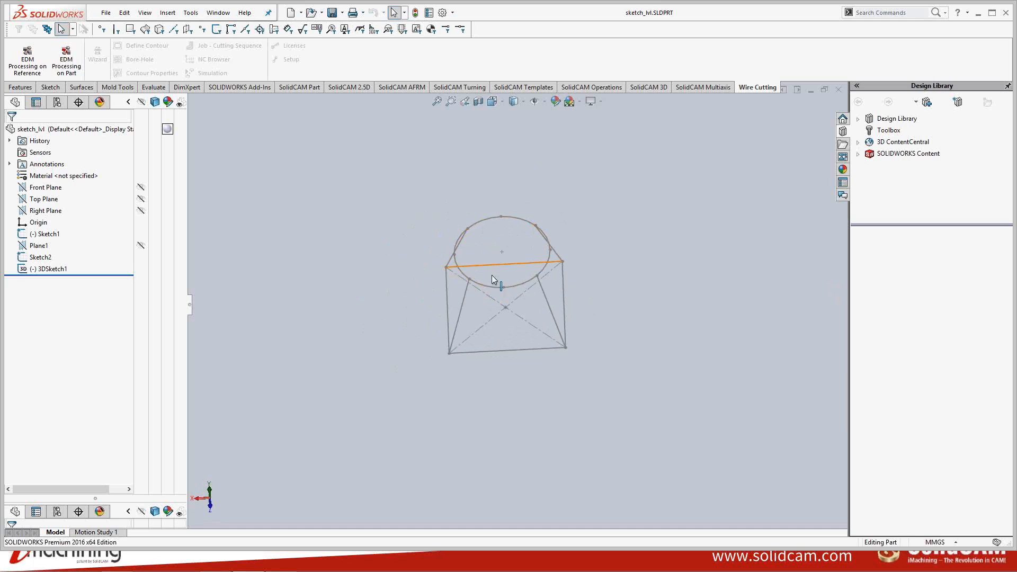
- Start EDM processing on the part
mouse_move(491, 276)
middle_mouse_down()
mouse_move(477, 238)
mouse_move(512, 204)
mouse_move(494, 272)
mouse_move(466, 255)
mouse_move(456, 279)
middle_mouse_up()
middle_click_drag(422, 214, 441, 263)
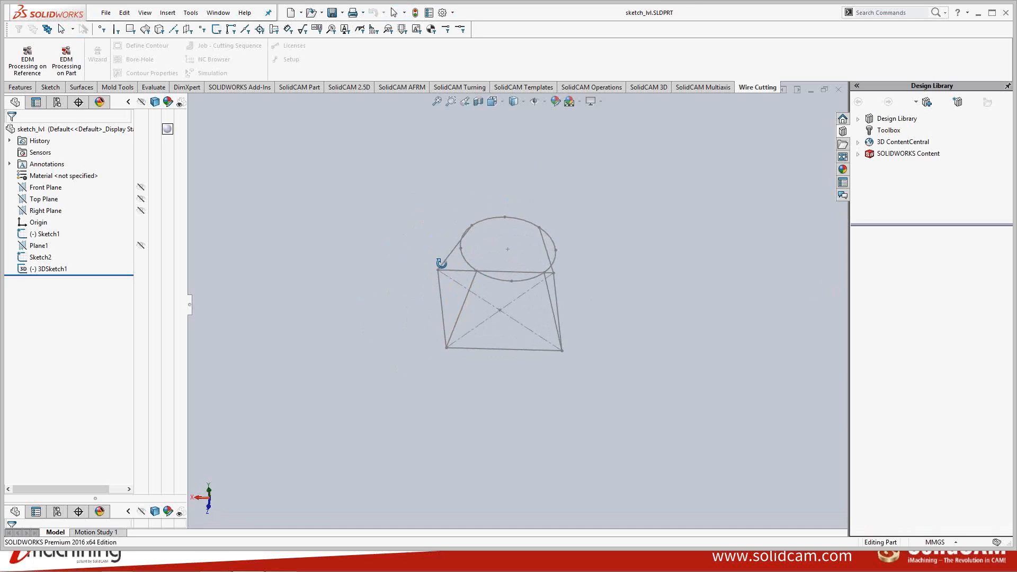
key("Escape")
mouse_move(523, 263)
middle_mouse_down()
mouse_move(536, 293)
mouse_move(504, 293)
mouse_move(525, 234)
mouse_move(508, 207)
mouse_move(449, 221)
mouse_move(484, 266)
middle_mouse_up()
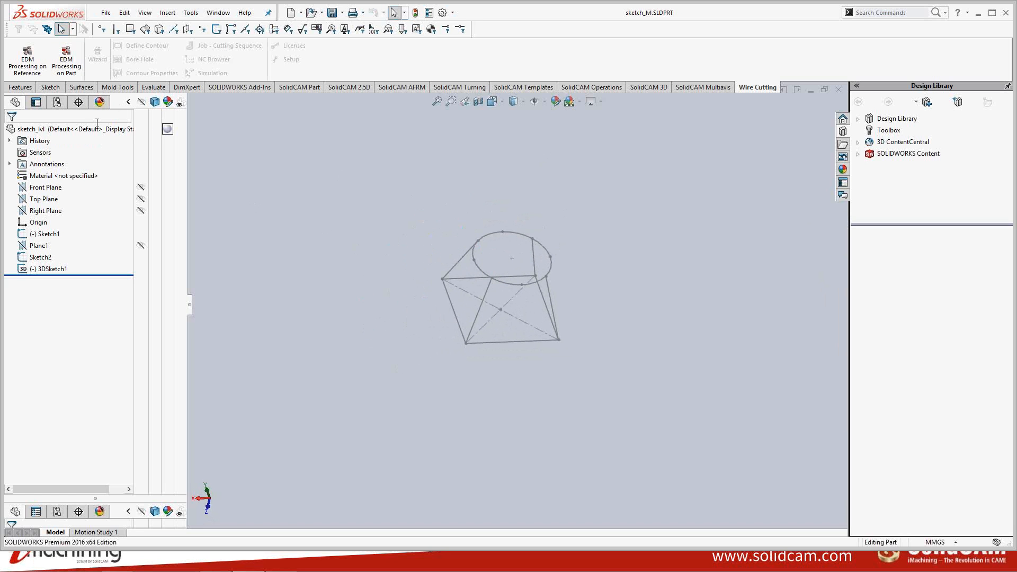
left_click(66, 62)
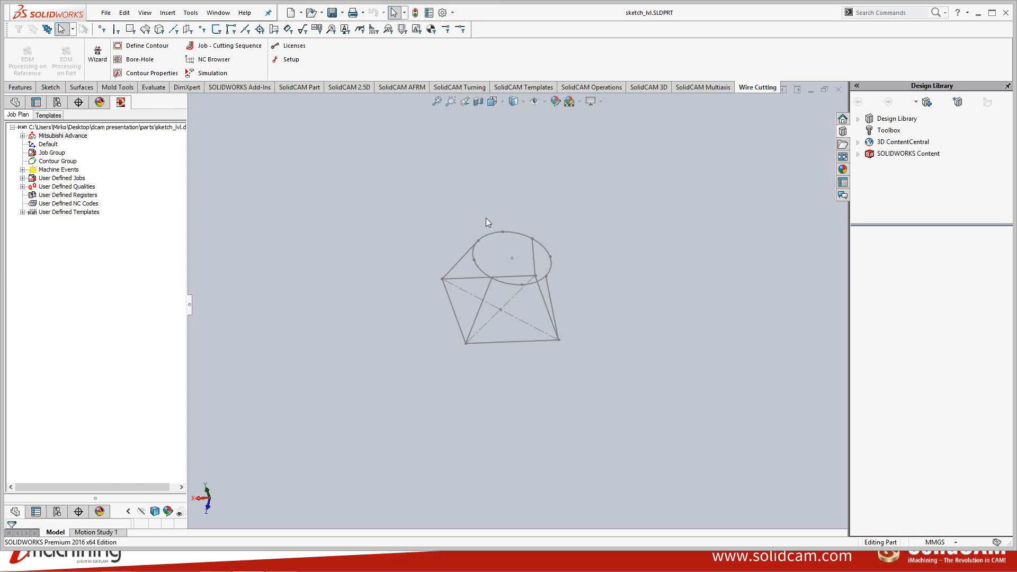
- Open contour definition for the contour group and enable the 2-Levels option for 4-axis
middle_click_drag(480, 231, 475, 218)
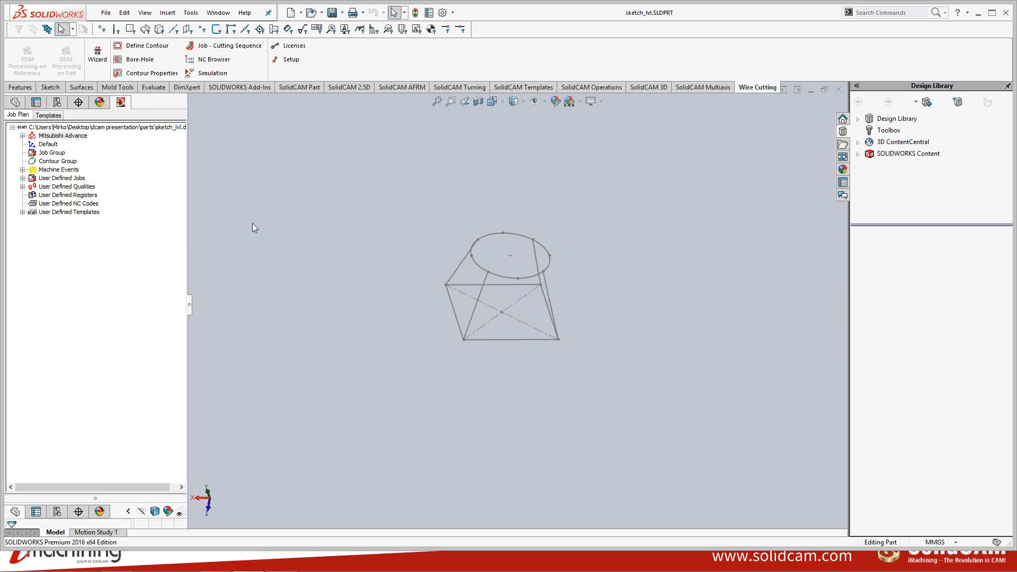
right_click(65, 163)
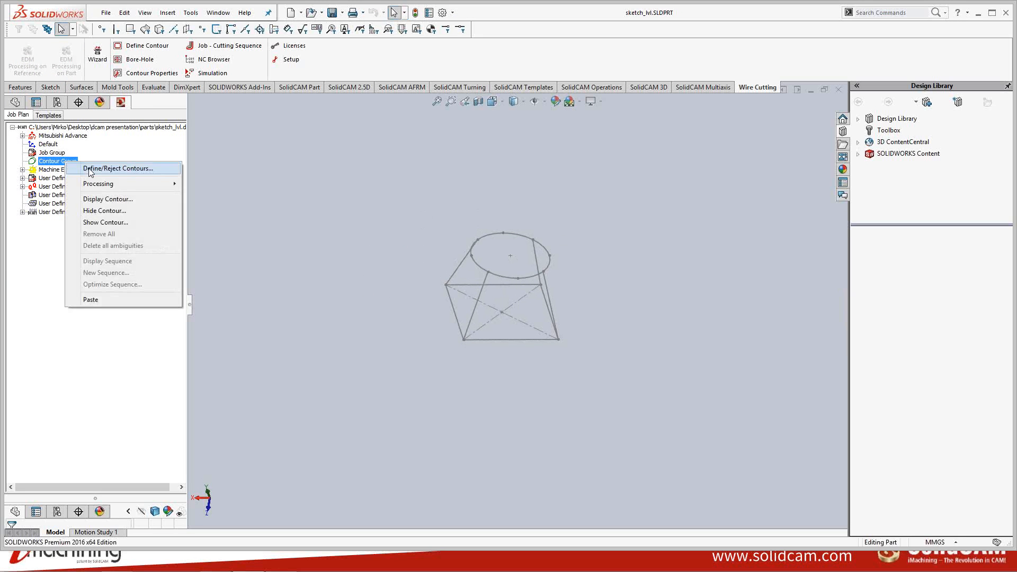
left_click(120, 169)
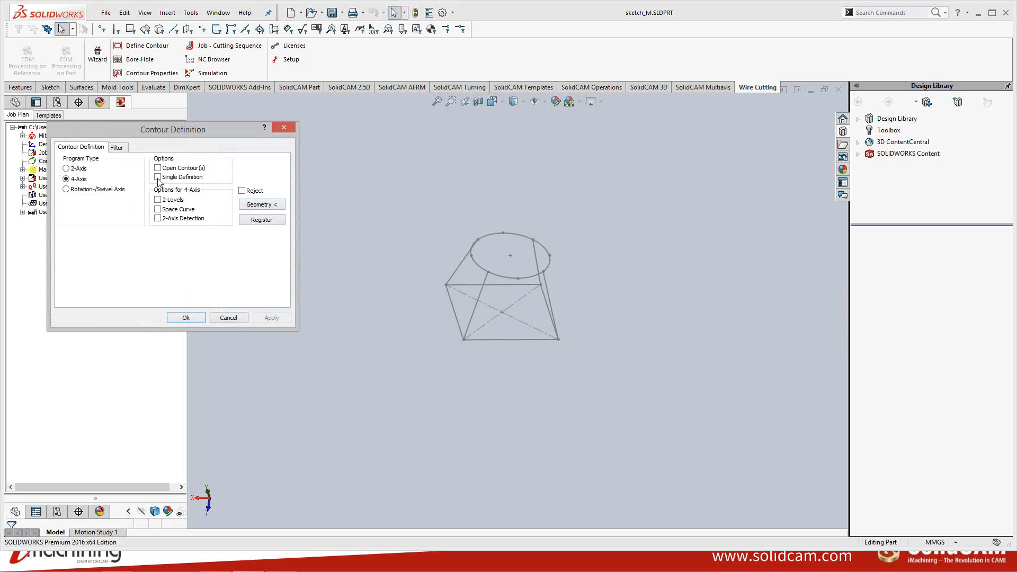
left_click(168, 204)
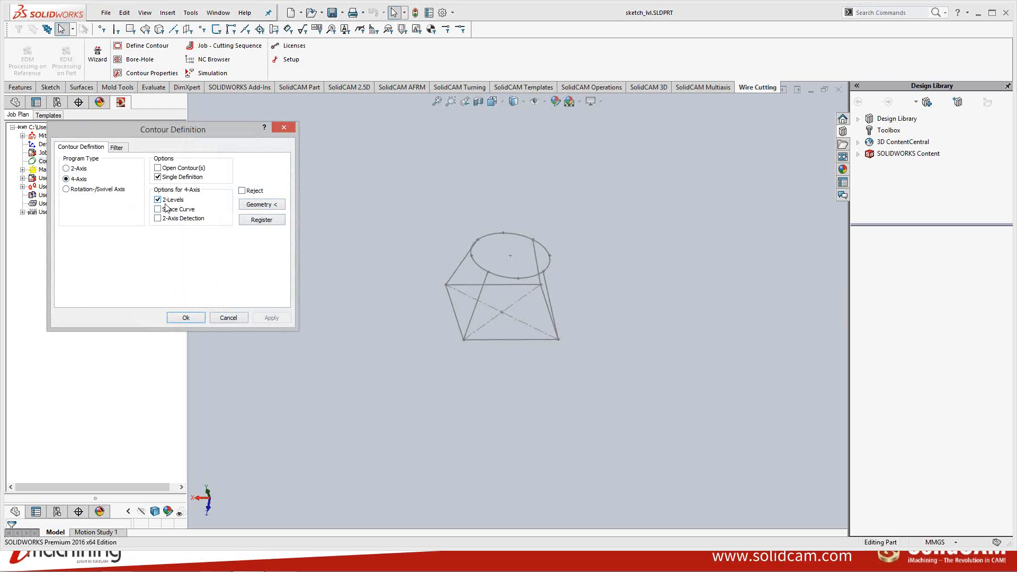
- Select all lines of both sketches and the ellipse as the contour geometry and confirm
left_click(260, 205)
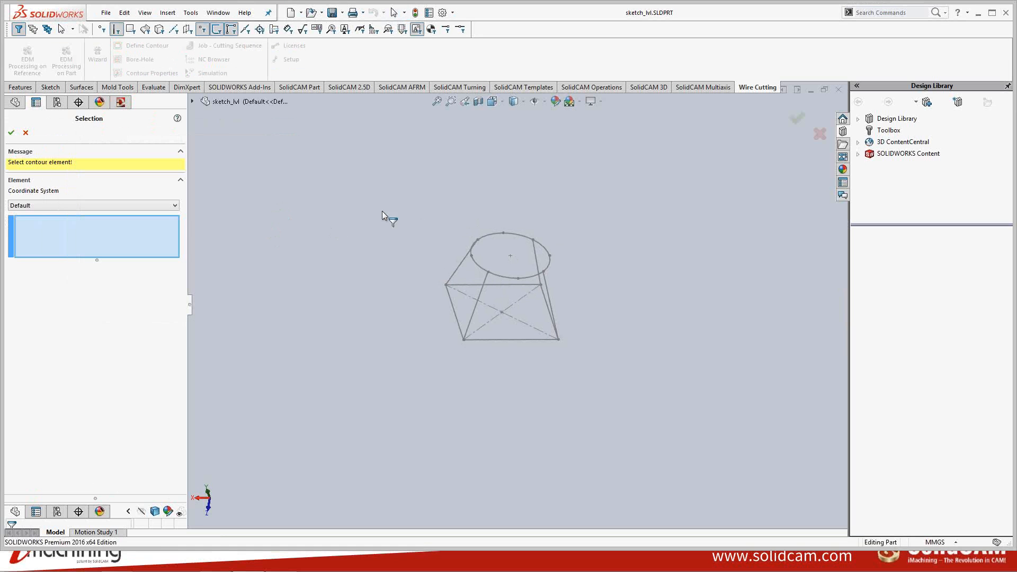
middle_click_drag(429, 224, 456, 224)
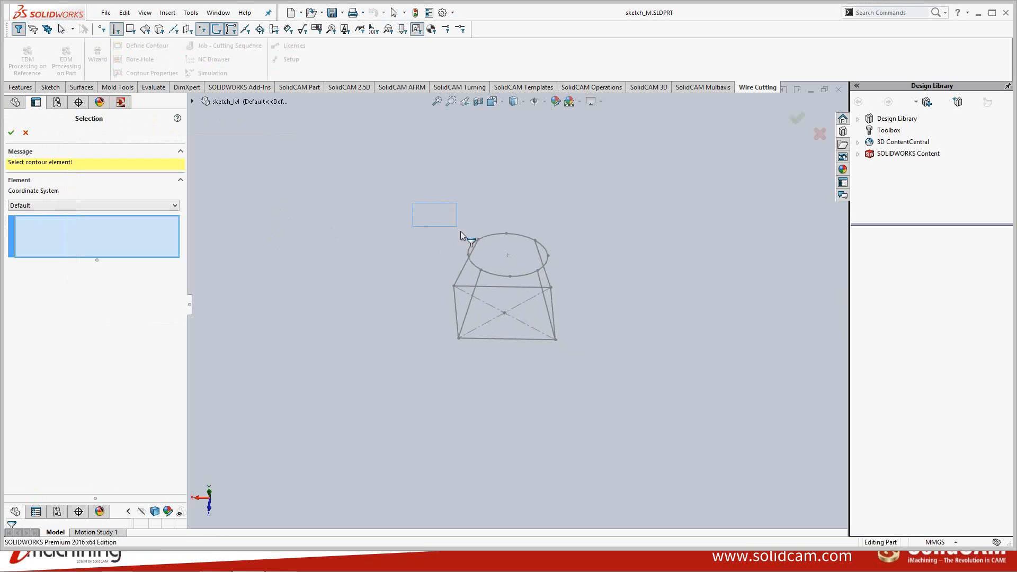
left_click_drag(460, 231, 609, 369)
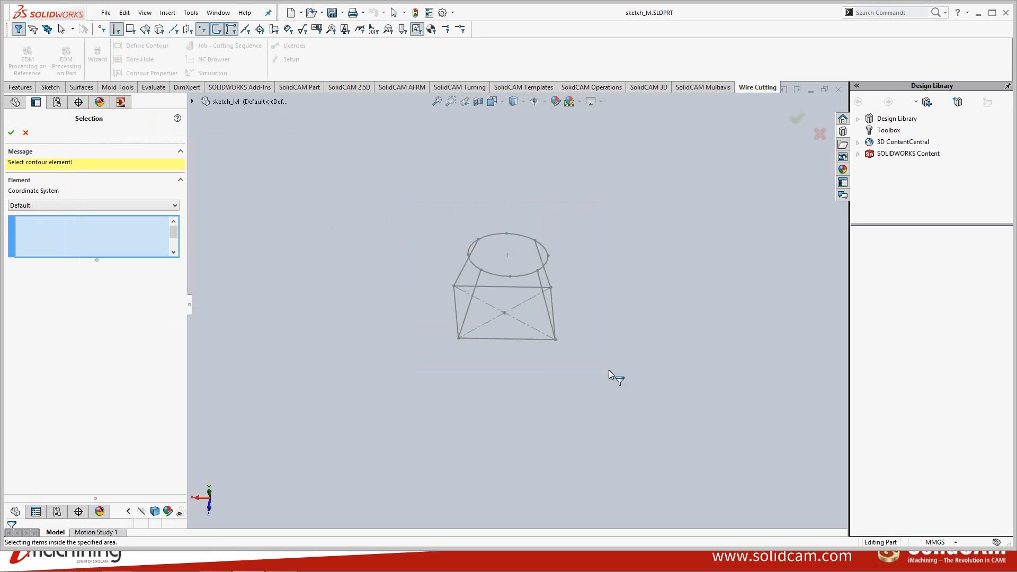
left_click(12, 133)
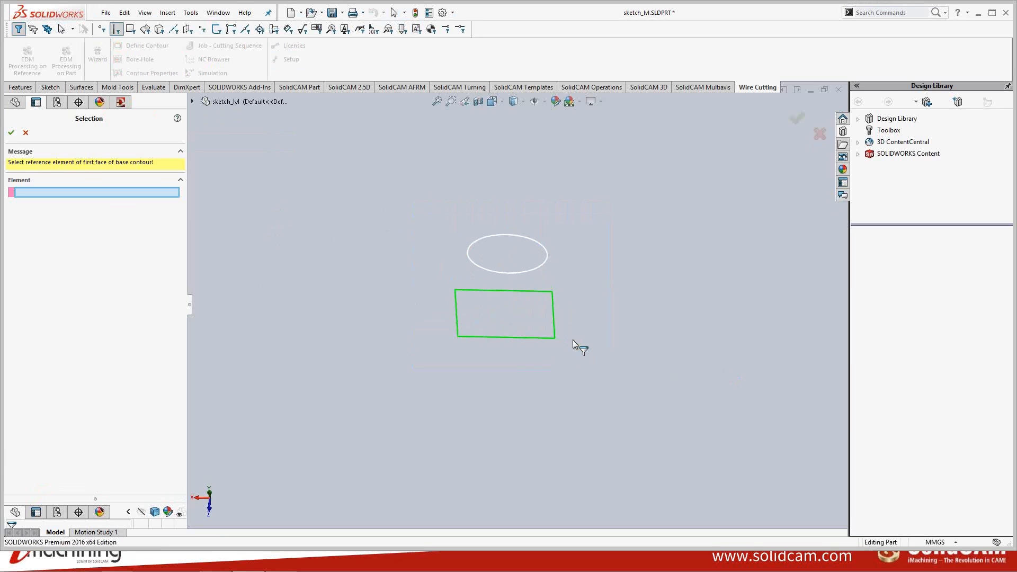
- Pick the ellipse as the base contour reference and the rectangle's front edge as the derived start element
scroll(535, 300, "down", 3)
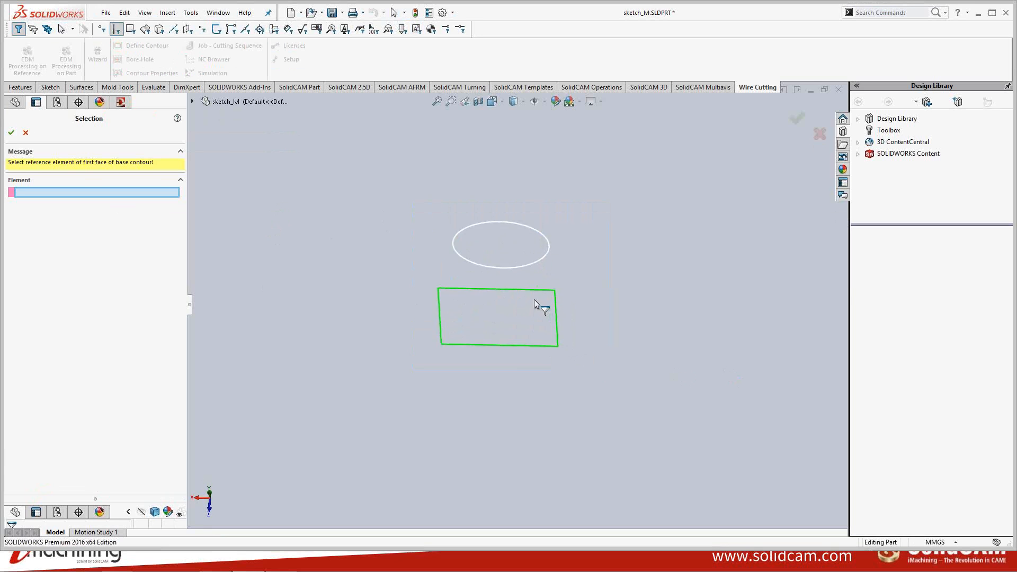
left_click(508, 264)
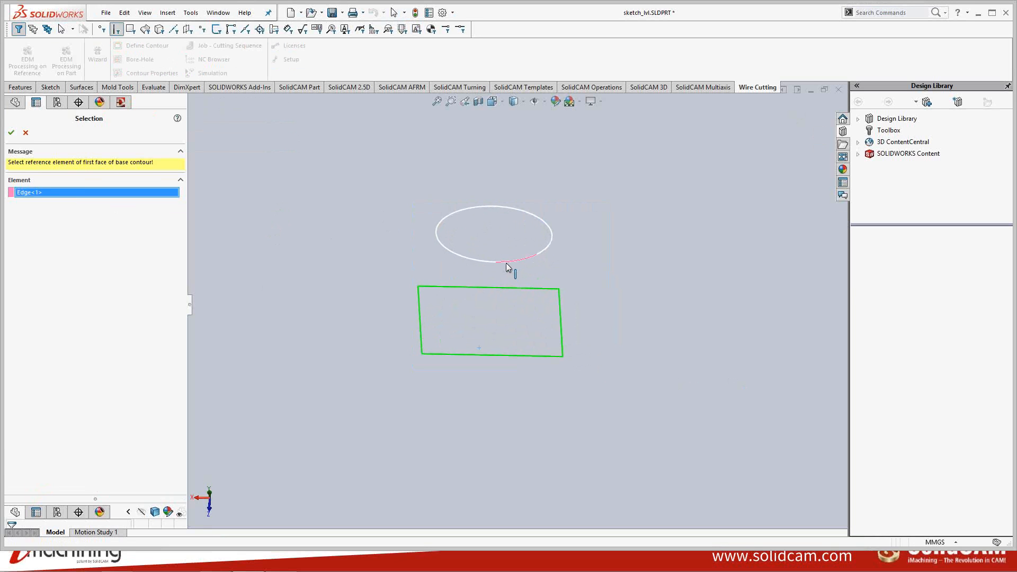
left_click(519, 358)
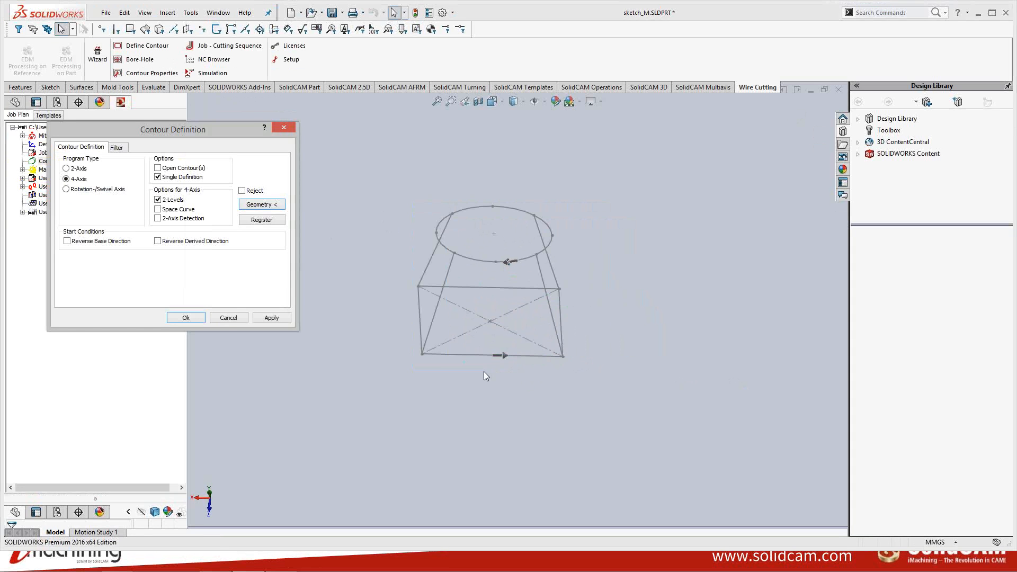
- Reverse the derived contour direction and apply the contour definition
middle_click_drag(485, 310, 504, 281)
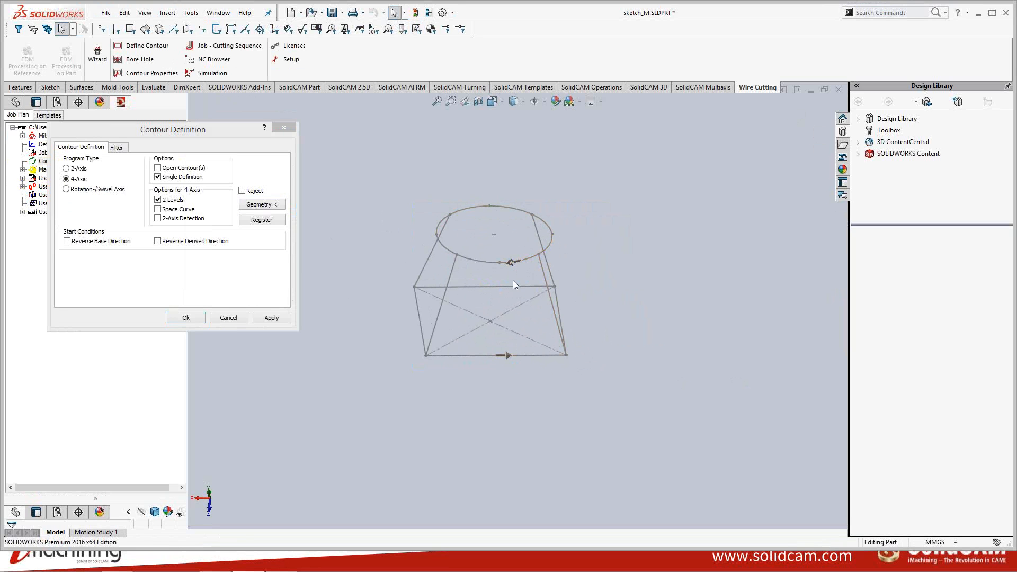
middle_click_drag(525, 293, 498, 278)
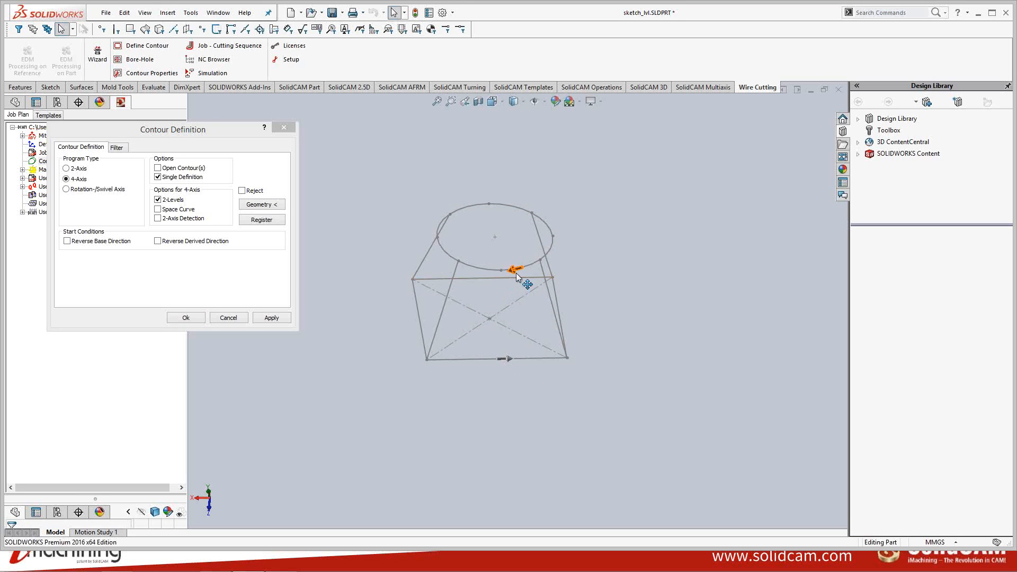
left_click(210, 241)
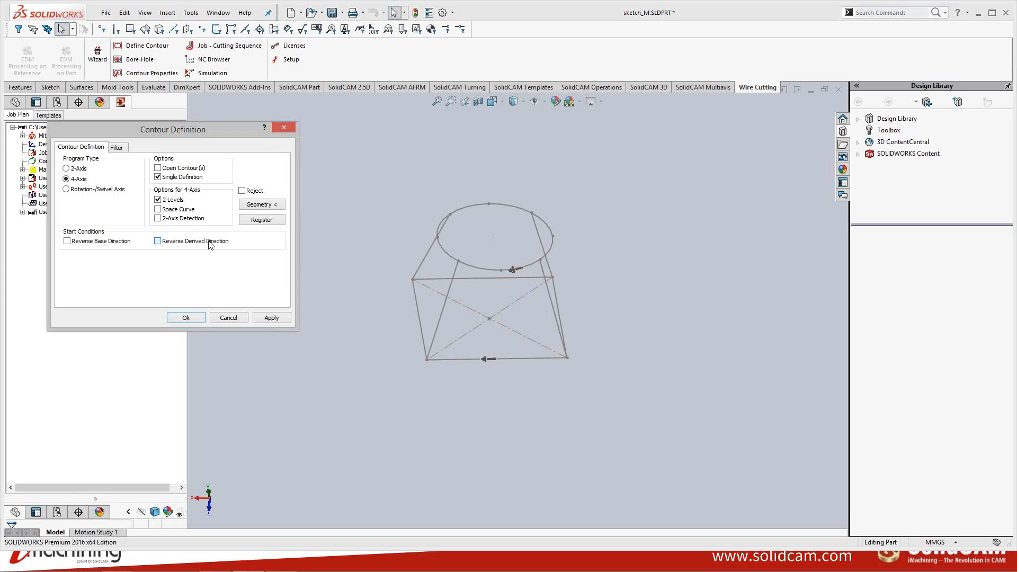
middle_click_drag(536, 312, 480, 263)
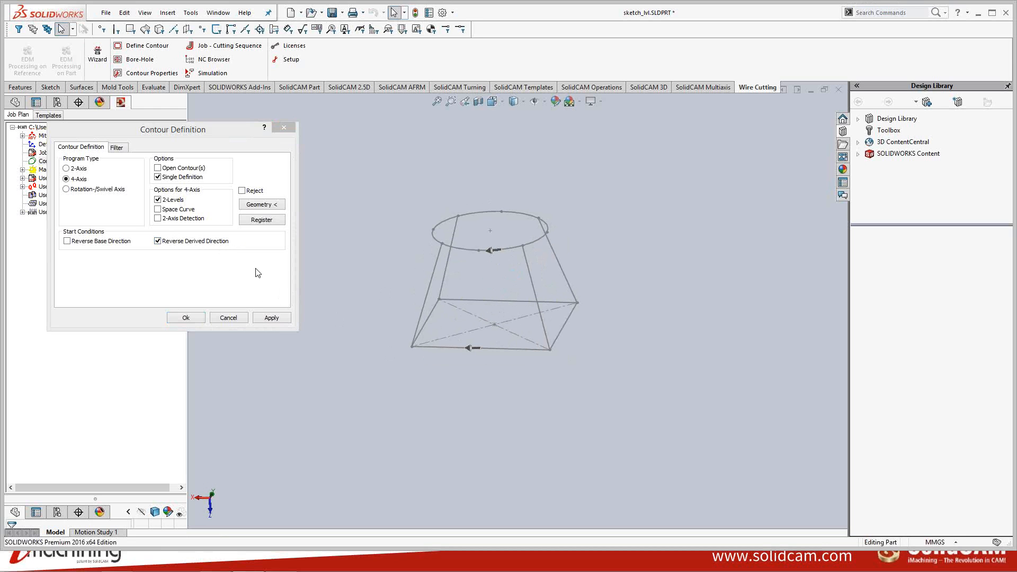
left_click(276, 318)
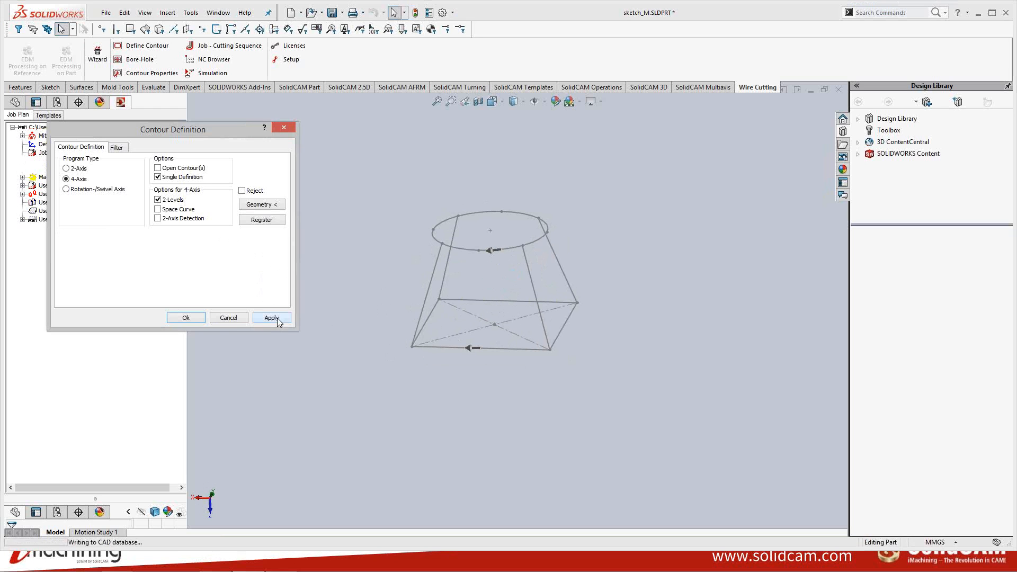
left_click(198, 321)
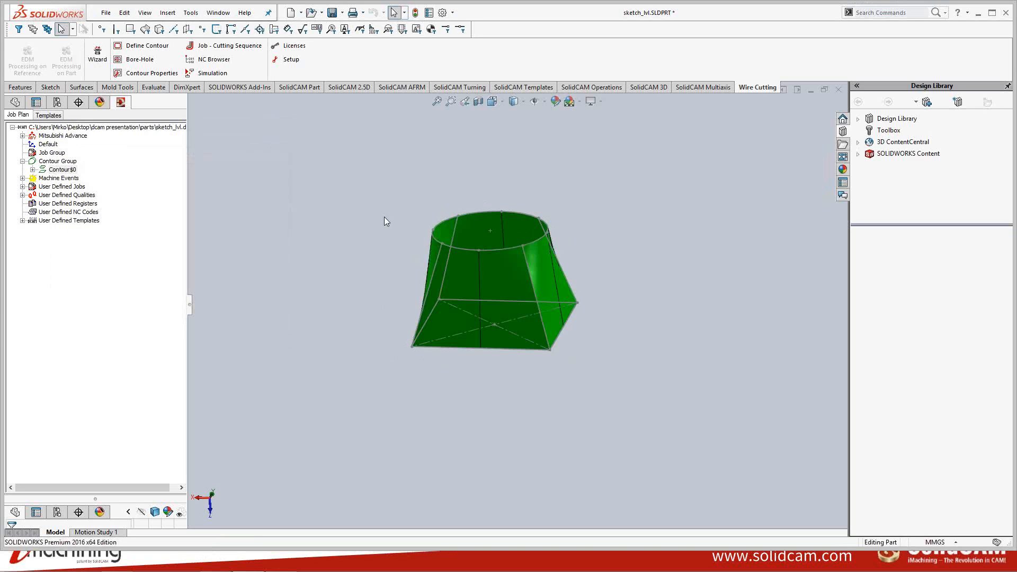
- Open a new borehole for Contour0
middle_click_drag(383, 217, 392, 272)
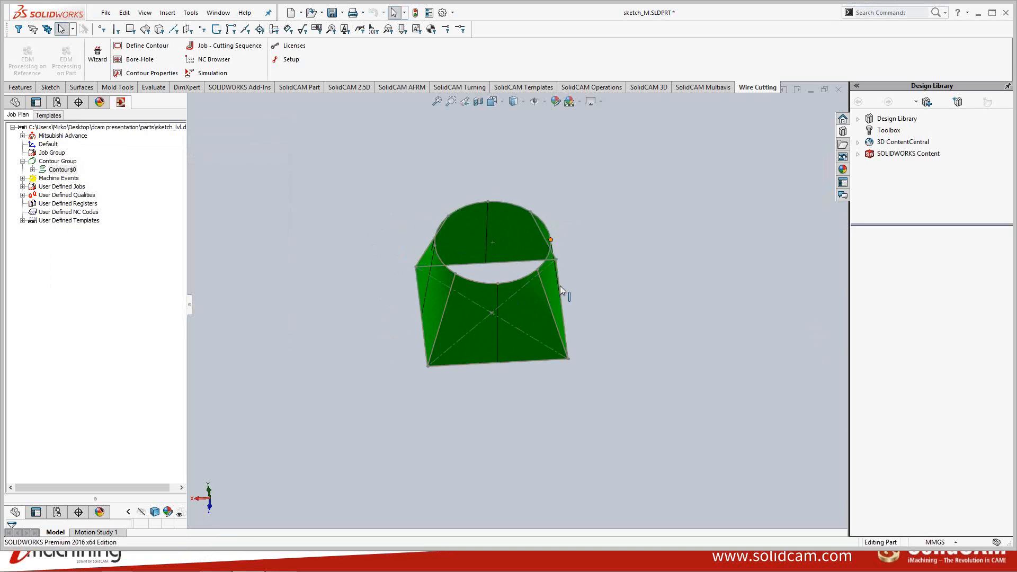
middle_click_drag(565, 293, 424, 169)
right_click(68, 171)
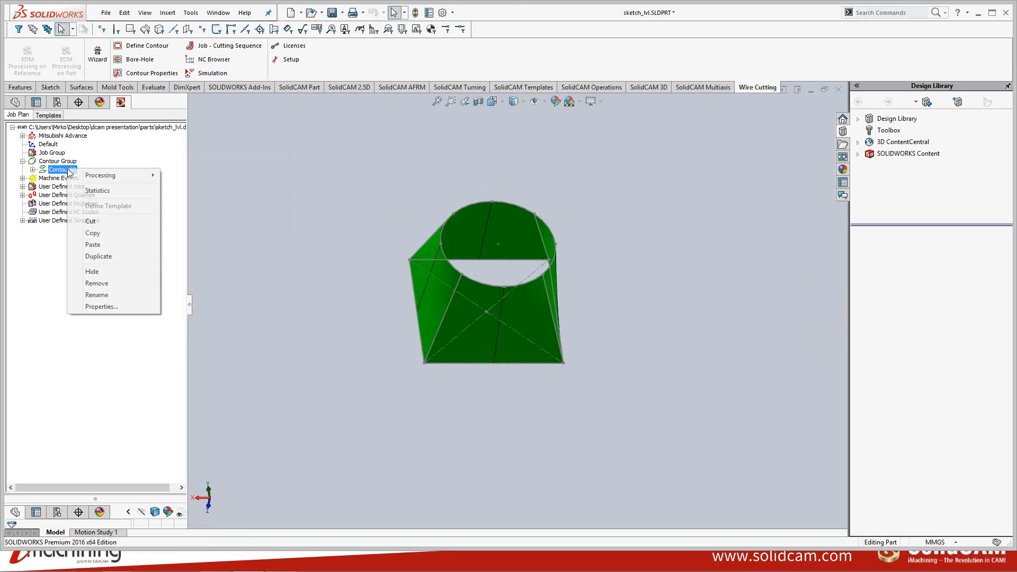
mouse_move(106, 176)
left_click(194, 179)
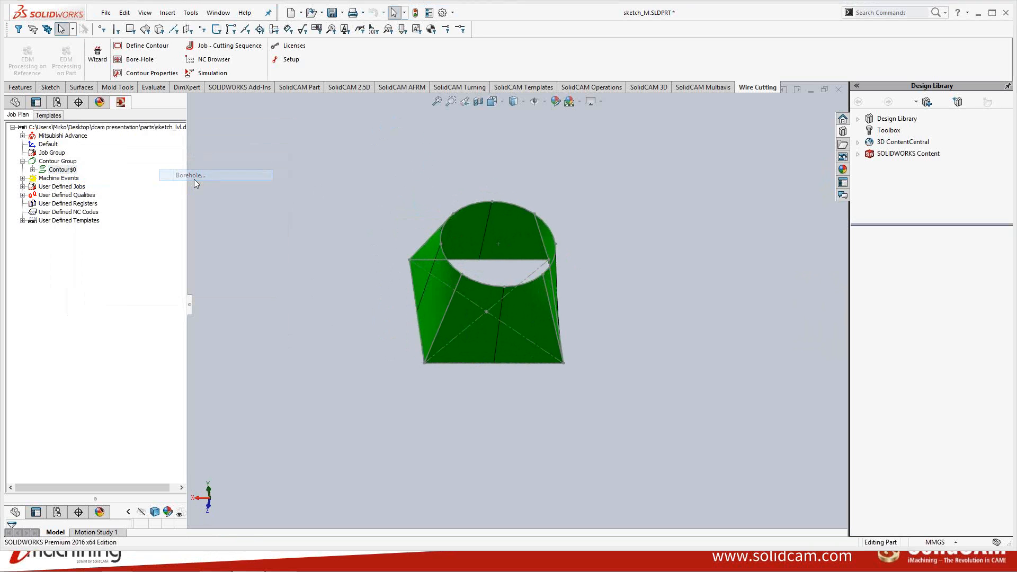
left_click_drag(200, 212, 263, 103)
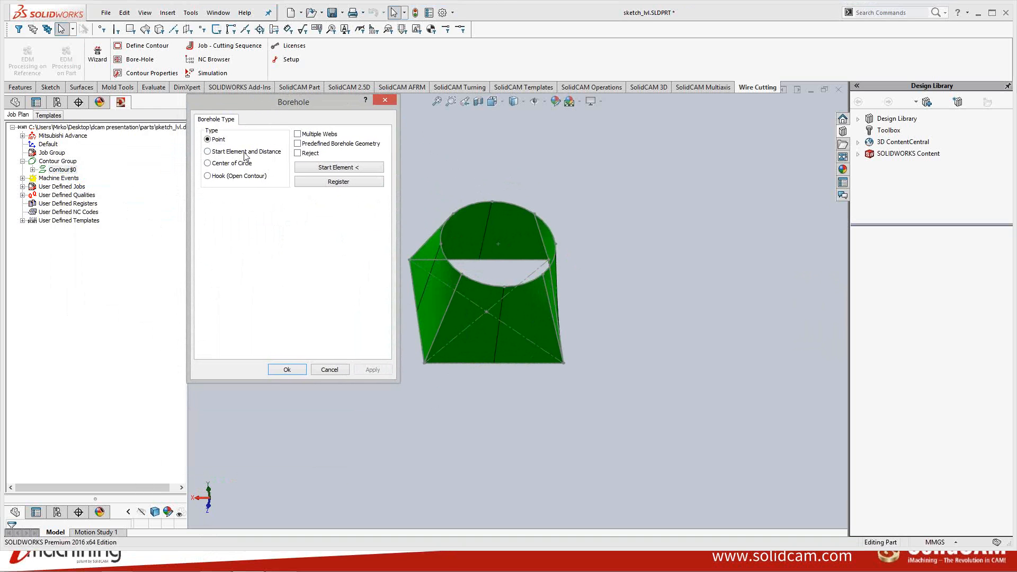
- Set the borehole type to Start Element and Distance and select the rectangle's lower edge as approach element
left_click(219, 153)
left_click(333, 168)
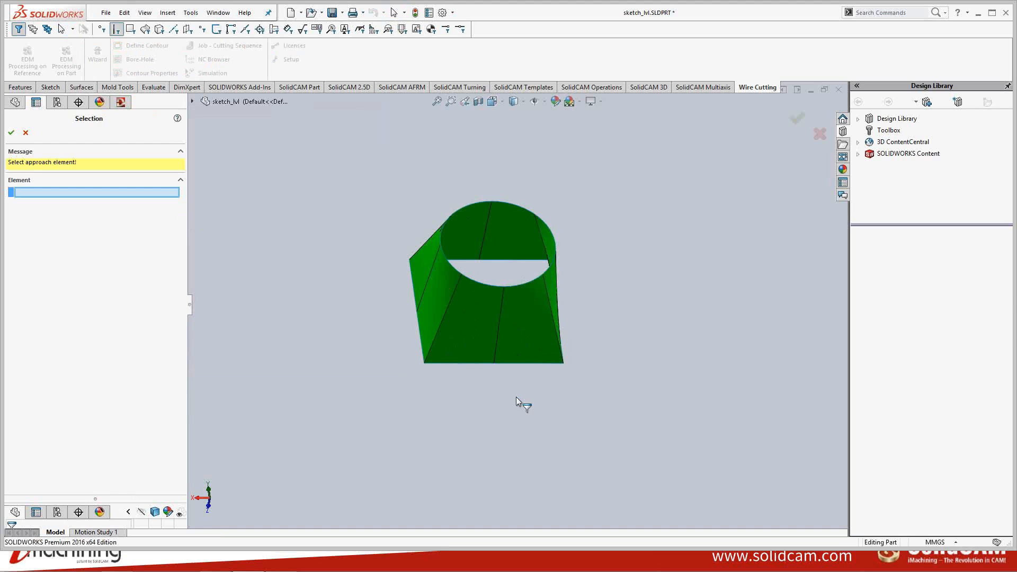
middle_click_drag(487, 307, 472, 333)
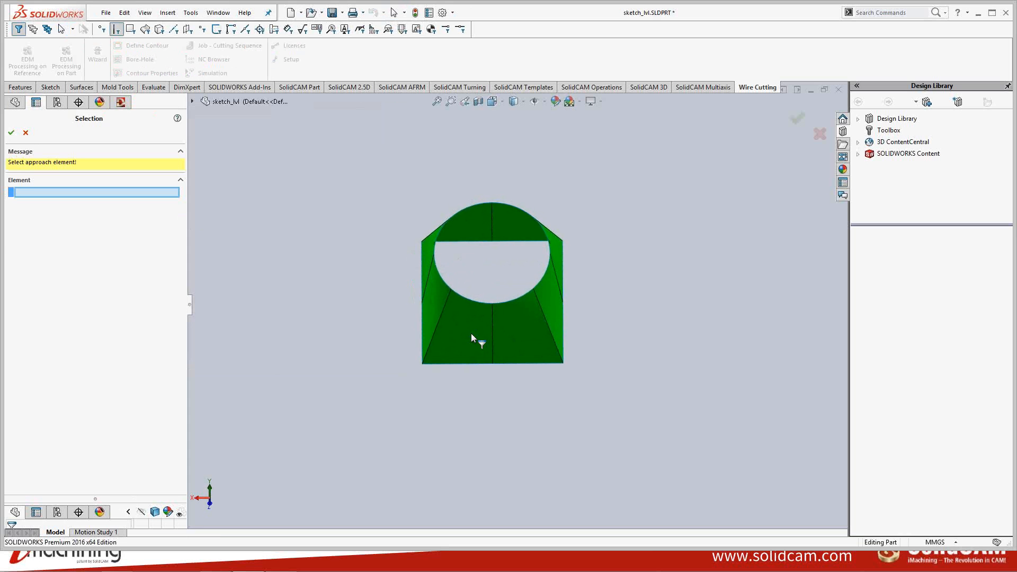
left_click(501, 364)
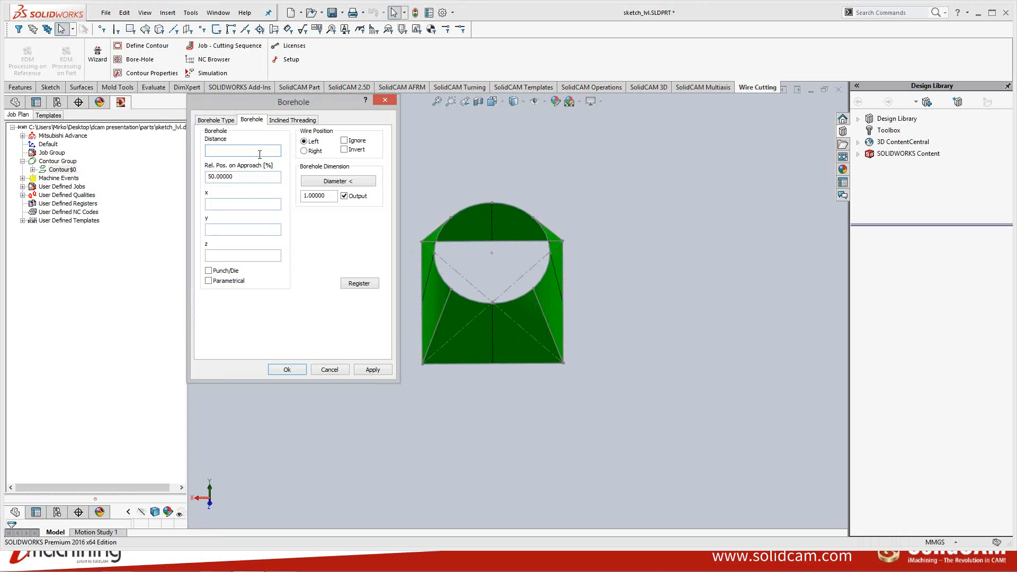
- Set borehole distance to 10, enable Punch/Die with right wire position, and confirm the borehole
left_click(266, 179)
middle_click_drag(483, 283, 480, 325)
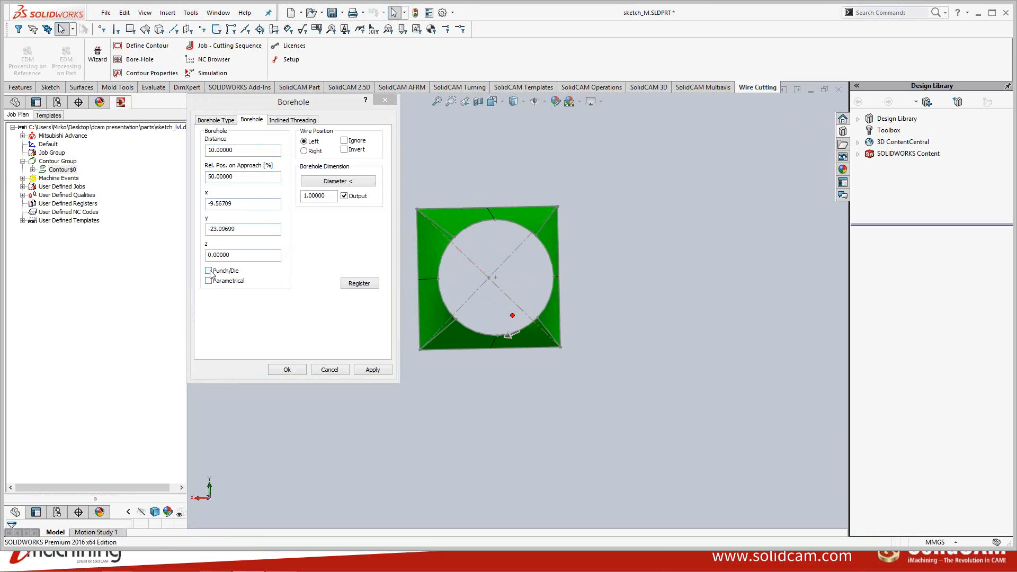
left_click(525, 346)
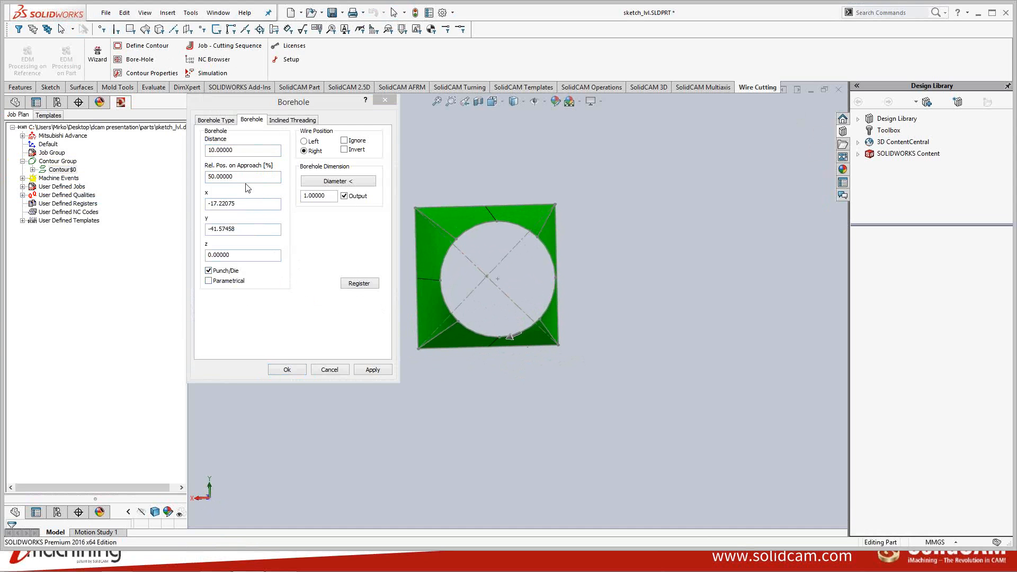
left_click_drag(251, 151, 178, 146)
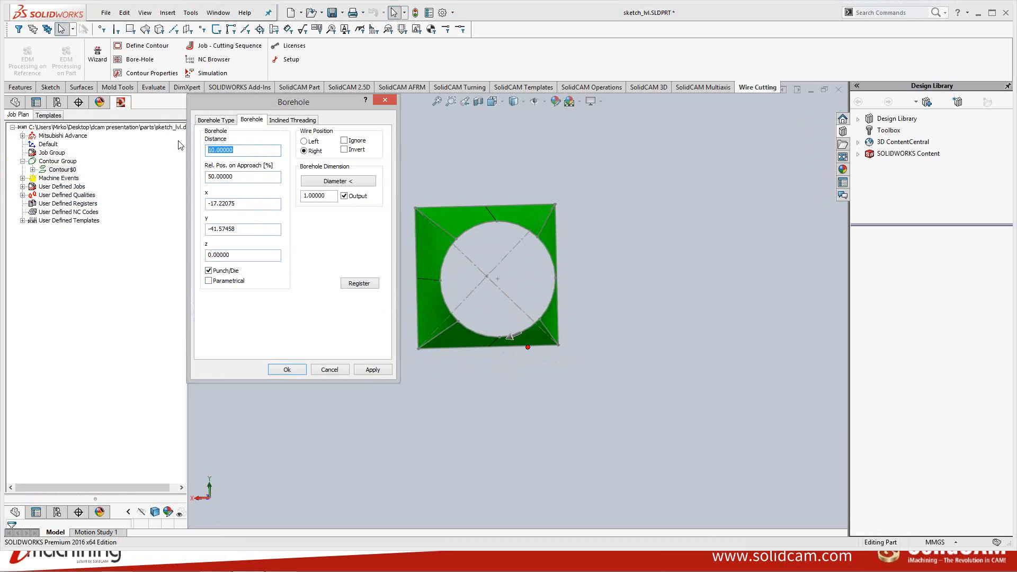
type("1")
left_click(373, 370)
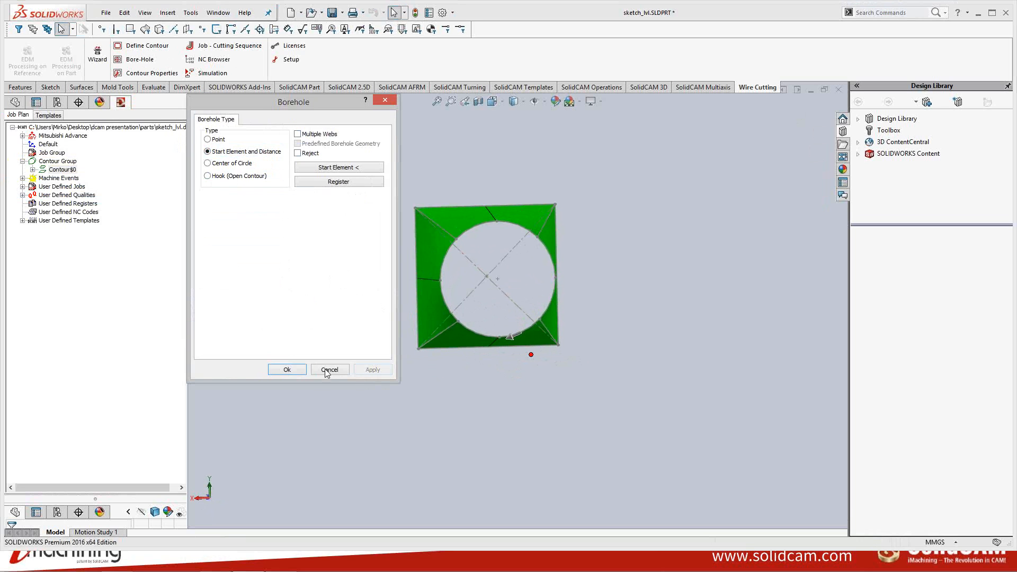
left_click(287, 369)
- Open the Contour Template properties for Contour0 from its processing options in the job plan tree
left_click(33, 170)
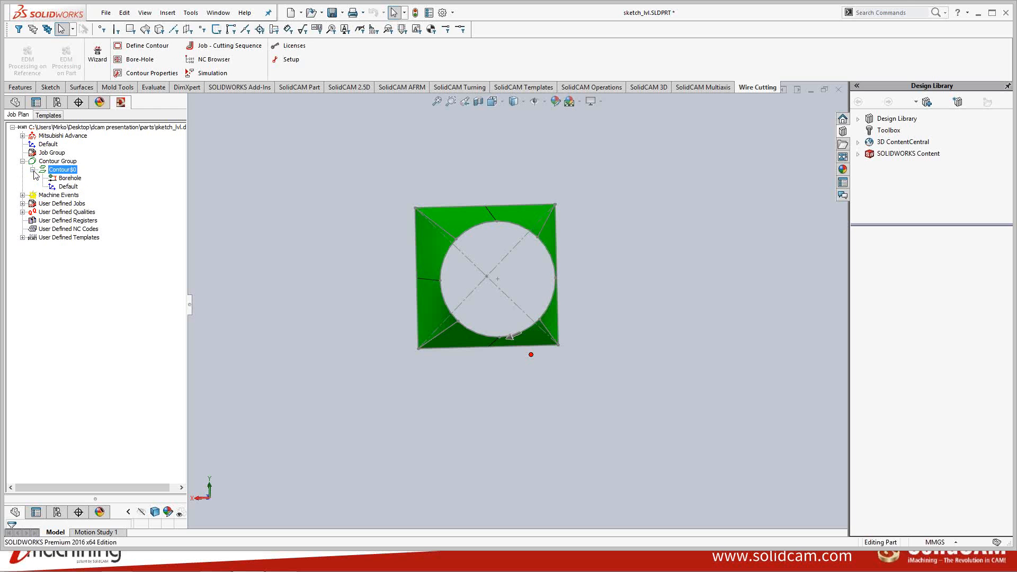
right_click(70, 172)
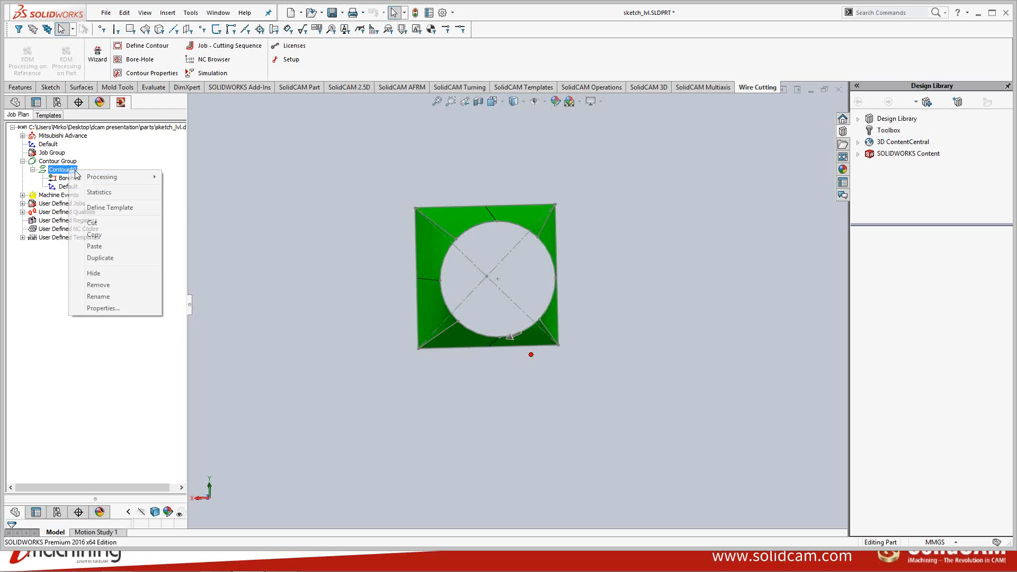
mouse_move(105, 177)
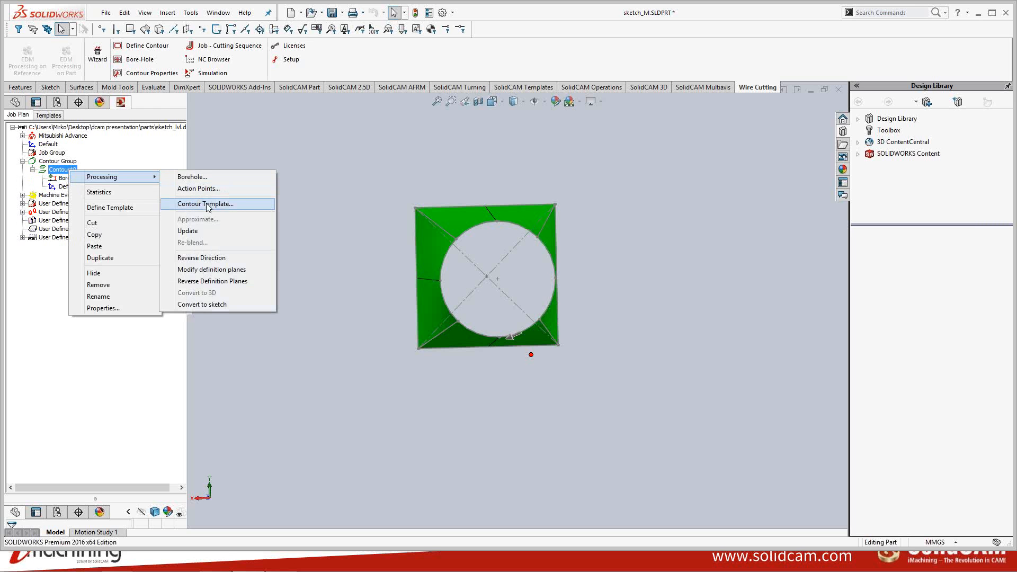
left_click(224, 204)
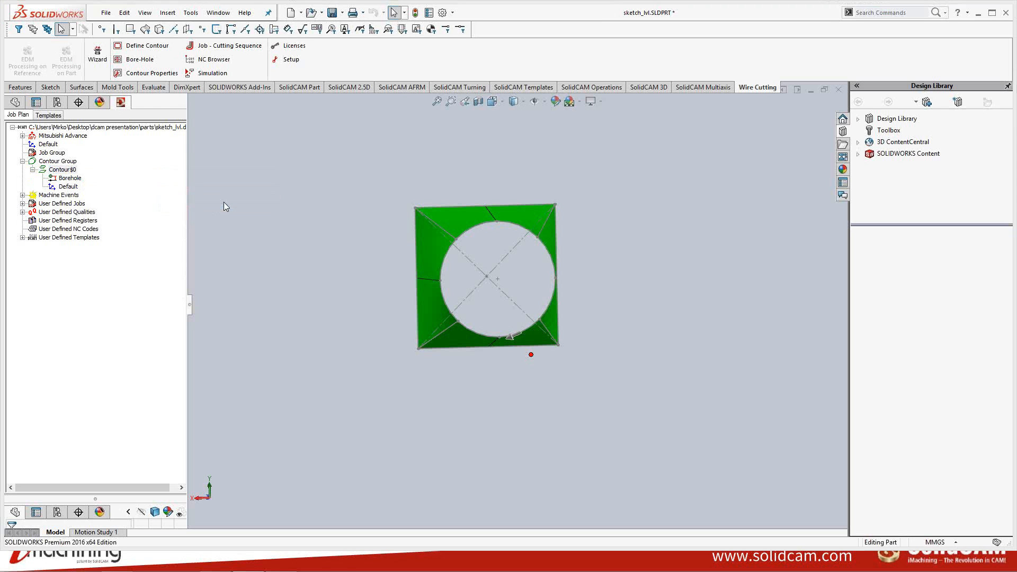
left_click_drag(214, 97, 239, 99)
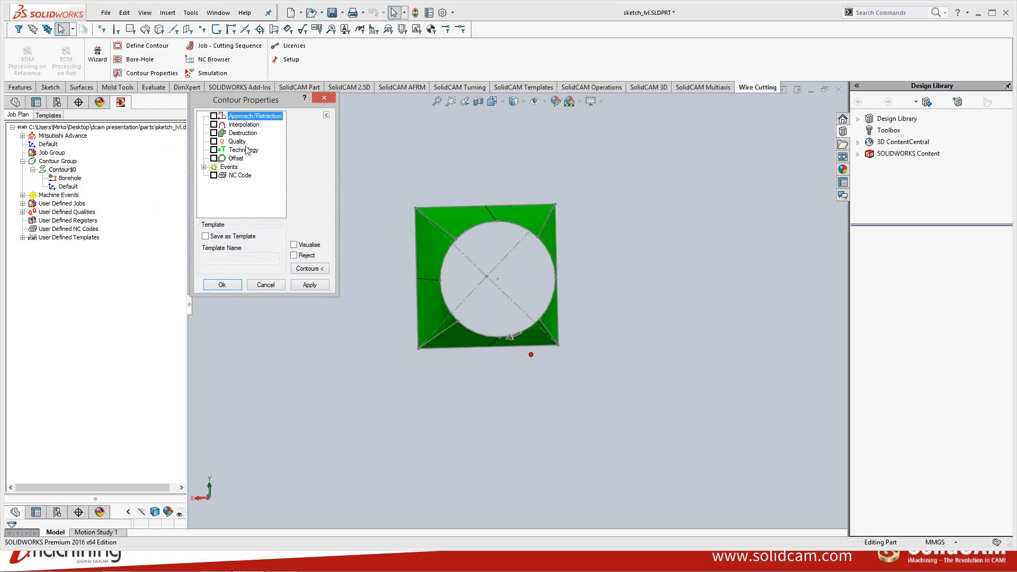
- Enable Approach/Retraction in the contour properties, keeping perpendicular approach and retraction
middle_click_drag(463, 221, 456, 209)
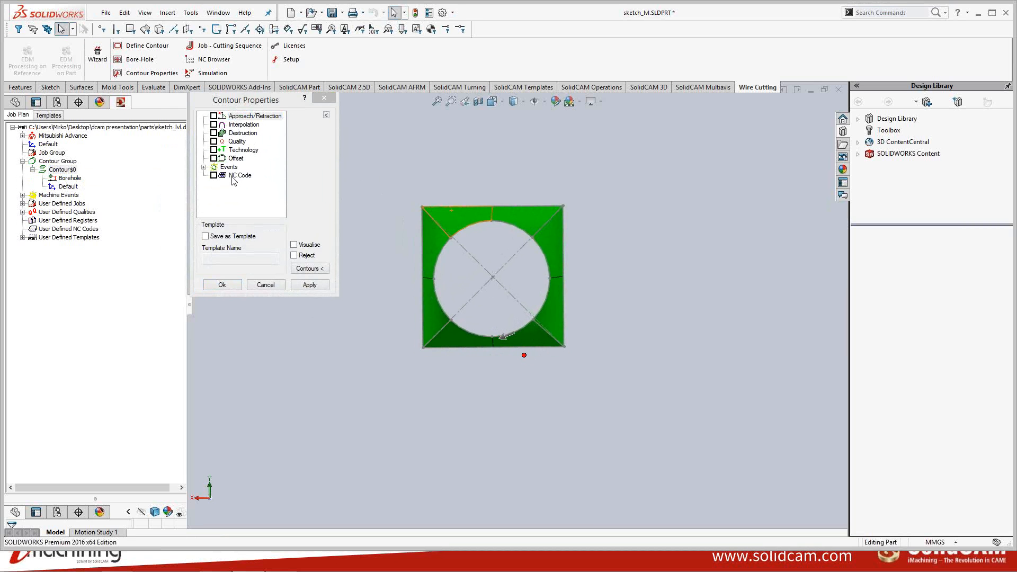
left_click(204, 167)
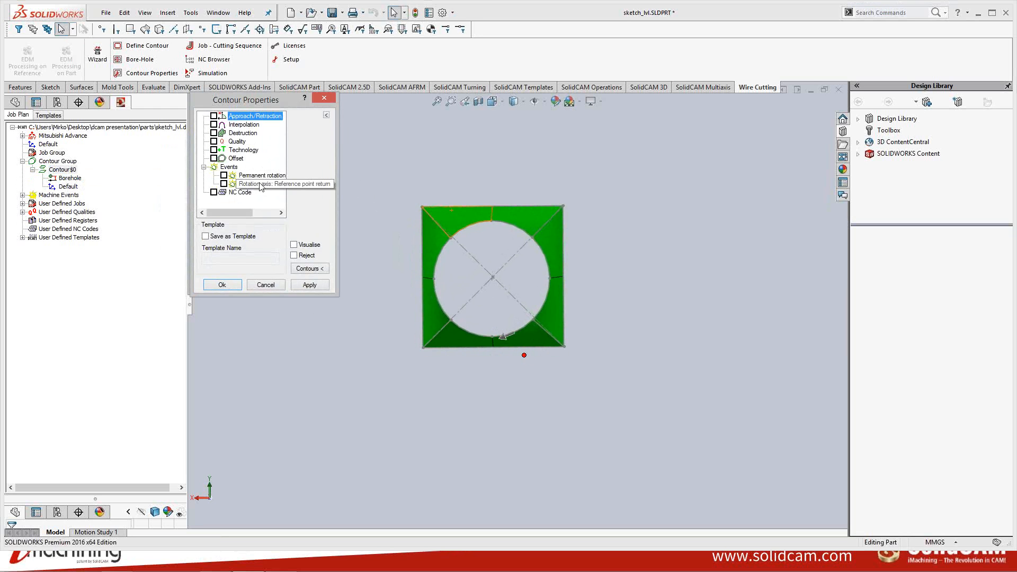
left_click(204, 167)
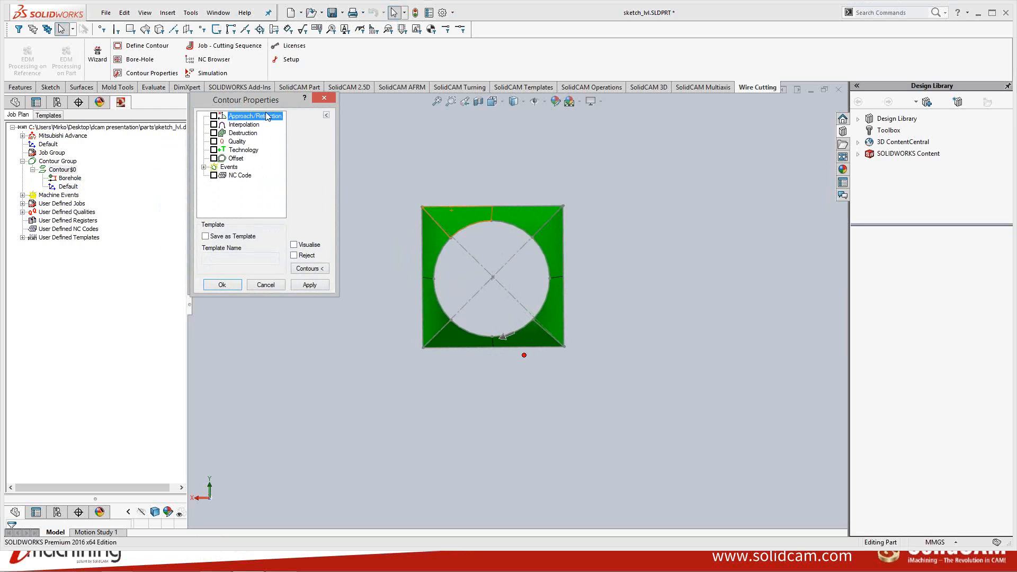
left_click_drag(265, 102, 279, 119)
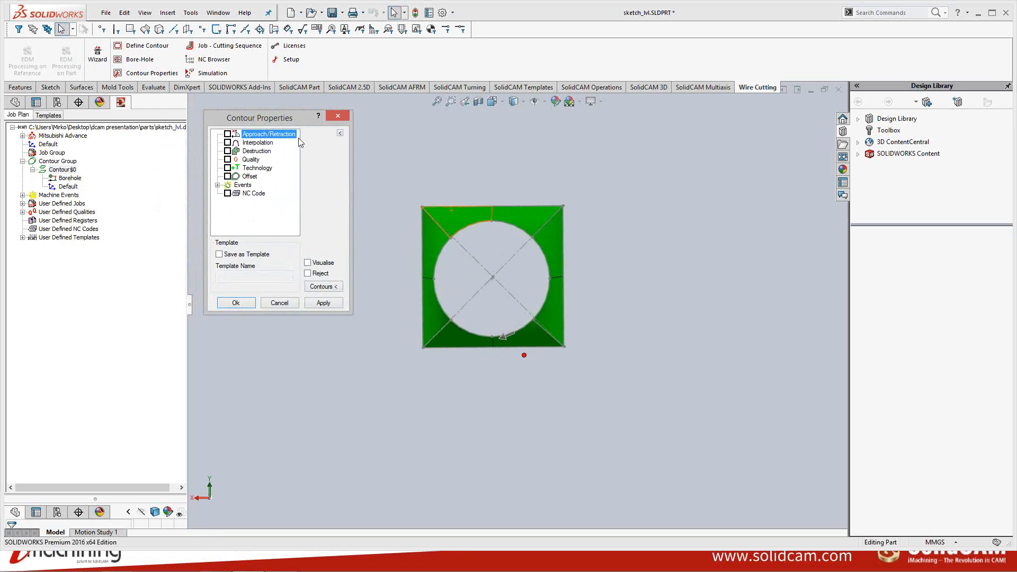
mouse_move(408, 191)
middle_mouse_down()
mouse_move(413, 159)
mouse_move(416, 175)
middle_mouse_up()
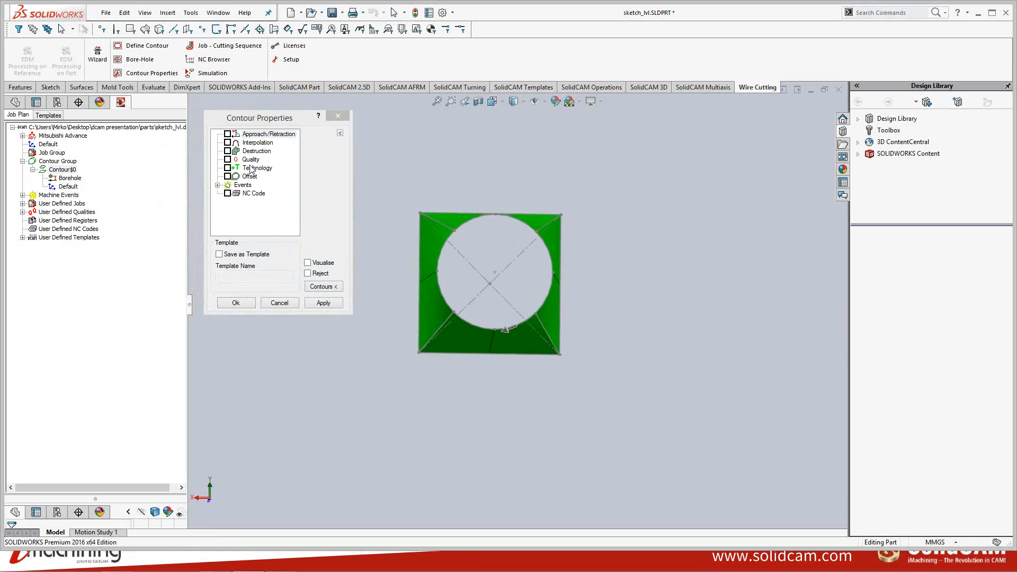
left_click(229, 136)
left_click(228, 134)
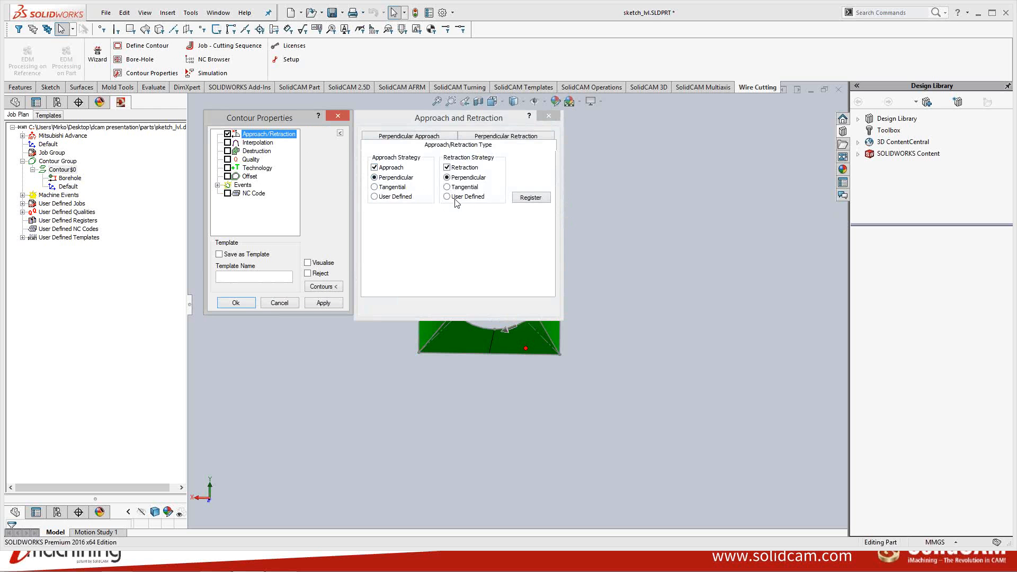
- Enable Interpolation and Quality, choosing the ST-020-2-STD-MS-0.25 quality for the contour
left_click(228, 143)
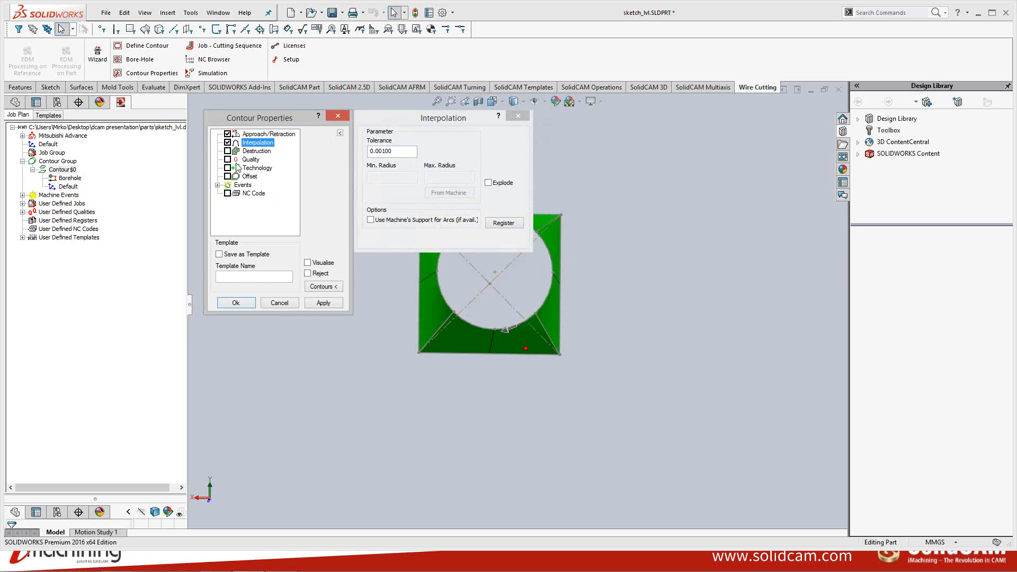
left_click(228, 160)
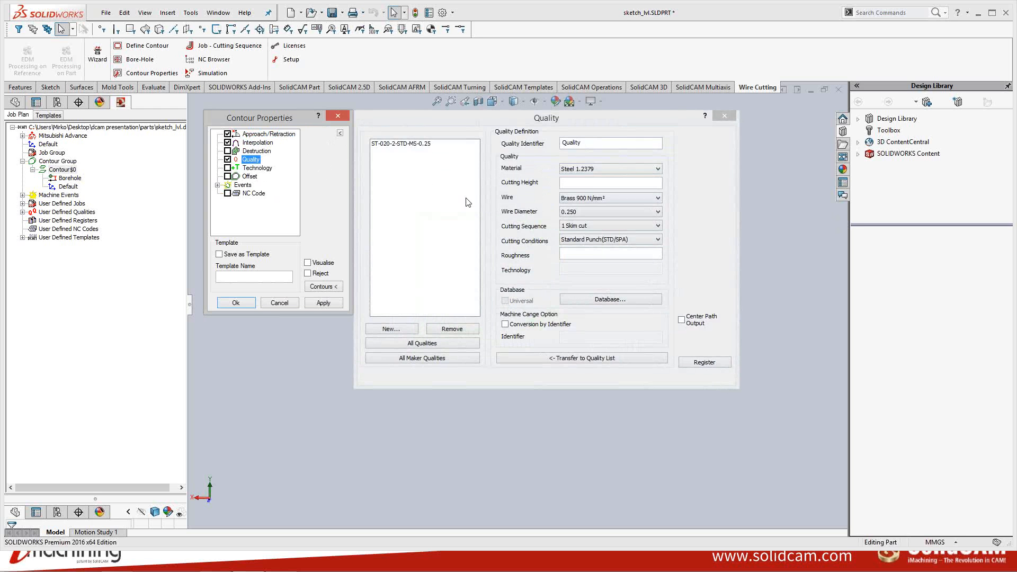
double_click(384, 143)
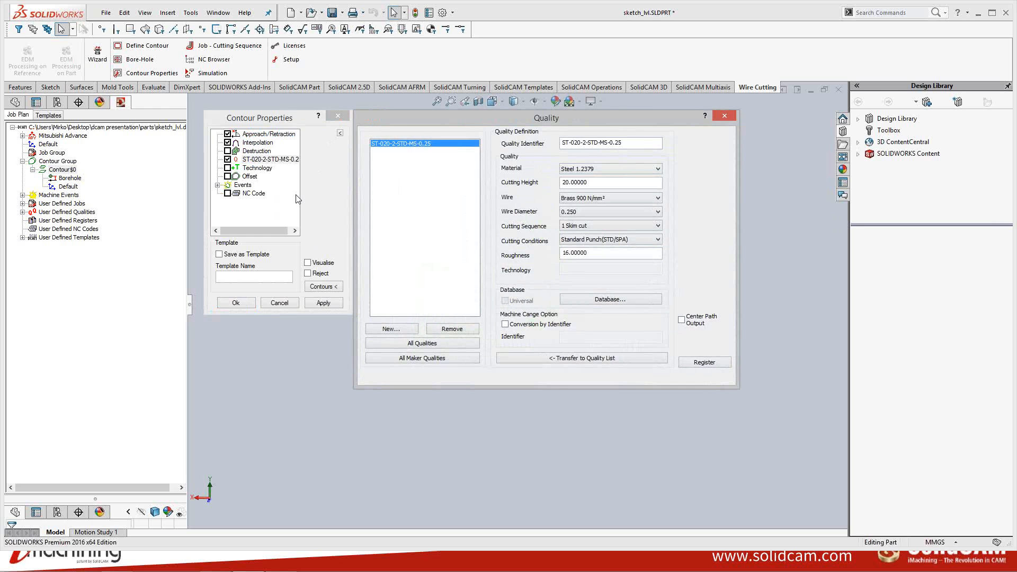
- Enable Technology with One Cut and Safety Stop, then apply and confirm the contour properties
left_click(228, 168)
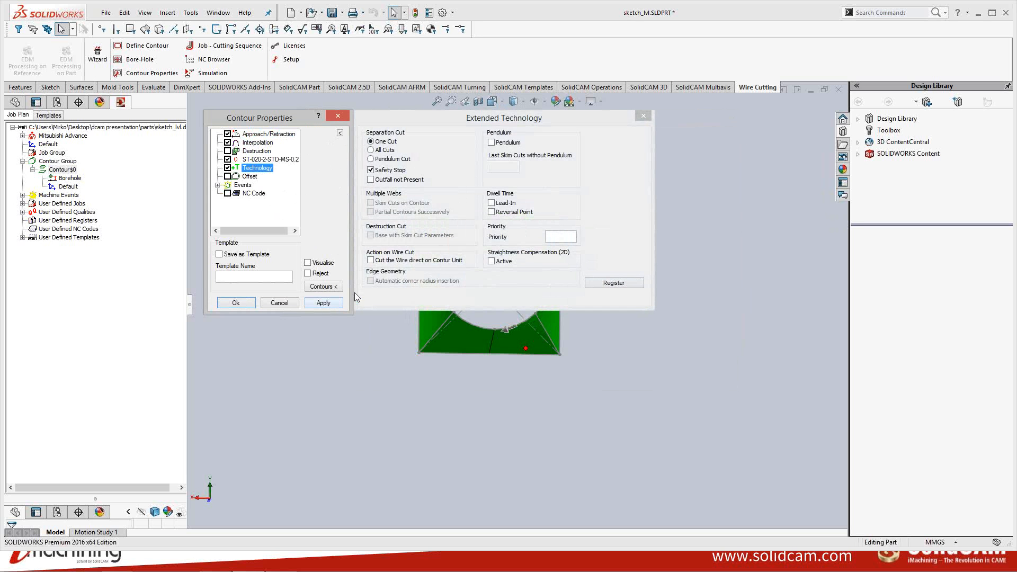
left_click(322, 303)
left_click(236, 302)
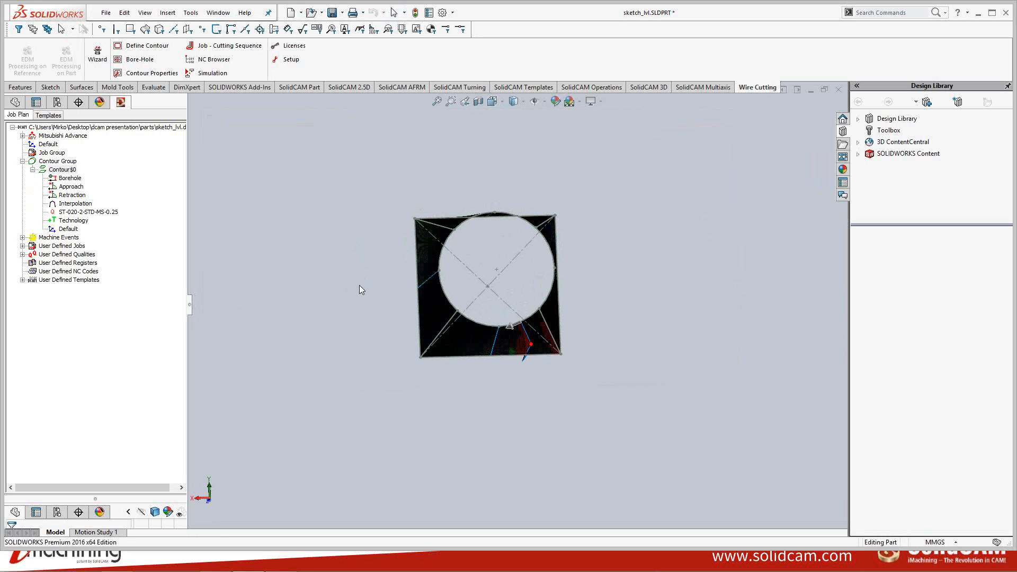
- Add the user-defined job 'Die - separated immediately' to the Job Group
middle_click_drag(360, 287, 359, 285)
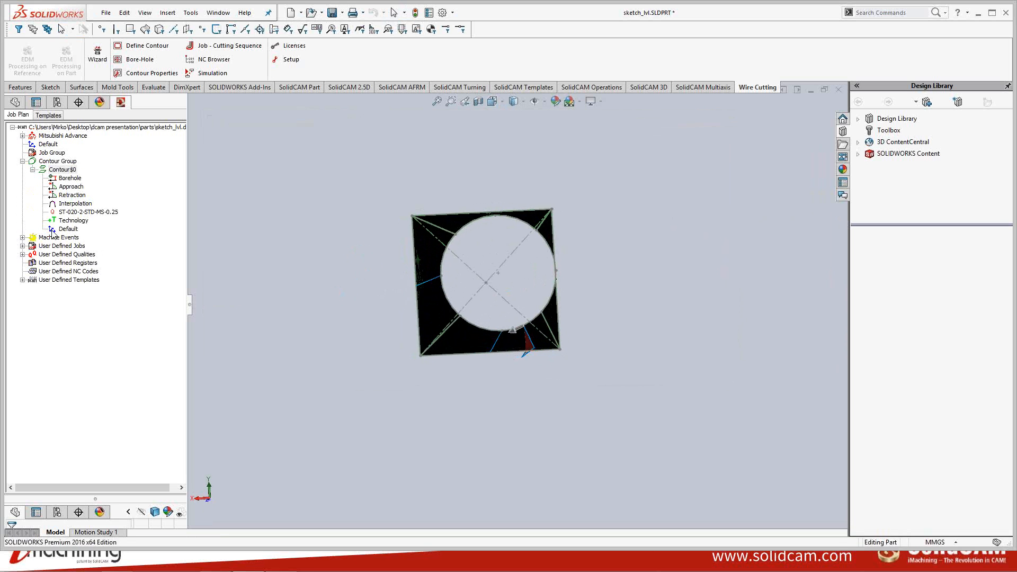
left_click(22, 246)
left_click(74, 255)
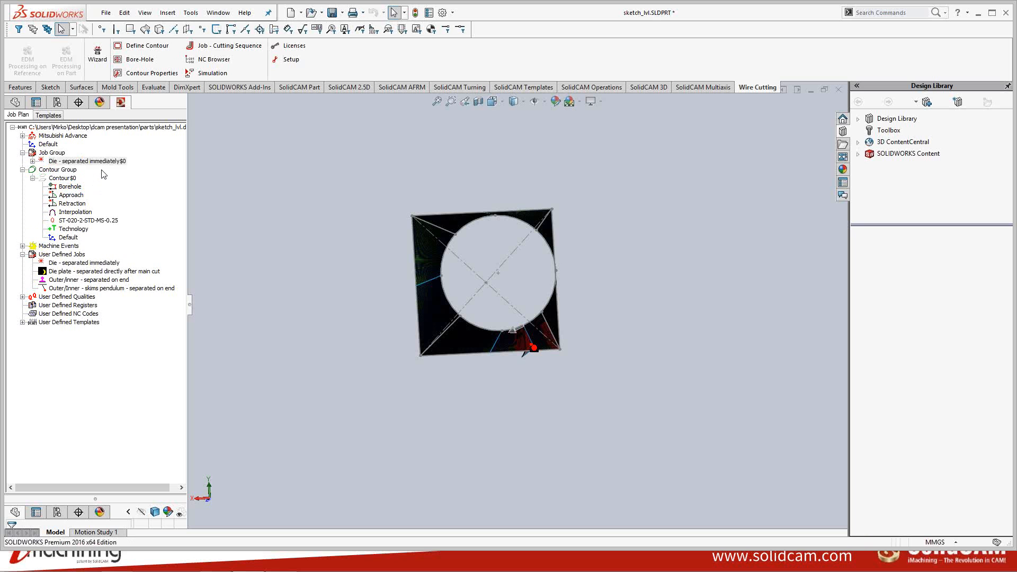
right_click(75, 163)
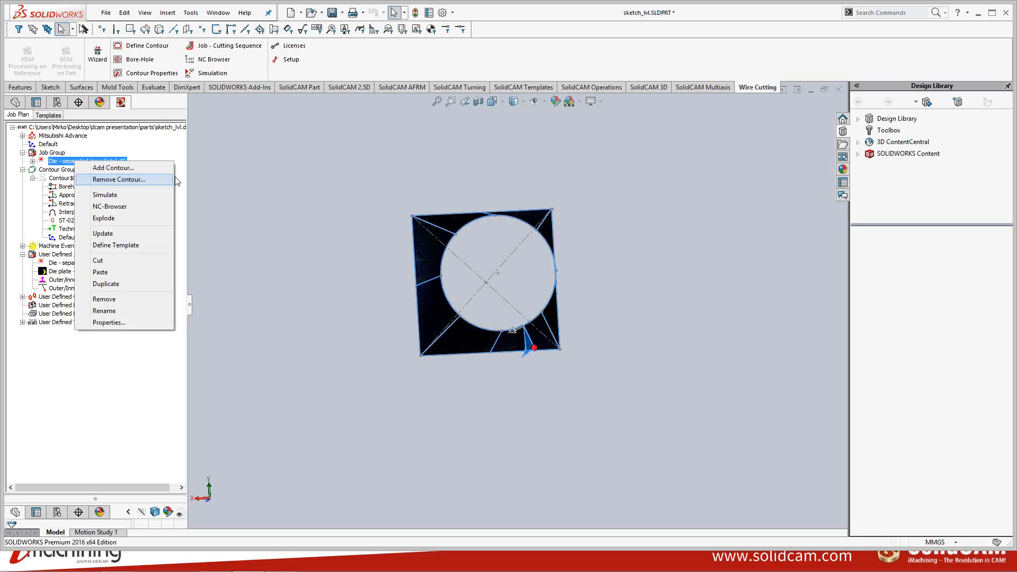
key("Escape")
right_click(101, 162)
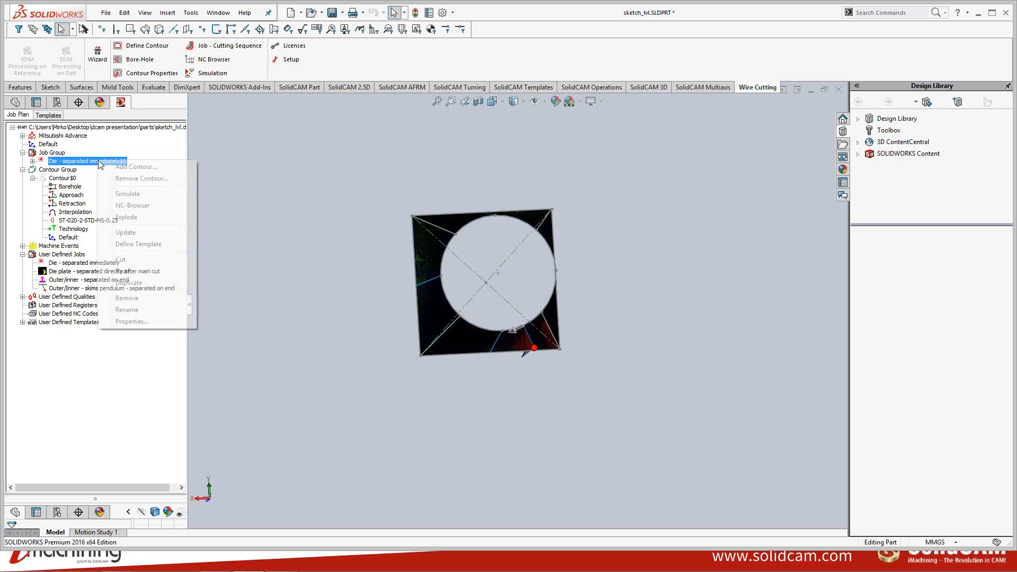
left_click(281, 247)
- Examine the two-level ruled contour in 3D from several angles
middle_click_drag(403, 211, 433, 261)
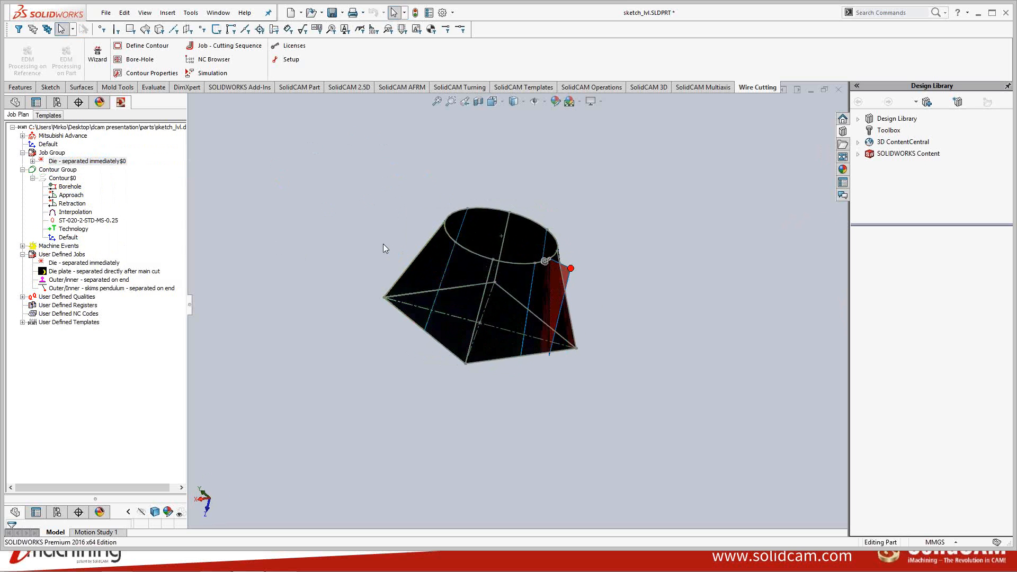
left_click(993, 13)
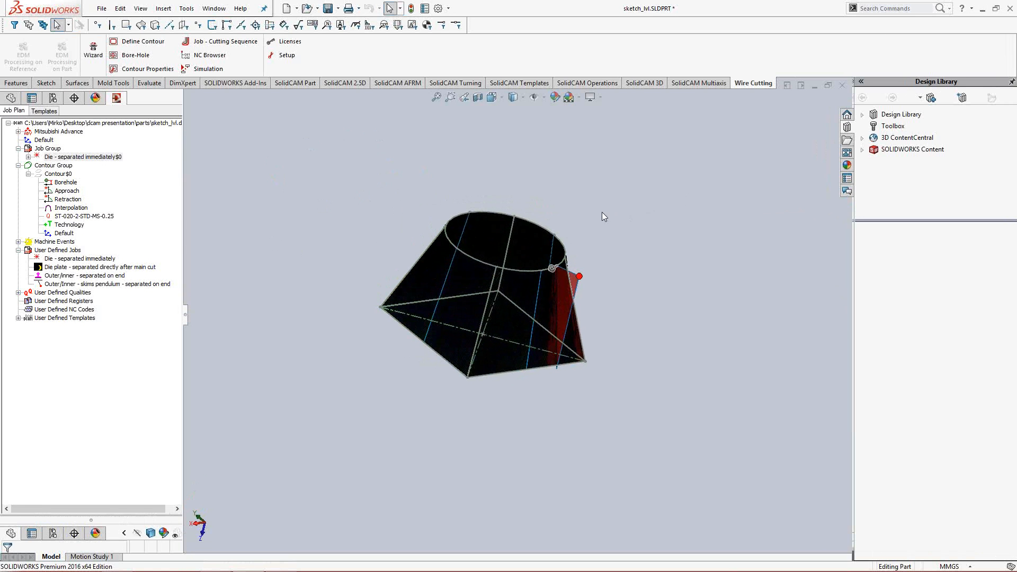
middle_click_drag(601, 216, 583, 240)
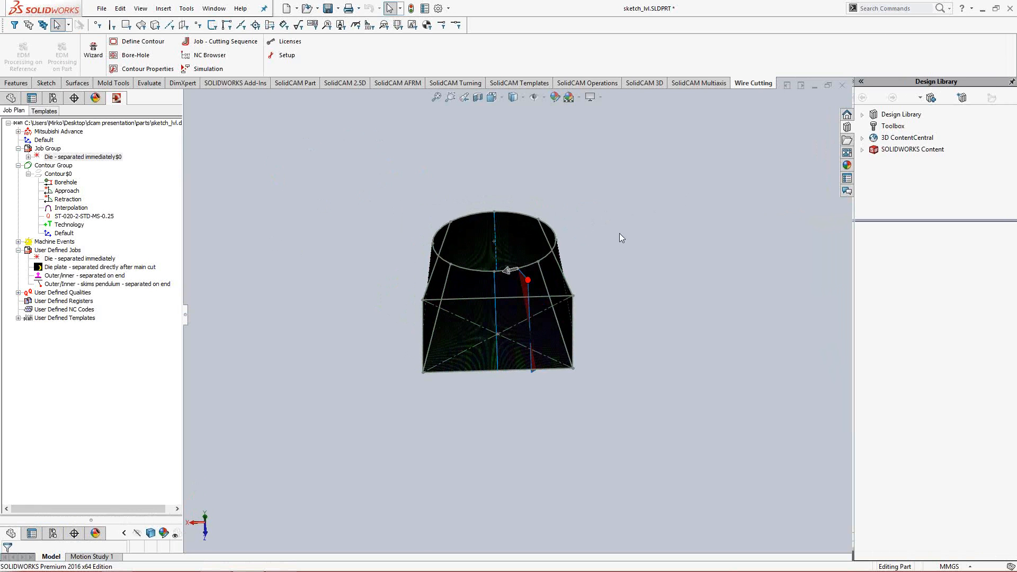
middle_click_drag(624, 259, 623, 277)
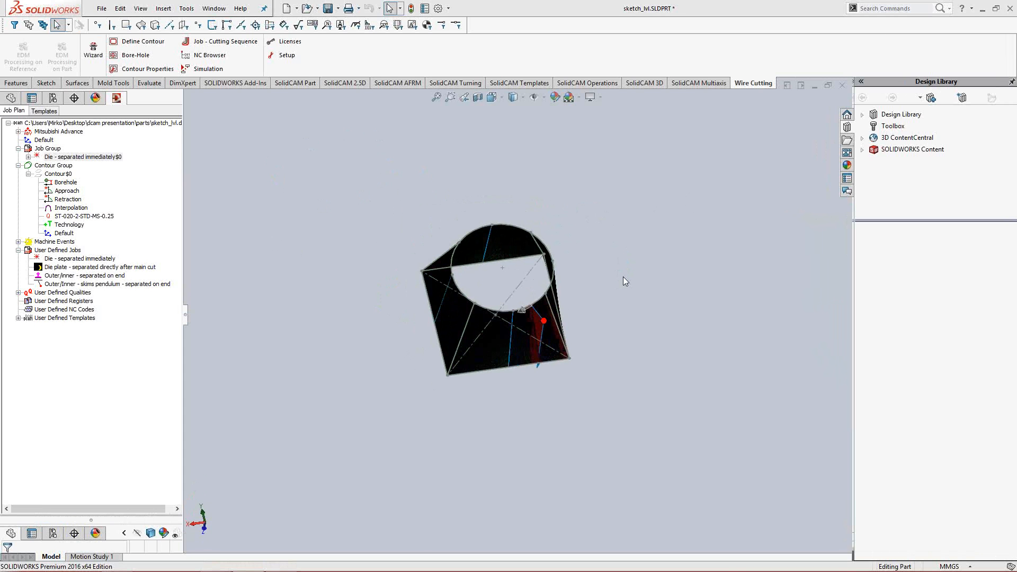
- Switch to the presentation slides
key("alt+Tab")
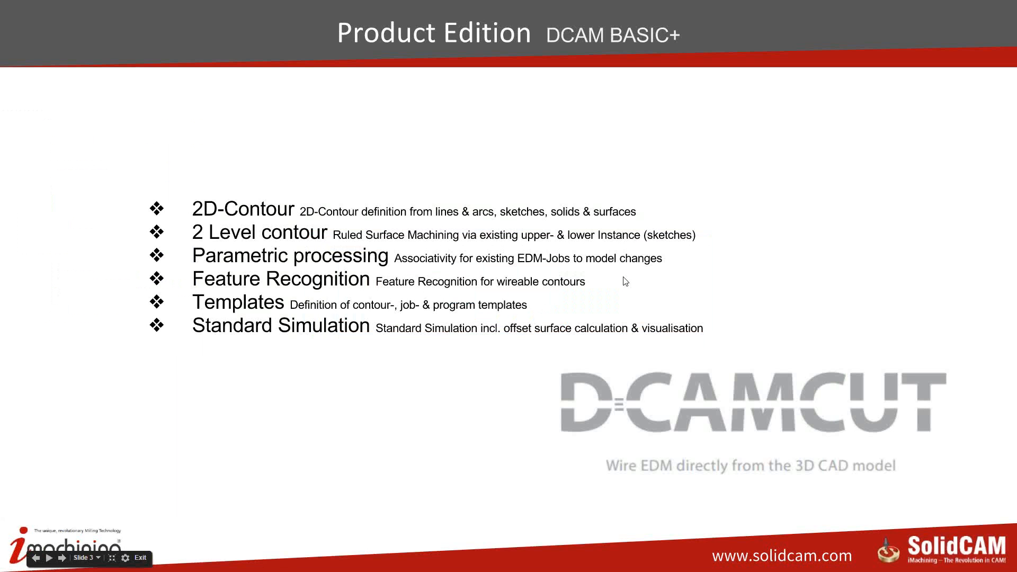
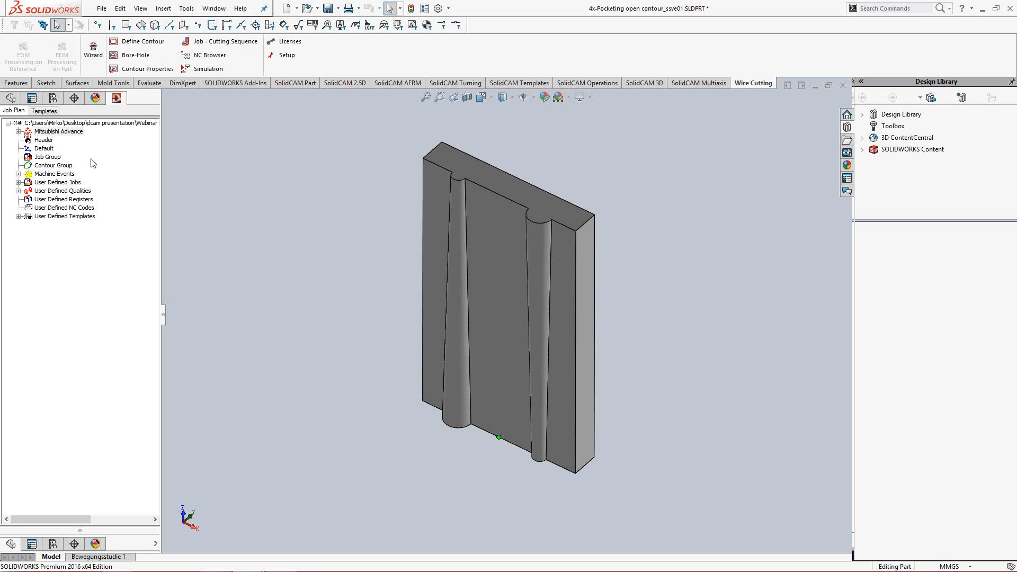
- Define a 4-axis contour from the entire solid body and confirm the contour definition
right_click(63, 166)
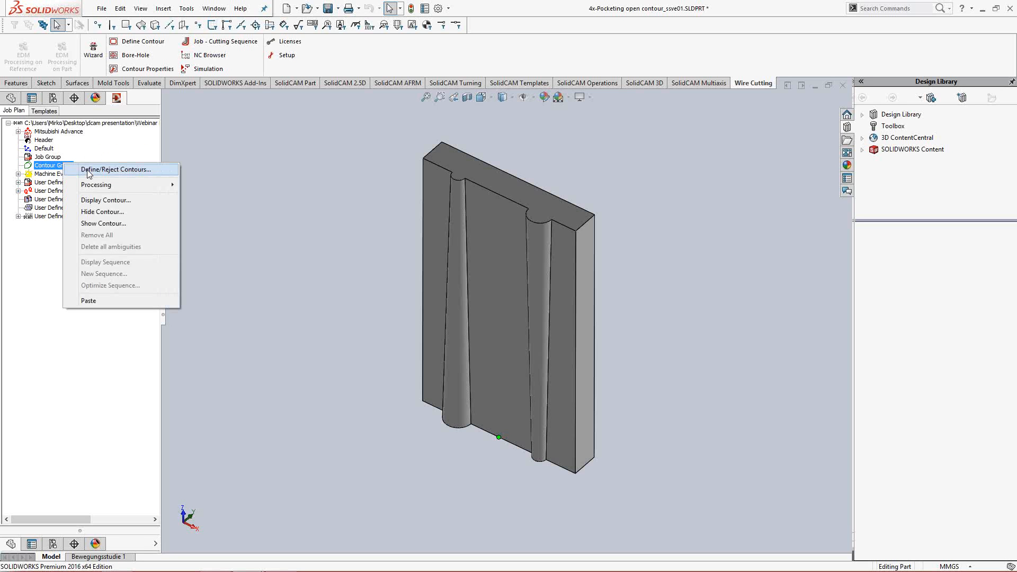
left_click(89, 170)
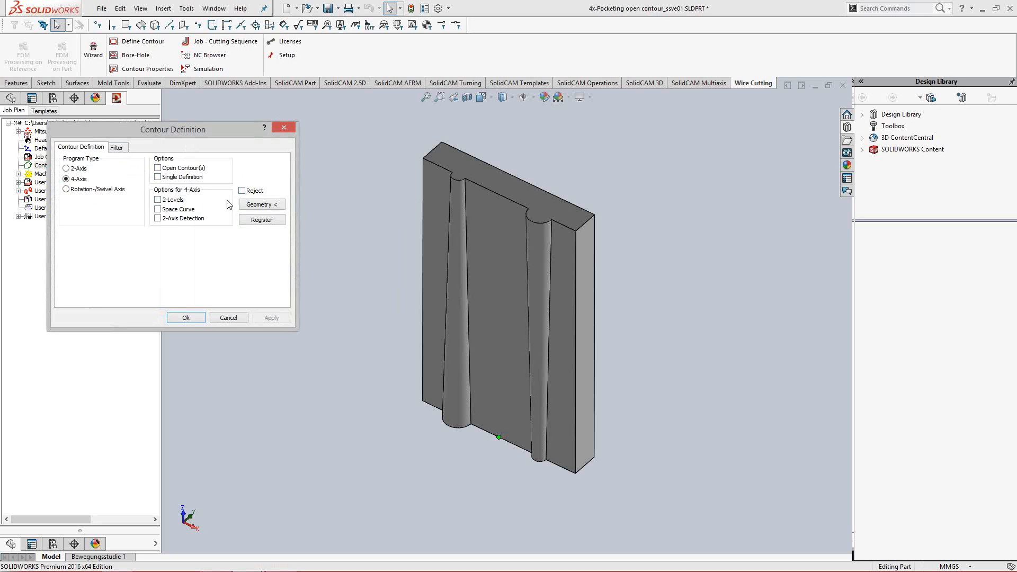
left_click(253, 206)
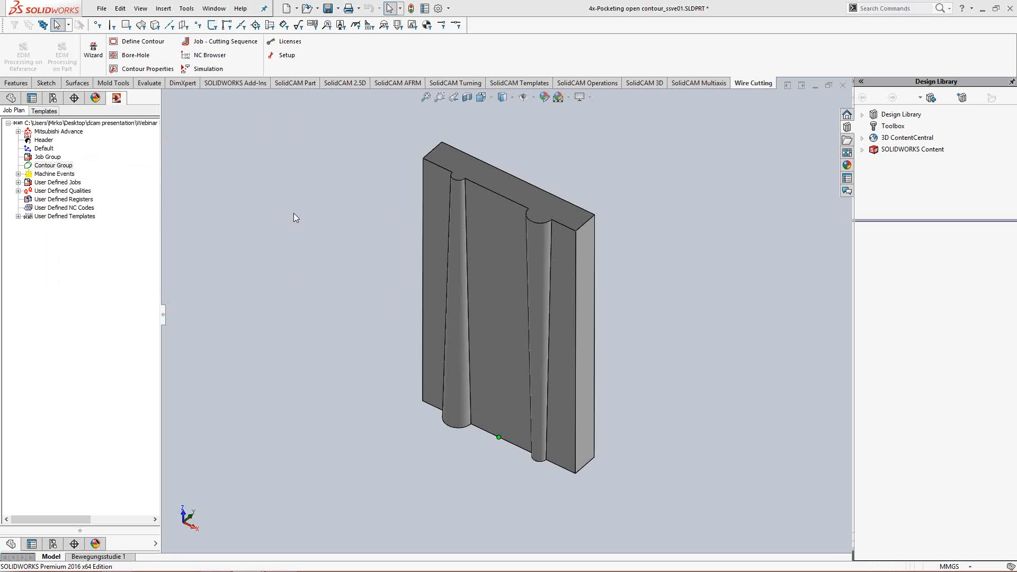
left_click(506, 252)
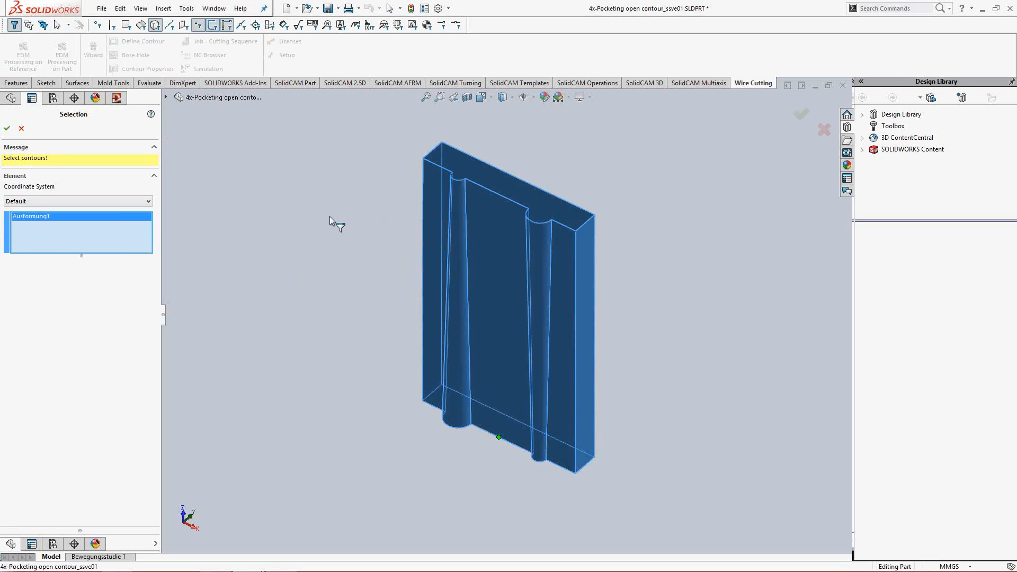
left_click(8, 129)
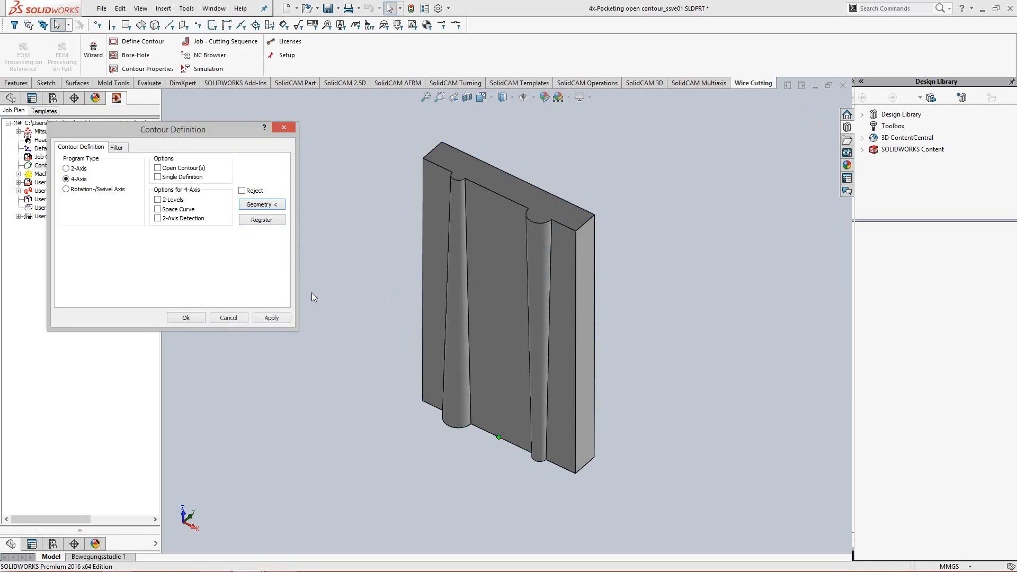
left_click(272, 318)
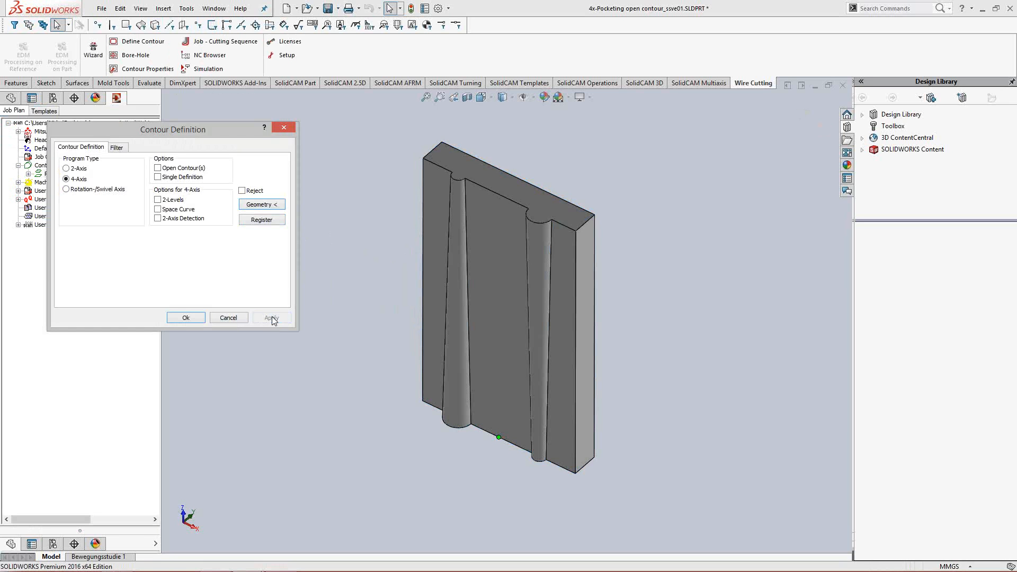
left_click(185, 318)
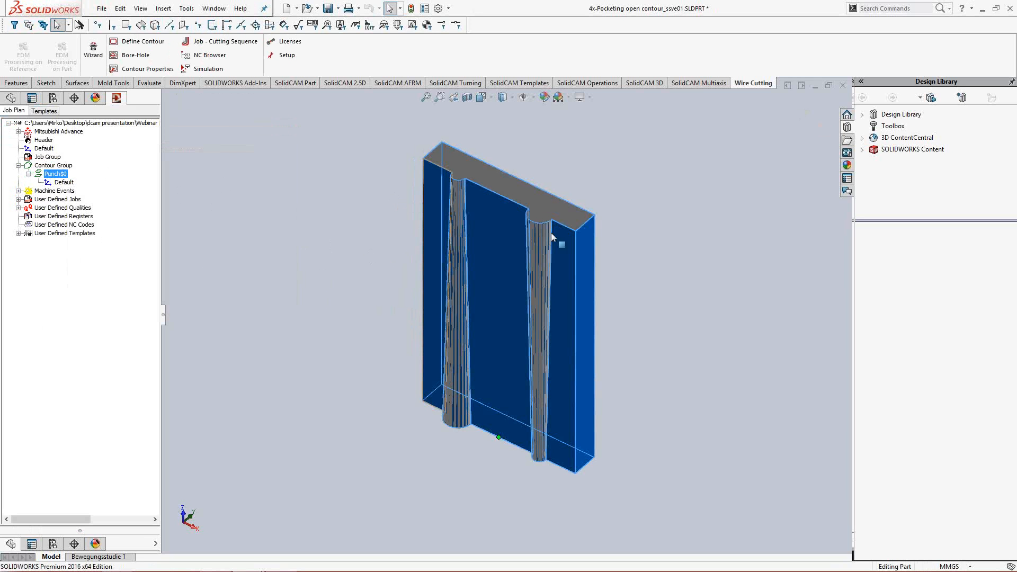
- Begin a Start Element and Distance borehole for the punch contour, using the plate's long upper rear edge as start element
left_click(62, 181)
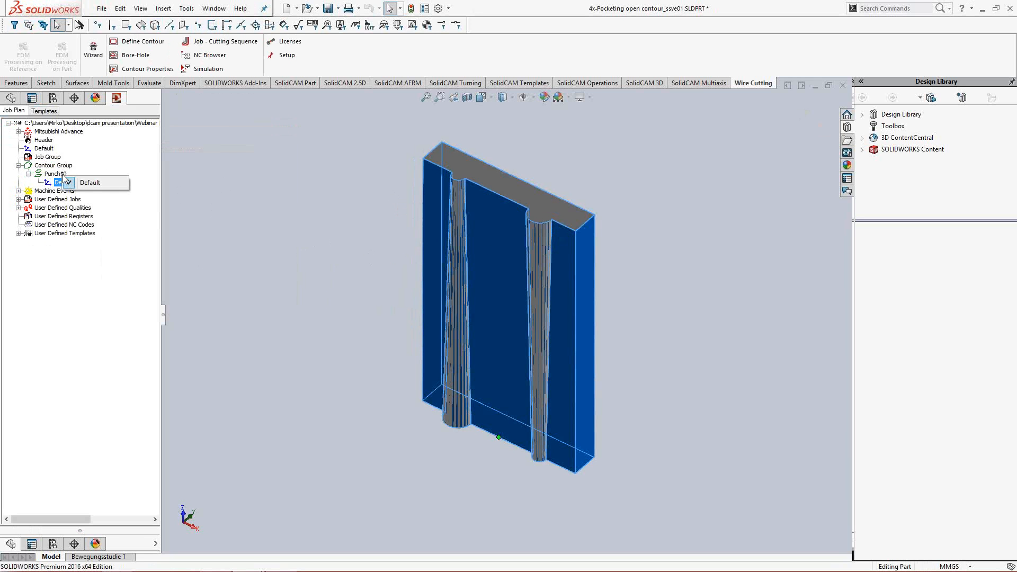
right_click(59, 173)
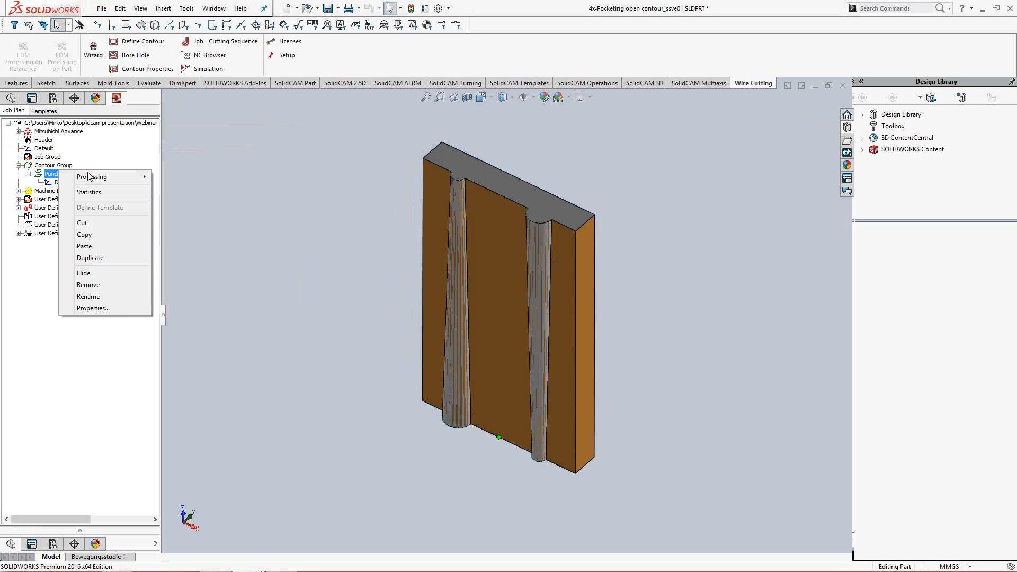
mouse_move(117, 176)
left_click(182, 176)
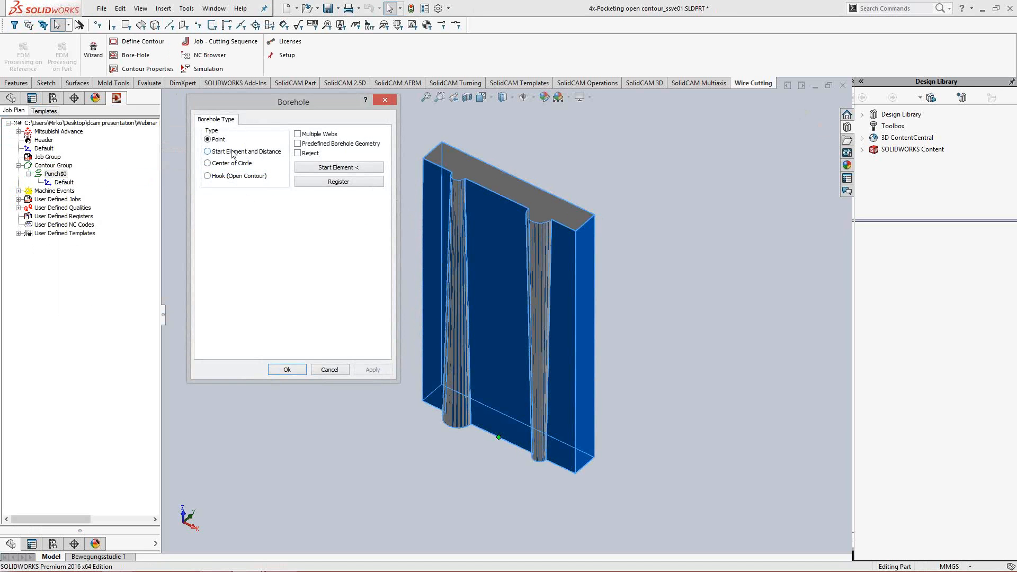
left_click(229, 154)
left_click(349, 168)
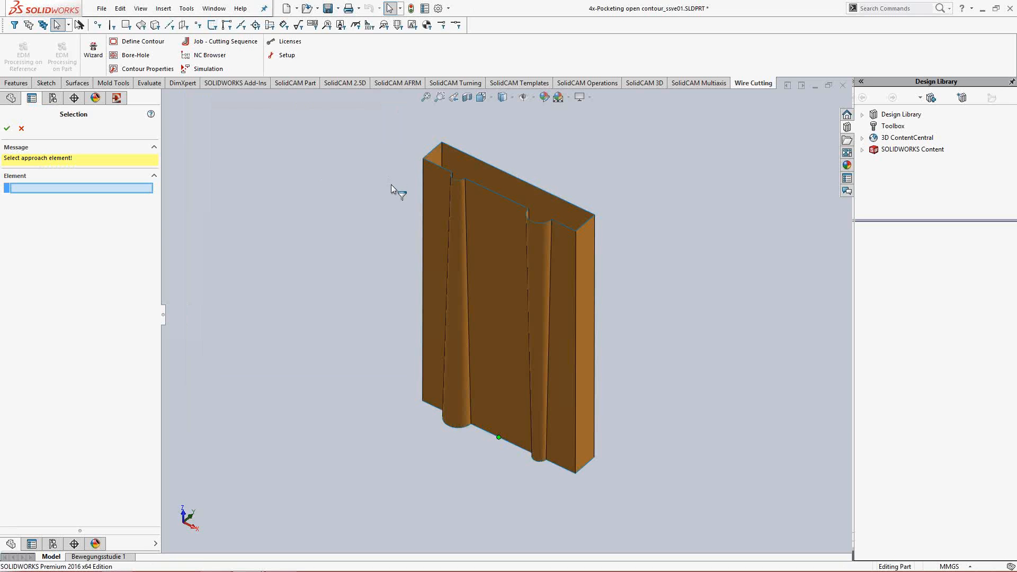
middle_click_drag(390, 209, 396, 267)
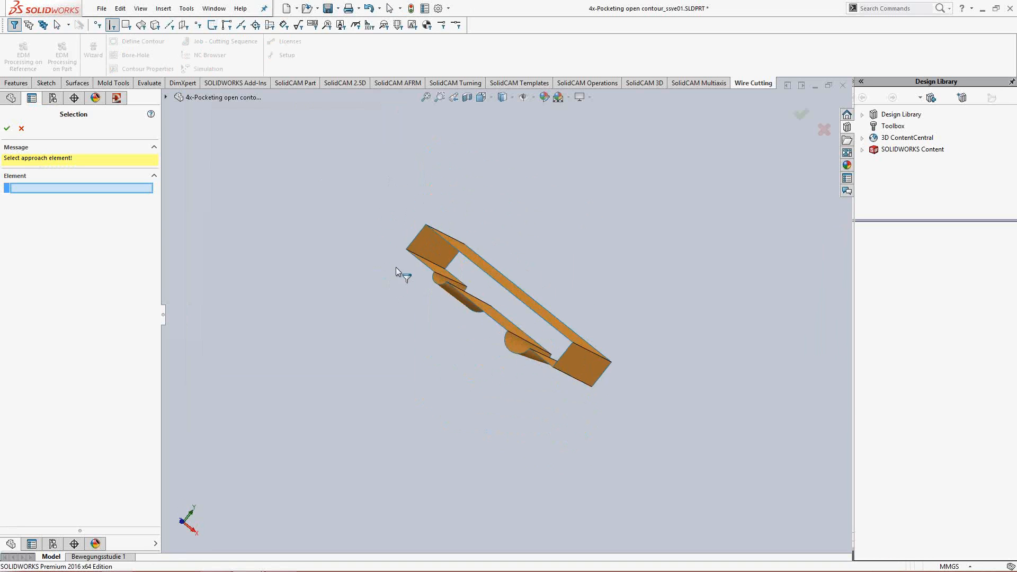
scroll(324, 278, "up", 1)
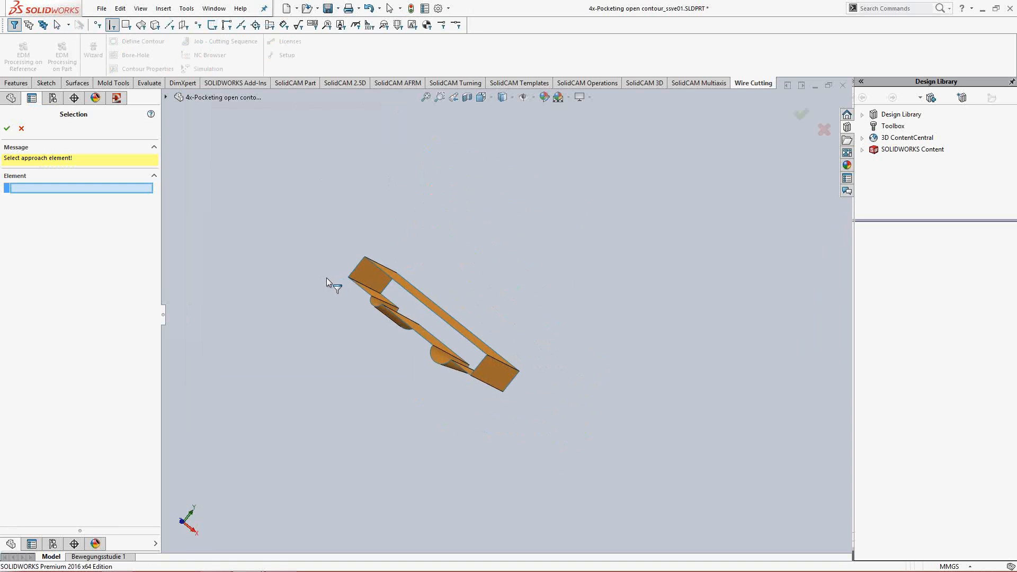
middle_click_drag(339, 250, 344, 240)
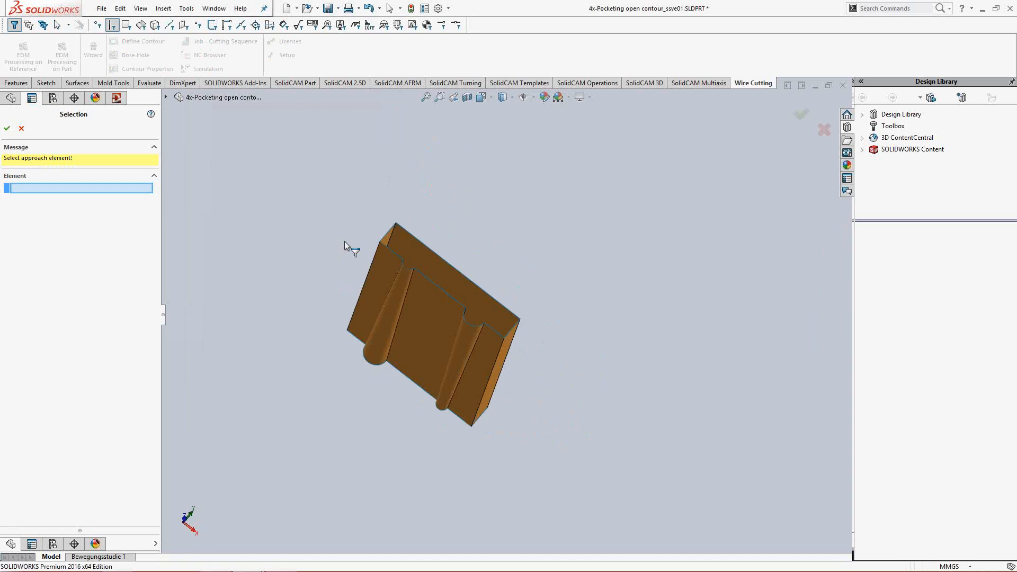
left_click(462, 275)
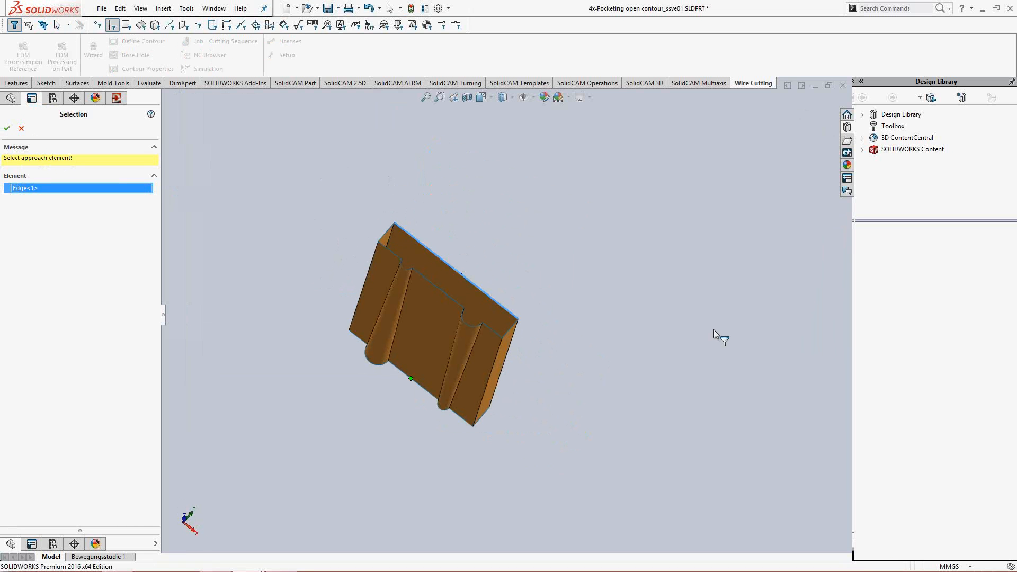
key("Return")
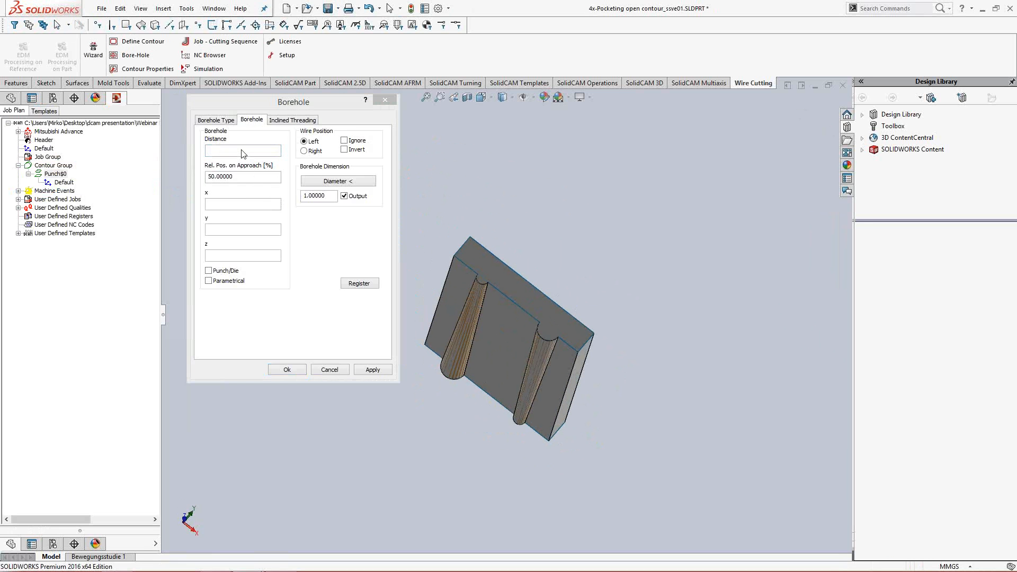
- Set the borehole distance to 5, enable Punch/Die, and apply the borehole to the contour
left_click(242, 151)
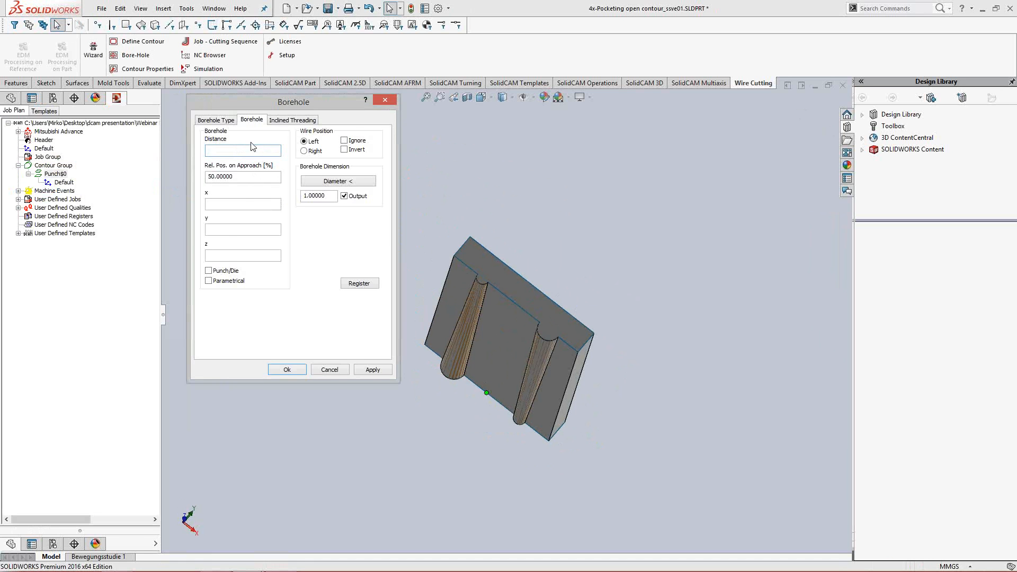
left_click(237, 206)
middle_click_drag(493, 272, 491, 301)
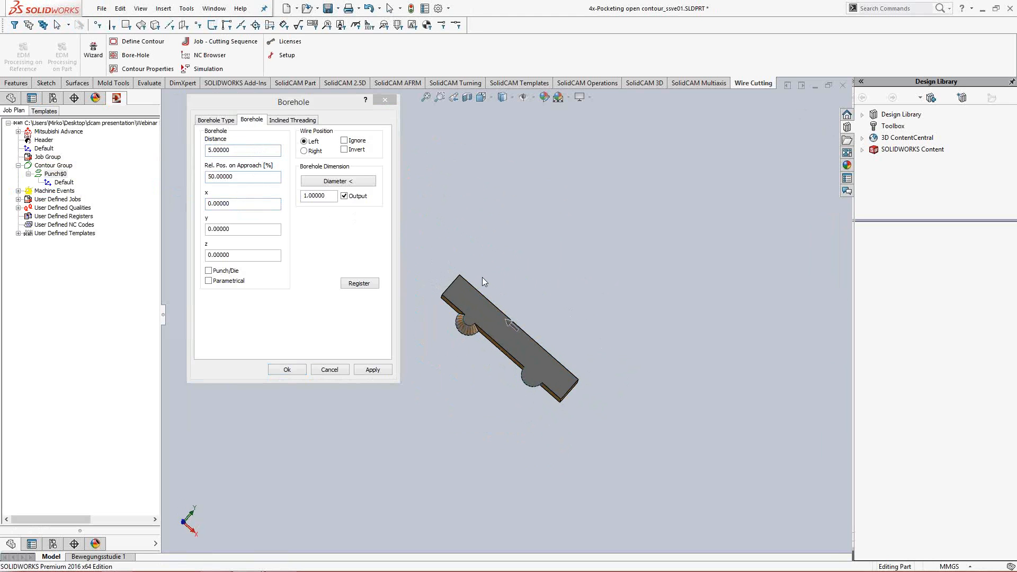
left_click(500, 351)
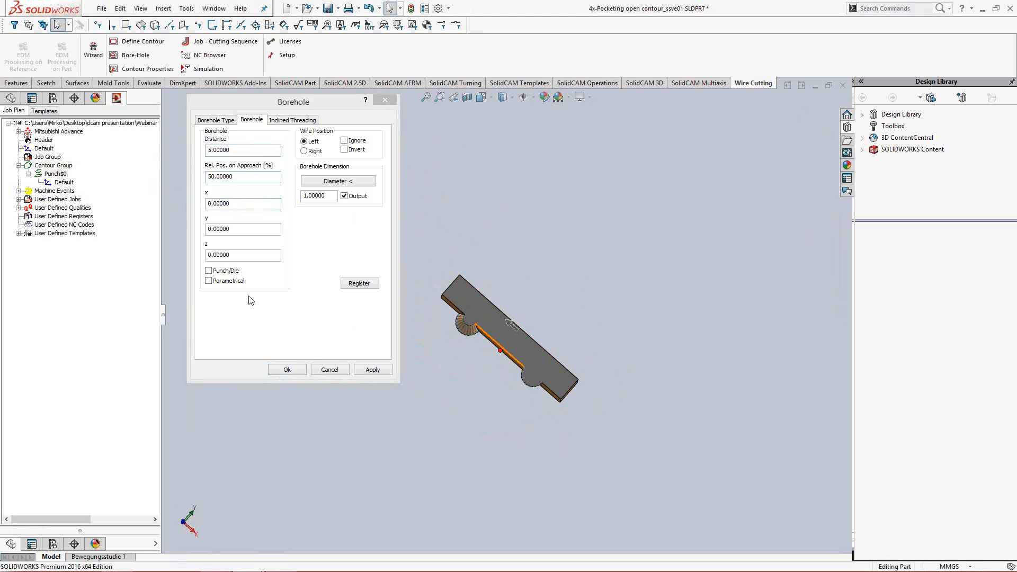
left_click(211, 272)
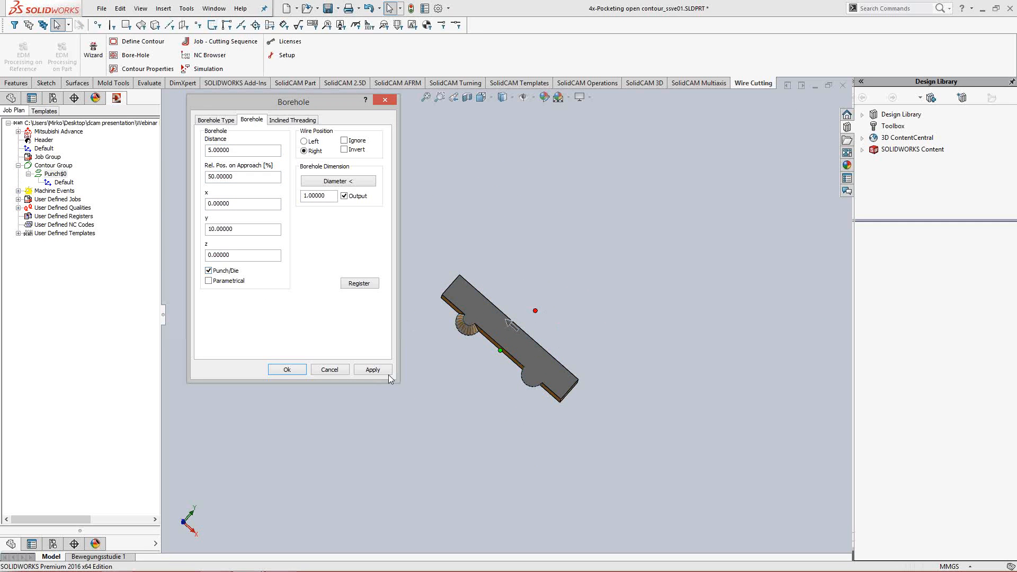
left_click(373, 370)
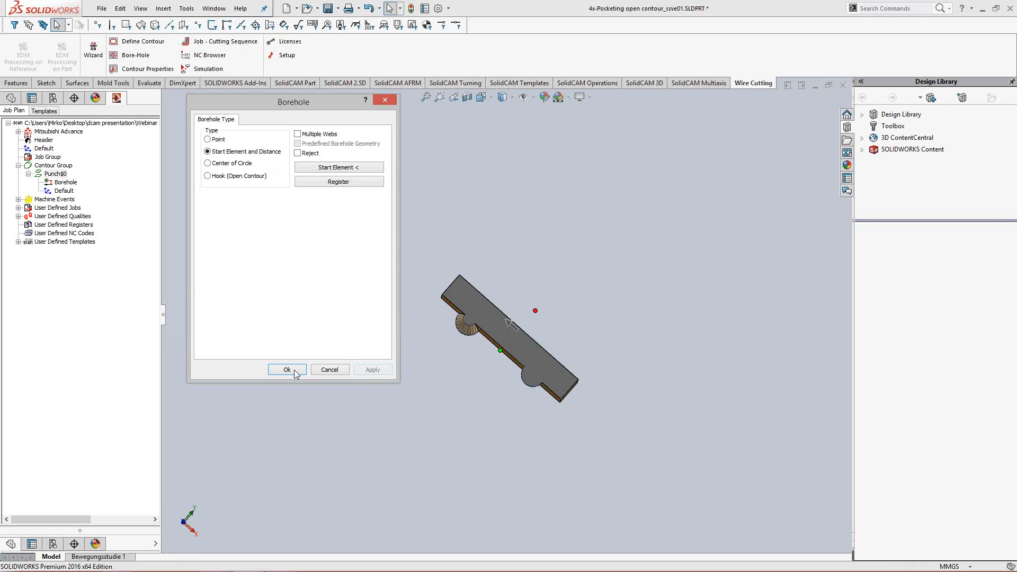
left_click(289, 370)
- Apply Approach/Retraction, Interpolation, quality ST-020-2-STDP1-MS-0.25 and Technology with One Cut and Safety Stop to the punch contour
right_click(62, 176)
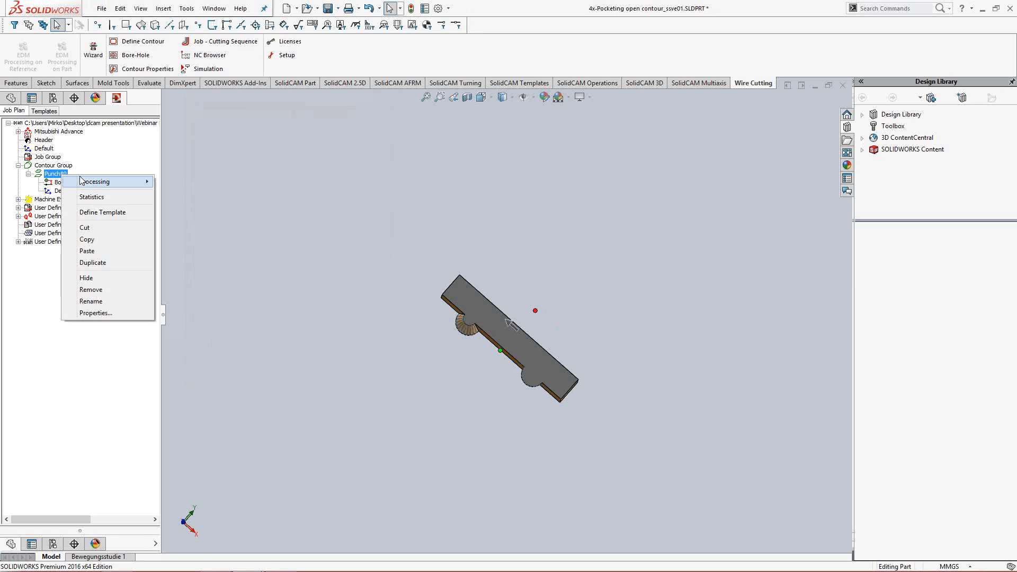
mouse_move(101, 181)
left_click(197, 209)
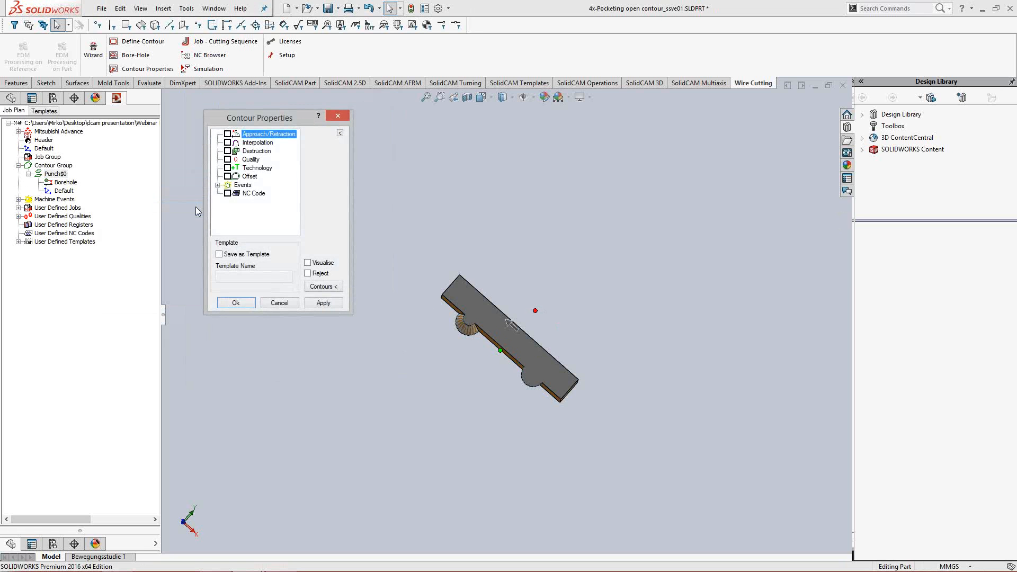
left_click(228, 134)
left_click(228, 142)
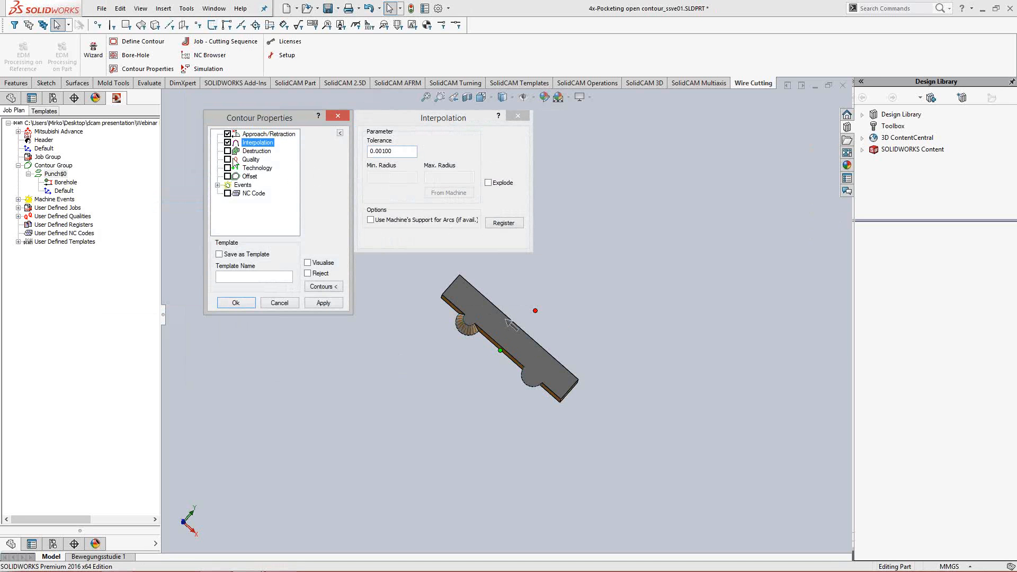
left_click(228, 160)
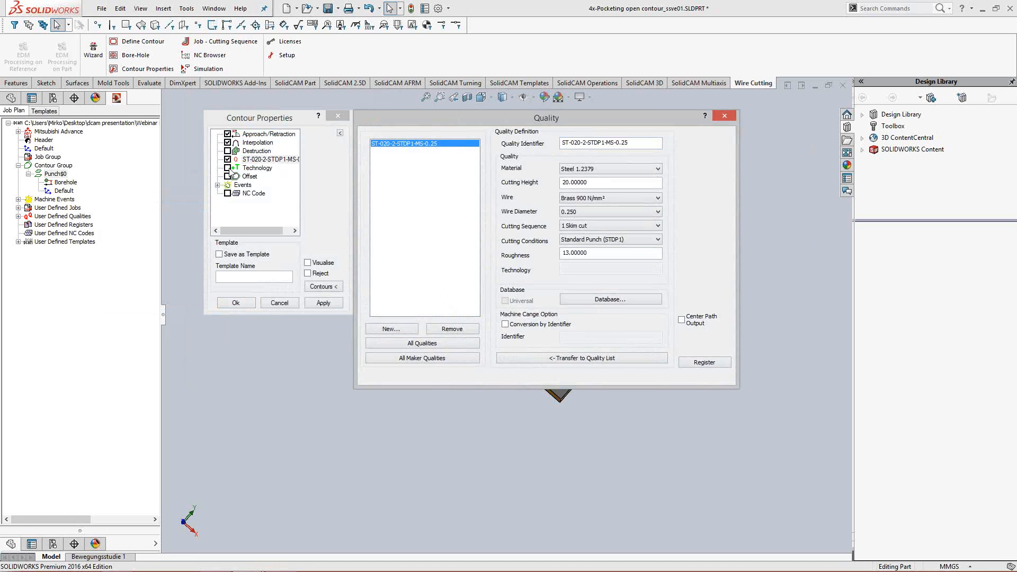
left_click(228, 168)
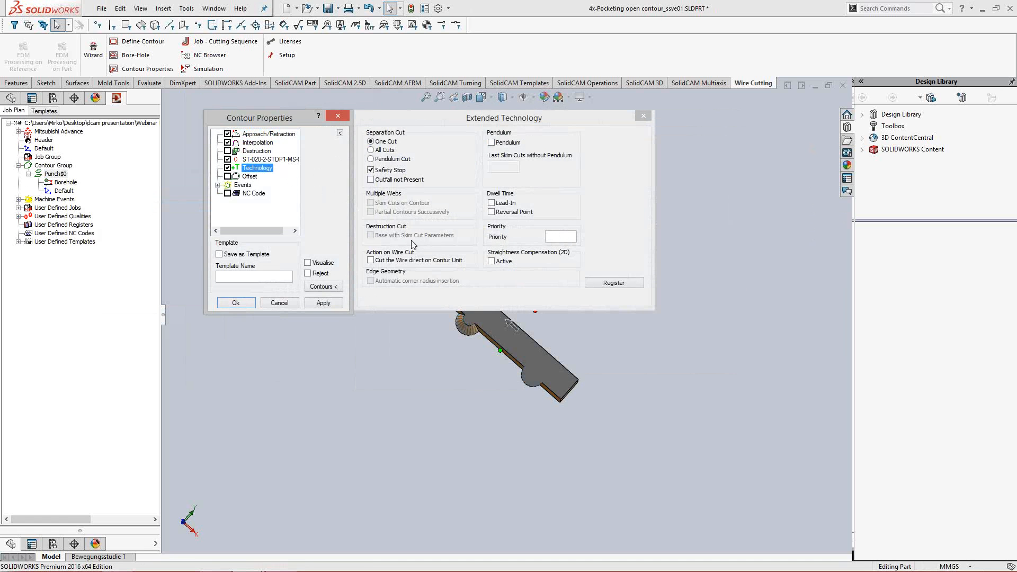
left_click(324, 302)
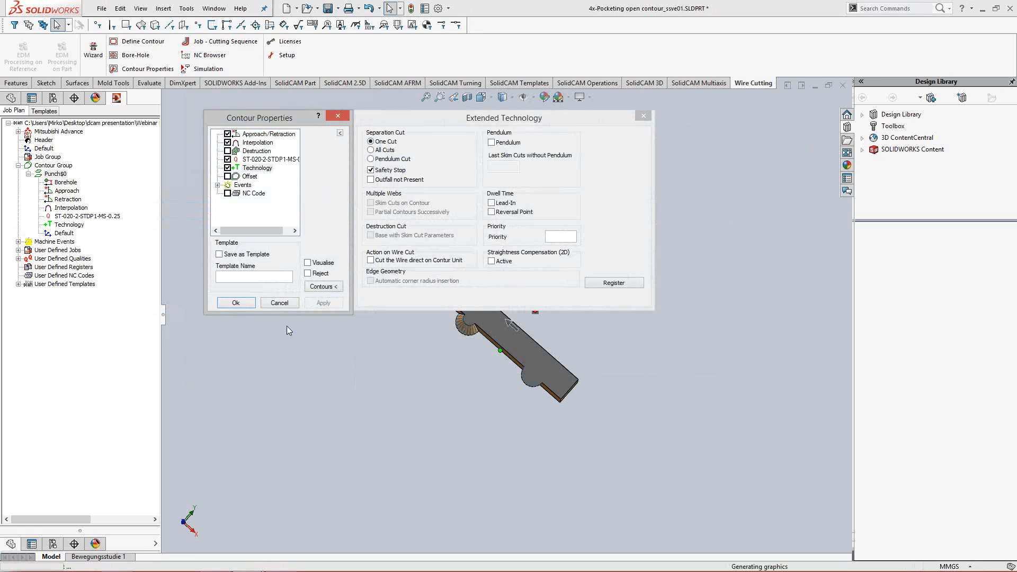
left_click(238, 303)
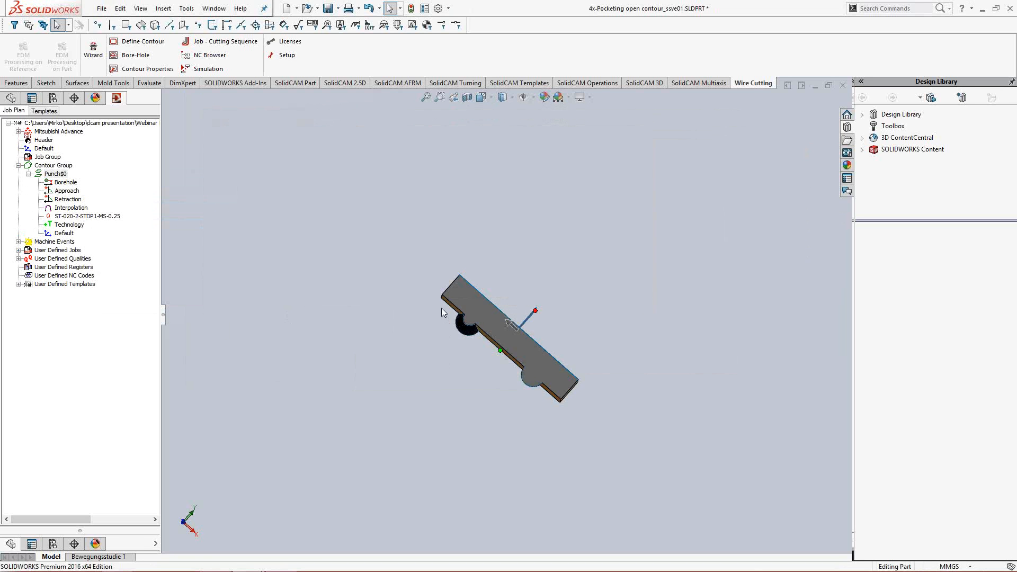
- Create a job for the punch contour from the user-defined job 'Die - separated immediately'
middle_click_drag(444, 312, 2, 217)
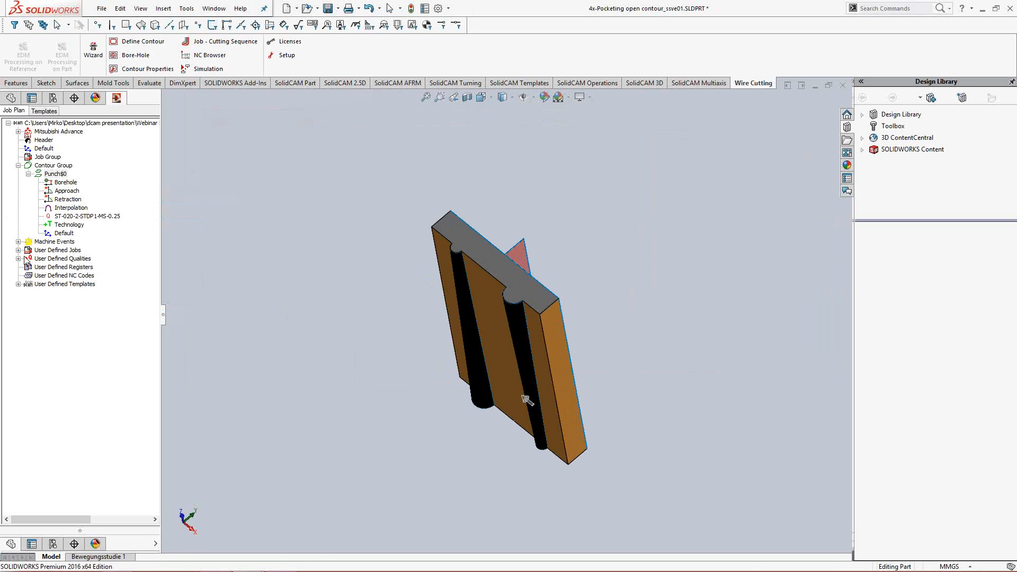
left_click(18, 250)
left_click(59, 259)
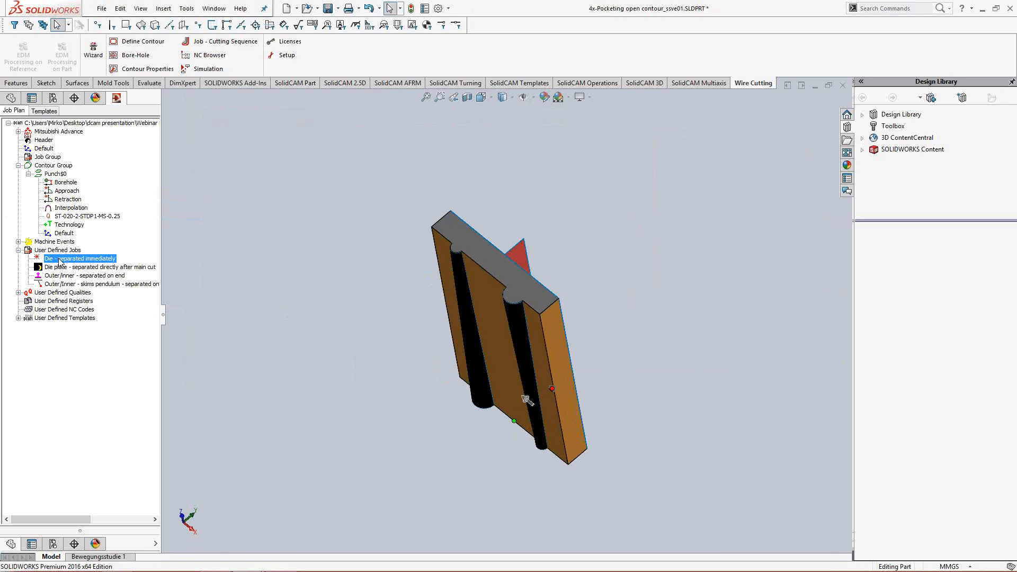
left_click_drag(60, 259, 87, 190)
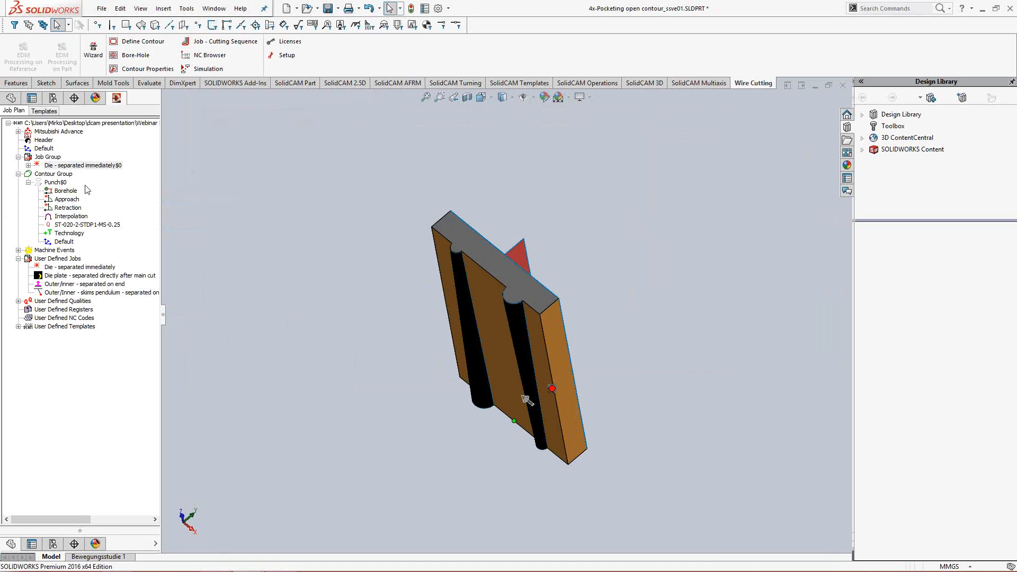
- Launch the simulation of the 'Die - separated immediately' job with the Solid Simulation visualisation type
right_click(63, 166)
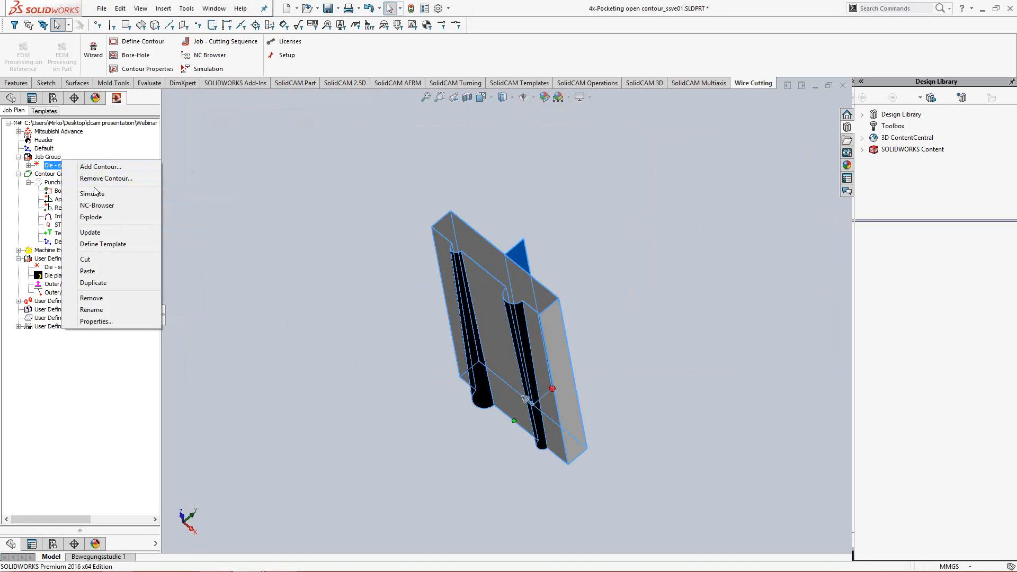
left_click(270, 225)
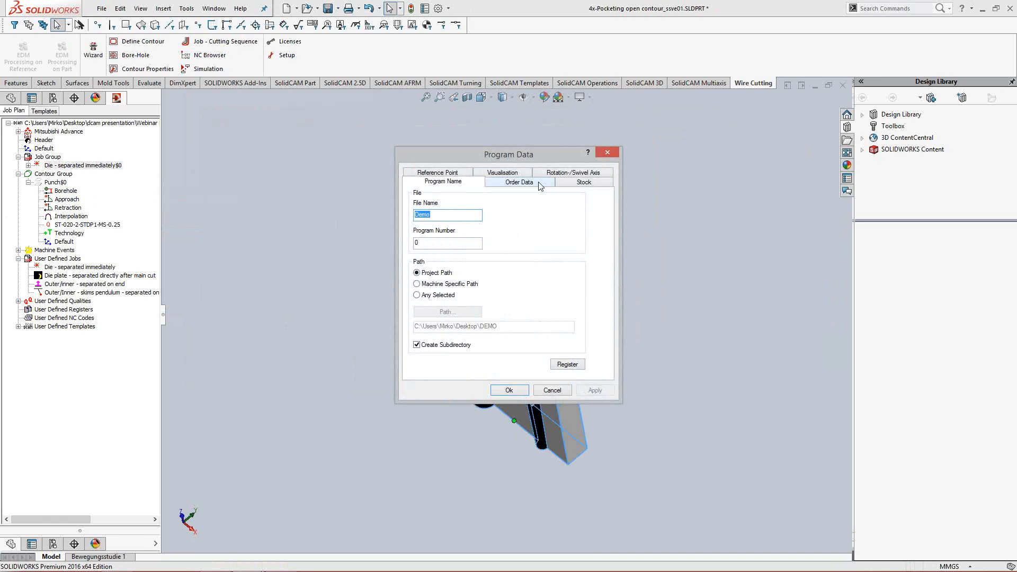
left_click(498, 171)
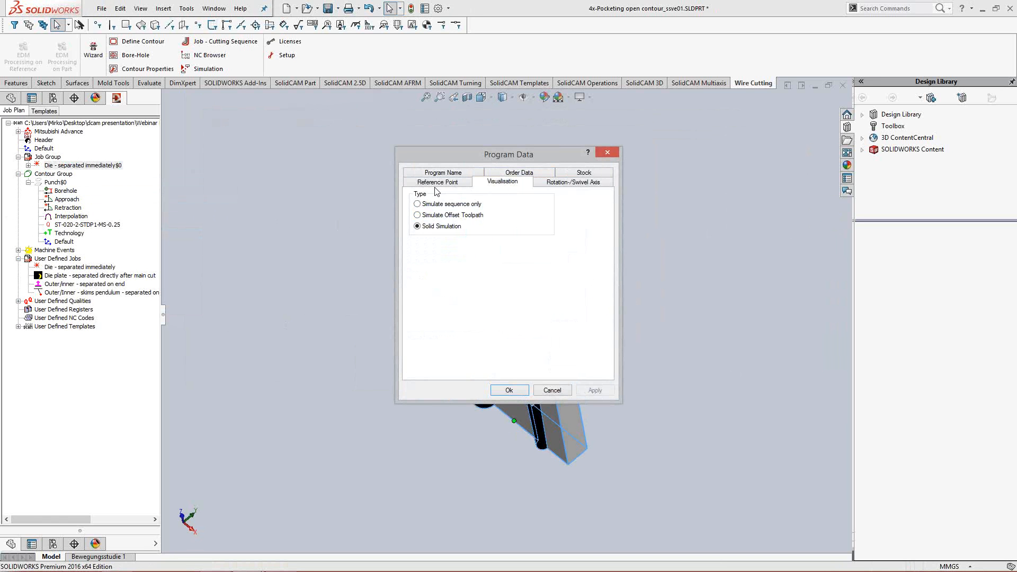
left_click(509, 390)
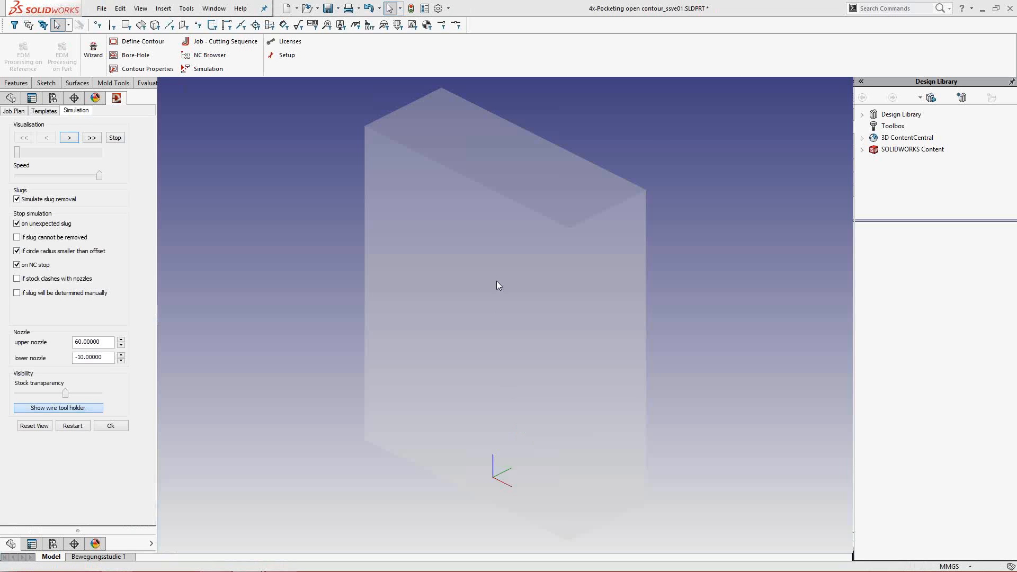
- Lower the stock transparency slightly in the simulation of the 'Die - separated immediately' job
middle_click_drag(505, 294, 386, 269)
mouse_move(65, 396)
left_mouse_down()
mouse_move(20, 397)
mouse_move(49, 403)
left_mouse_up()
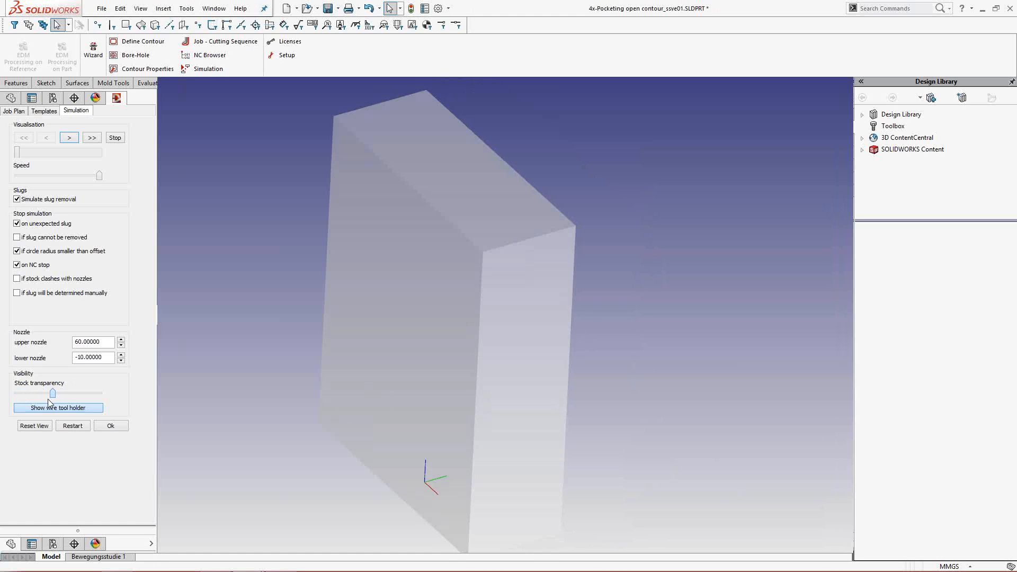
middle_click_drag(245, 364, 464, 292)
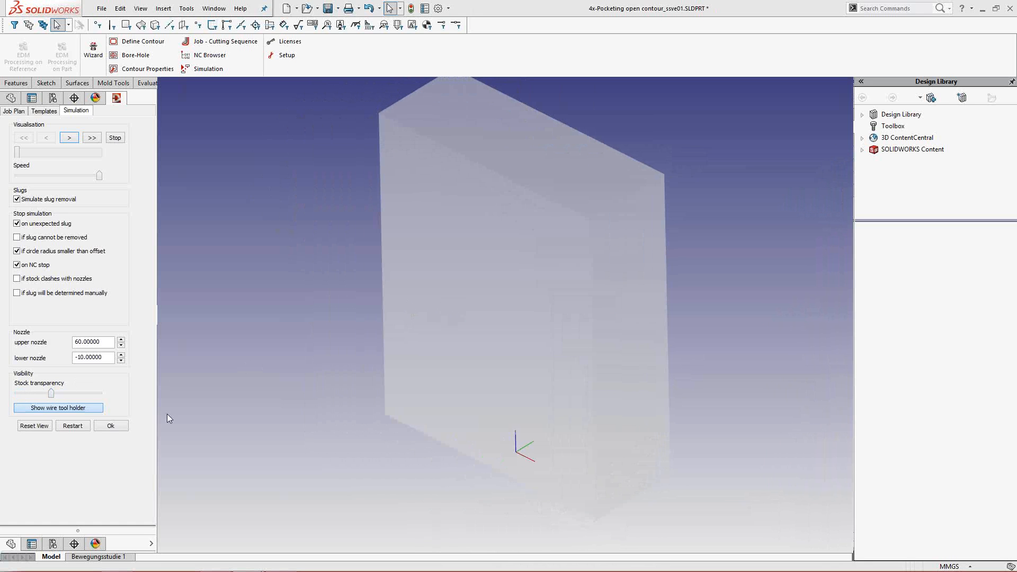
- Run the cutting simulation through to its end, dismiss the slug removal warning and close the simulation
left_click(92, 138)
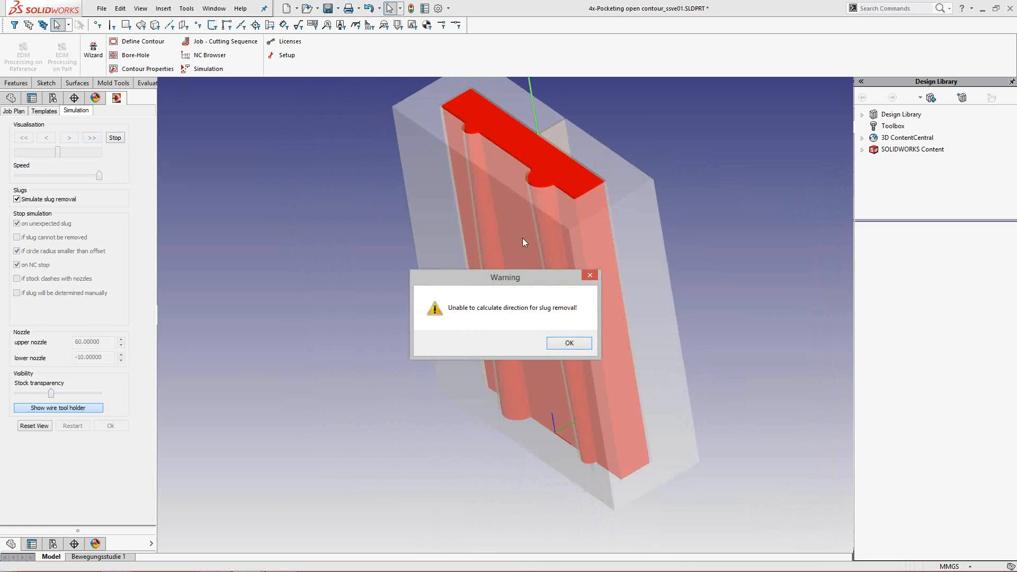
left_click_drag(313, 144, 307, 128)
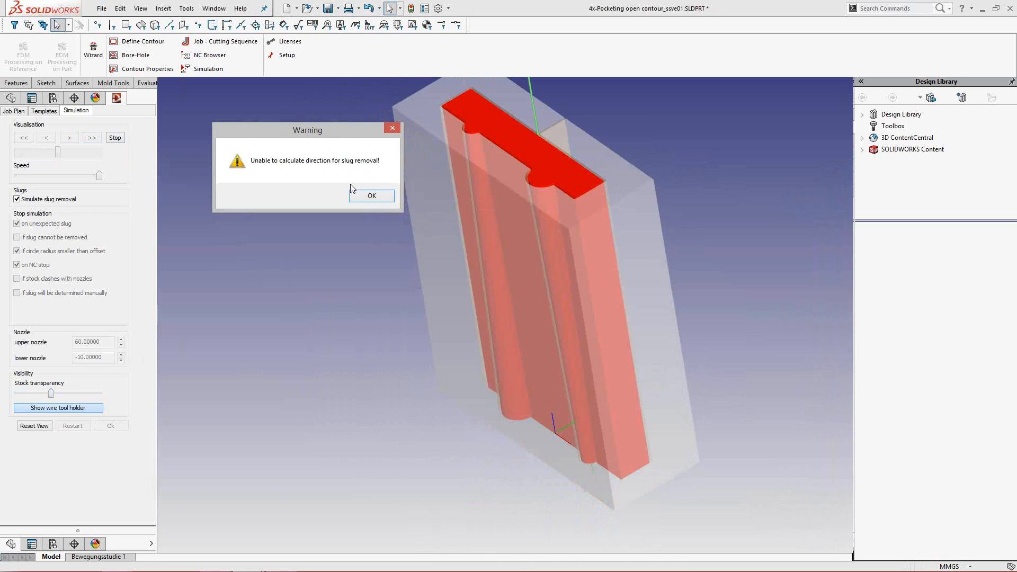
left_click(369, 197)
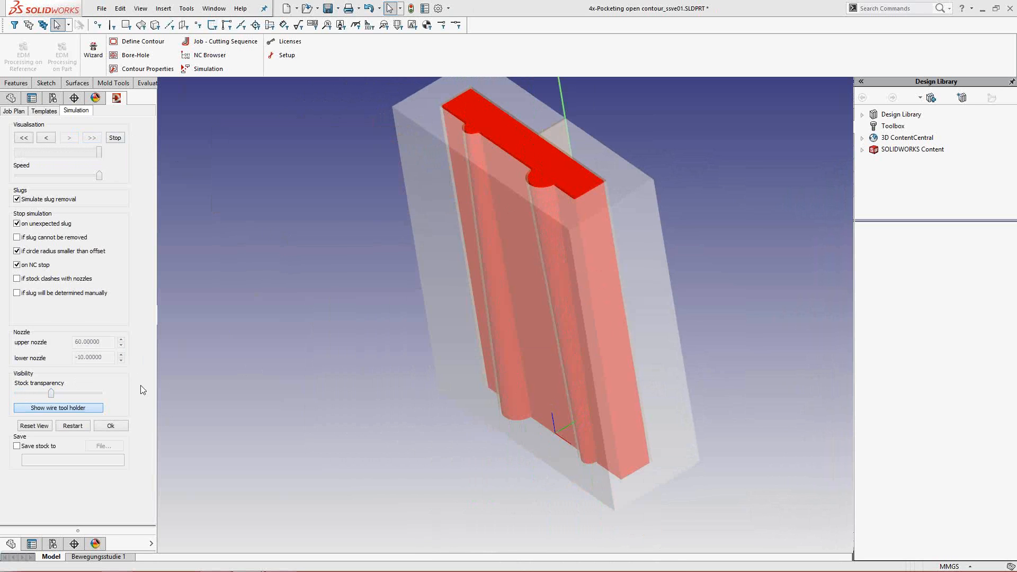
left_click(120, 426)
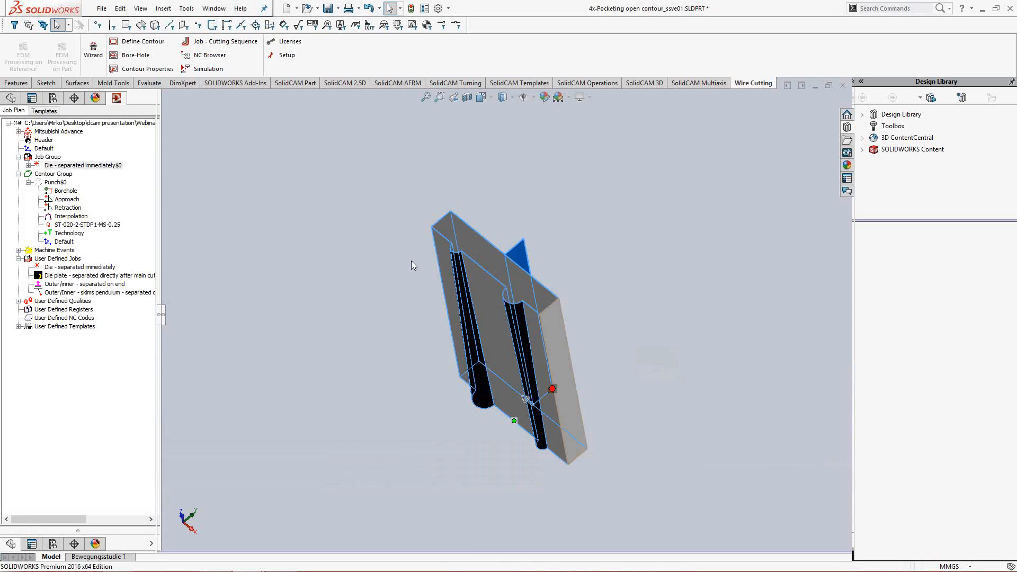
- Begin a new 4-axis contour definition in the Contour Group with Open Contour(s) and Single Definition enabled, and start its geometry selection
left_click(28, 182)
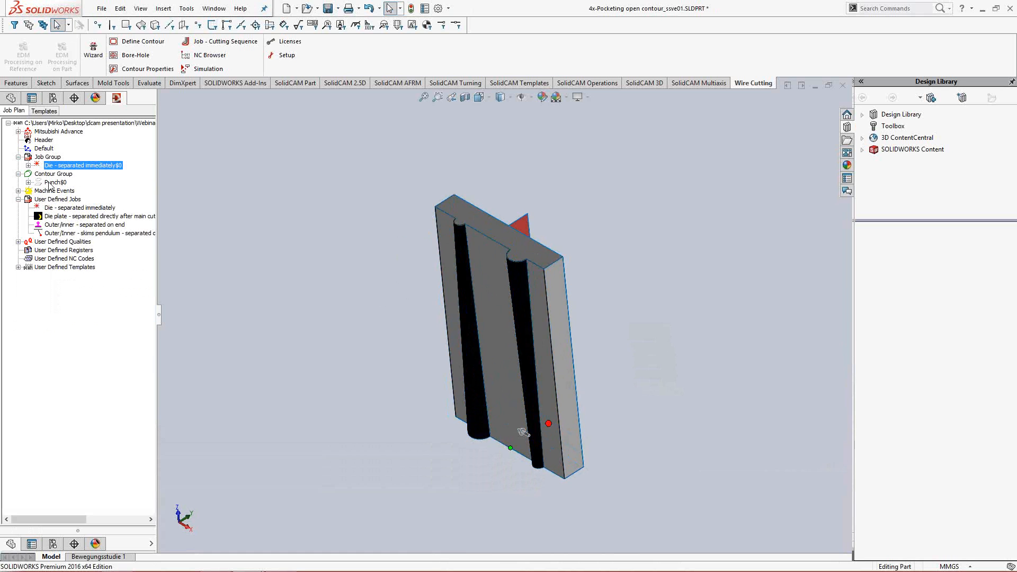
left_click(62, 190)
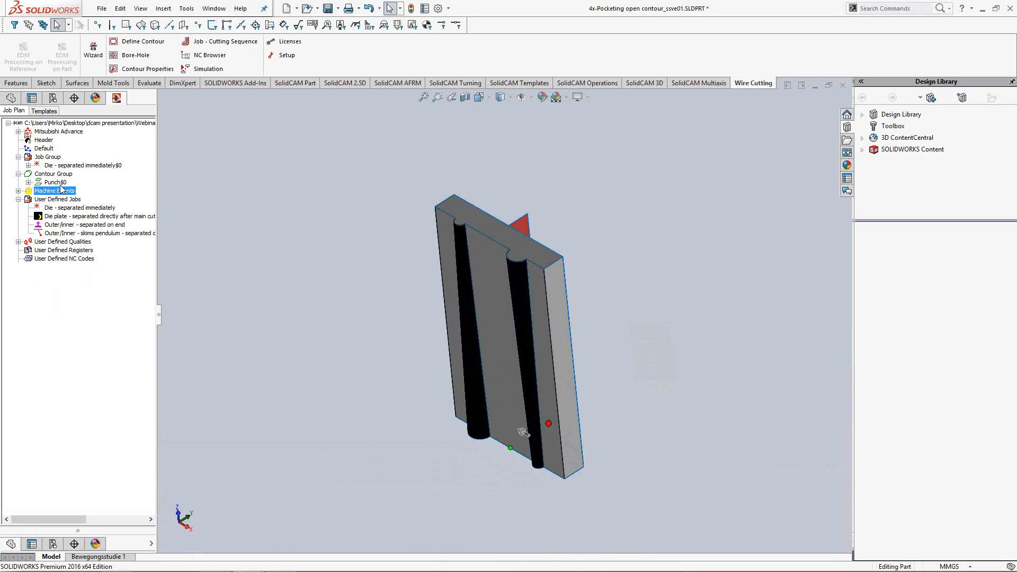
right_click(58, 183)
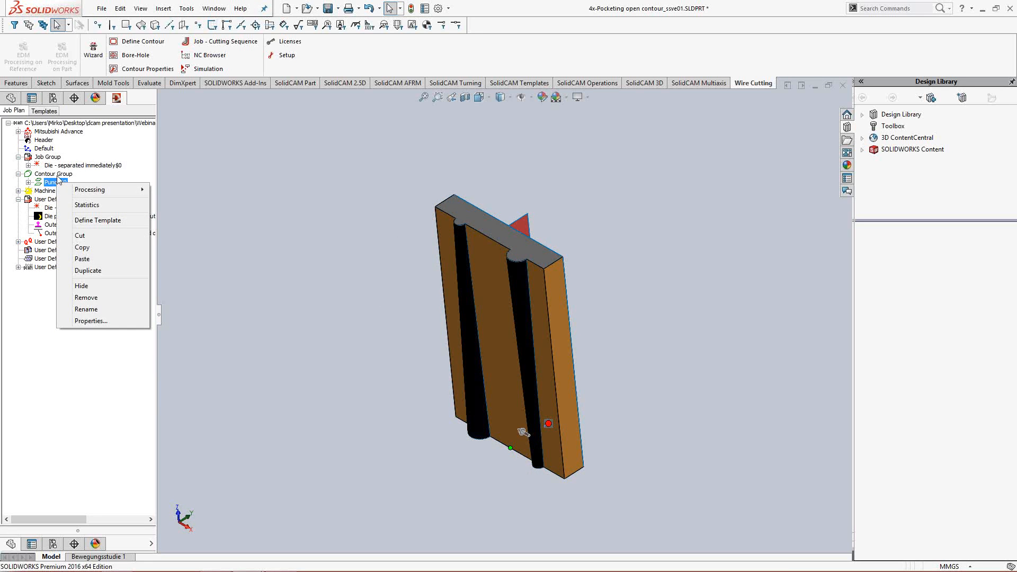
right_click(58, 175)
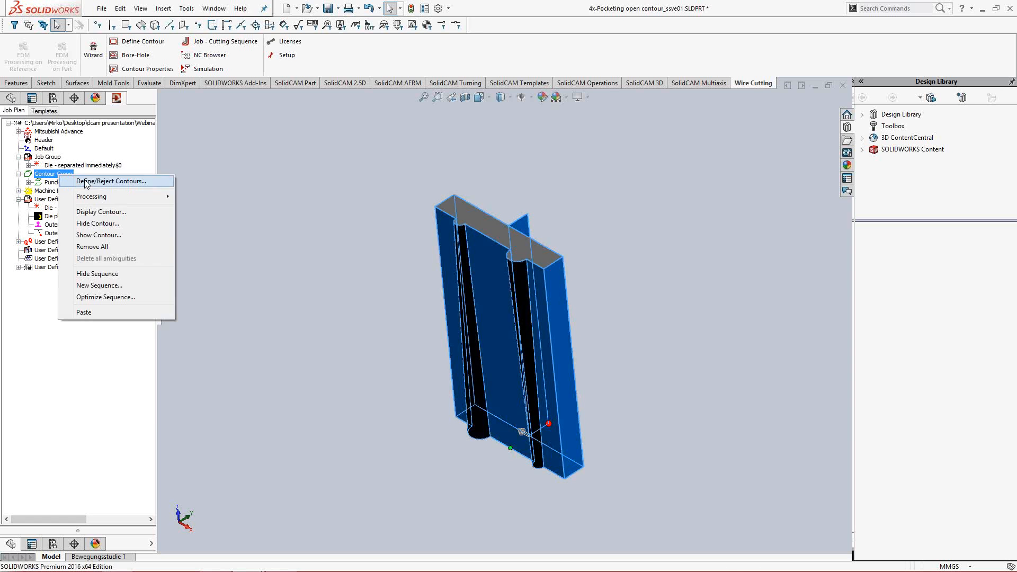
left_click(85, 179)
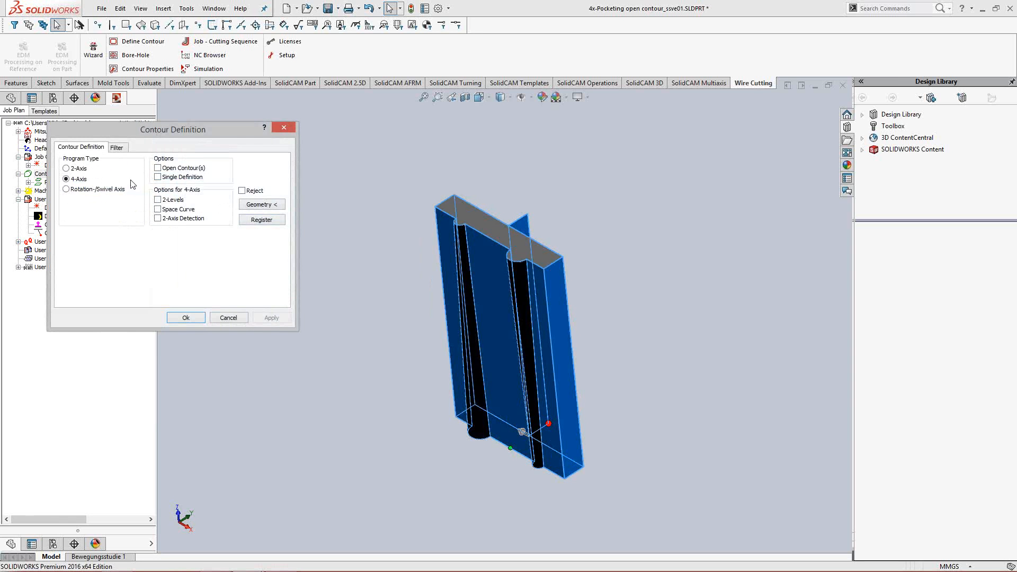
left_click(172, 170)
left_click(186, 178)
left_click(274, 207)
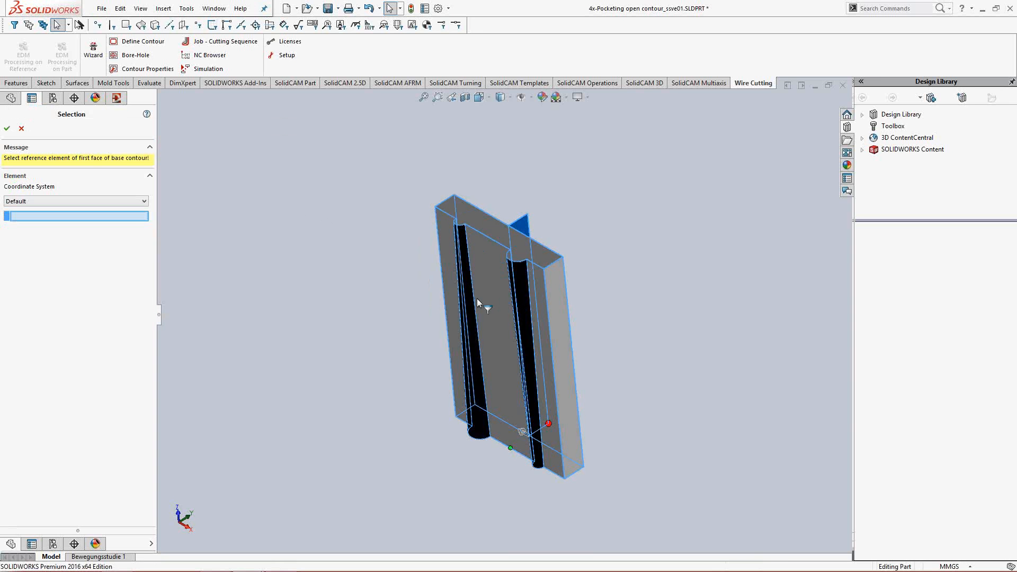
- Pick the upper edge of the plate's left front strip as first-face reference and its lower edge as last-face reference
middle_click_drag(492, 295, 501, 293)
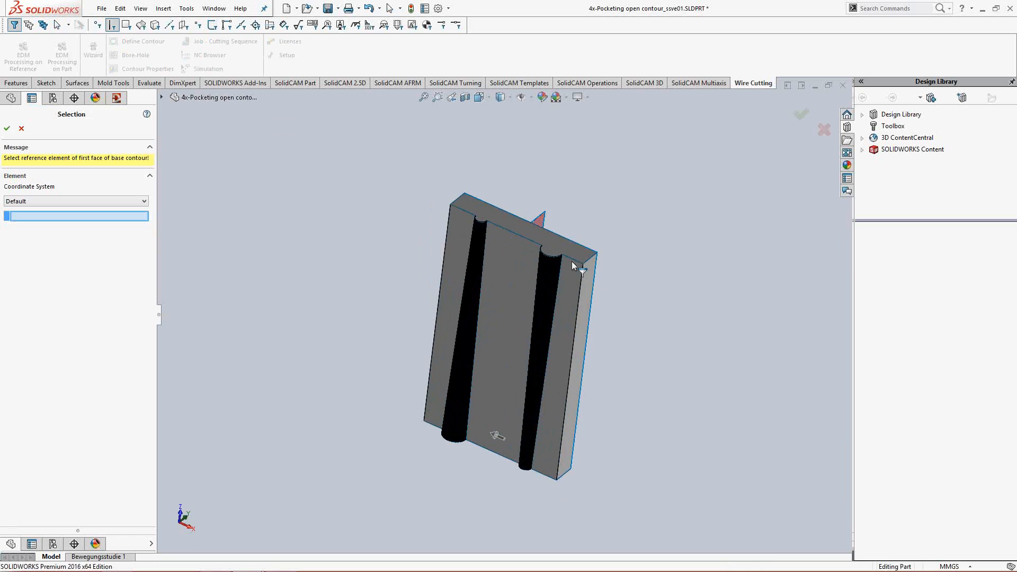
left_click(573, 262)
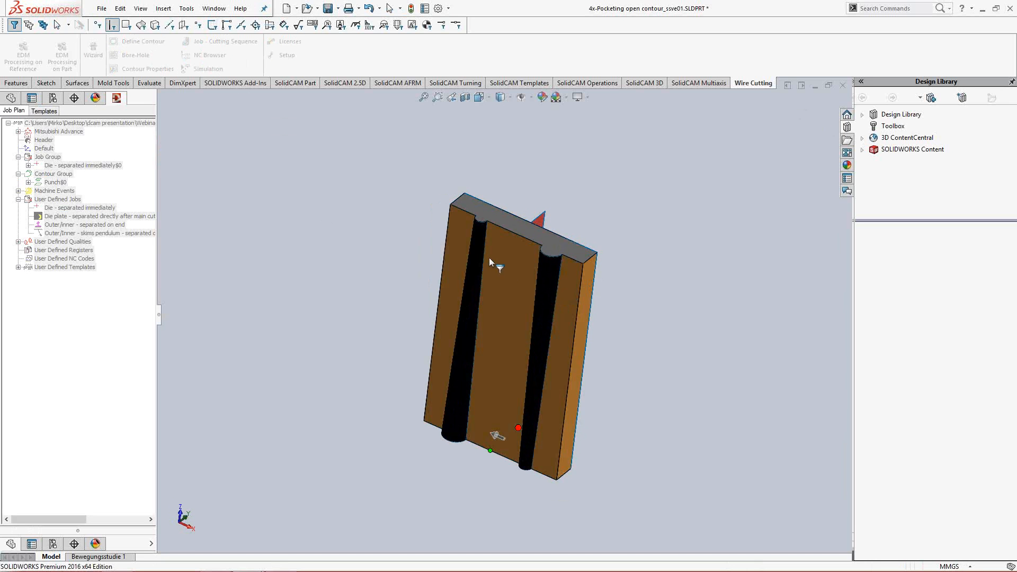
left_click(457, 212)
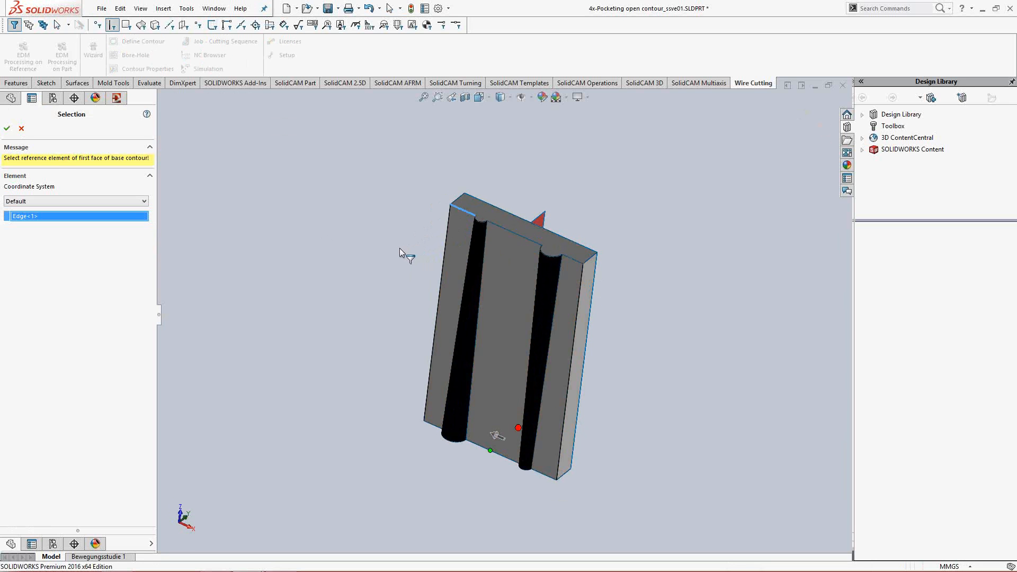
key("Return")
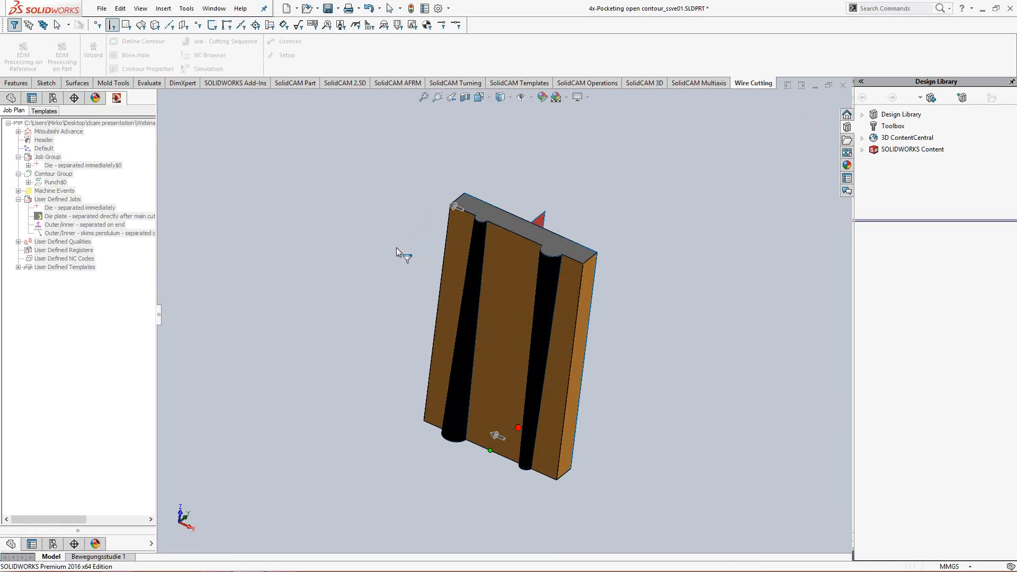
left_click(434, 425)
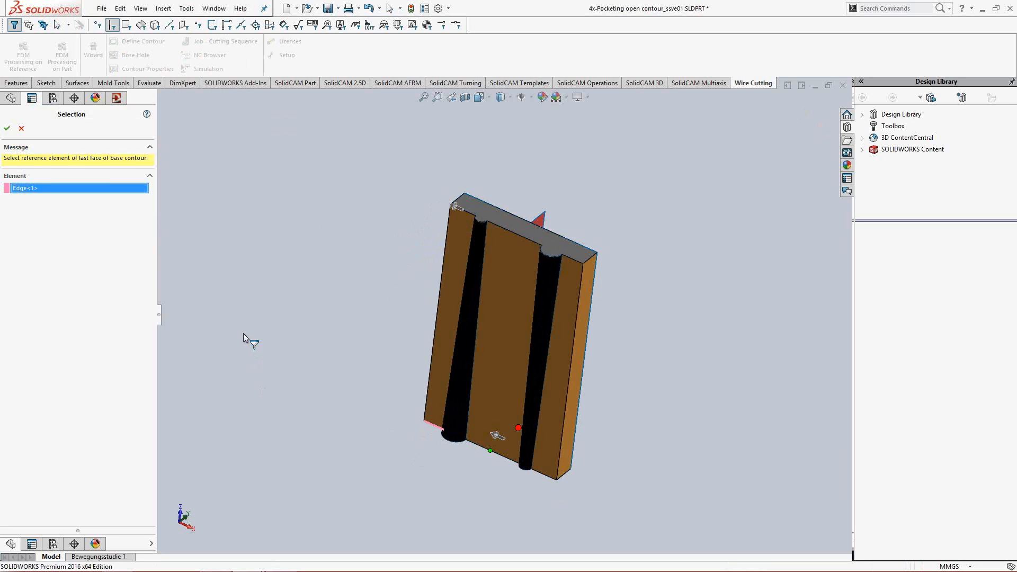
key("Return")
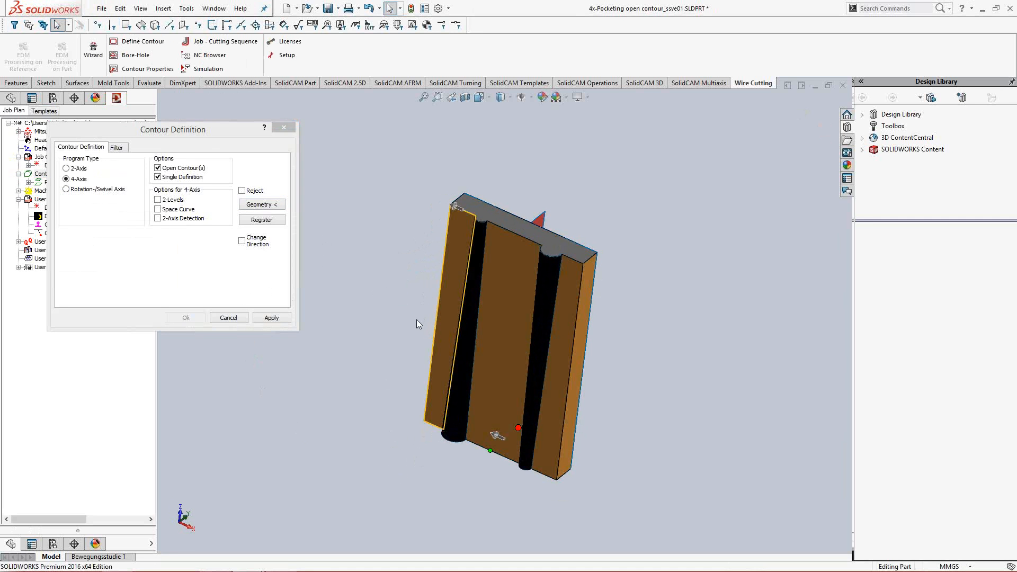
- Enable Change Direction for the strip contour, apply it and close the contour definition
middle_click_drag(417, 319, 416, 308)
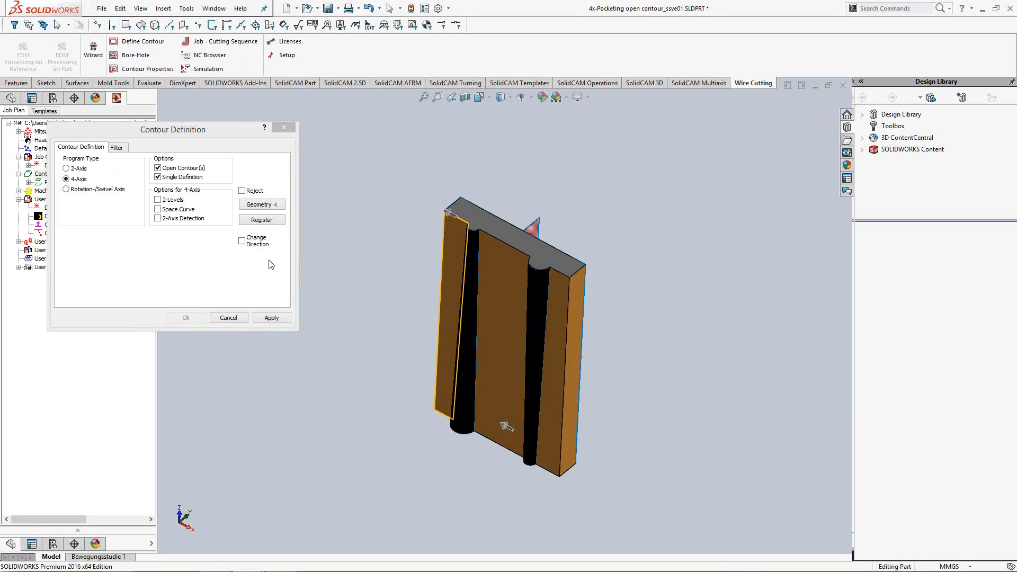
left_click(243, 241)
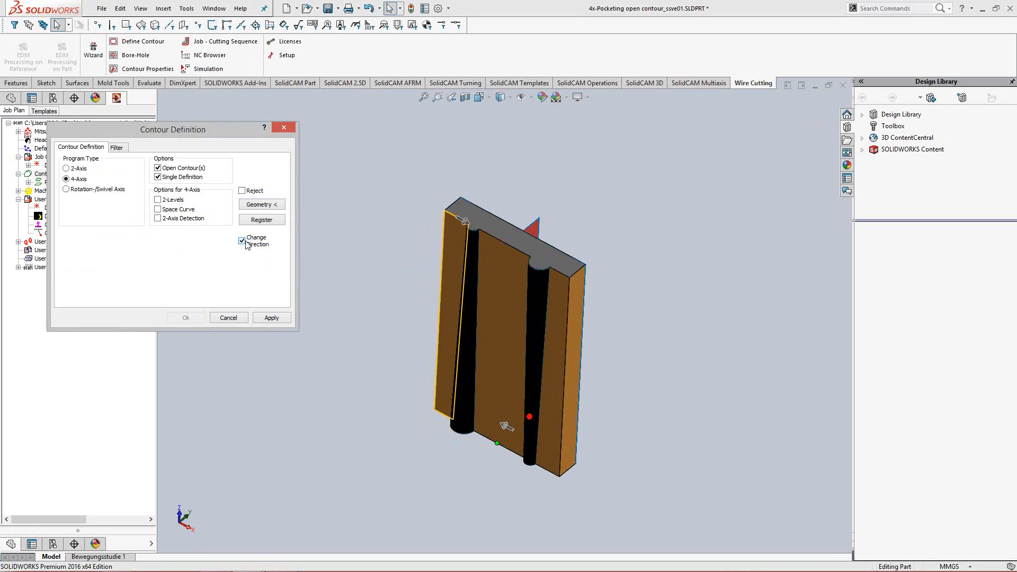
left_click(274, 317)
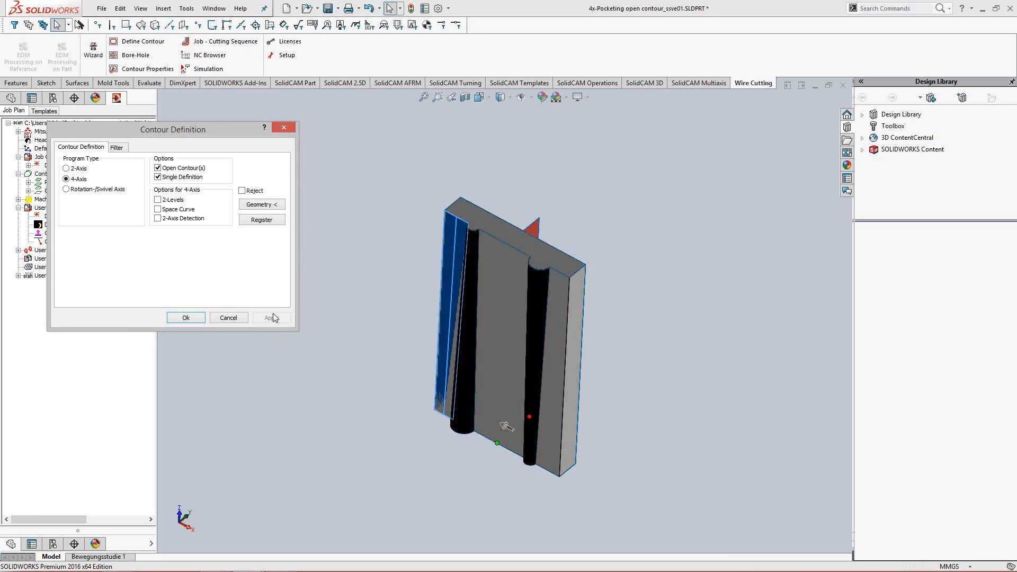
left_click(186, 317)
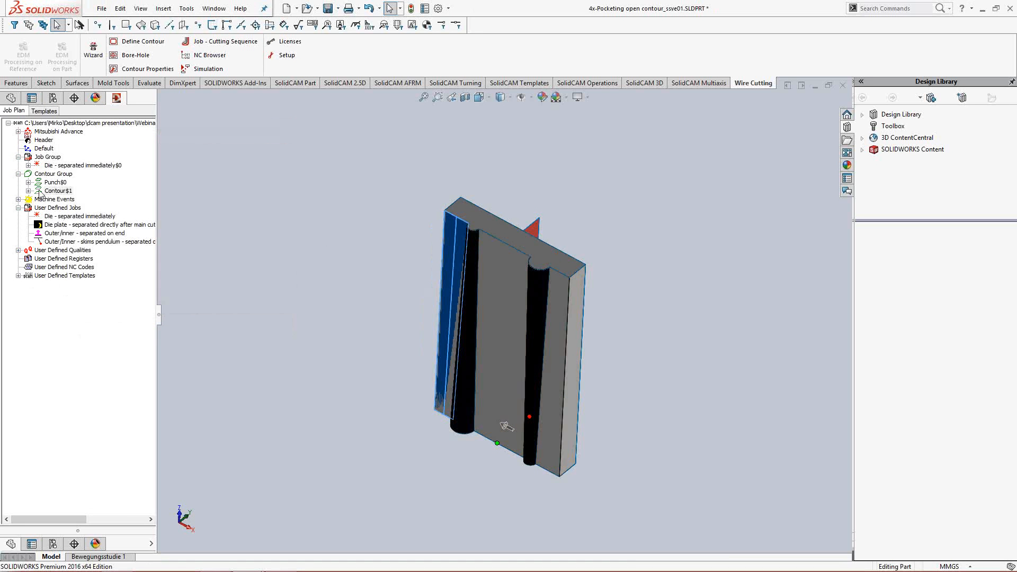
- Highlight the punch contour and the new strip contour on the part to inspect which faces each one covers
left_click(56, 183)
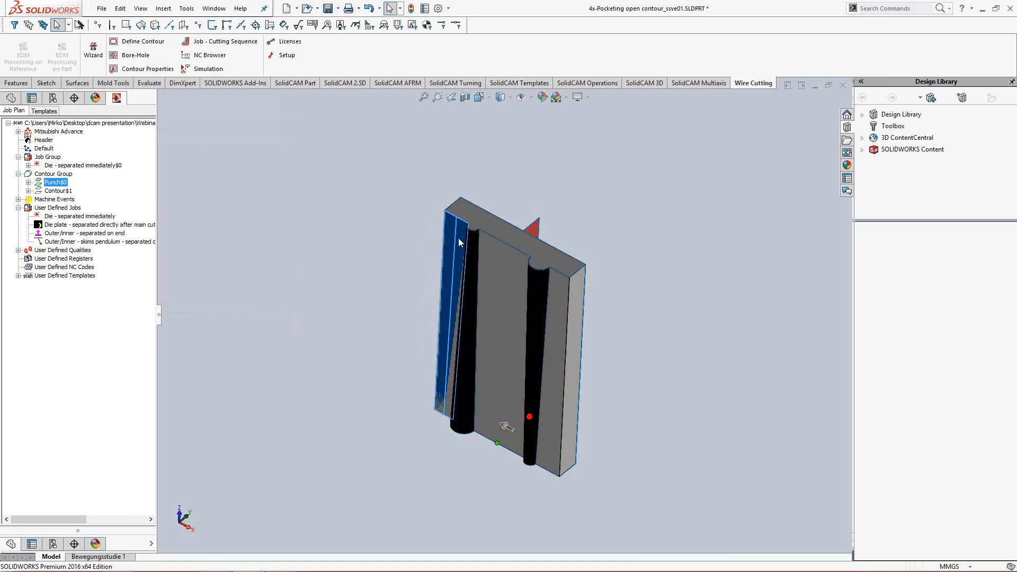
mouse_move(461, 258)
middle_mouse_down()
mouse_move(452, 286)
mouse_move(455, 272)
middle_mouse_up()
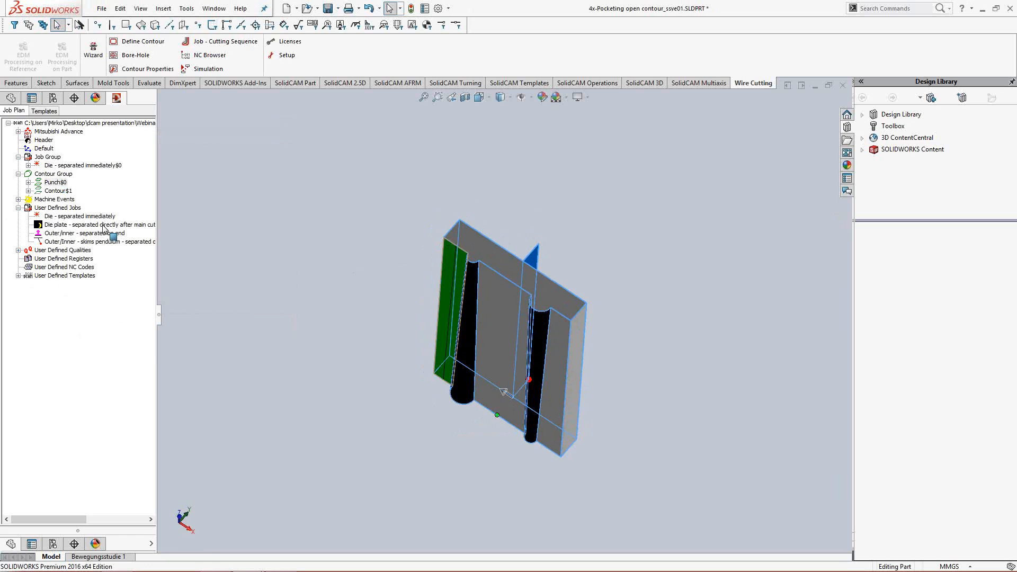
left_click(57, 192)
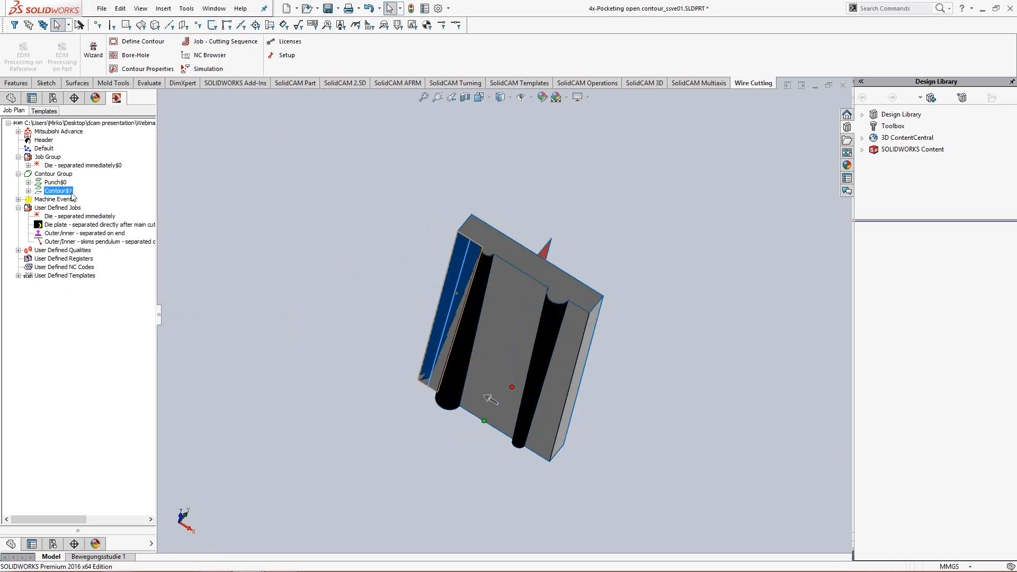
- Start another 4-axis contour definition with Open Contour(s) and Single Definition enabled, and begin its geometry selection
right_click(62, 175)
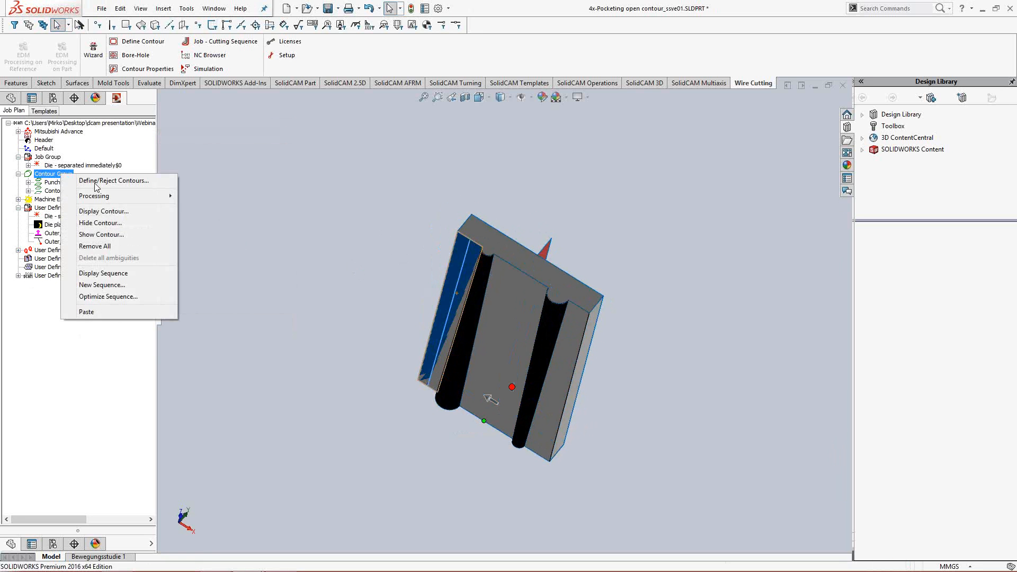
left_click(96, 182)
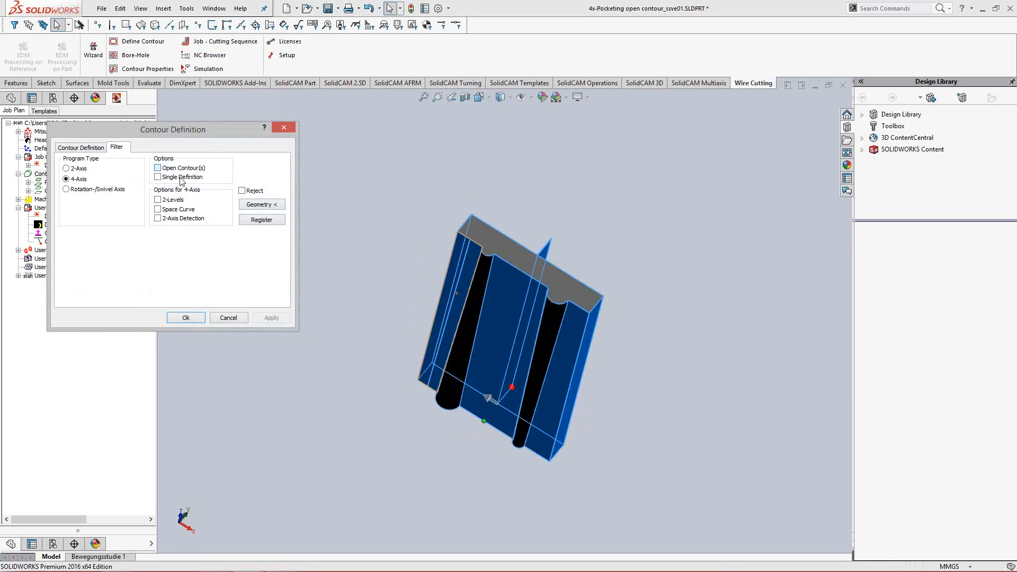
left_click(180, 178)
left_click(271, 209)
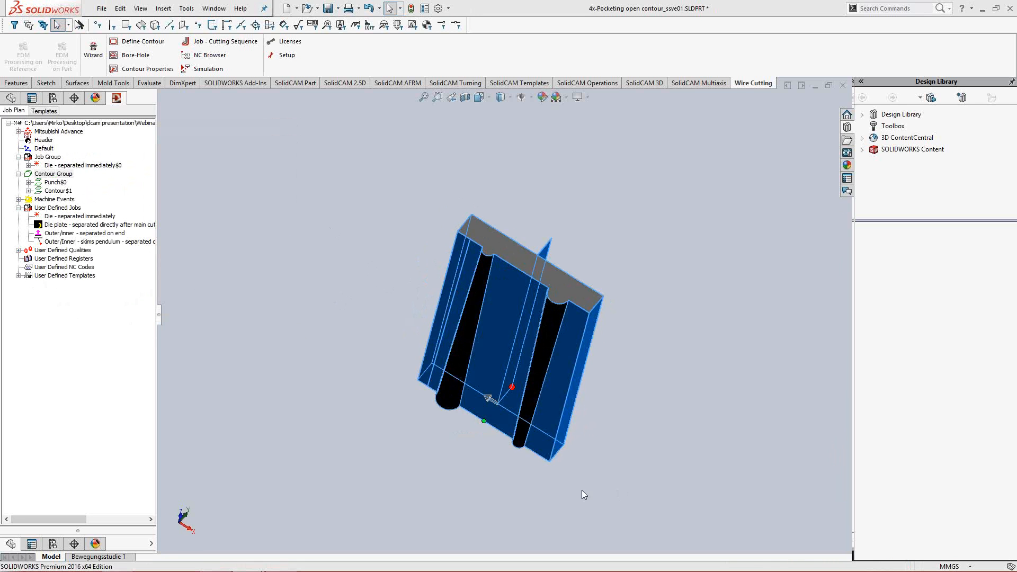
- Try to define an open contour from the right front strip's lower edge to the left front strip's edge, and close the definition
left_click(538, 454)
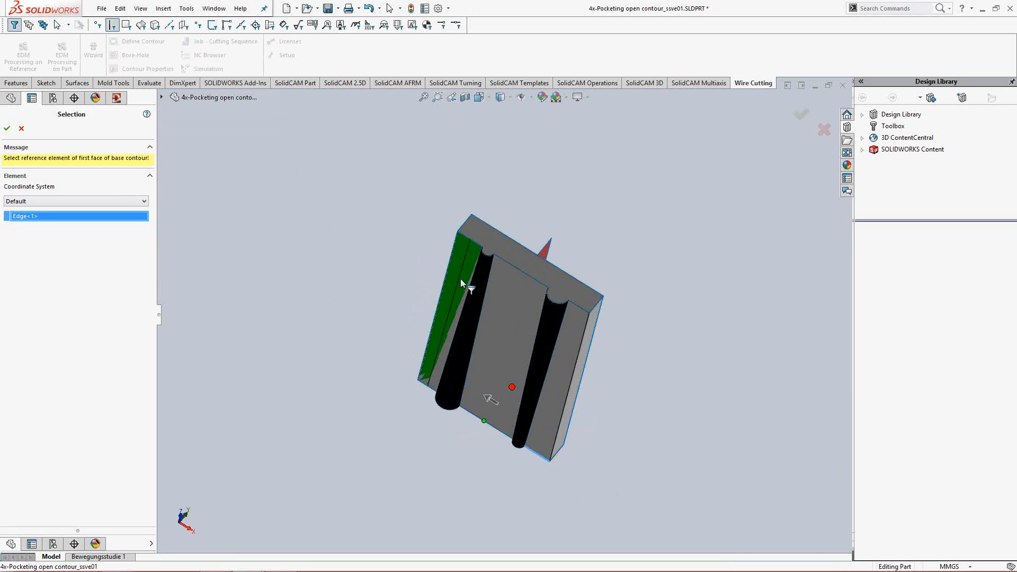
left_click(467, 236)
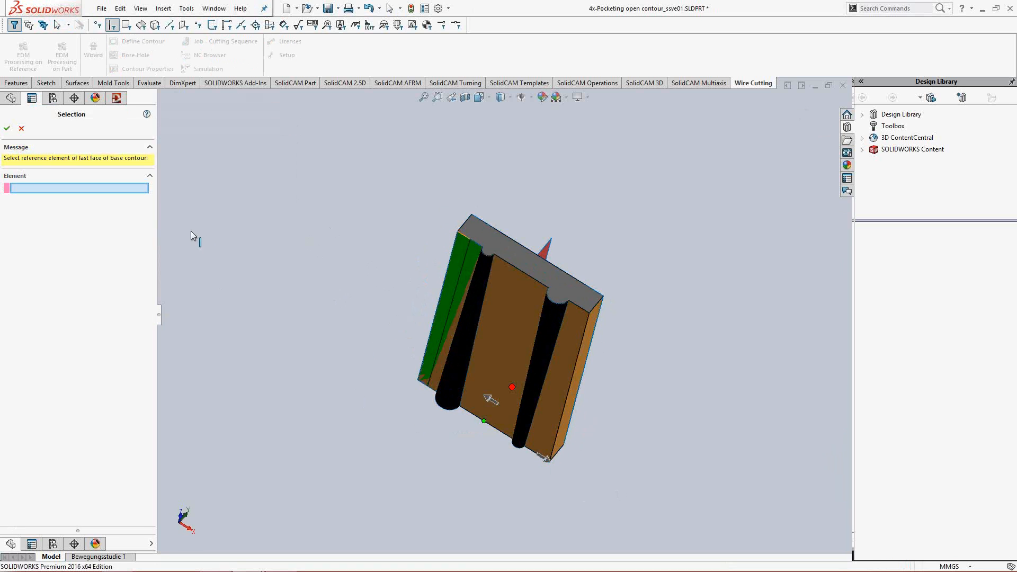
left_click(6, 129)
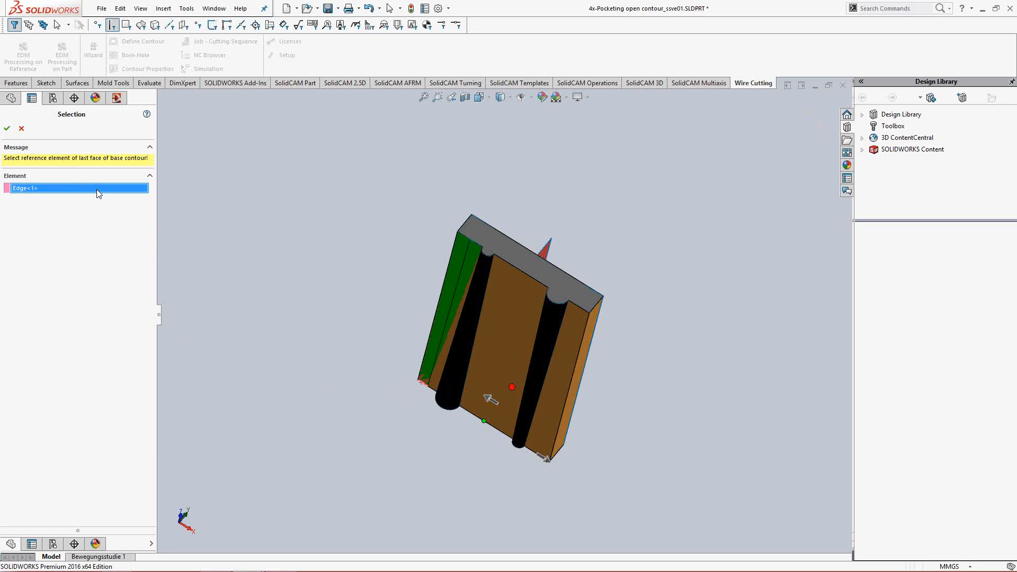
key("Return")
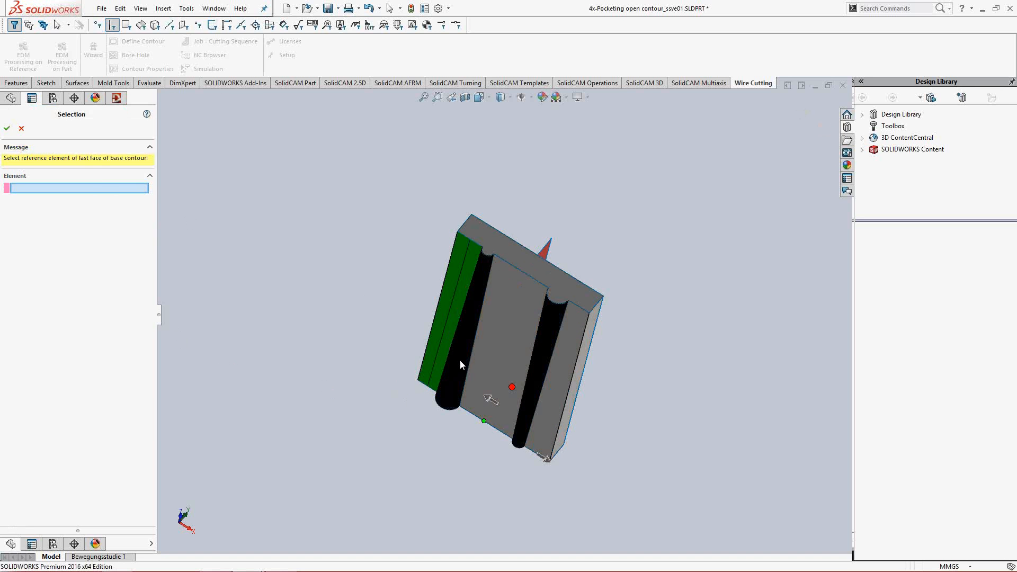
left_click(472, 244)
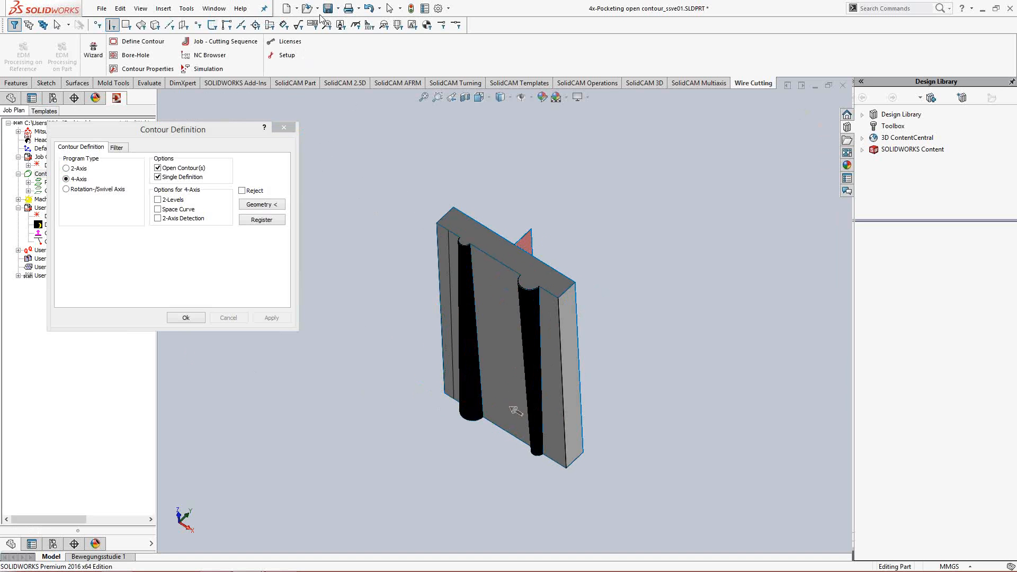
key("Return")
- Open the part 4x-Pocketing open contour_01.SLDPRT from the parts folder of dcam presentation
left_click(307, 9)
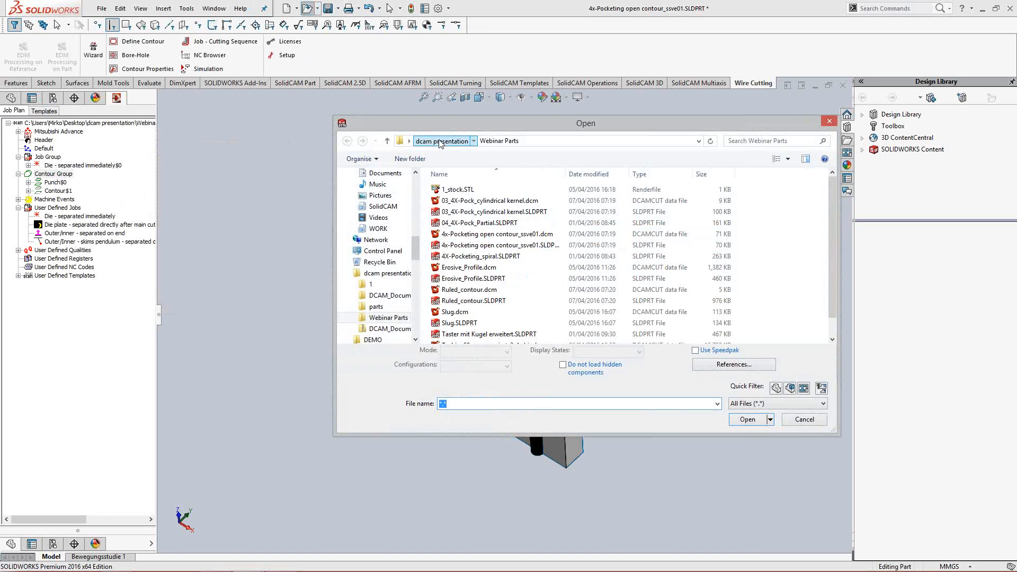
left_click(444, 142)
double_click(568, 201)
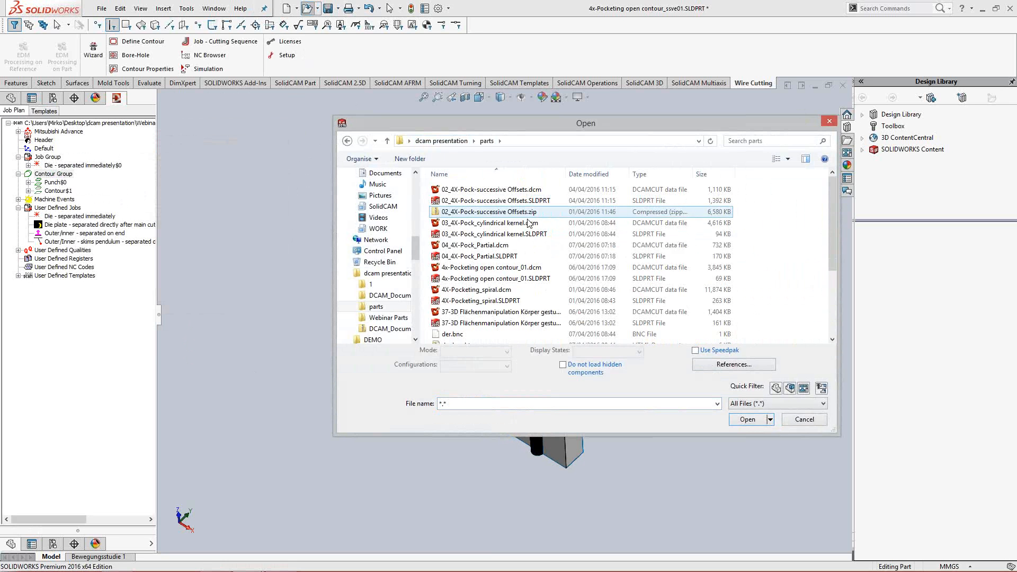
left_click(519, 235)
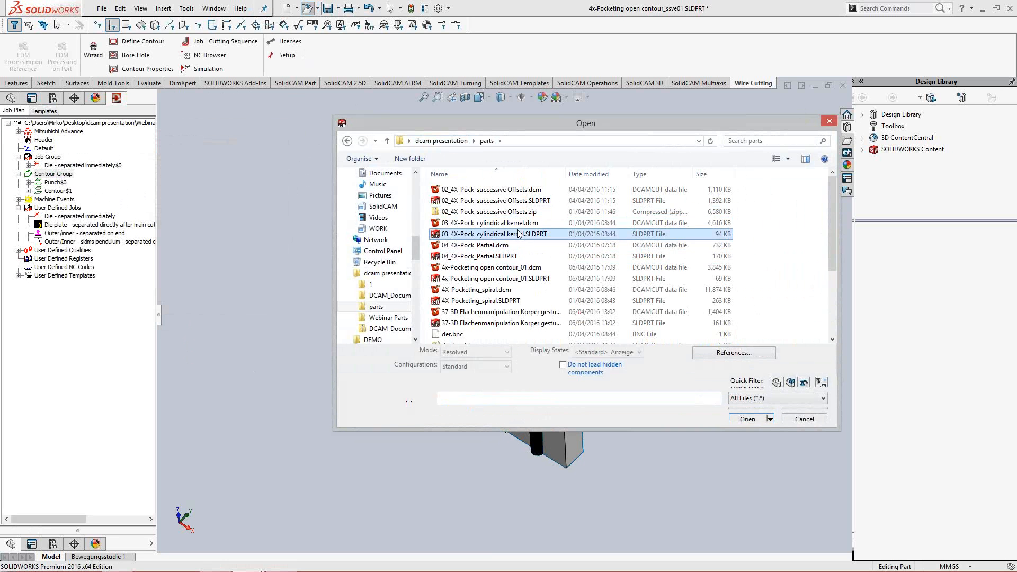
left_click(522, 280)
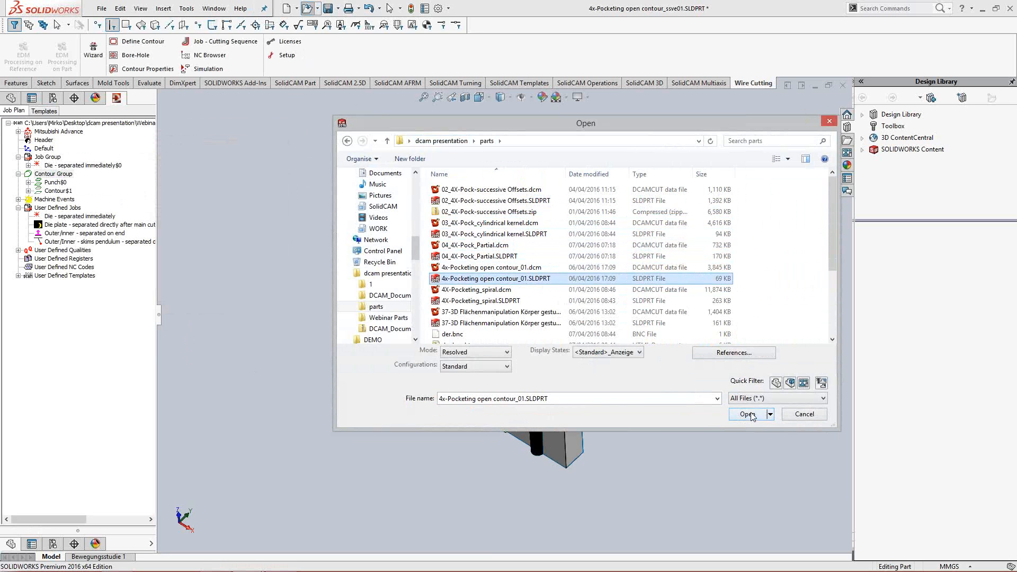
left_click(748, 414)
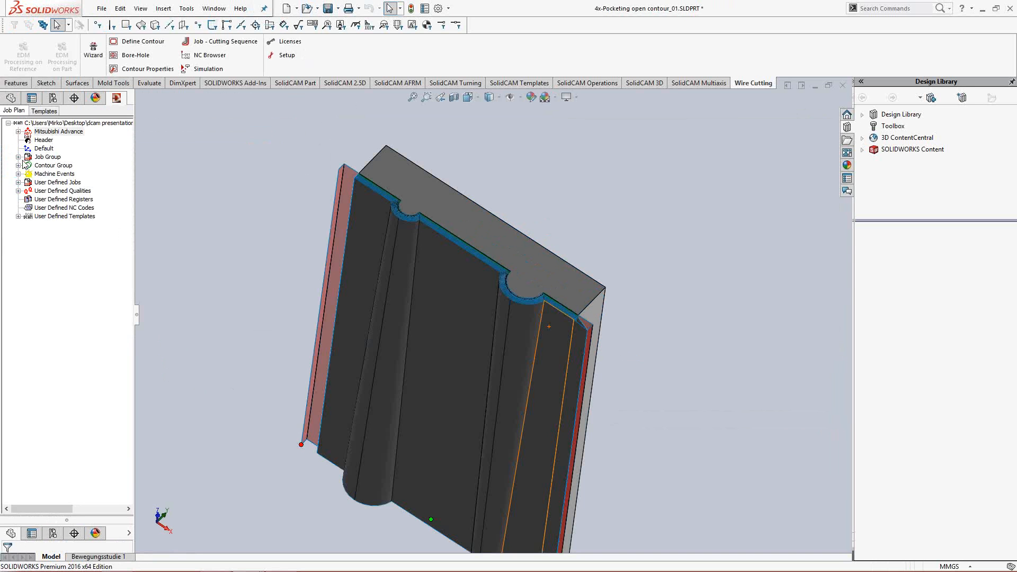
- Start simulating the die job in the Job Group and try to accept its program data with the project path
mouse_move(537, 311)
middle_mouse_down()
mouse_move(528, 338)
mouse_move(552, 322)
middle_mouse_up()
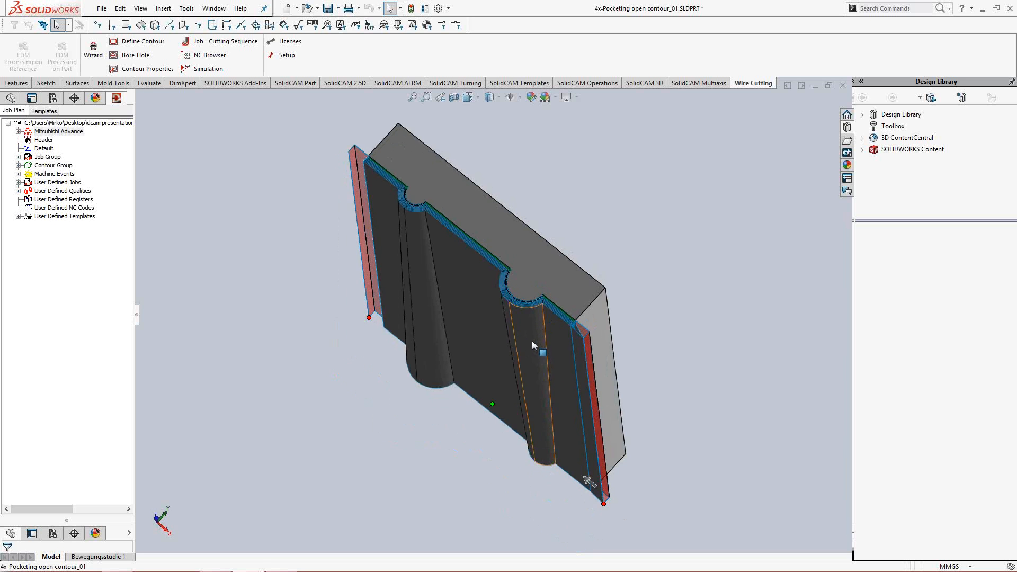
scroll(532, 342, "down", 1)
middle_click_drag(532, 342, 541, 297)
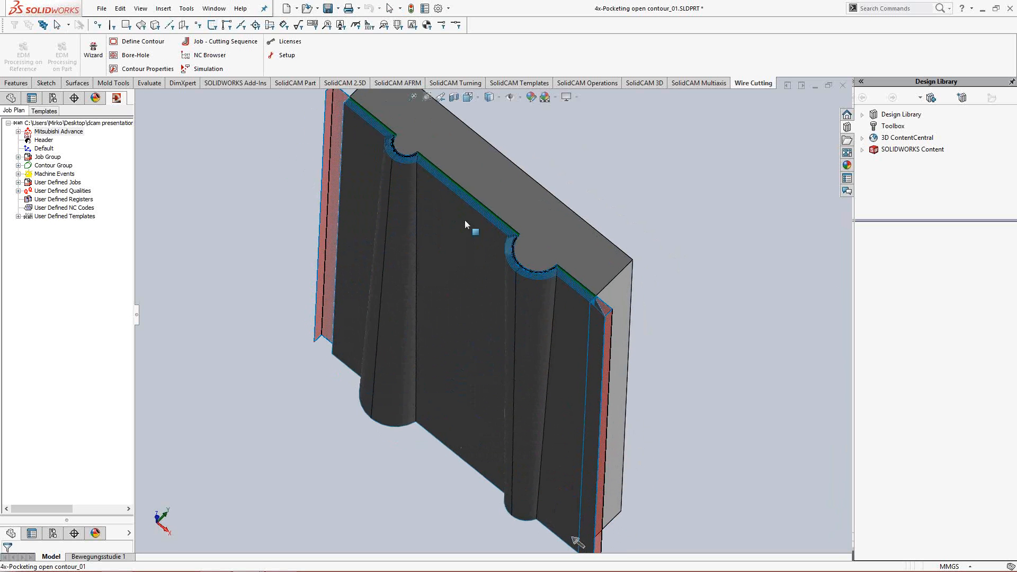
left_click(18, 158)
right_click(80, 168)
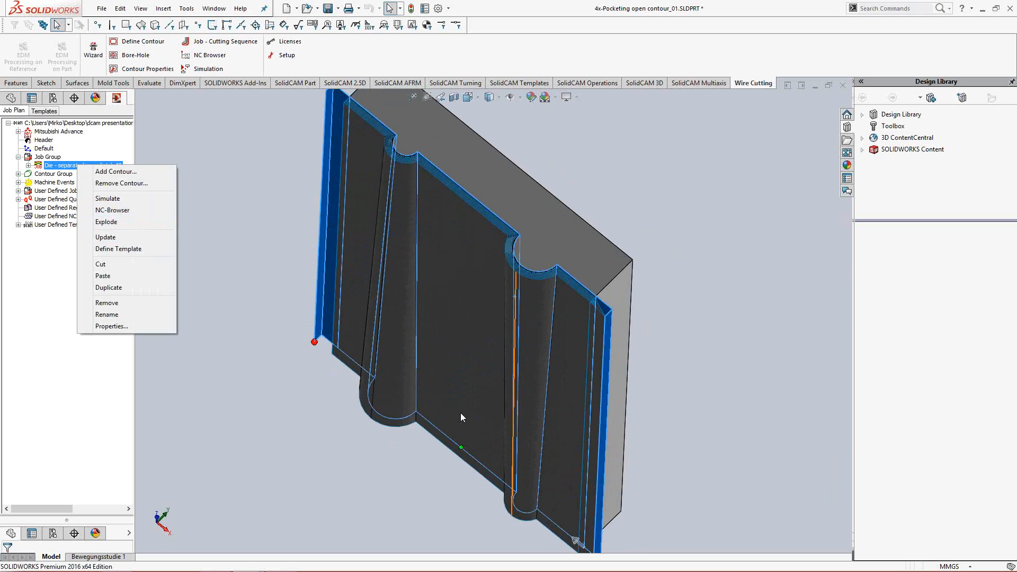
left_click(130, 200)
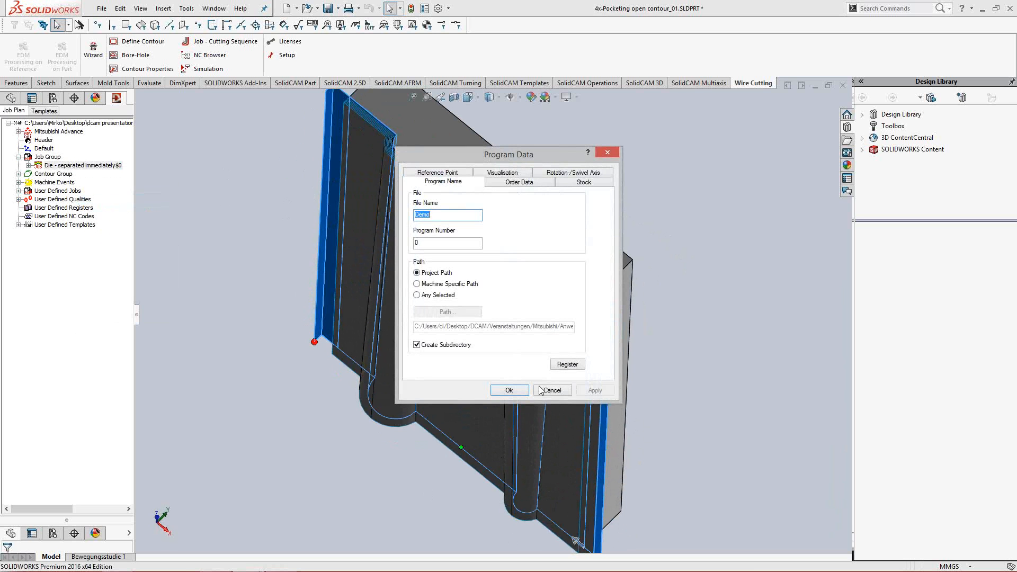
left_click(509, 391)
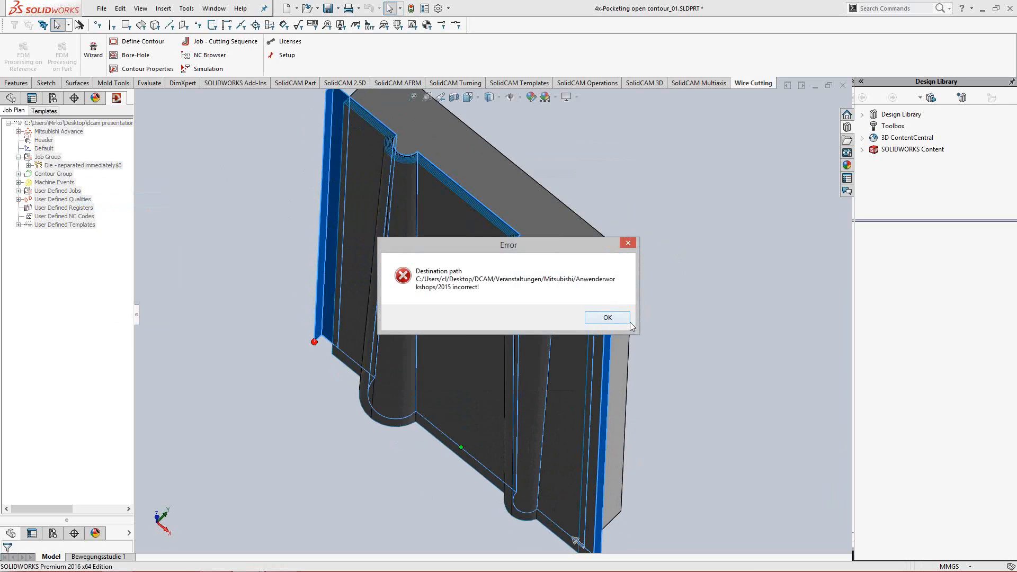
key("Return")
- Set the NC file path to Any Selected with the Desktop folder and confirm the program data
left_click(417, 295)
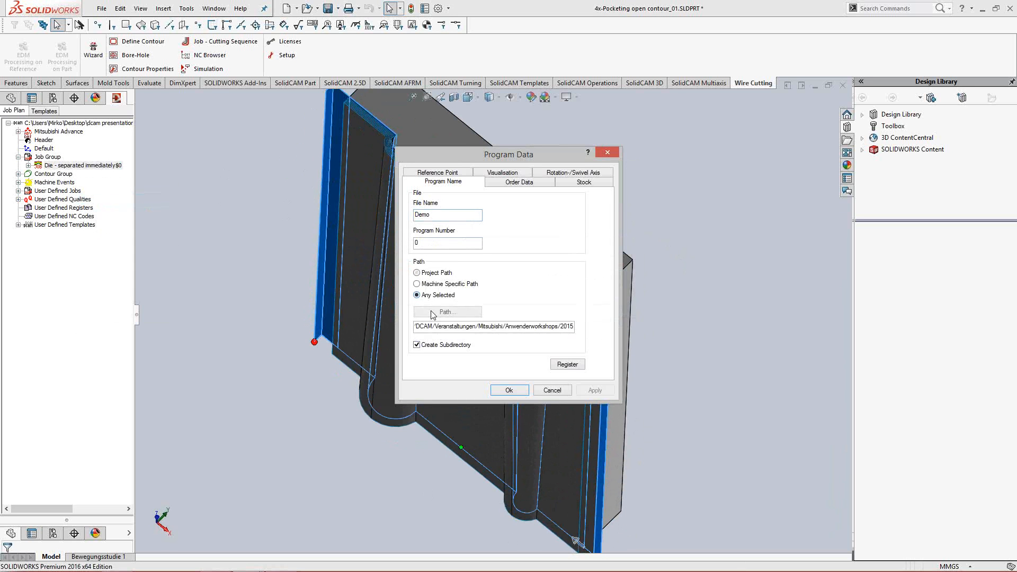
left_click(435, 312)
left_click(454, 226)
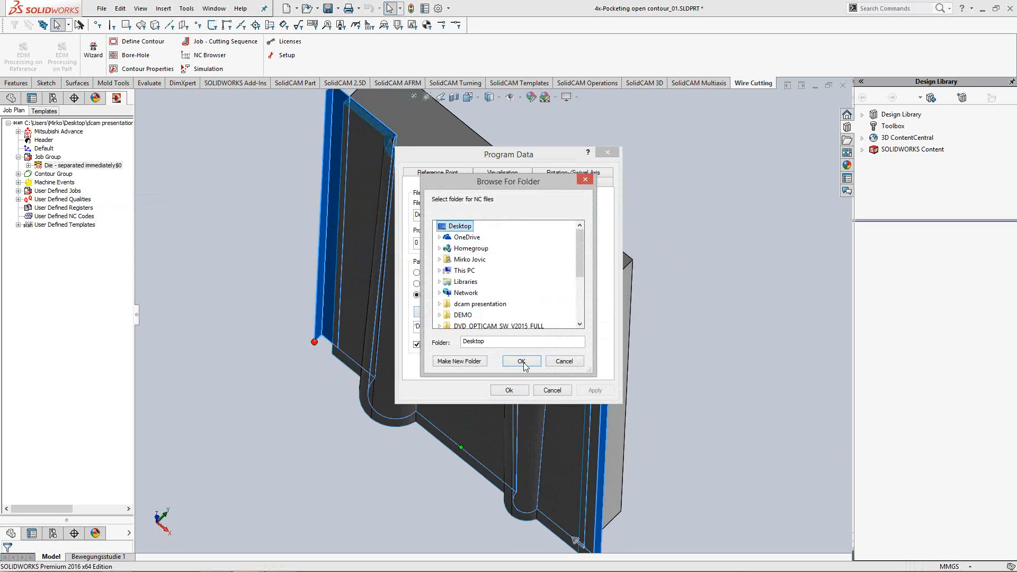
left_click(519, 365)
left_click(508, 389)
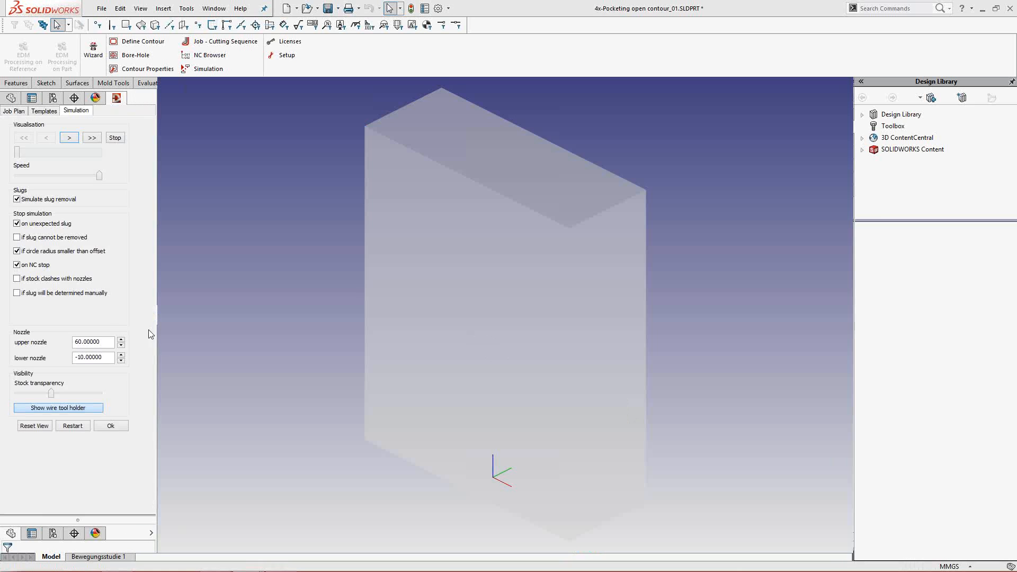
- Run the wire cutting simulation through its stops to the end, examine the pocketed strip, and close the simulation
left_click(92, 138)
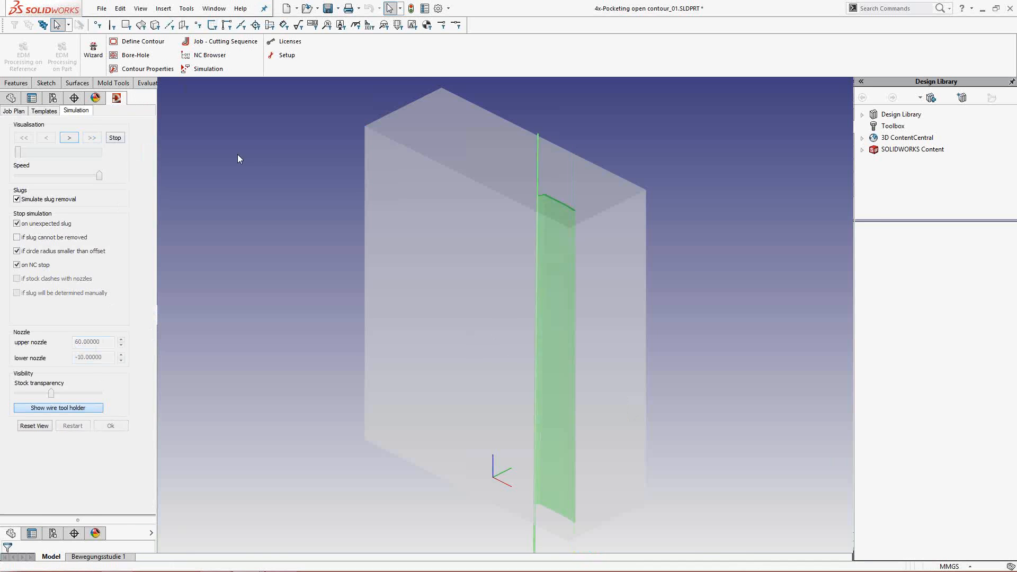
scroll(498, 233, "up", 5)
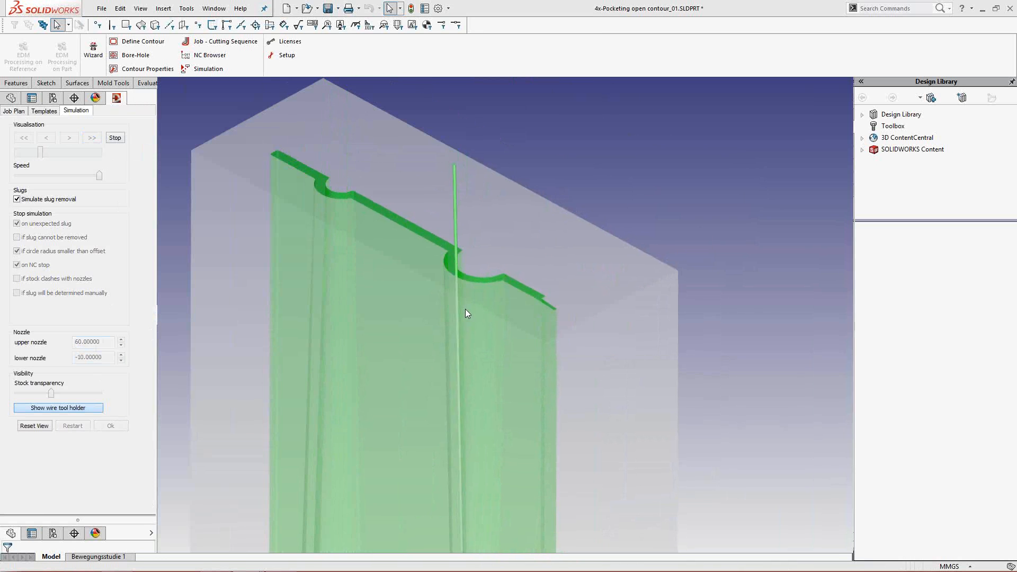
left_click(518, 343)
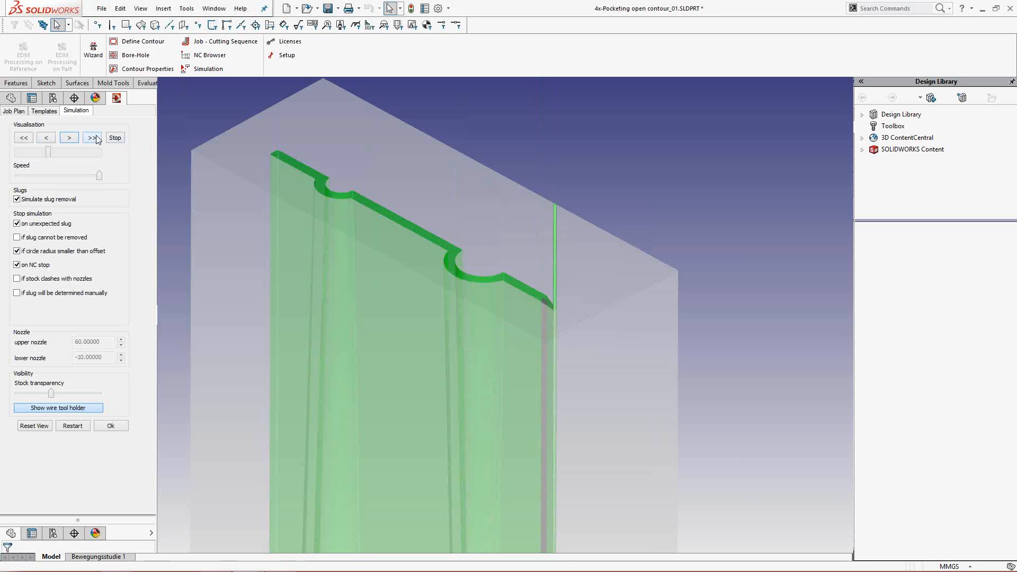
left_click(538, 346)
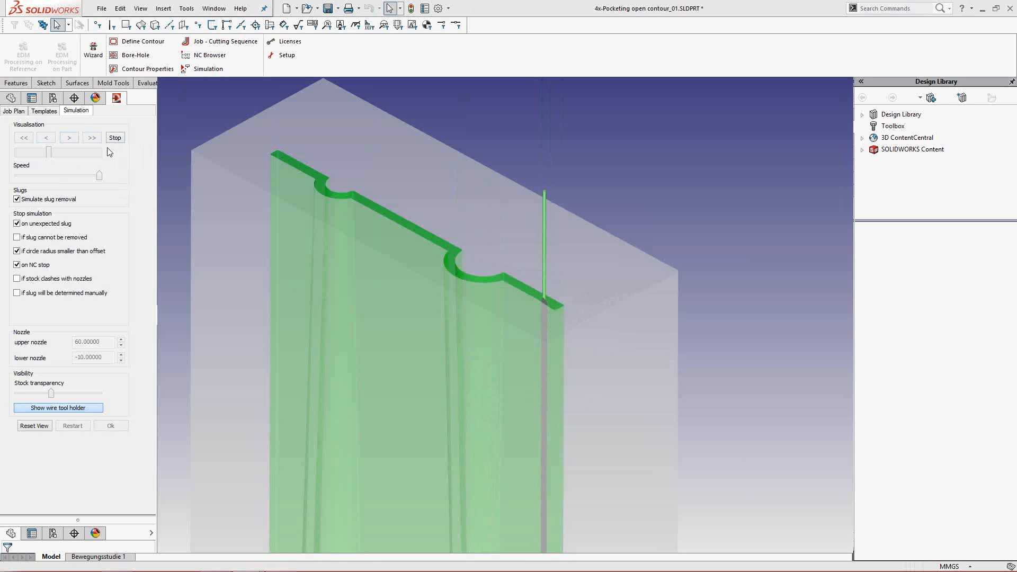
left_click(95, 137)
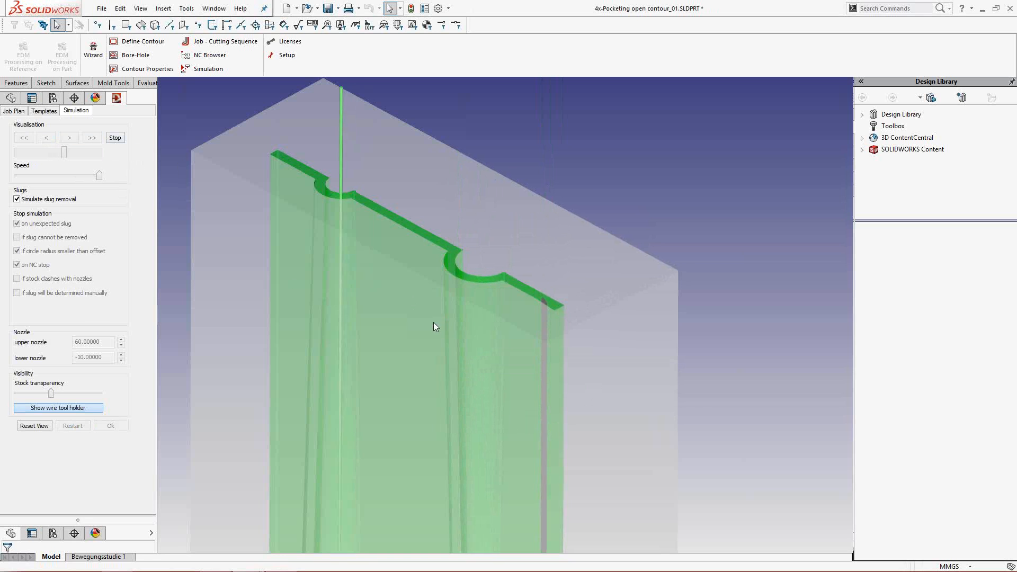
scroll(434, 291, "up", 3)
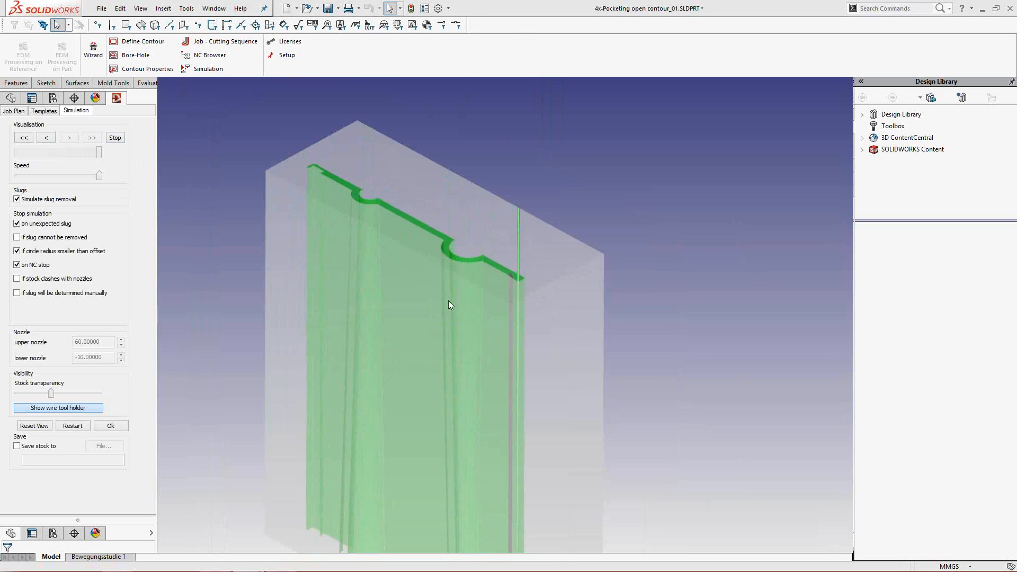
middle_click_drag(449, 301, 335, 218)
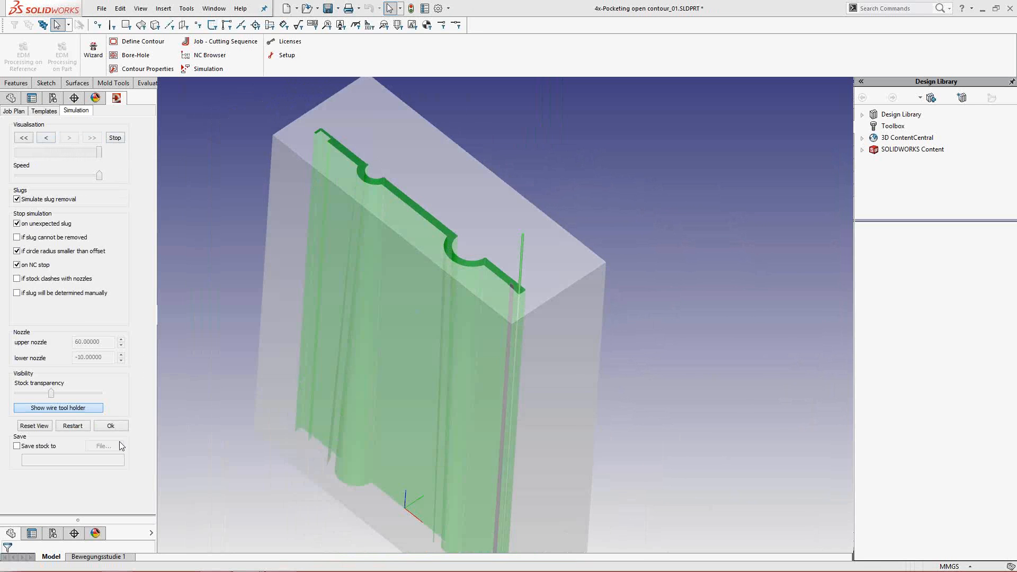
left_click(111, 425)
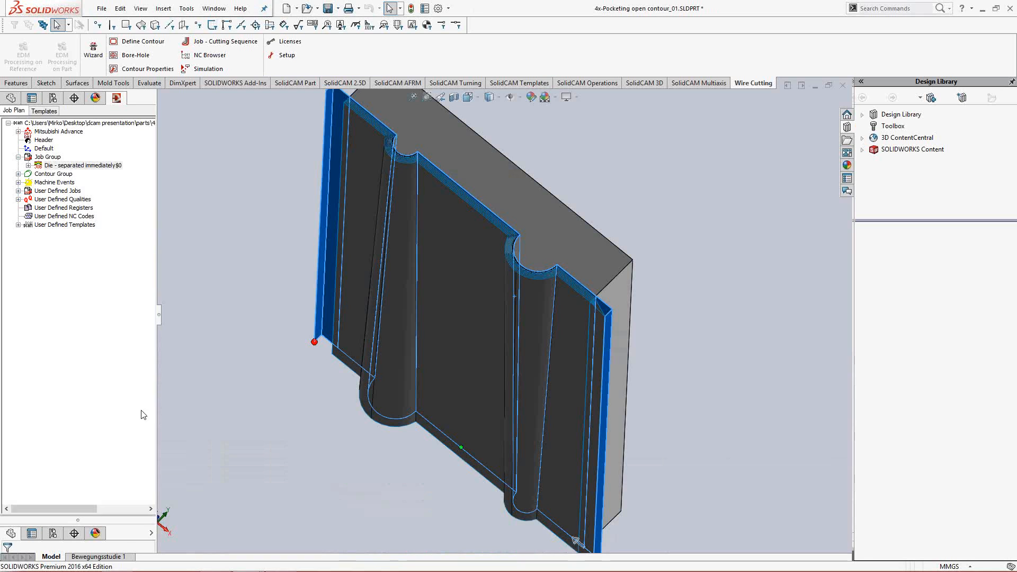
- Define a 4-axis contour in the Contour Group from the solid body Ausformung1 and confirm the definition
left_click(18, 173)
left_click(49, 176)
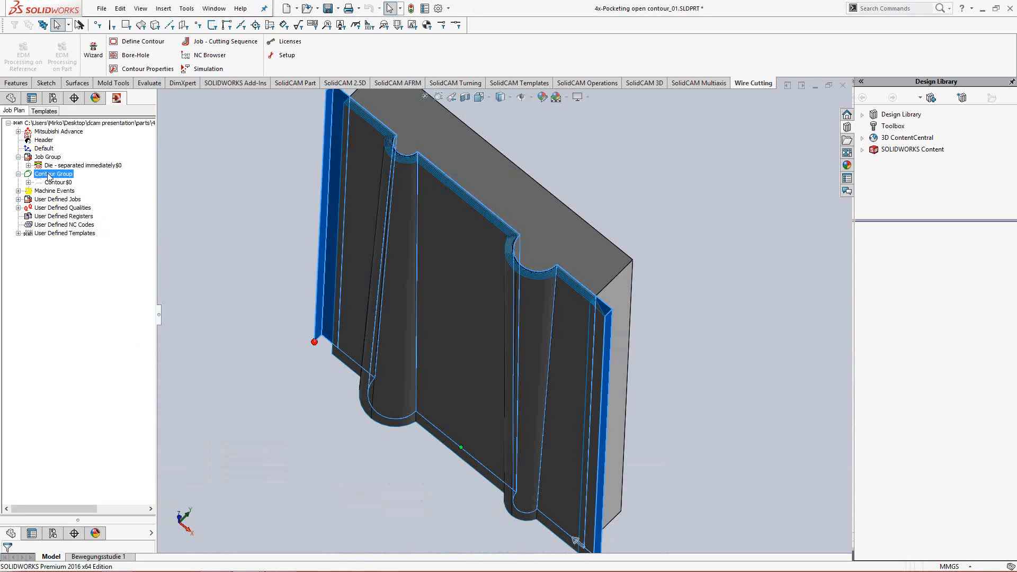
right_click(49, 177)
left_click(76, 183)
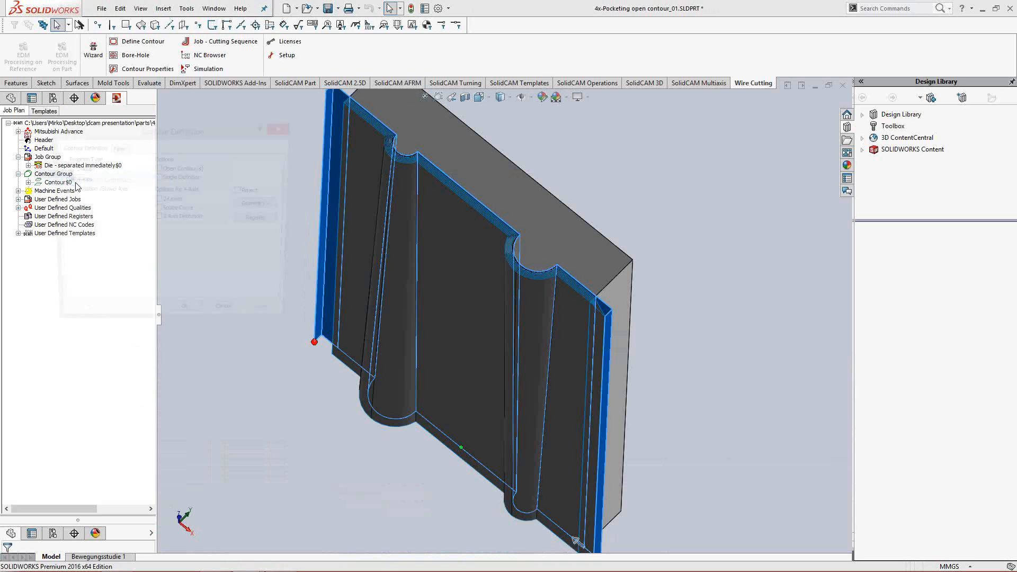
left_click(256, 206)
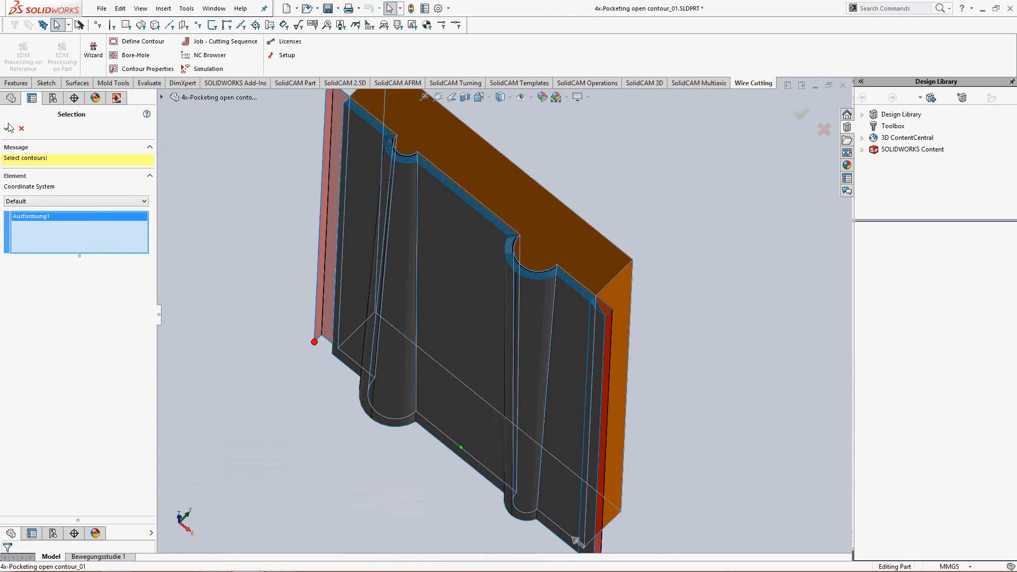
left_click(7, 129)
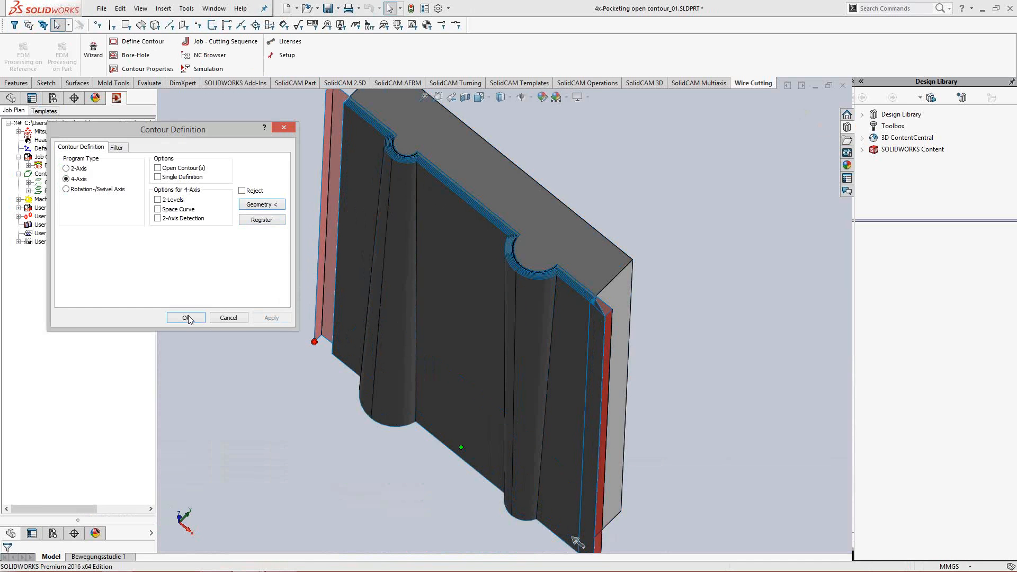
left_click(188, 318)
- Start a borehole for the new punch contour by Start Element and Distance, picking the block's rear upper edge as approach element
right_click(56, 192)
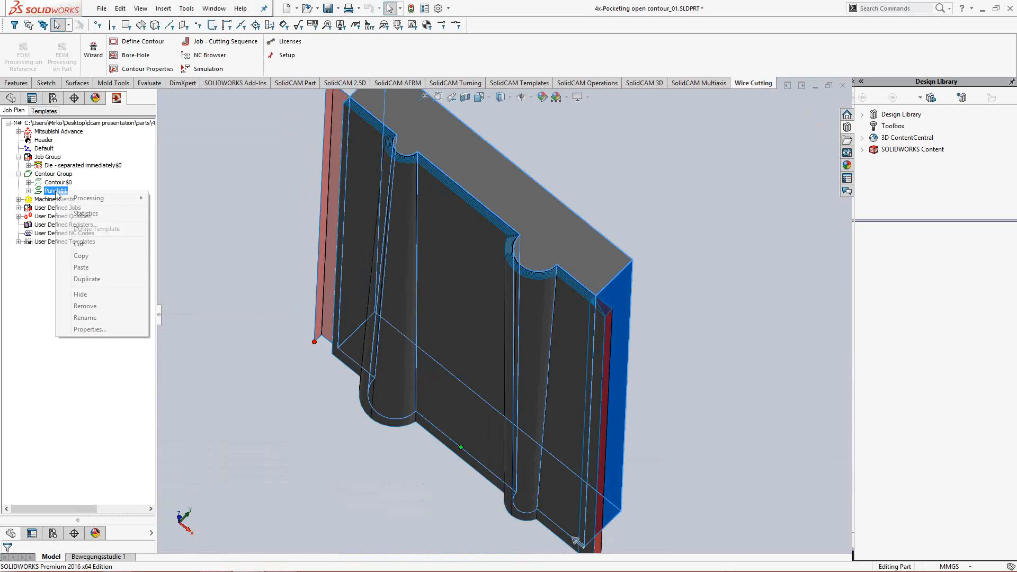
mouse_move(88, 198)
left_click(267, 206)
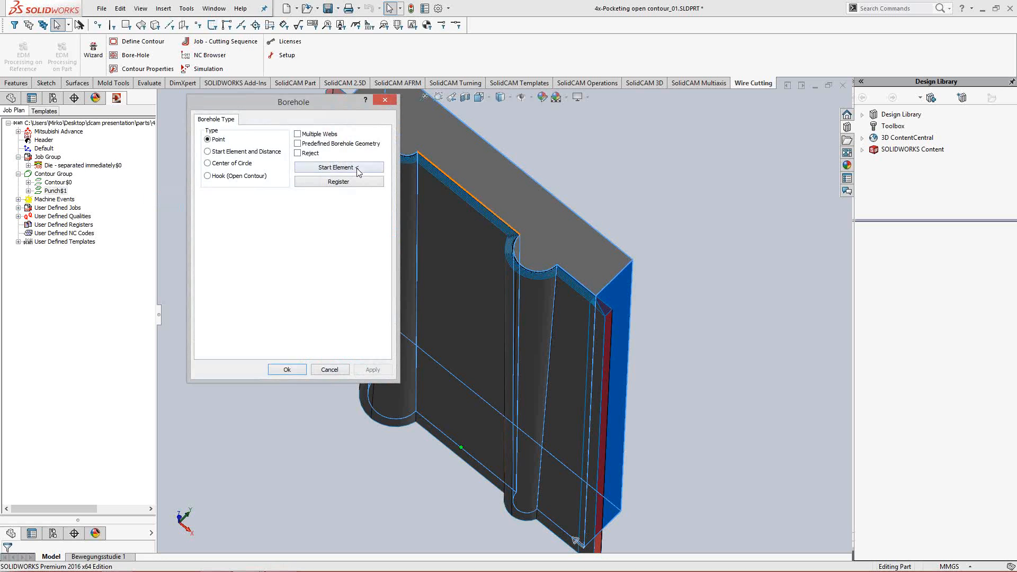
left_click(264, 152)
left_click(335, 169)
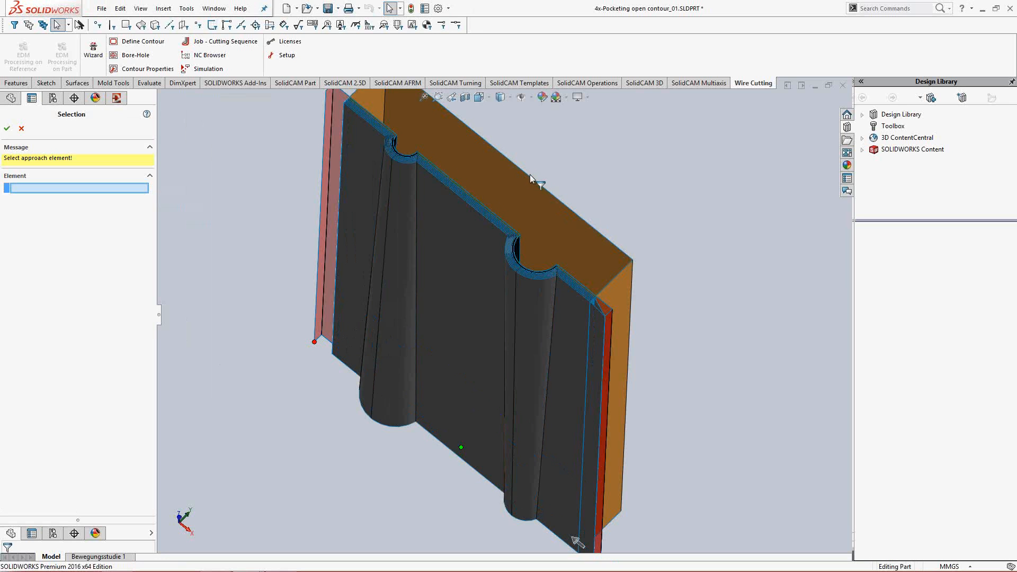
left_click(528, 177)
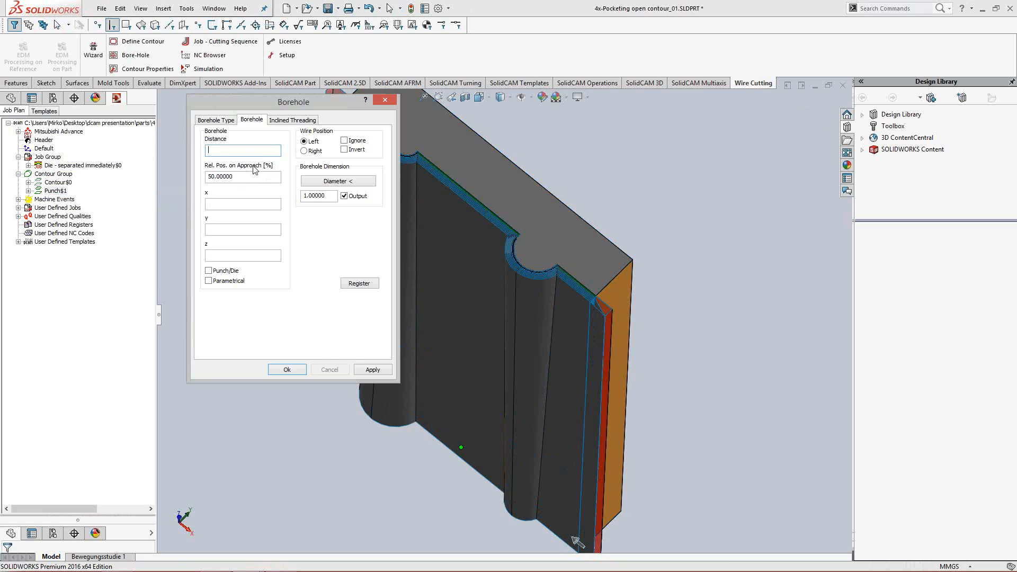
- Set the punch borehole's distance to 5, apply it and close the borehole definition
type("5")
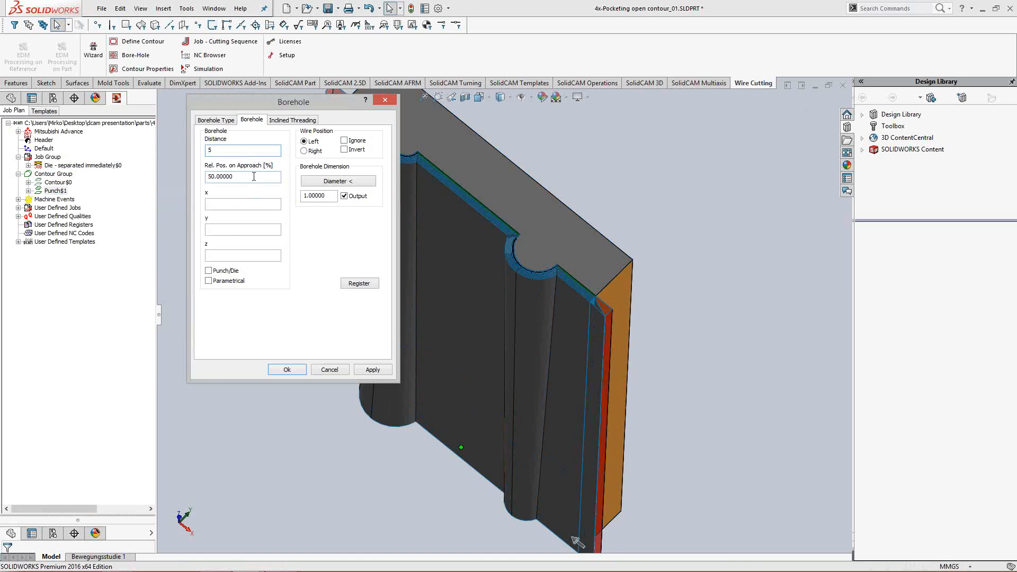
left_click(253, 177)
mouse_move(570, 256)
middle_mouse_down()
mouse_move(565, 279)
mouse_move(563, 266)
middle_mouse_up()
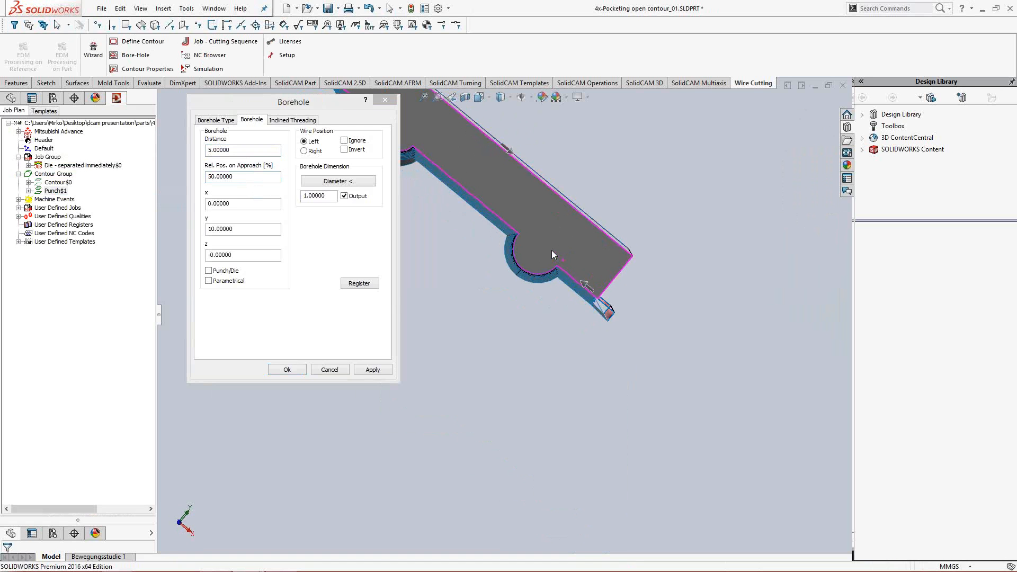
left_click(369, 370)
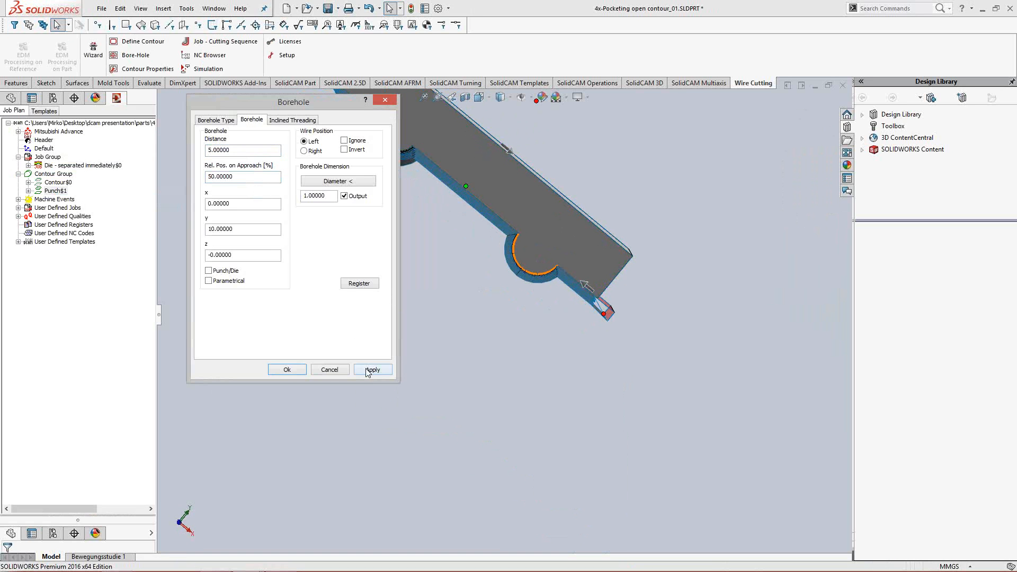
left_click(289, 373)
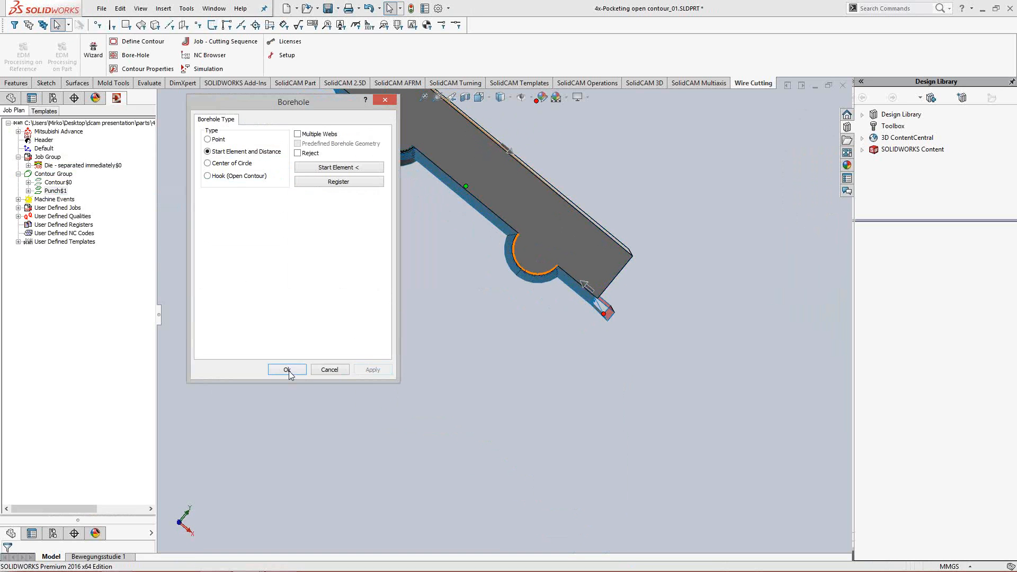
left_click(290, 372)
- Assign approach/retraction, interpolation, quality ST-020-2-STDP1-MS-0.25 and technology properties to the Punch contour and apply them
right_click(53, 193)
mouse_move(106, 196)
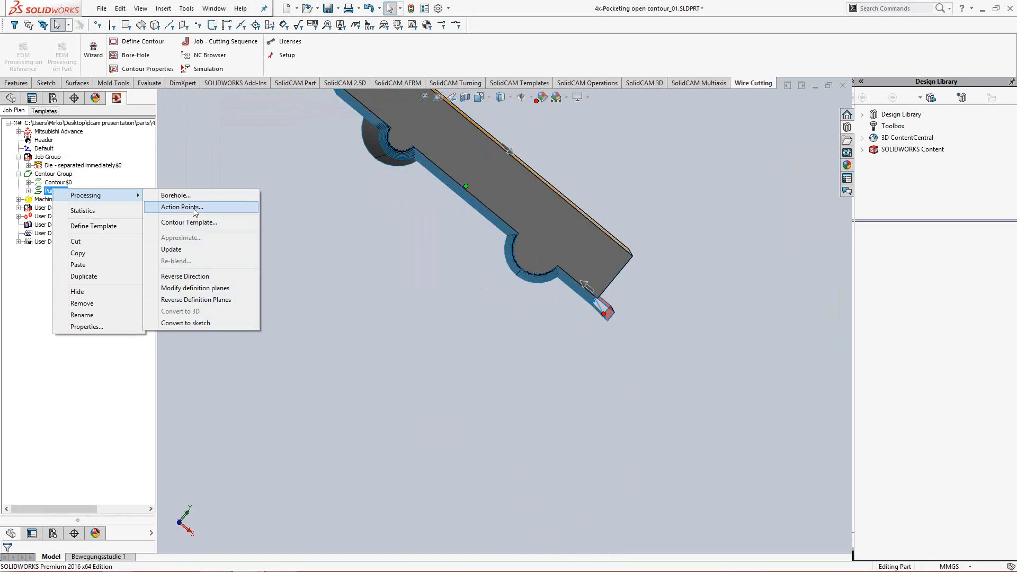
left_click(197, 222)
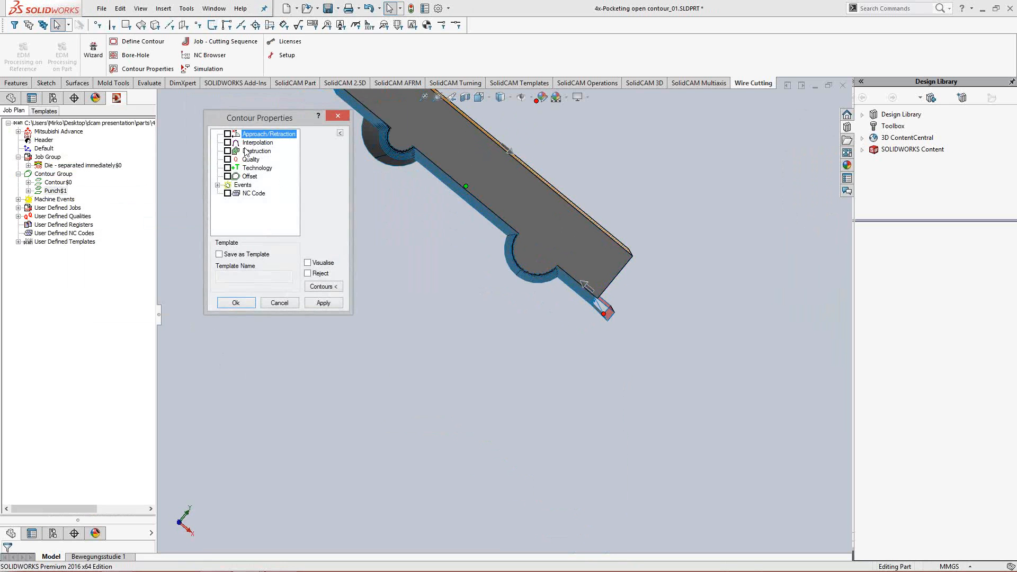
left_click(228, 134)
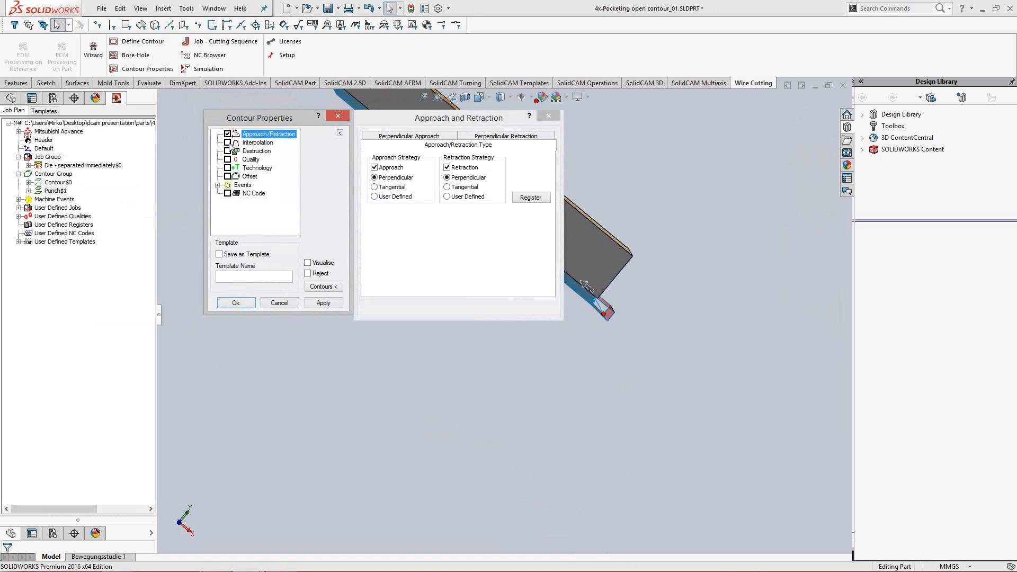
left_click(228, 143)
left_click(228, 159)
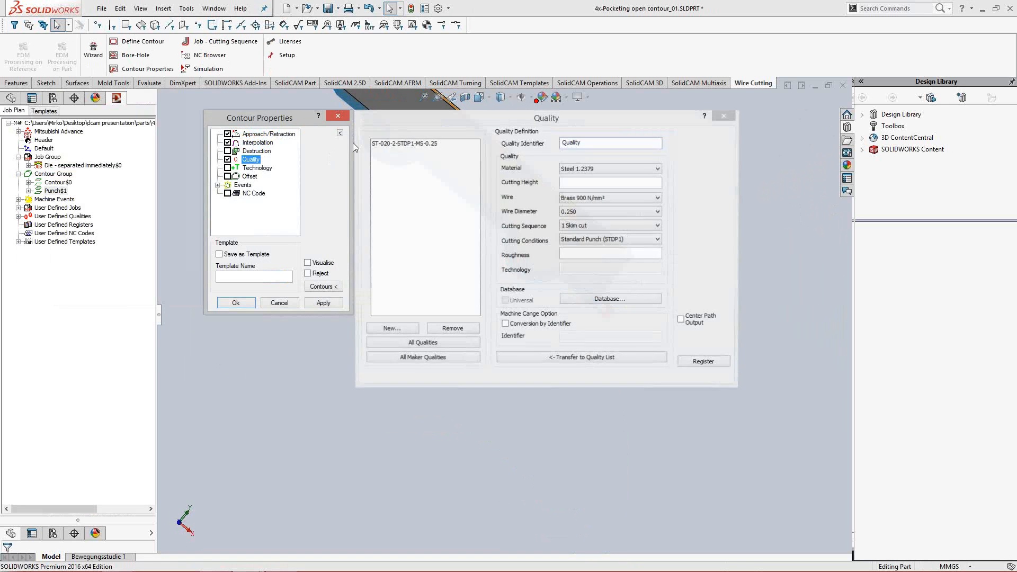
left_click(228, 168)
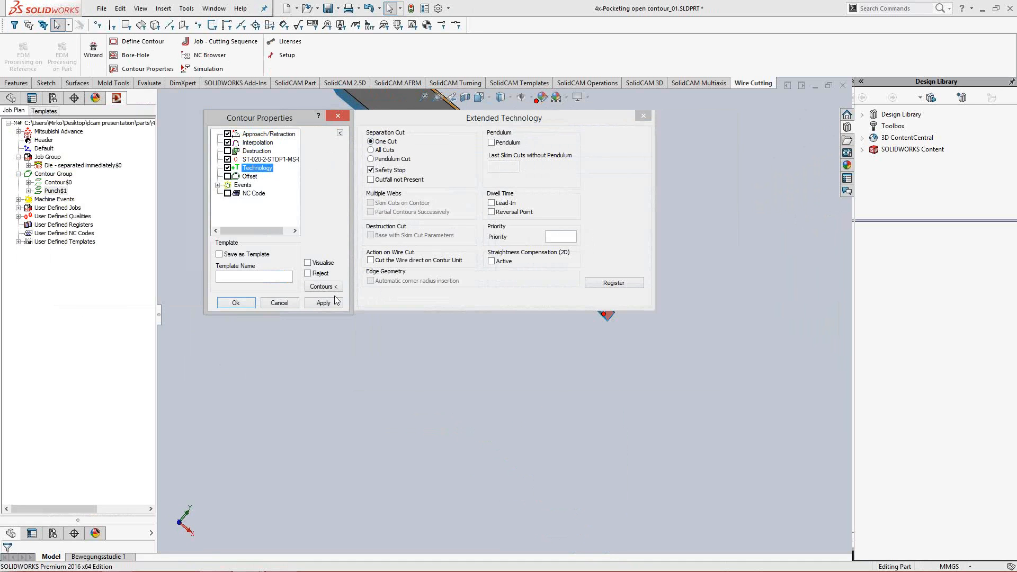
left_click(324, 303)
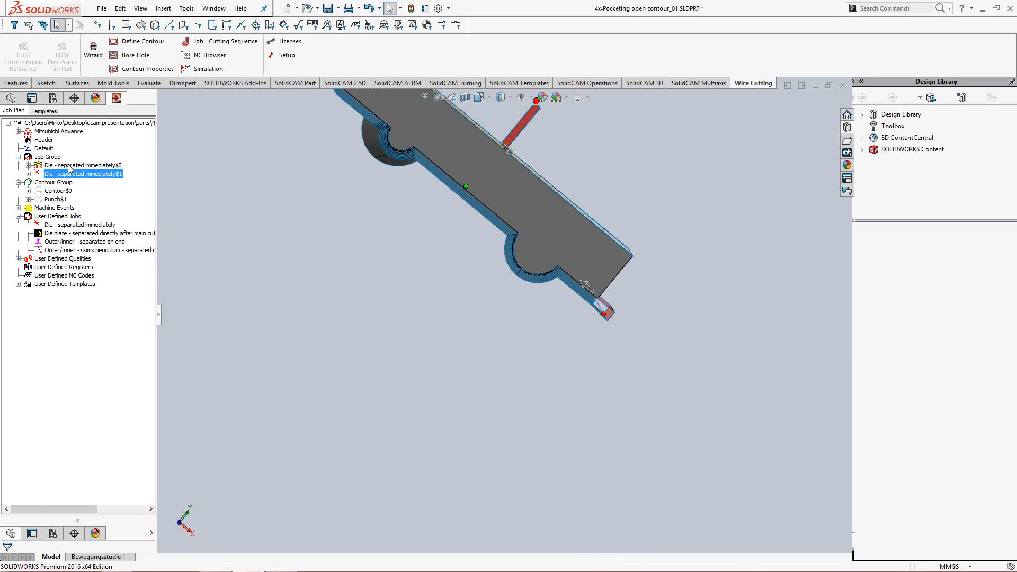
- Start a simulation of both Die - separated immediately jobs together, accepting the program data
left_click(69, 166)
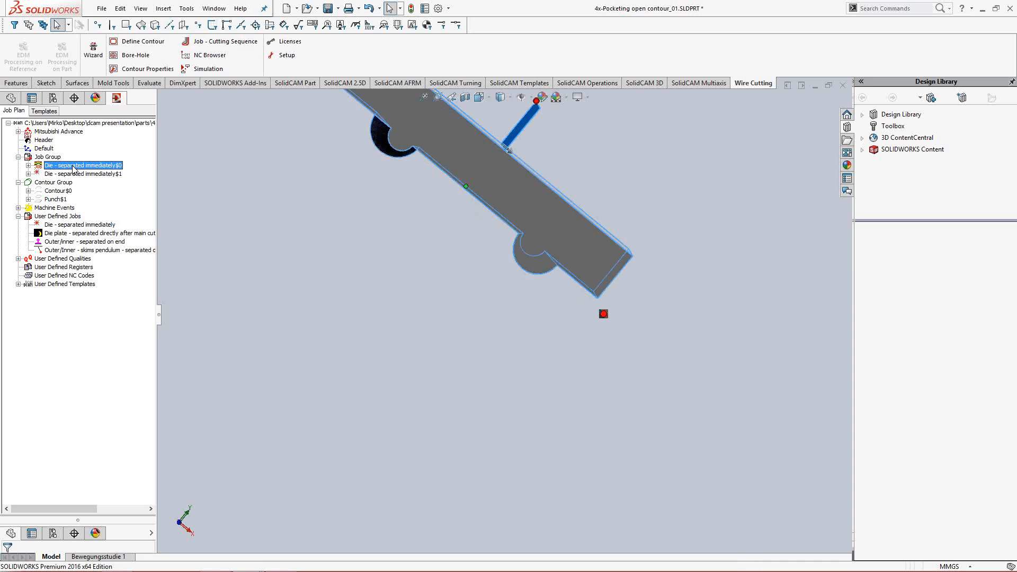
left_click(75, 171, "ctrl")
right_click(80, 170)
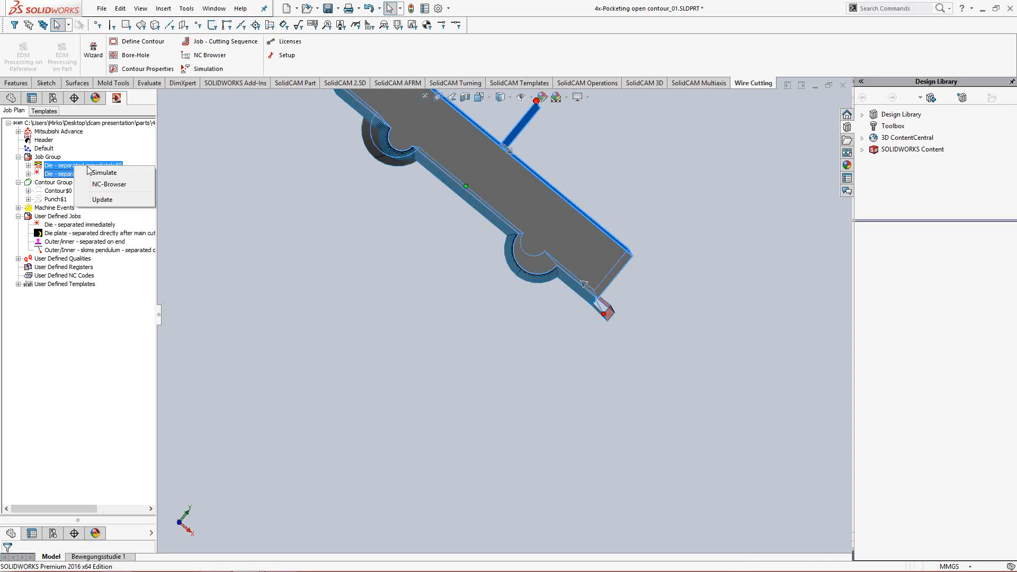
left_click(98, 178)
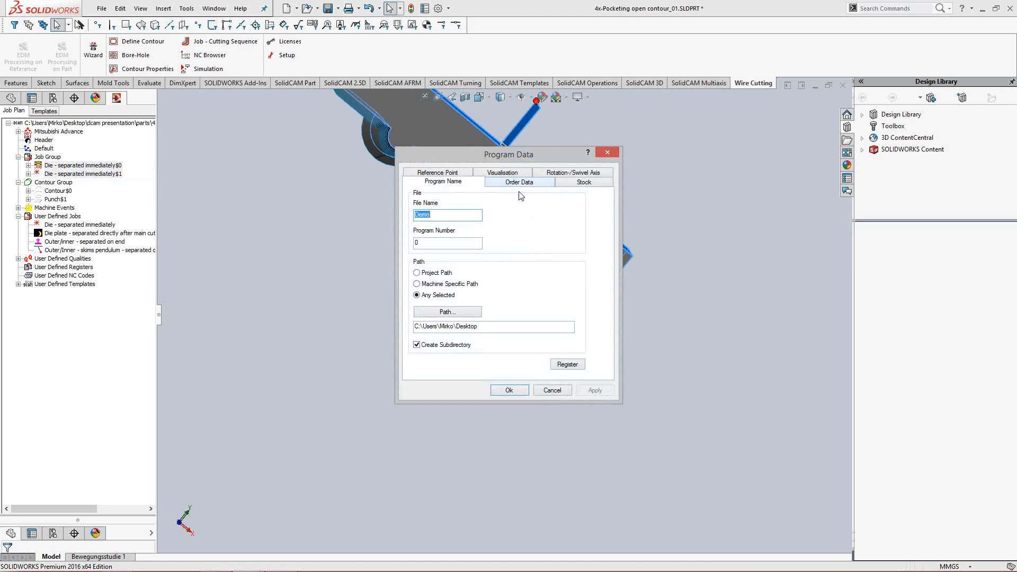
left_click(509, 390)
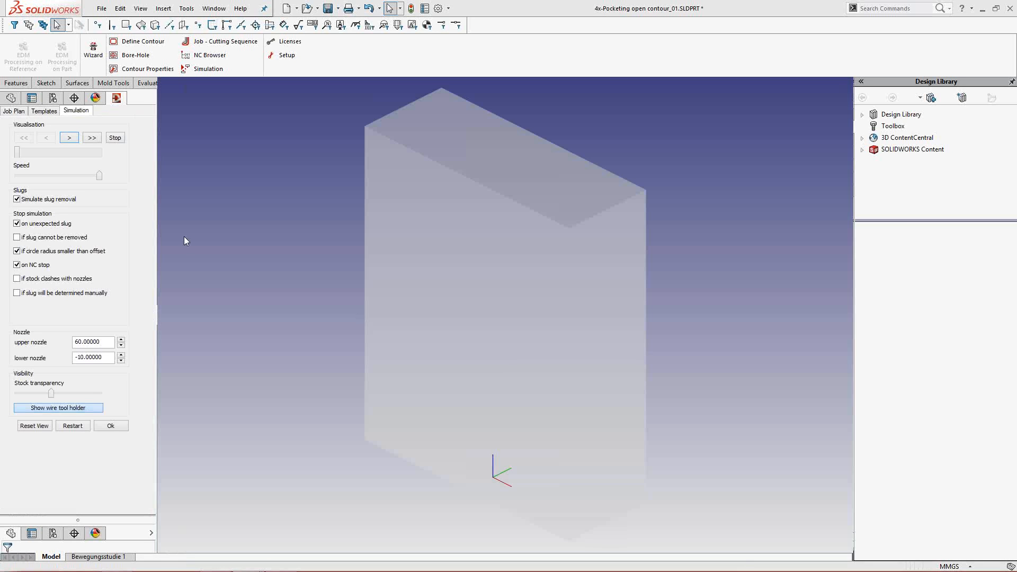
- Run the simulation of both jobs through its slug stops to the end, examine the cut block from above, and close the simulation
left_click(93, 138)
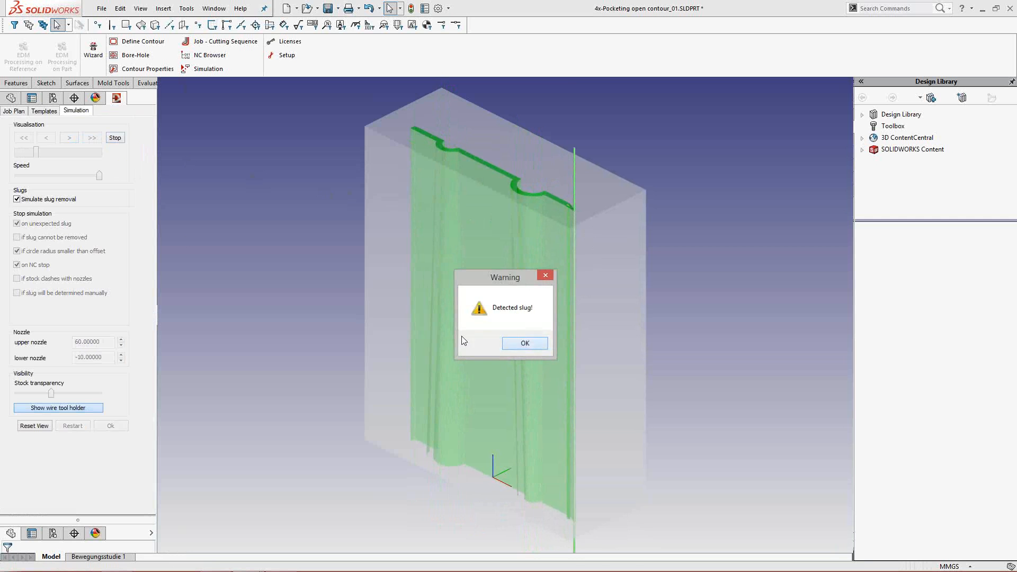
left_click(522, 342)
left_click(88, 141)
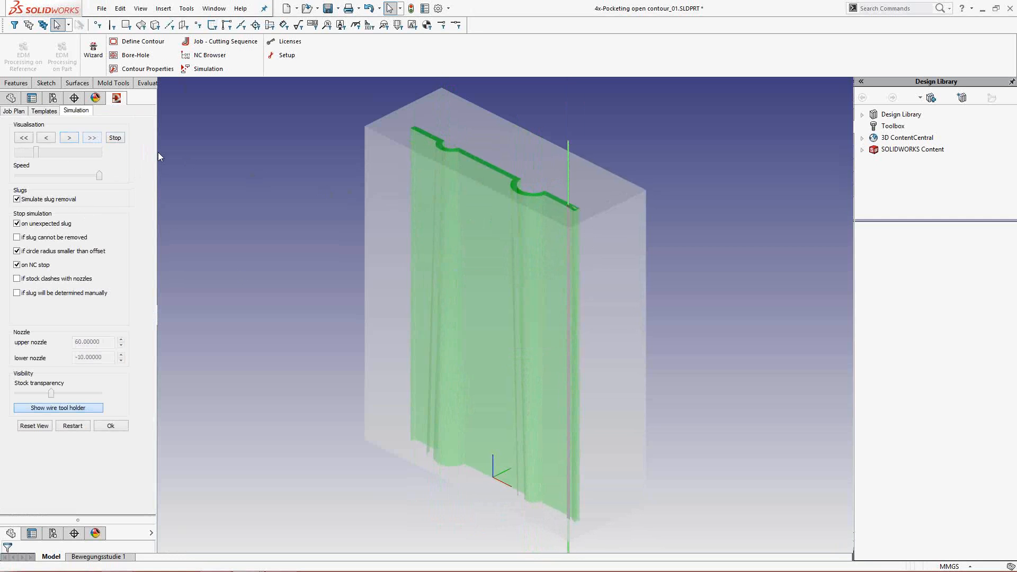
left_click(536, 347)
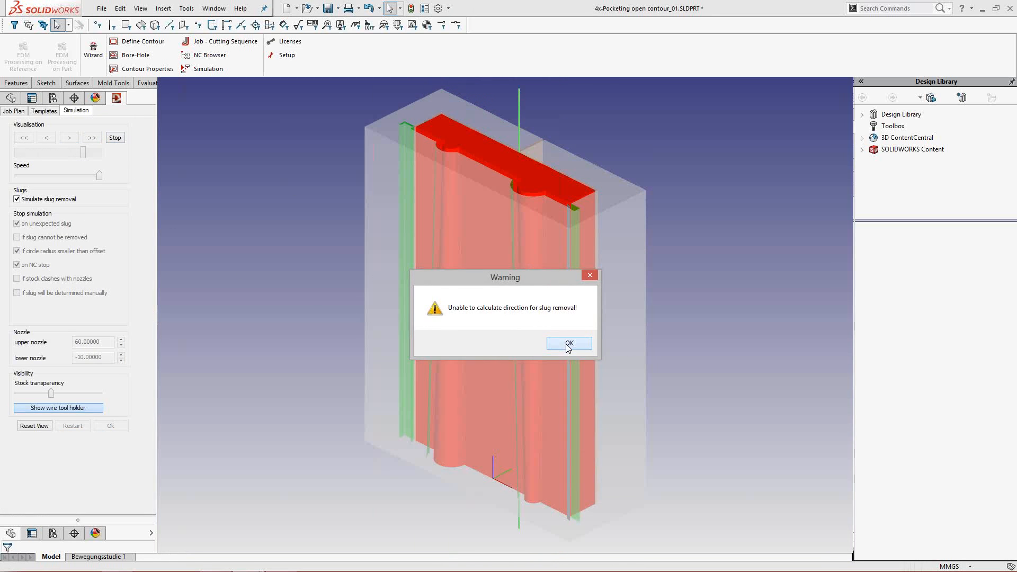
left_click(566, 343)
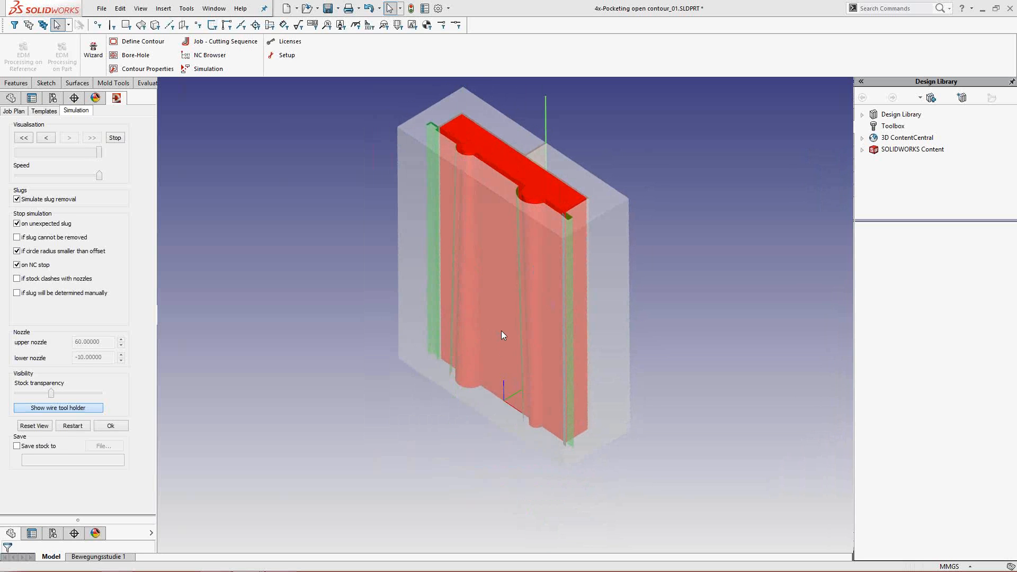
middle_click_drag(502, 332, 499, 432)
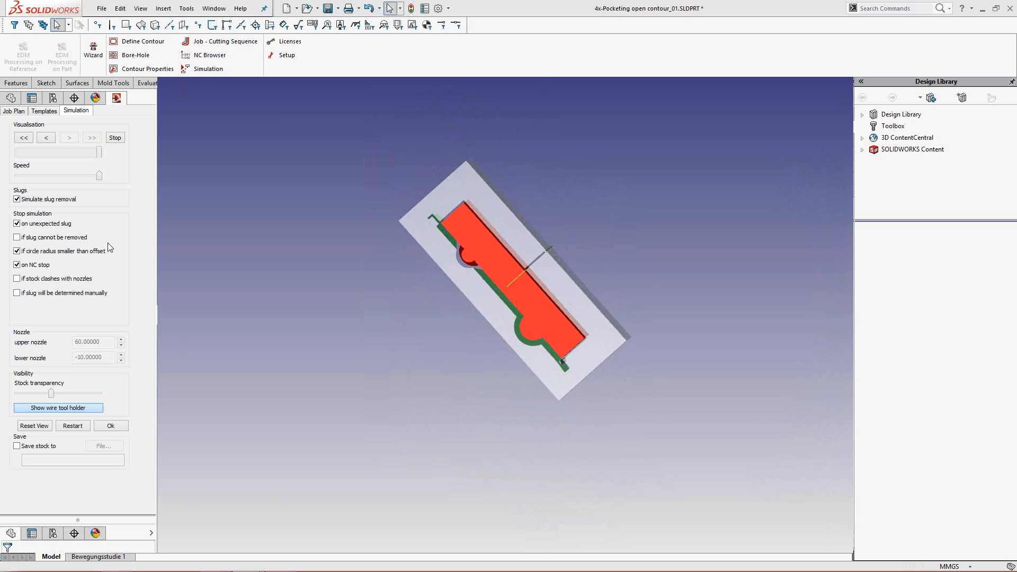
left_click(113, 426)
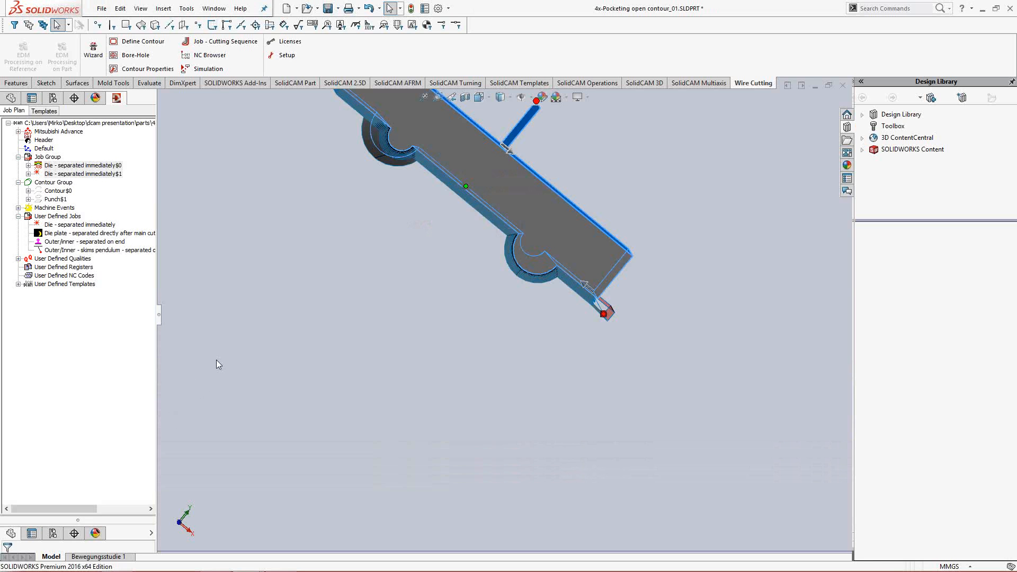
- Open the part 03_4X-Pock_cylindrical kernel from the recent documents
key("alt+Tab")
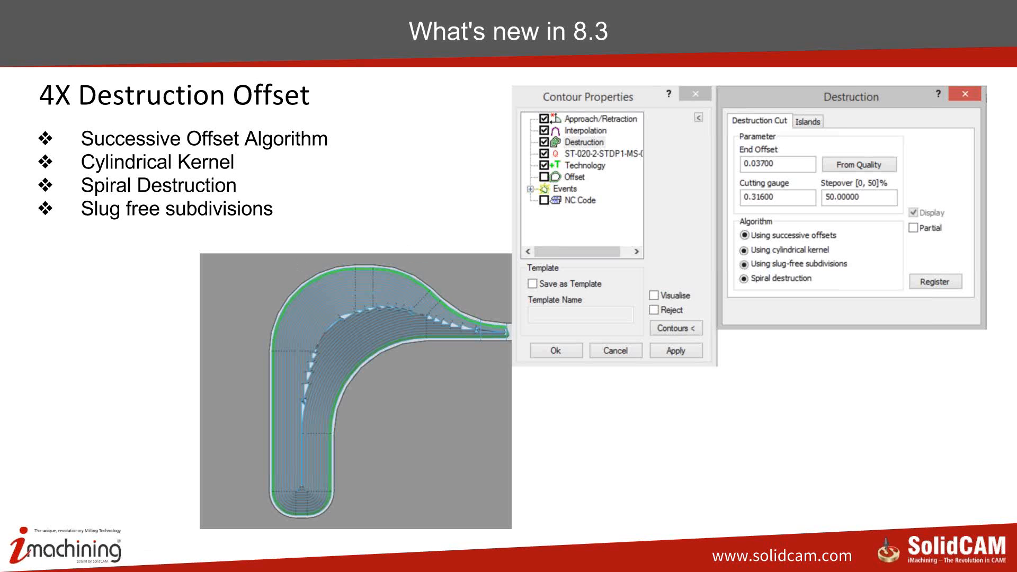
key("alt+Tab")
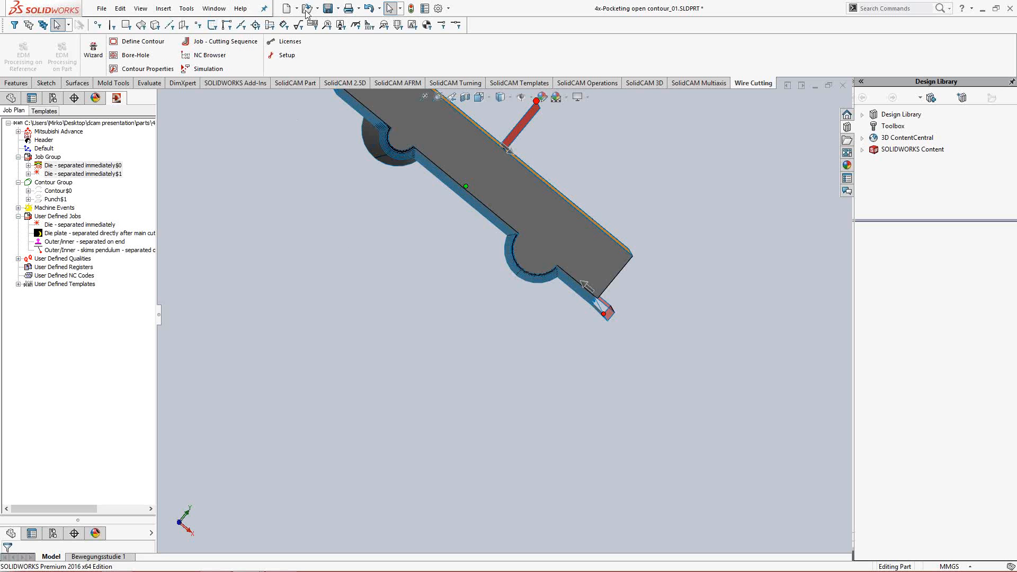
left_click(317, 9)
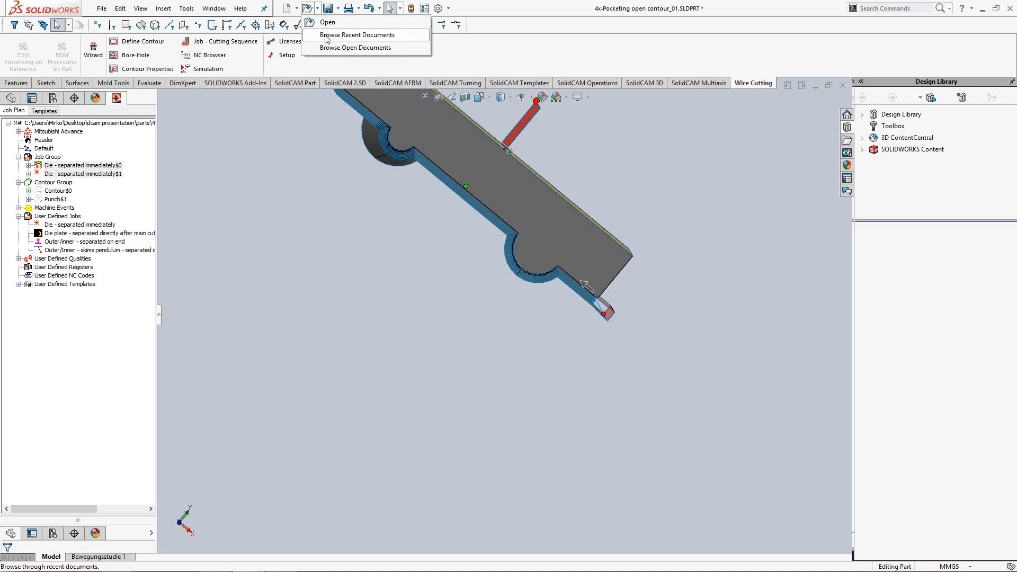
left_click(326, 36)
key("Escape")
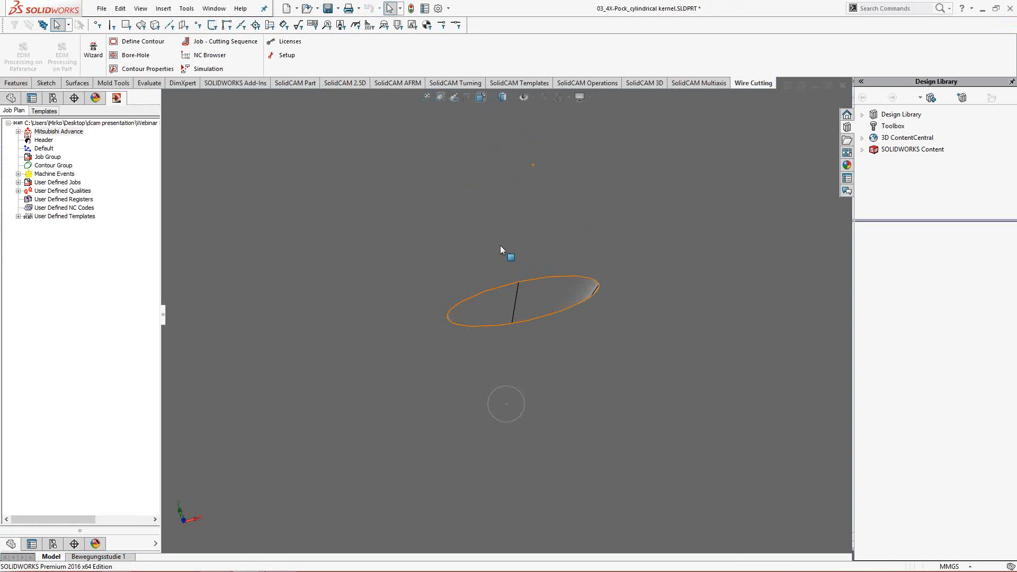
- Examine the lofted opening through the block from both sides, comparing its elliptical and small round ends
middle_click_drag(501, 244, 503, 242)
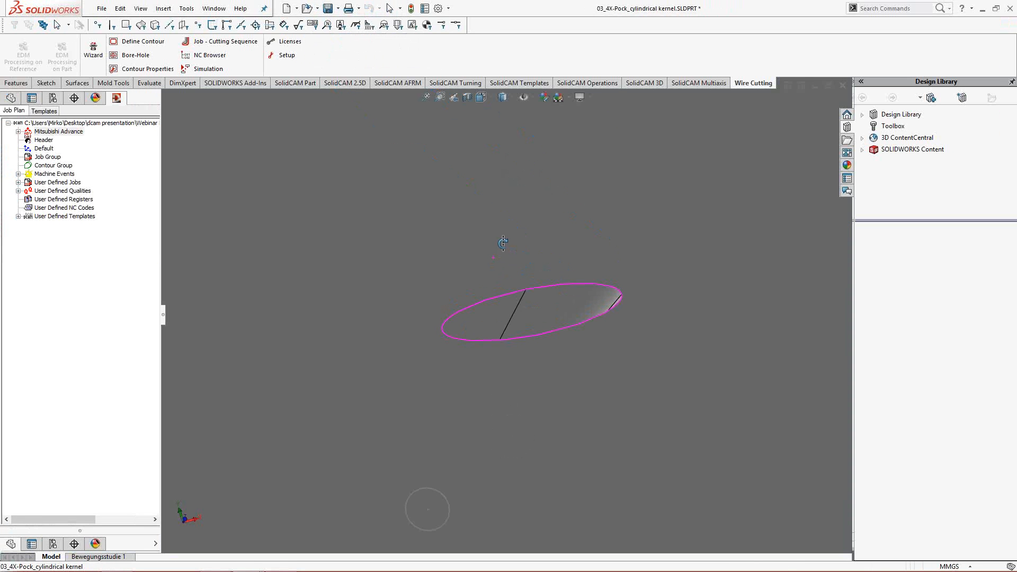
left_click(427, 98)
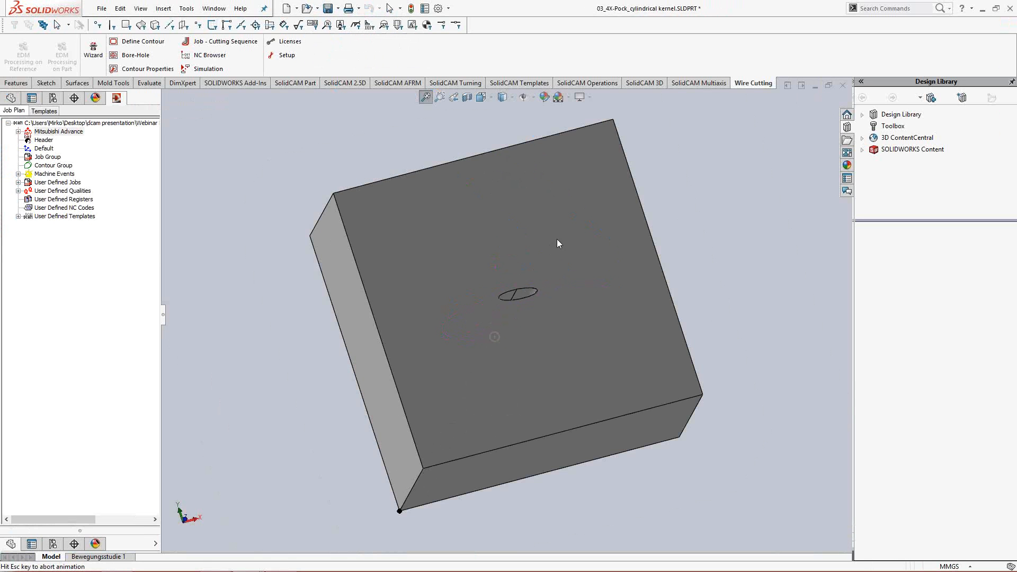
middle_click_drag(556, 243, 682, 104)
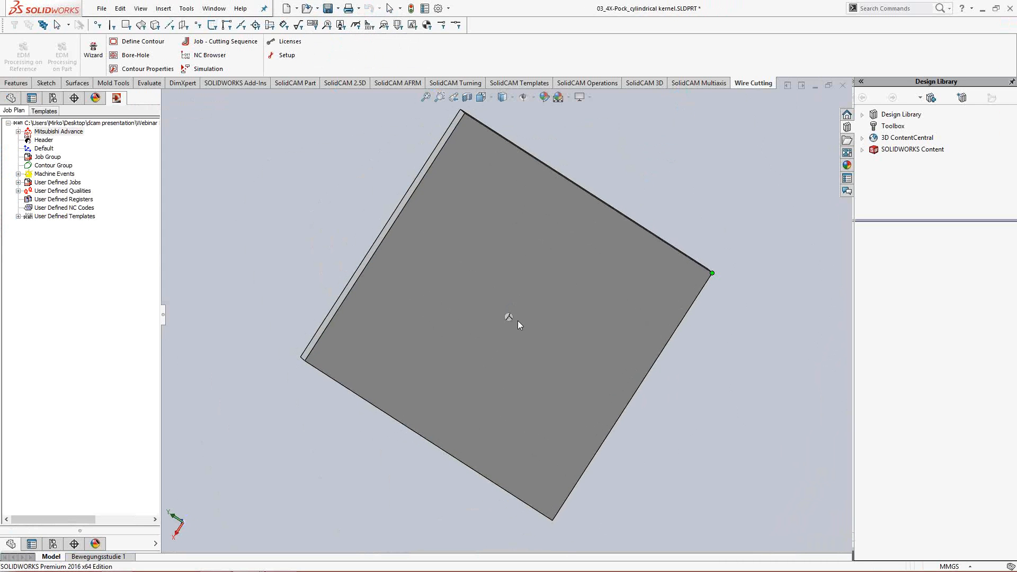
scroll(516, 319, "down", 2)
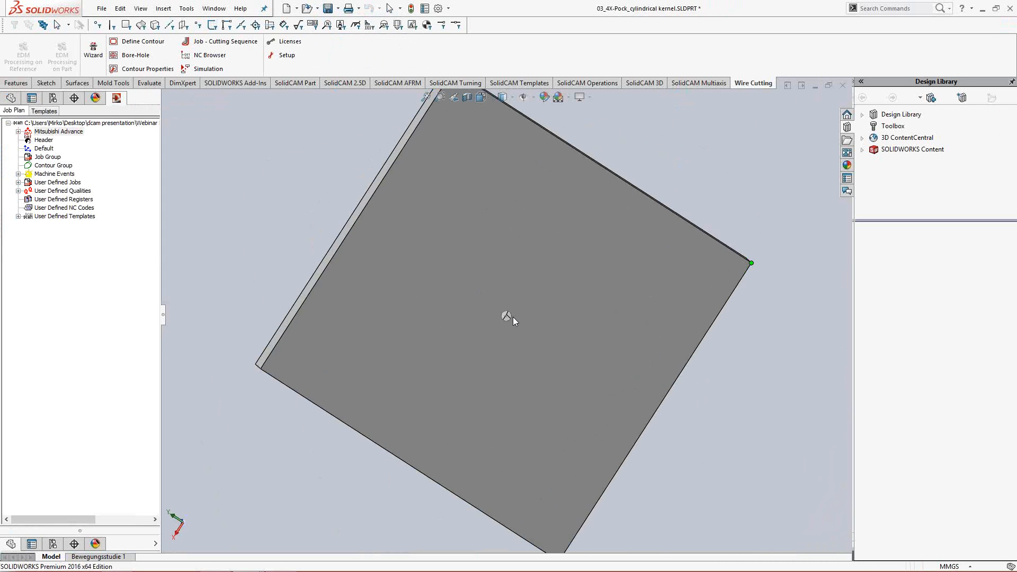
scroll(513, 319, "down", 3)
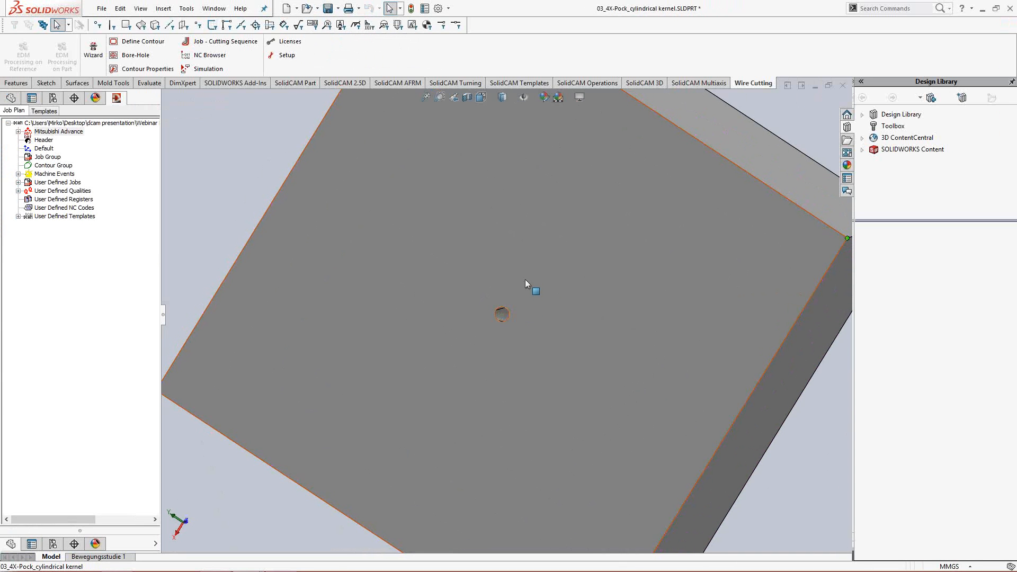
middle_click_drag(513, 282, 419, 268)
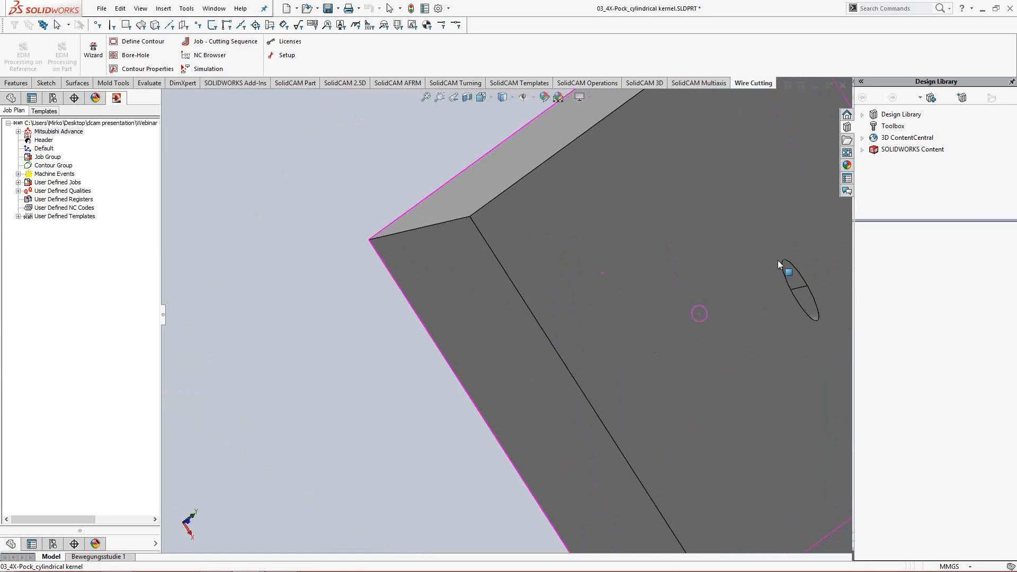
middle_click_drag(663, 282, 433, 267, "ctrl")
middle_click_drag(536, 268, 503, 269)
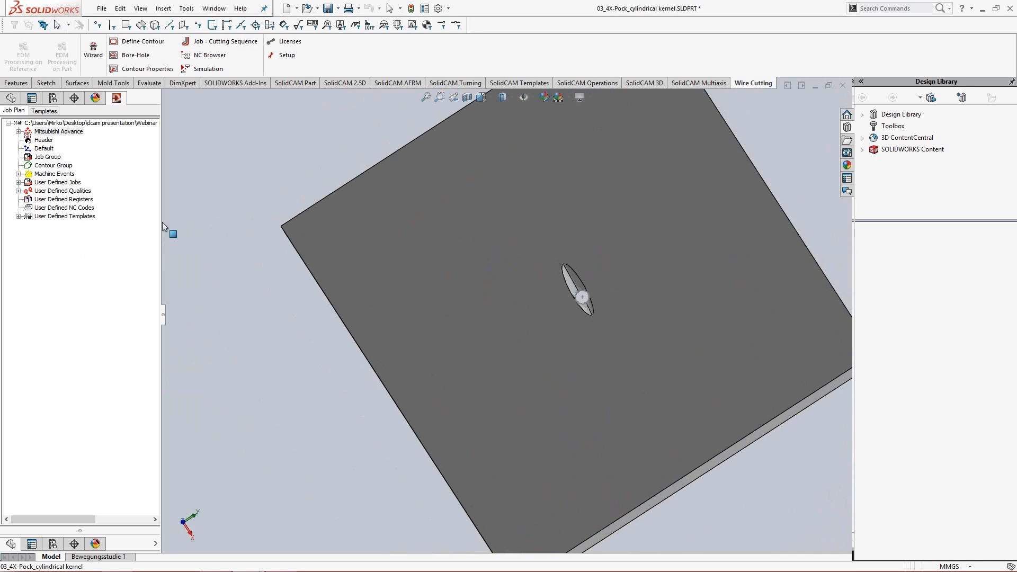
- Start a 4-axis contour definition in the Contour Group and exclude outer contours in its filter
right_click(49, 167)
left_click(80, 174)
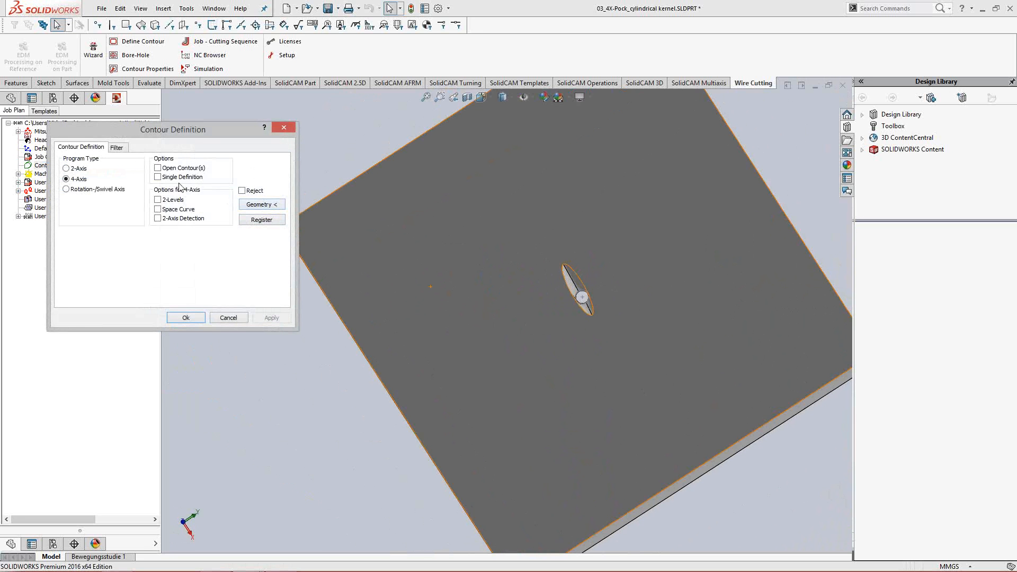
left_click(125, 147)
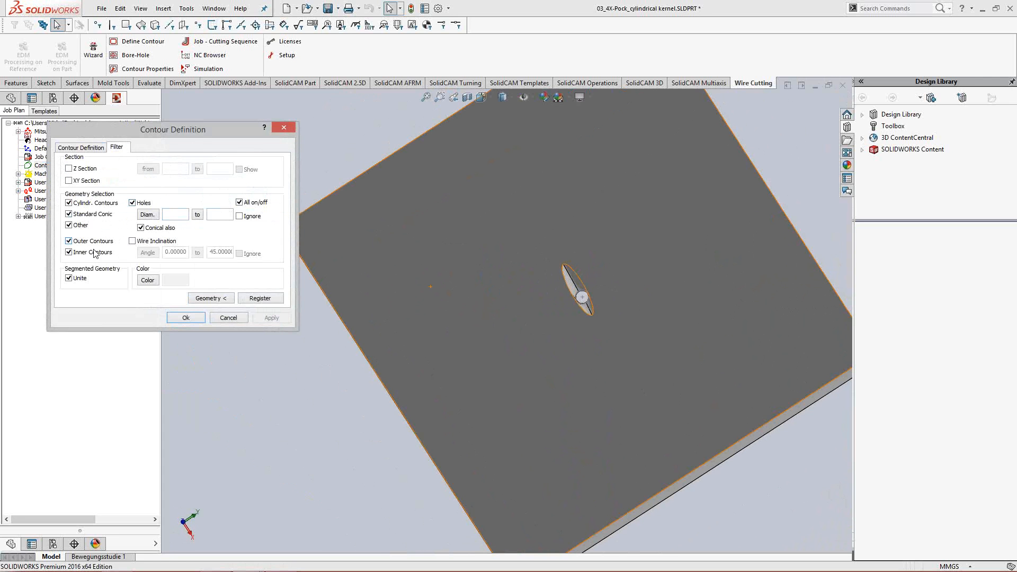
left_click(69, 241)
- Select the solid body Cut-Loft3 as the contour geometry and create the contour
left_click(211, 299)
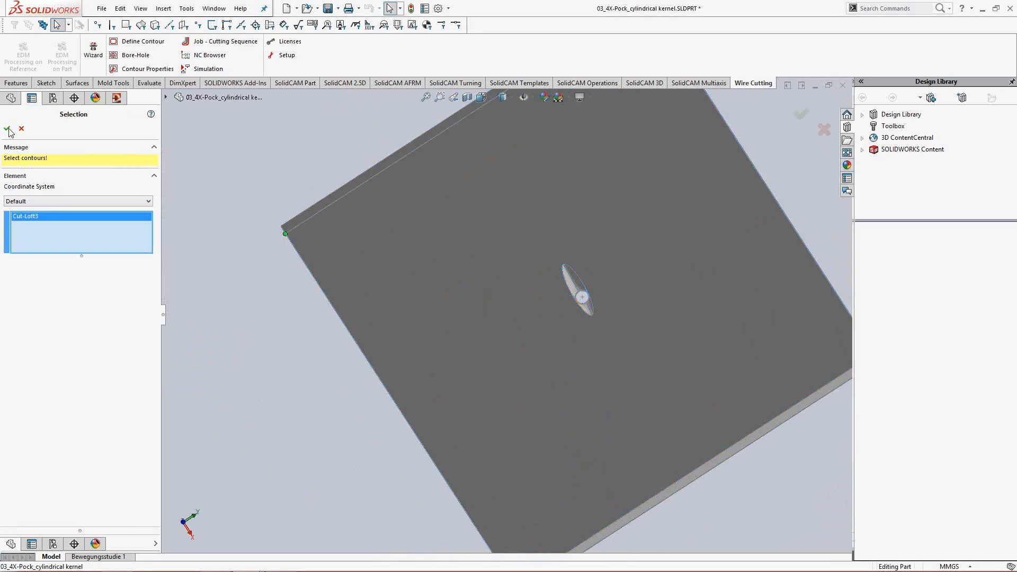
left_click(8, 128)
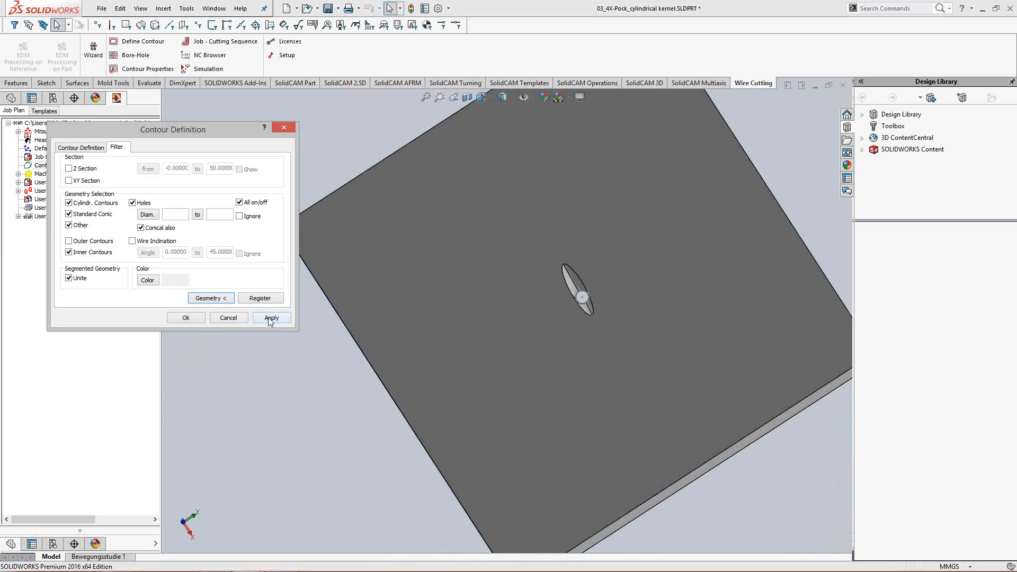
left_click(270, 318)
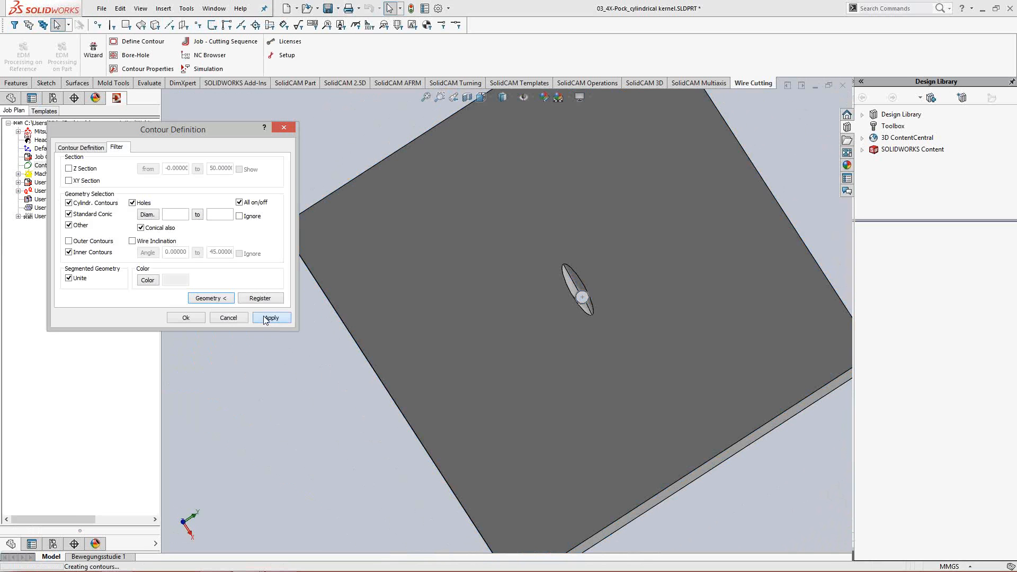
left_click(465, 310)
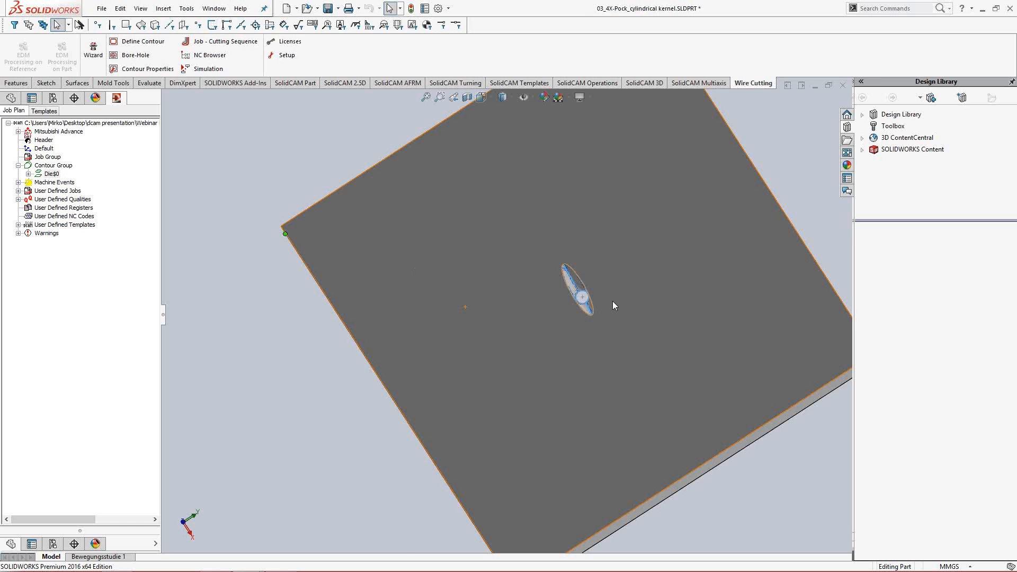
- Start a borehole definition of type Point for the Die contour and enable predefined borehole geometry
middle_click_drag(612, 301, 598, 316)
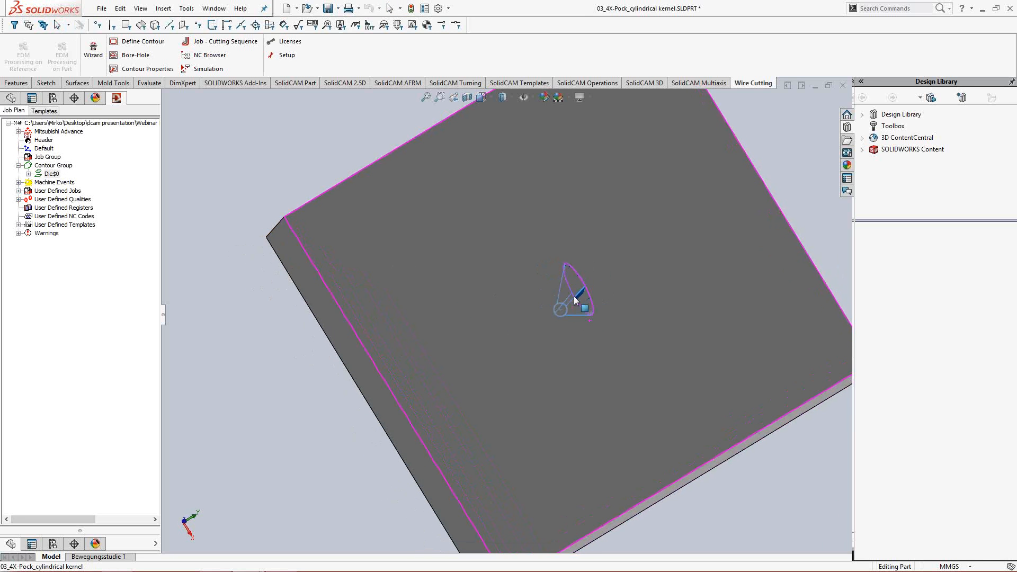
left_click(440, 97)
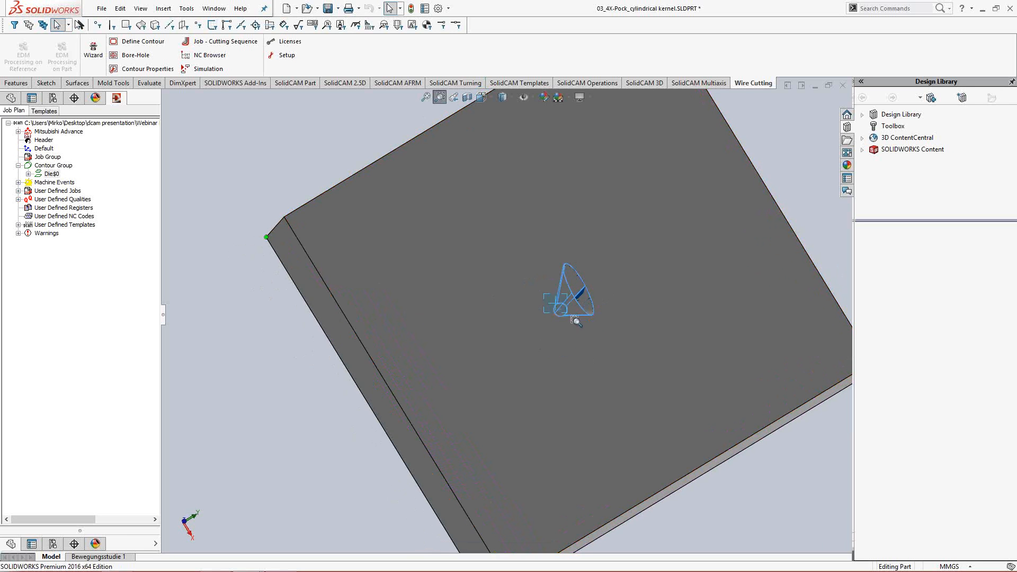
left_click_drag(575, 318, 568, 314)
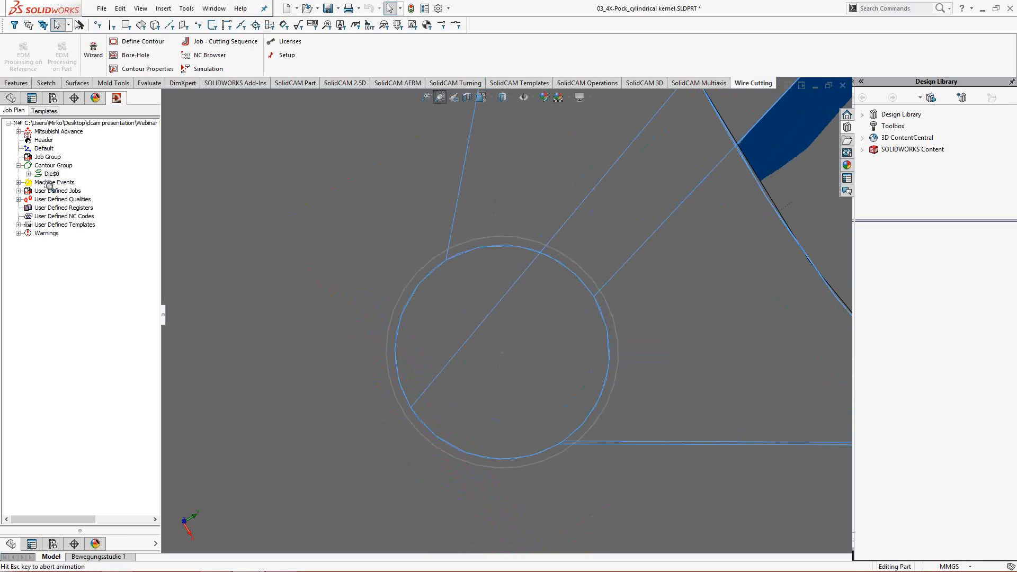
left_click(444, 100)
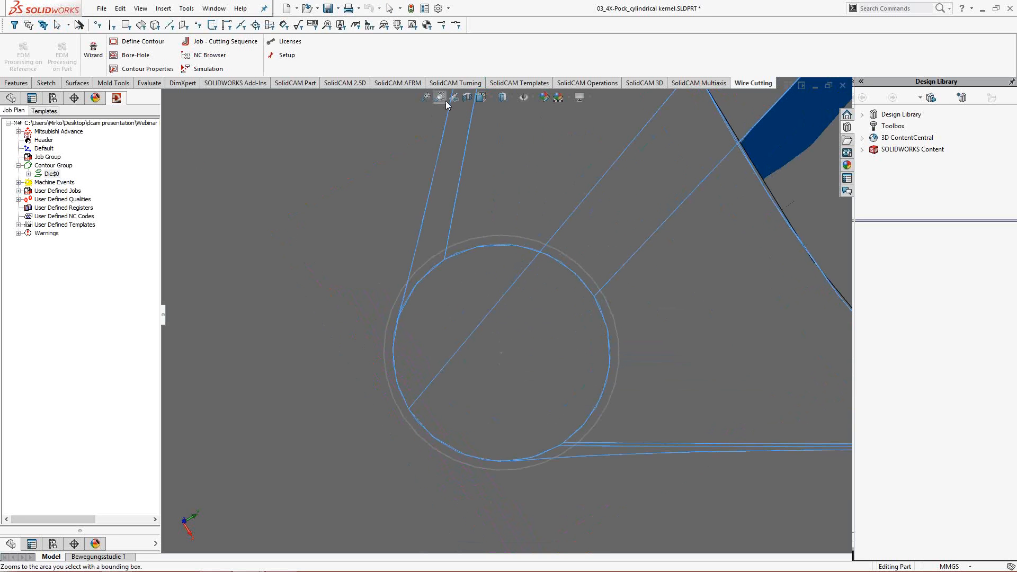
right_click(57, 175)
mouse_move(93, 179)
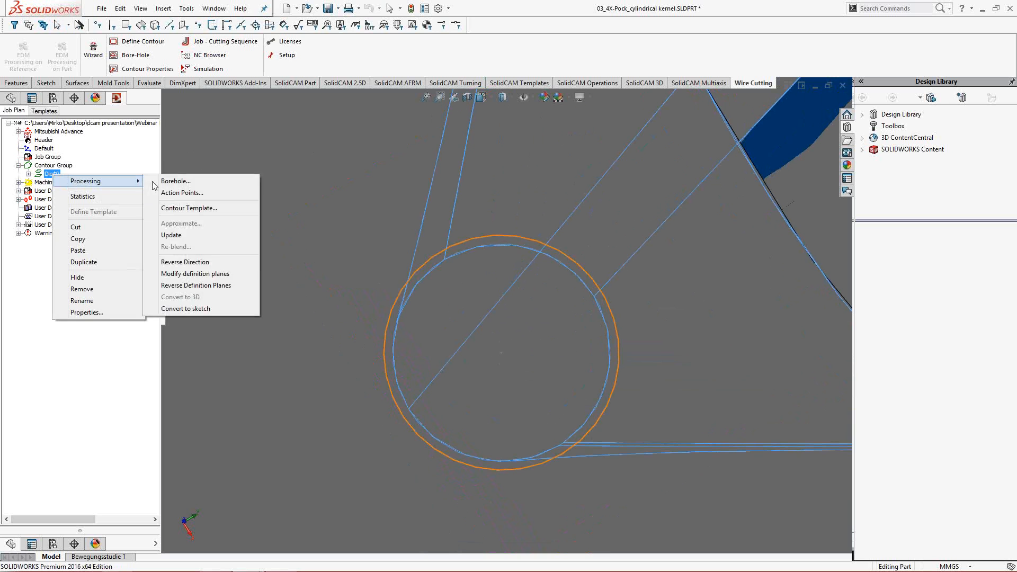
left_click(167, 182)
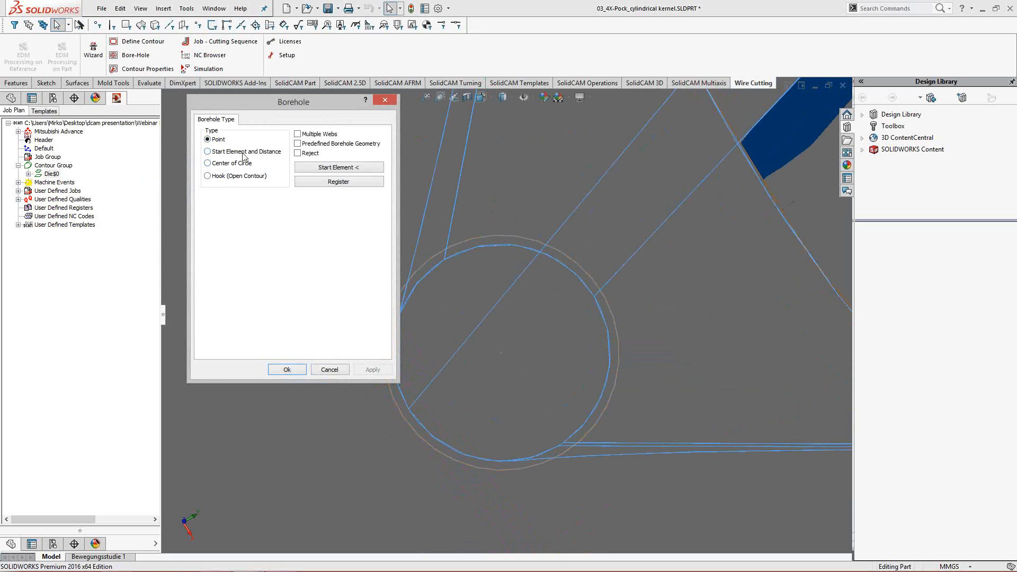
left_click(298, 144)
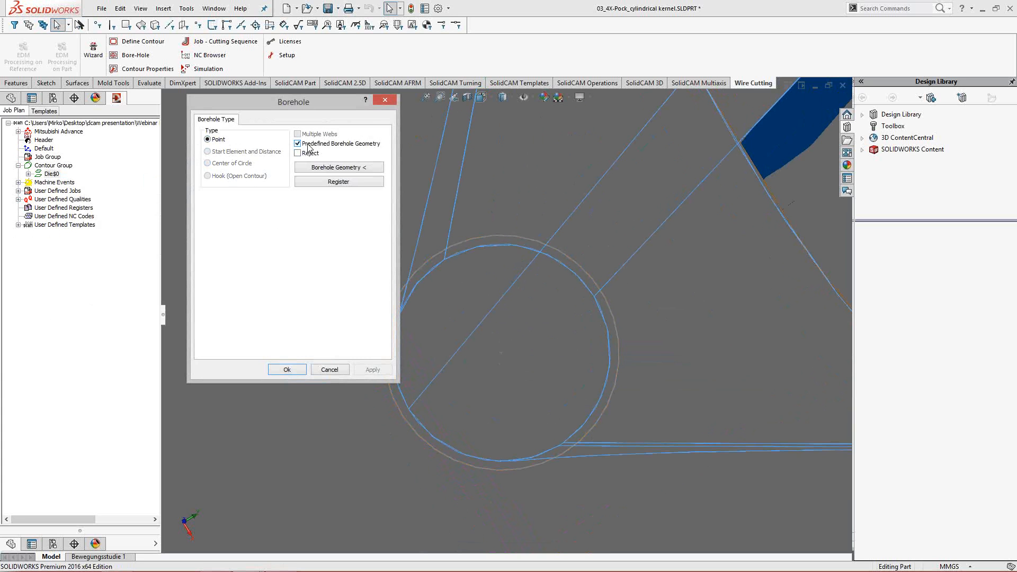
- Use the circle around the opening's small round end as the borehole geometry and apply the borehole
left_click(321, 167)
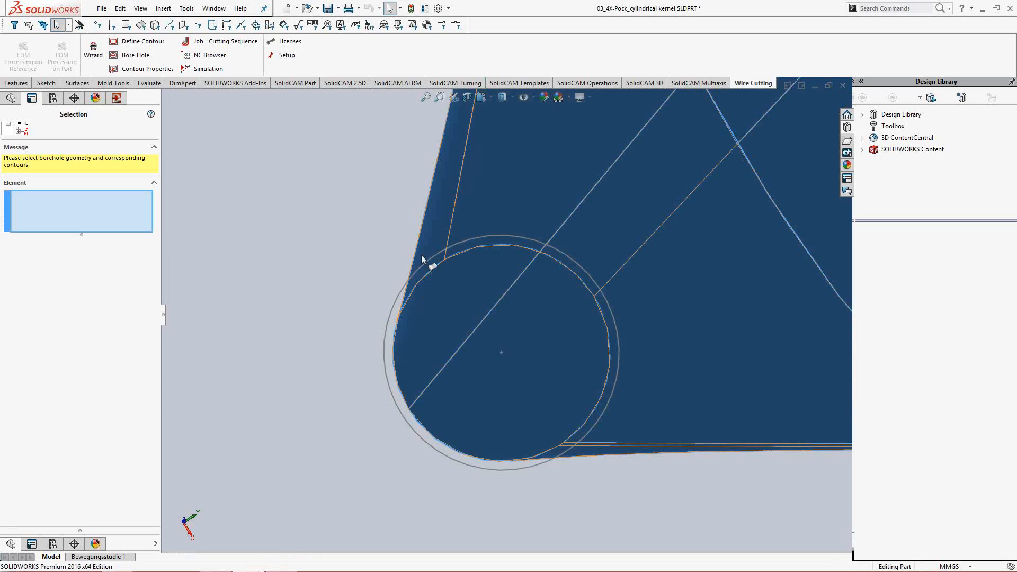
left_click(393, 311)
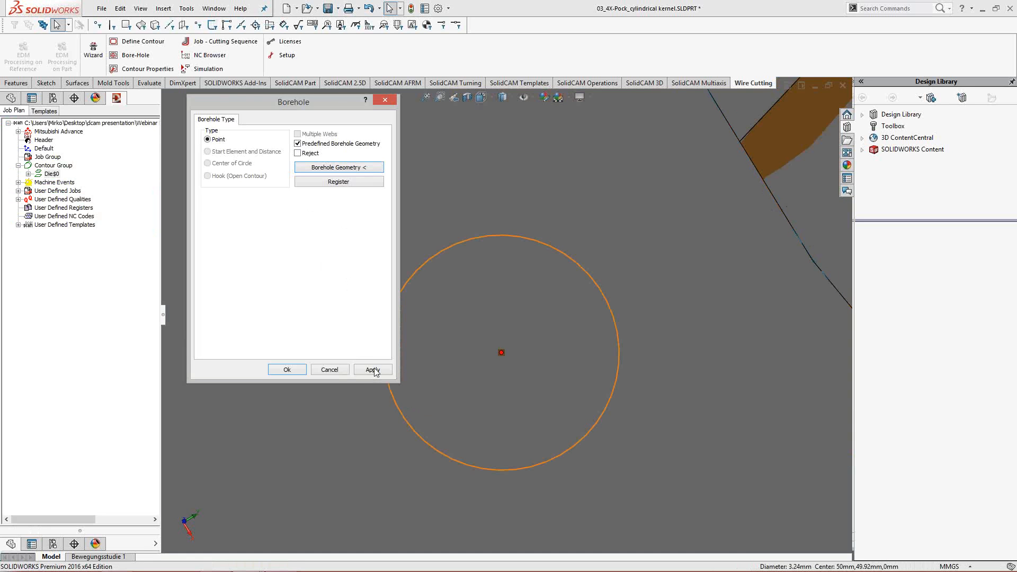
left_click(373, 370)
left_click(298, 371)
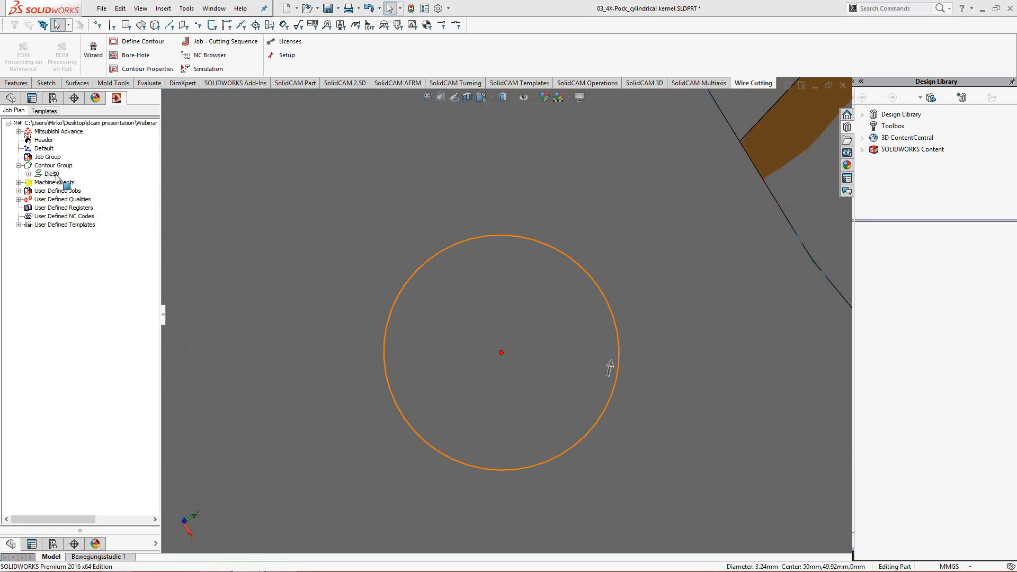
- Assign Approach/Retraction, Interpolation, the quality ST-020-2-STD-MS-0.25 and Technology to the Die contour through its contour template
right_click(55, 176)
mouse_move(101, 180)
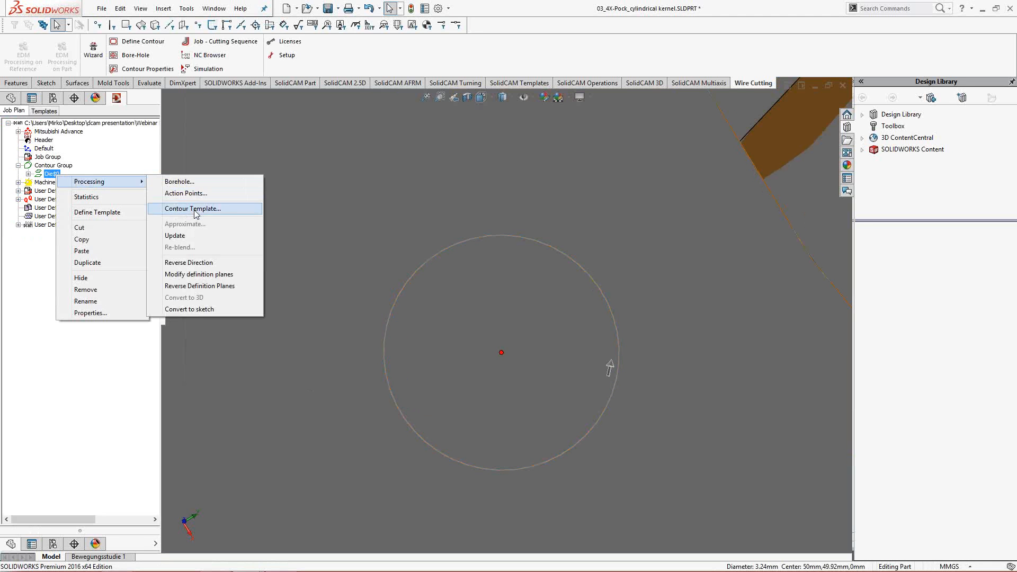
left_click(192, 208)
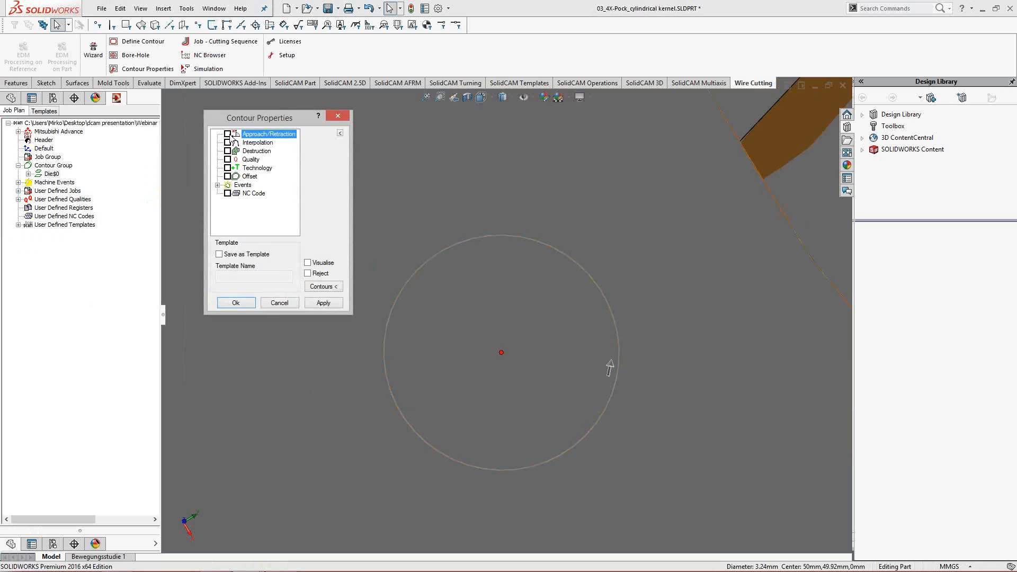
left_click(427, 98)
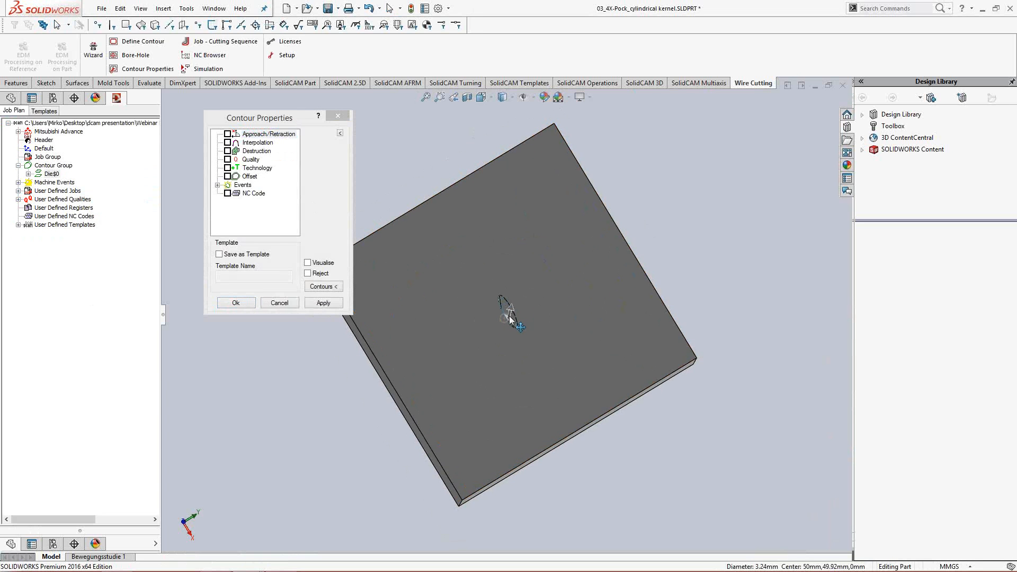
scroll(511, 318, "down", 1)
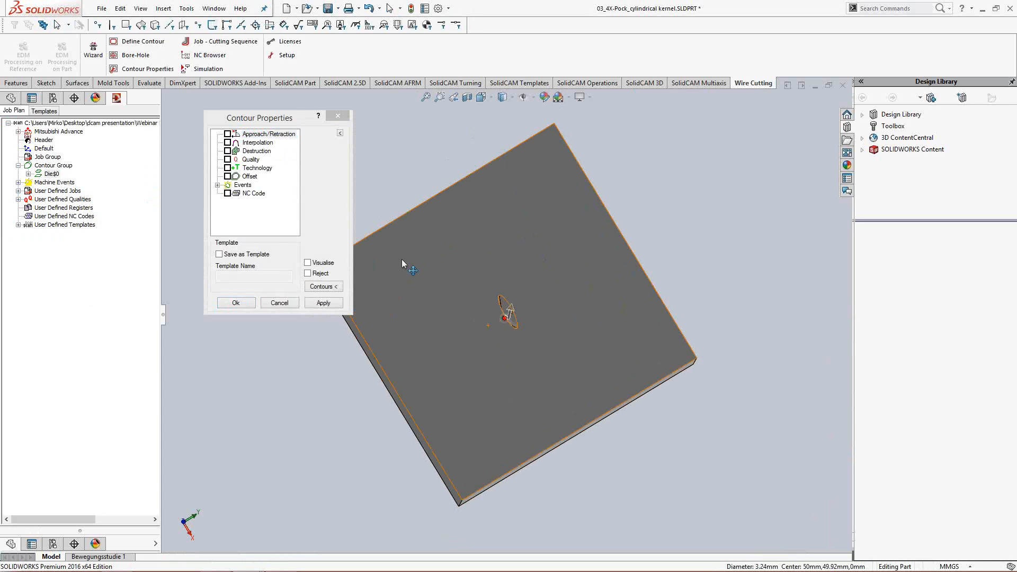
scroll(509, 312, "down", 1)
left_click(227, 135)
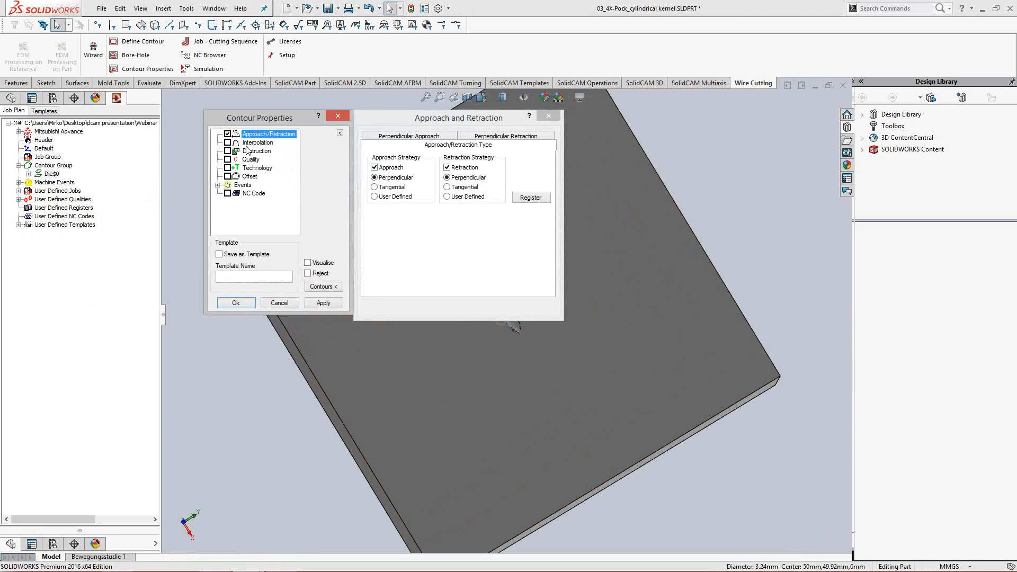
left_click(228, 143)
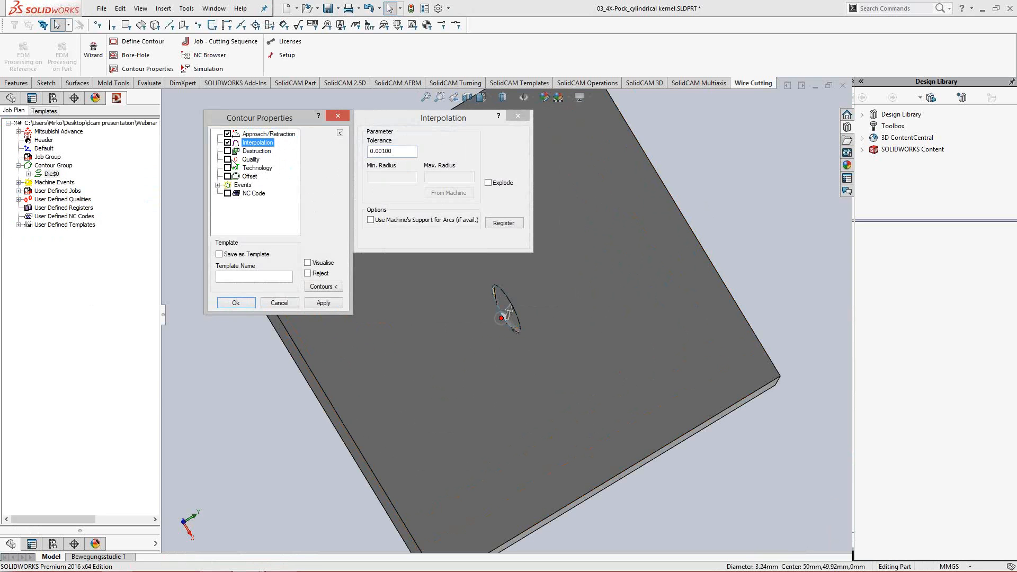
left_click(228, 160)
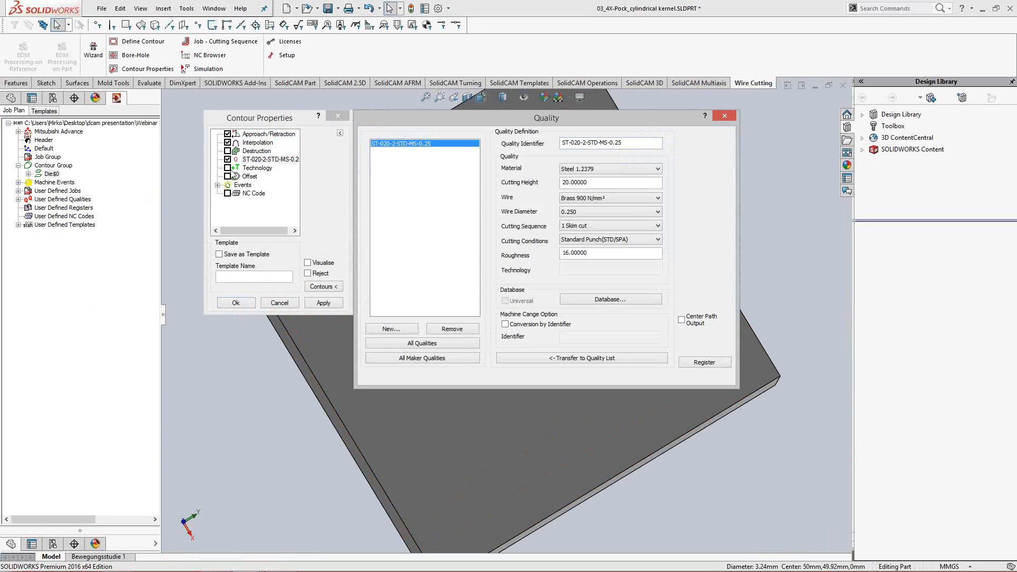
left_click(228, 168)
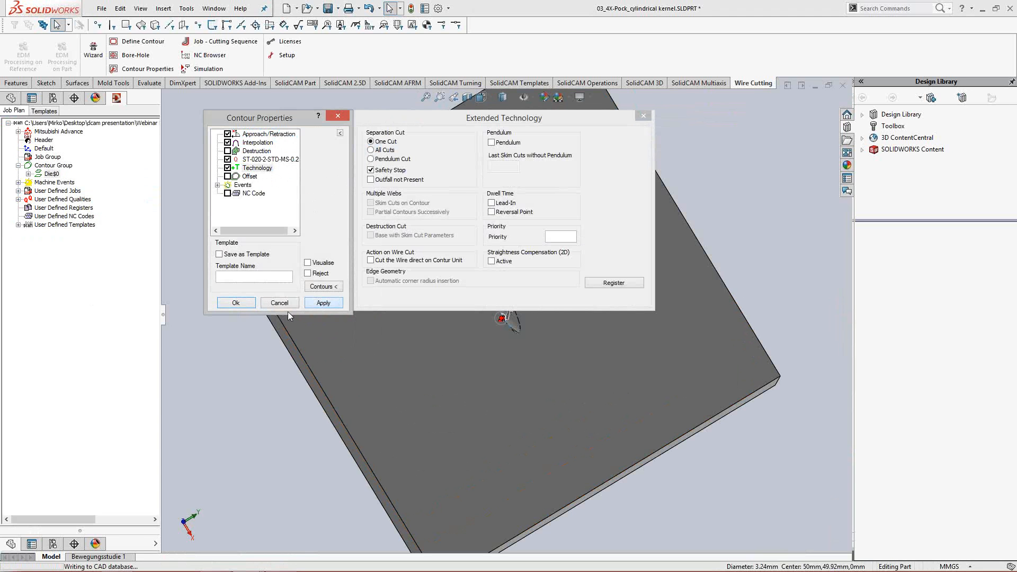
left_click(322, 304)
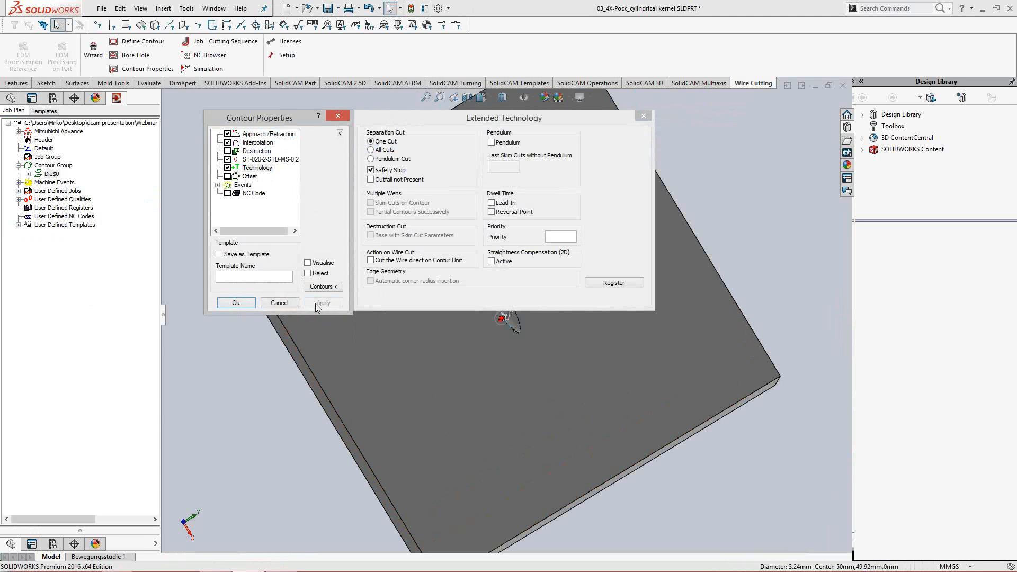
left_click(235, 303)
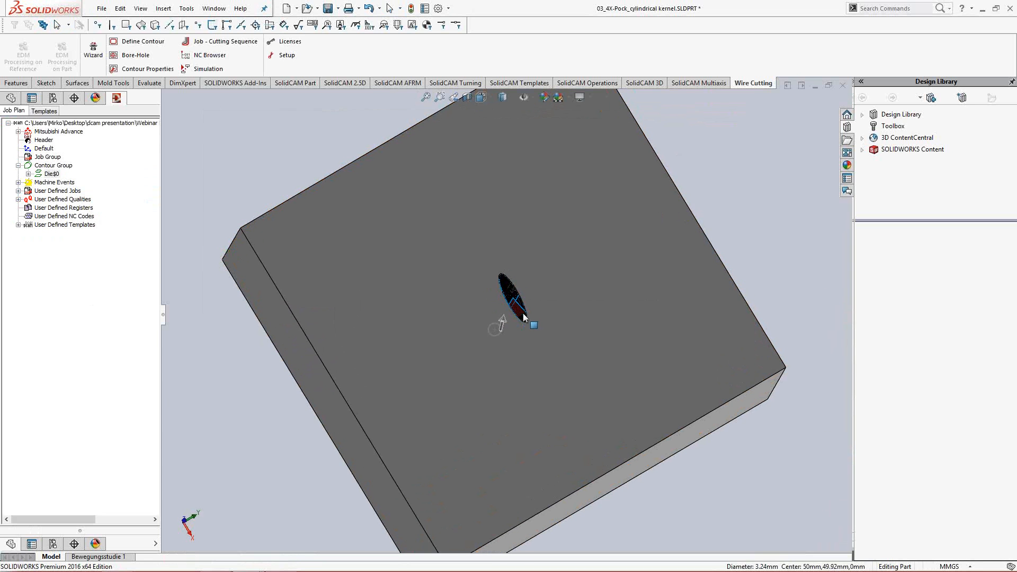
- Add Destruction to the Die contour's properties and take its end offset, cutting gauge and stepover from the quality
scroll(531, 305, "down", 1)
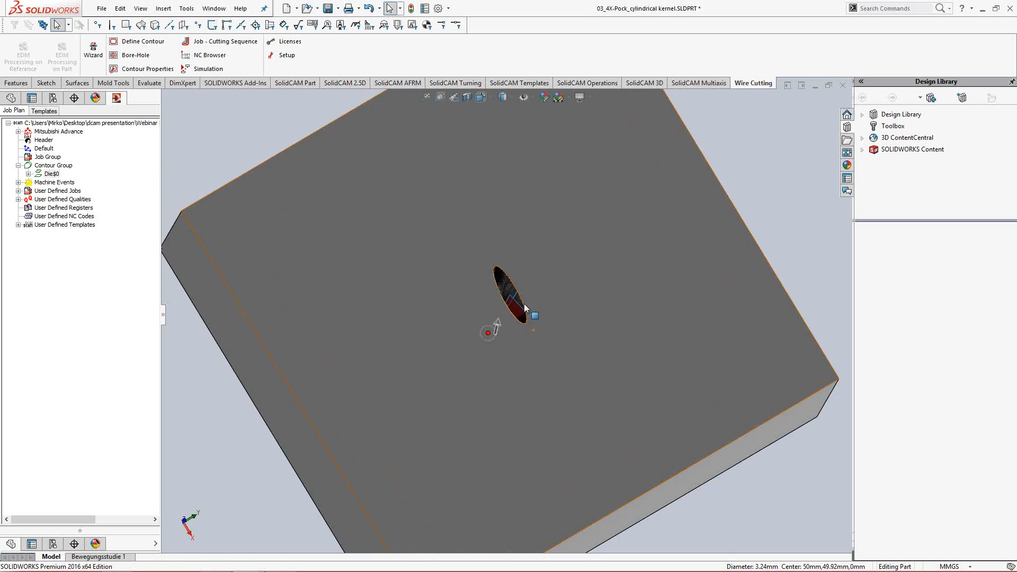
middle_click_drag(515, 299, 499, 310, "ctrl")
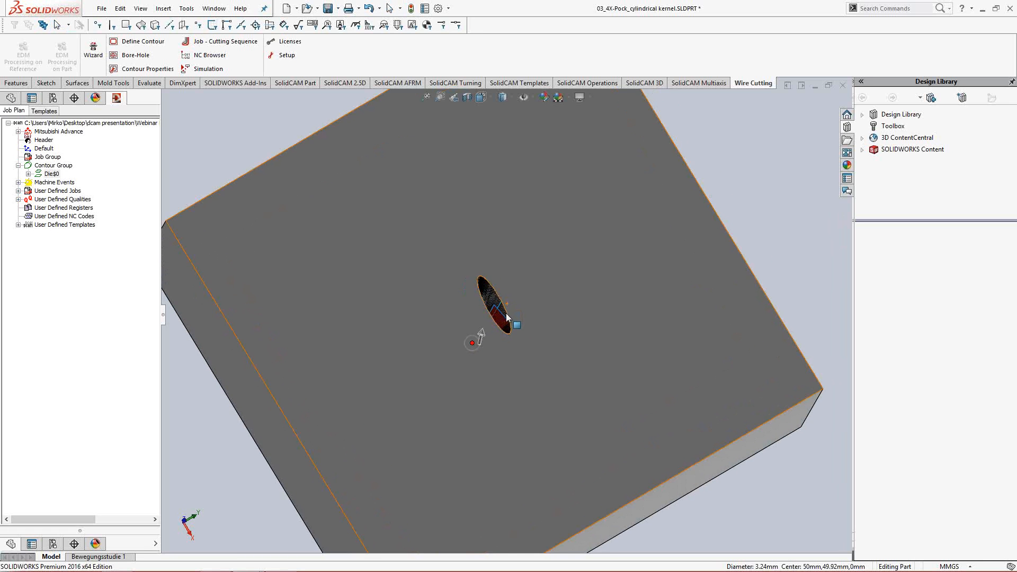
scroll(506, 317, "down", 1)
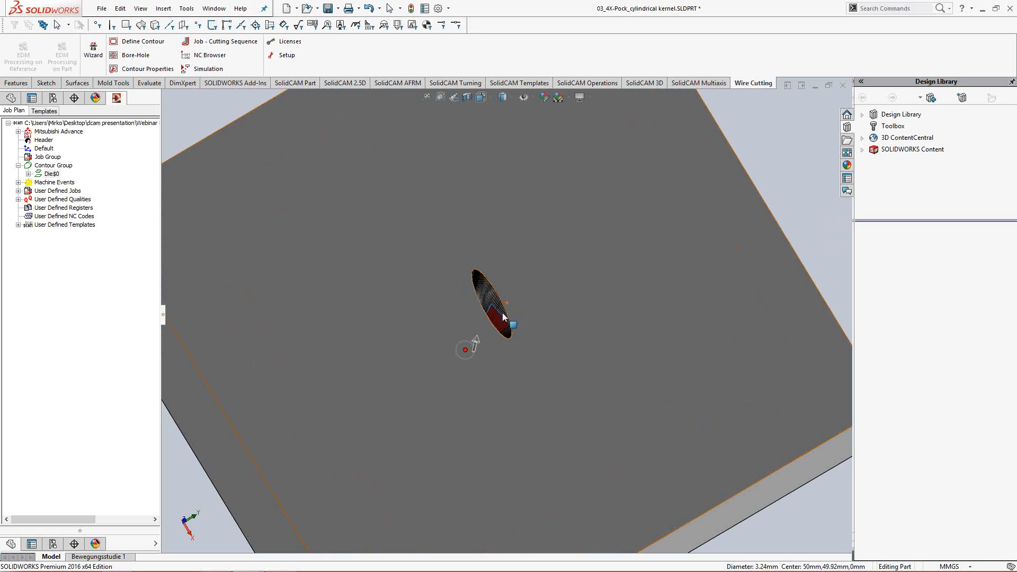
scroll(503, 320, "down", 1)
middle_click_drag(494, 324, 500, 329)
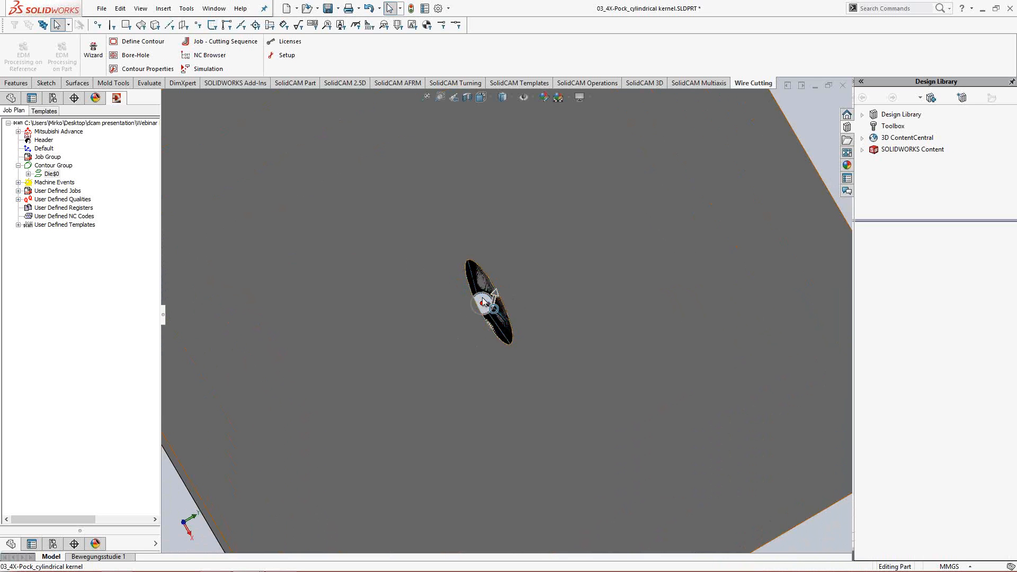
left_click(484, 302)
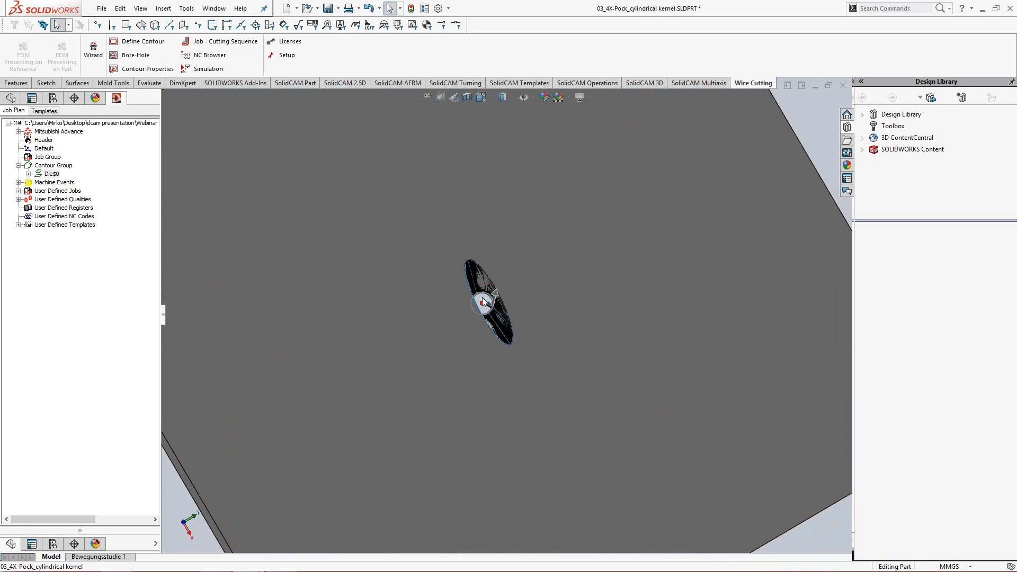
right_click(54, 176)
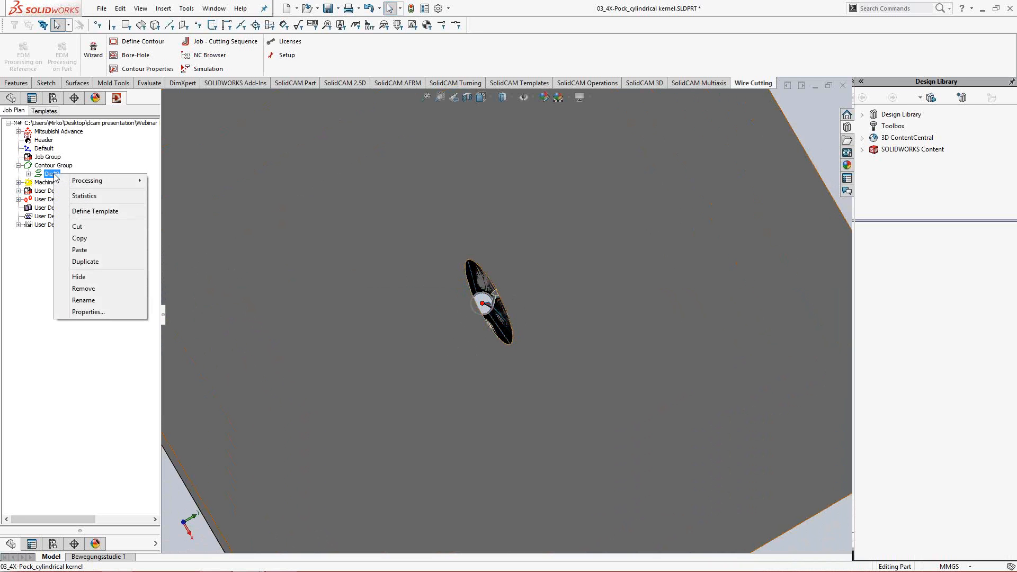
mouse_move(137, 183)
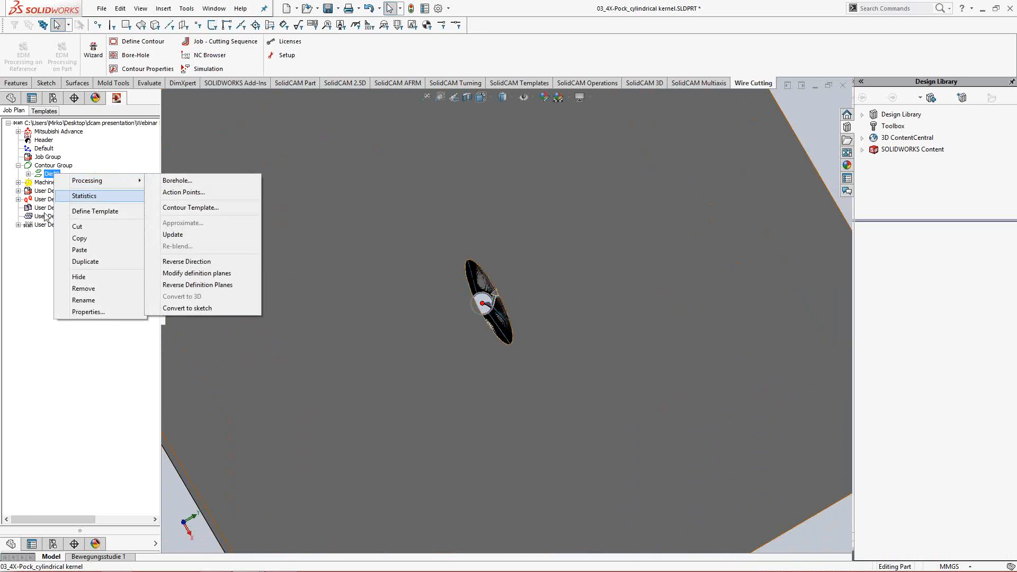
left_click(180, 207)
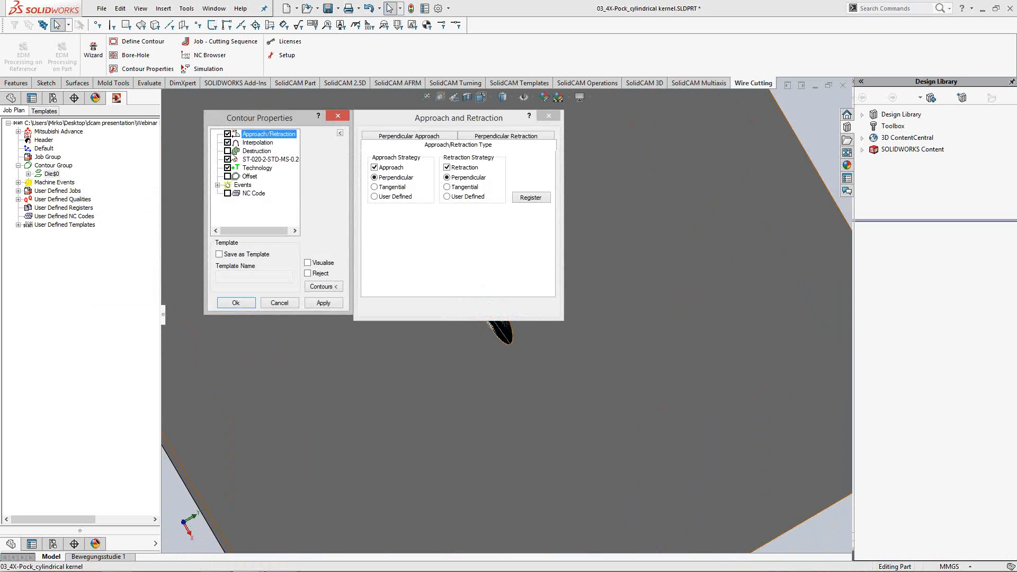
left_click(228, 151)
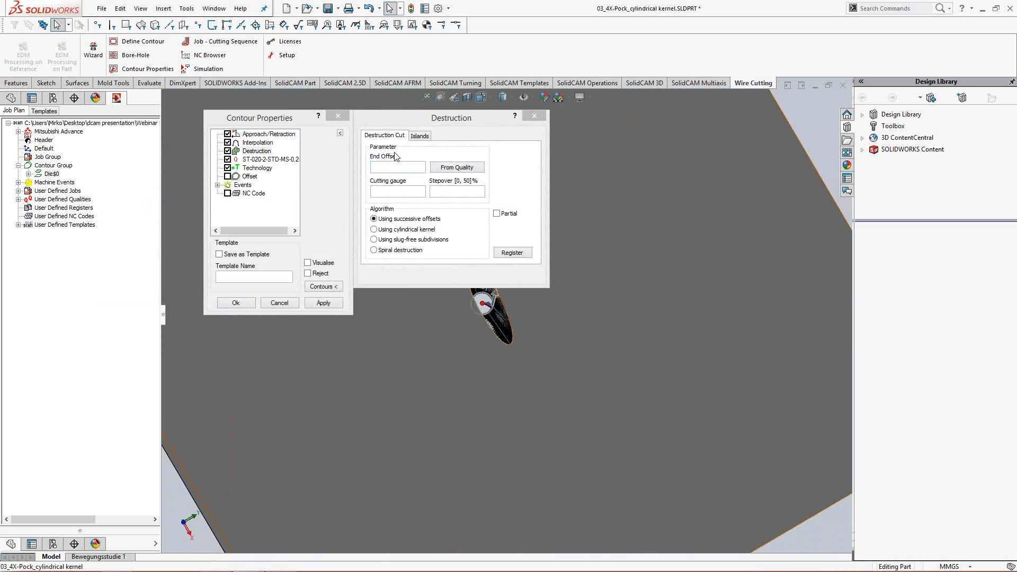
left_click(460, 169)
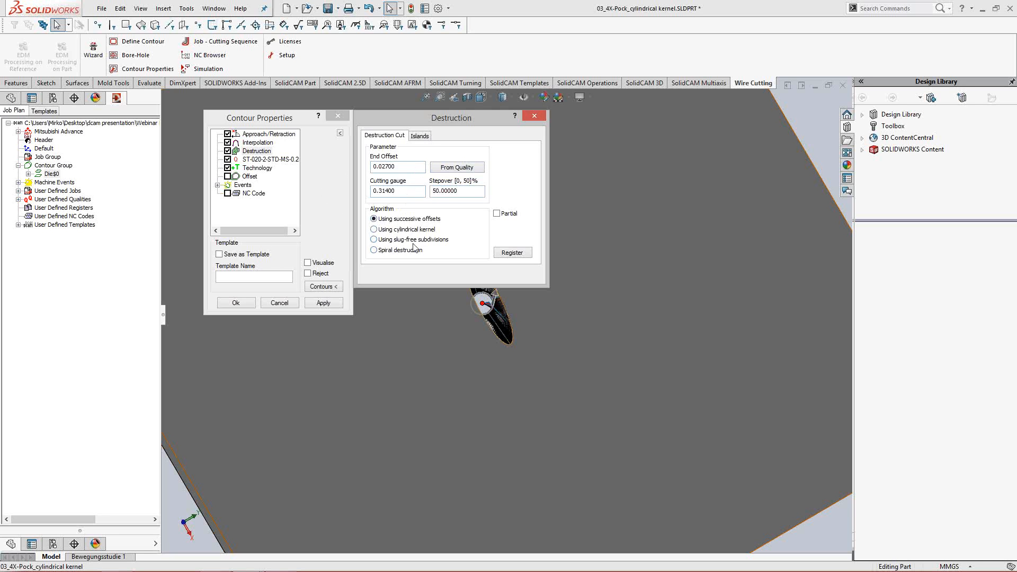
- Set the destruction algorithm to Using cylindrical kernel, check the islands options and apply the contour properties
left_click(385, 231)
left_click(420, 136)
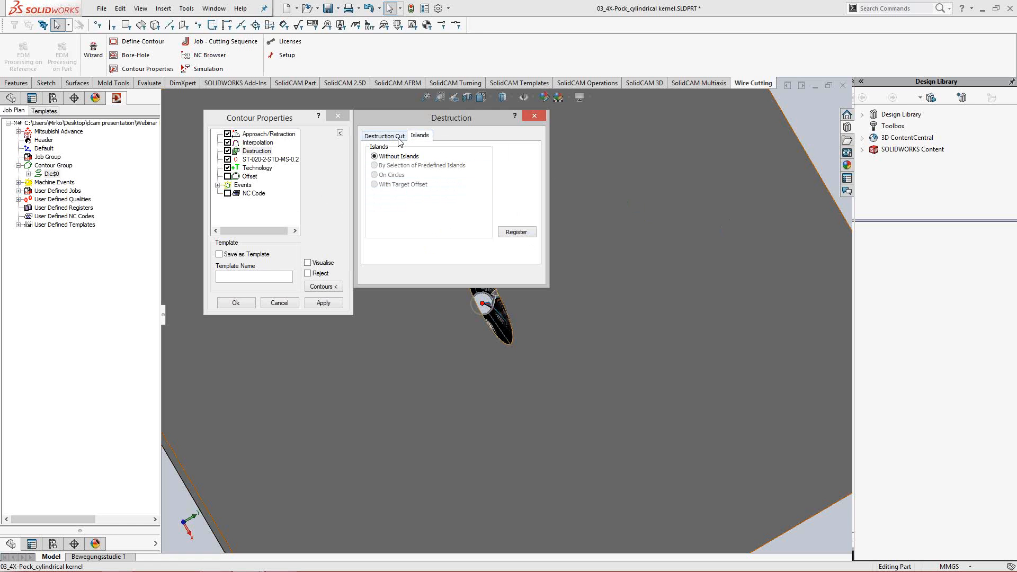
left_click(402, 137)
left_click(323, 303)
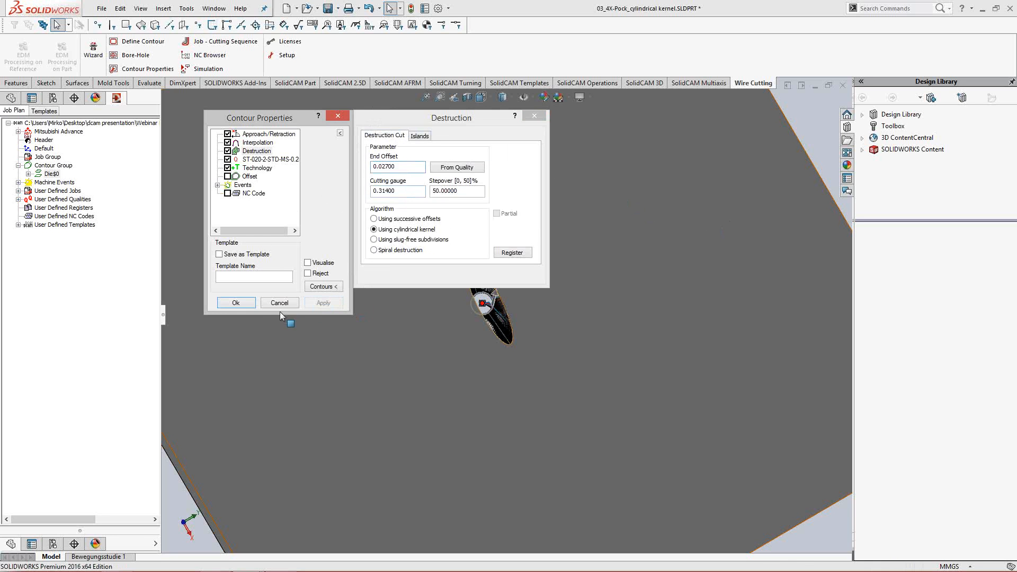
left_click(241, 305)
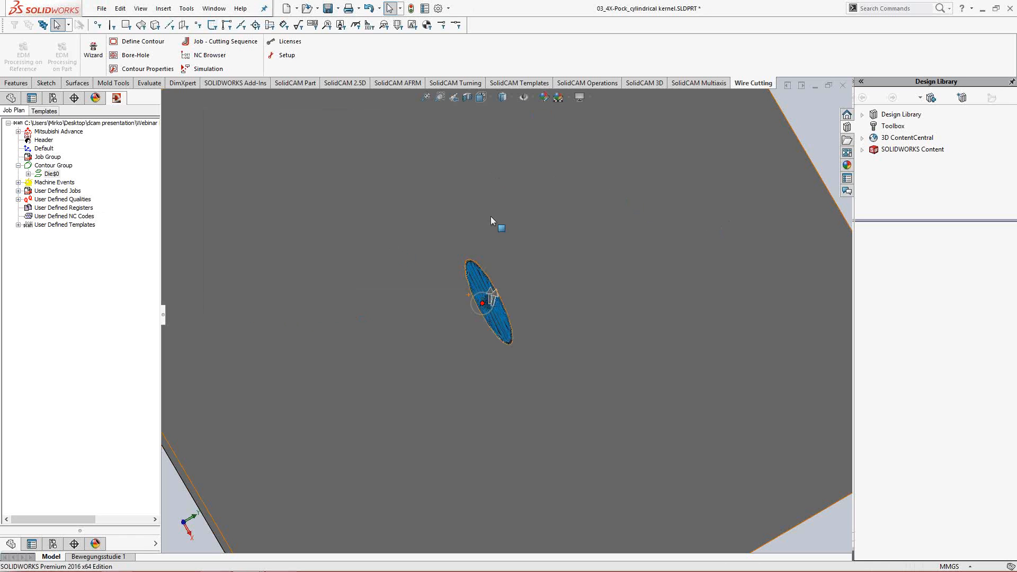
- Examine the destruction paths through the lofted opening from its round and elliptical ends
left_click(412, 260)
middle_click_drag(488, 235, 650, 211)
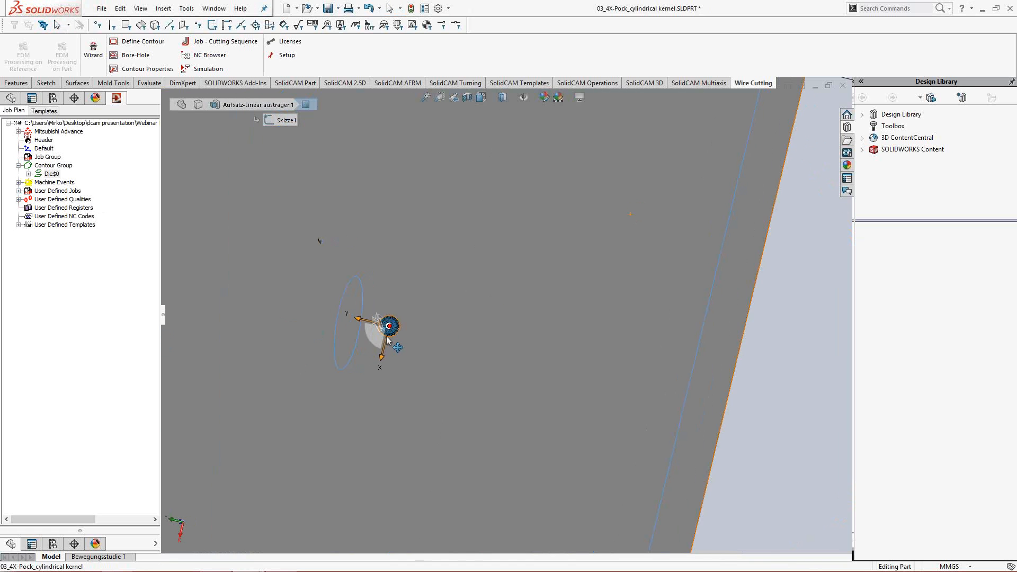
scroll(402, 336, "down", 4)
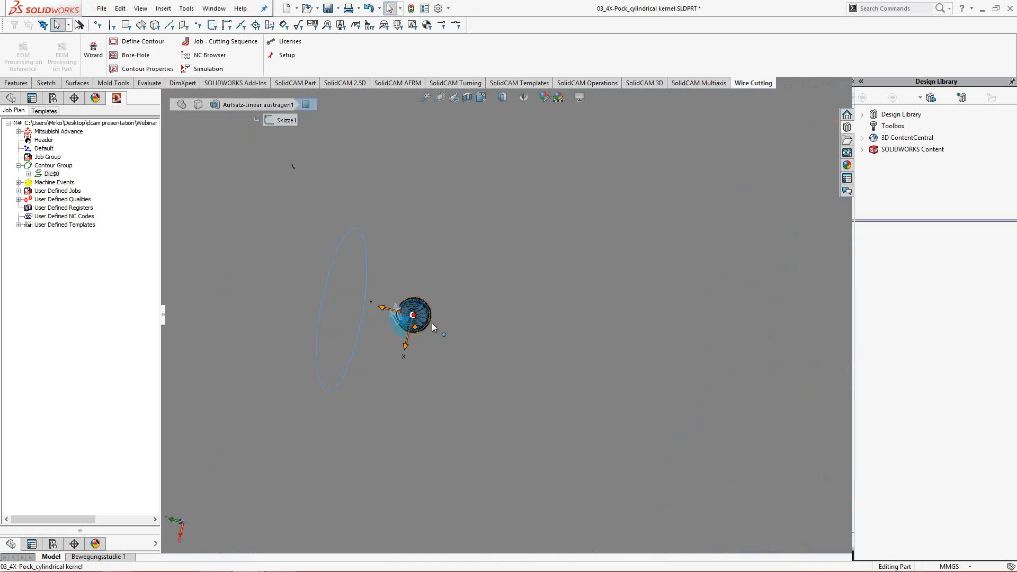
middle_click_drag(590, 154, 227, 265)
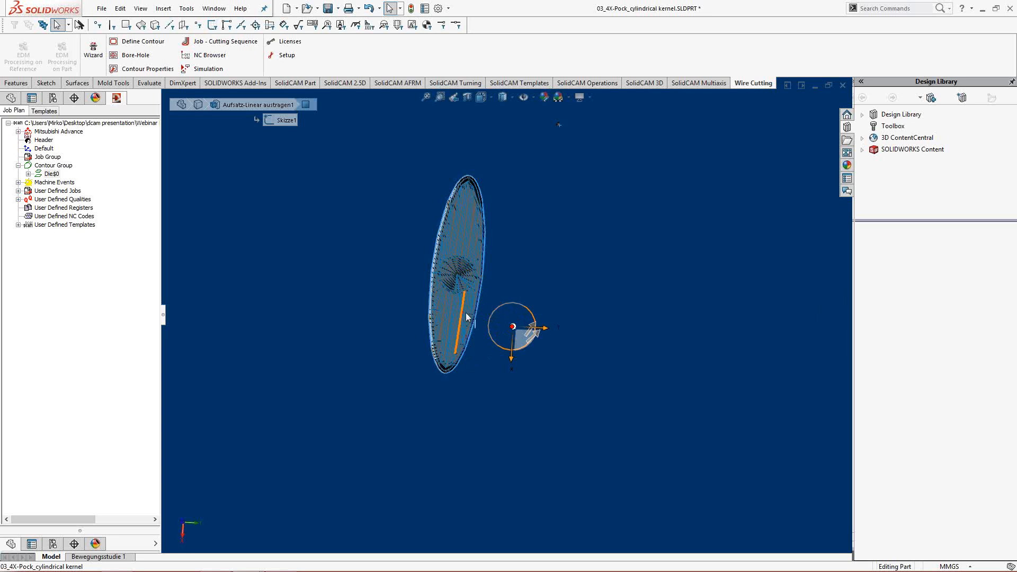
- Assign the user-defined job Die - separated immediately to the Die contour and open its simulation with the program data DEMO
left_click(18, 191)
left_click_drag(62, 202, 53, 174)
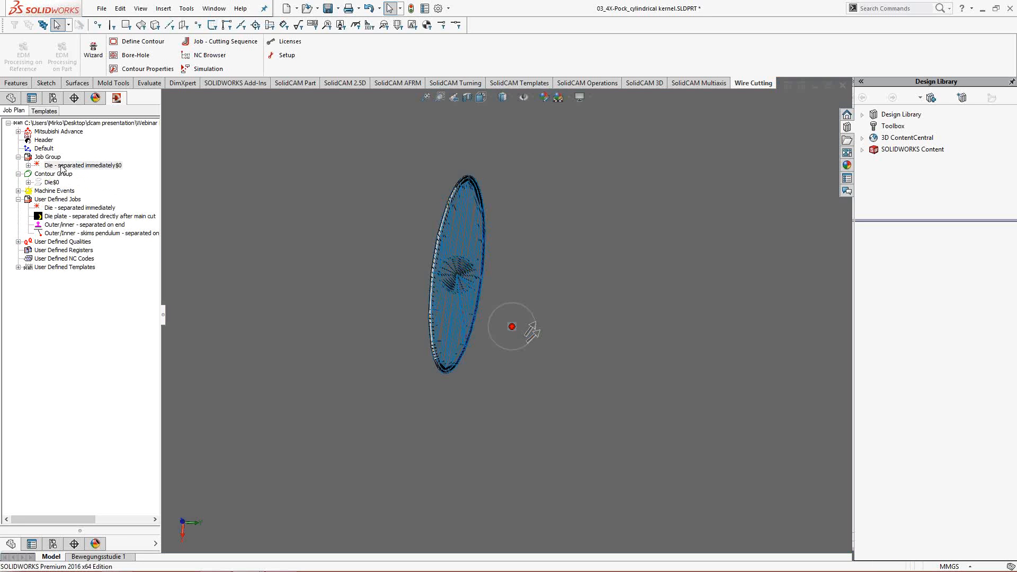
right_click(62, 167)
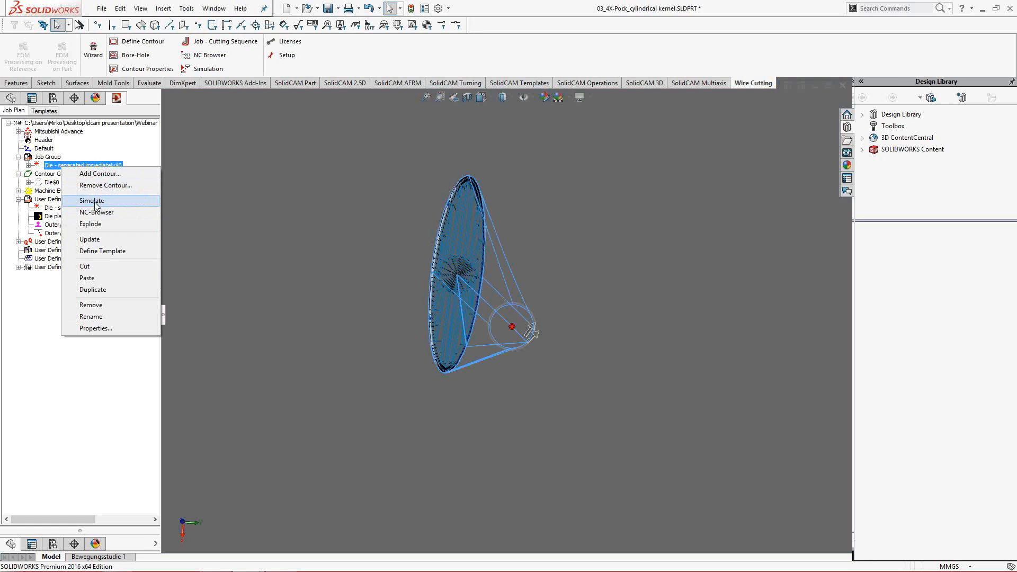
left_click(92, 200)
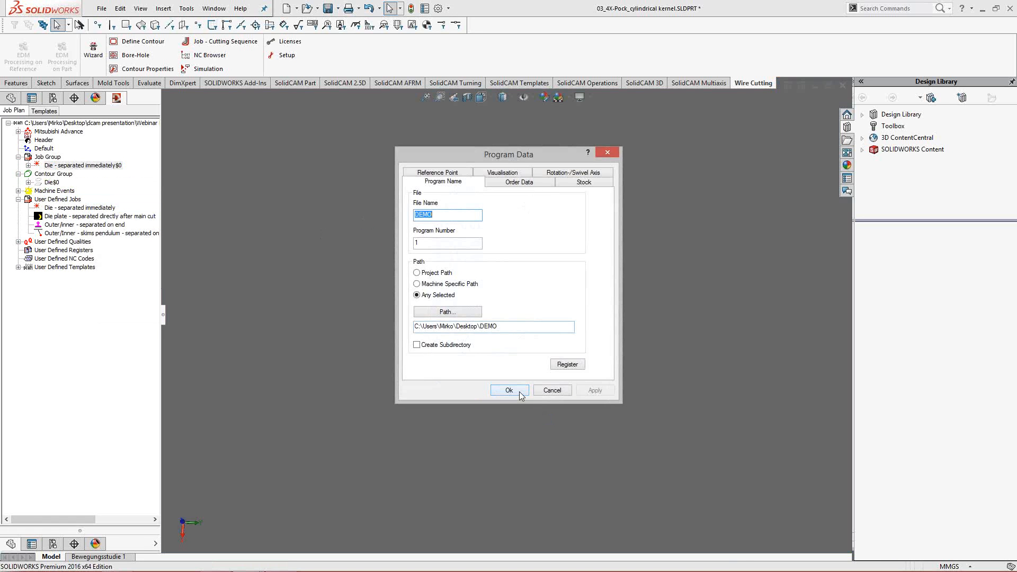
left_click(509, 390)
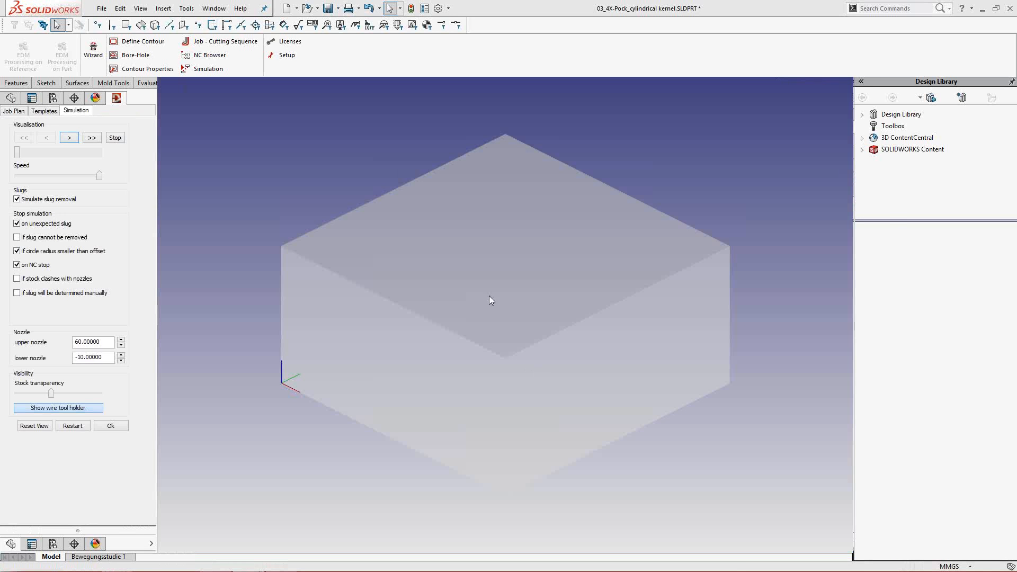
- Increase the stock transparency and run the destruction simulation through to the end
middle_click_drag(489, 295, 524, 345)
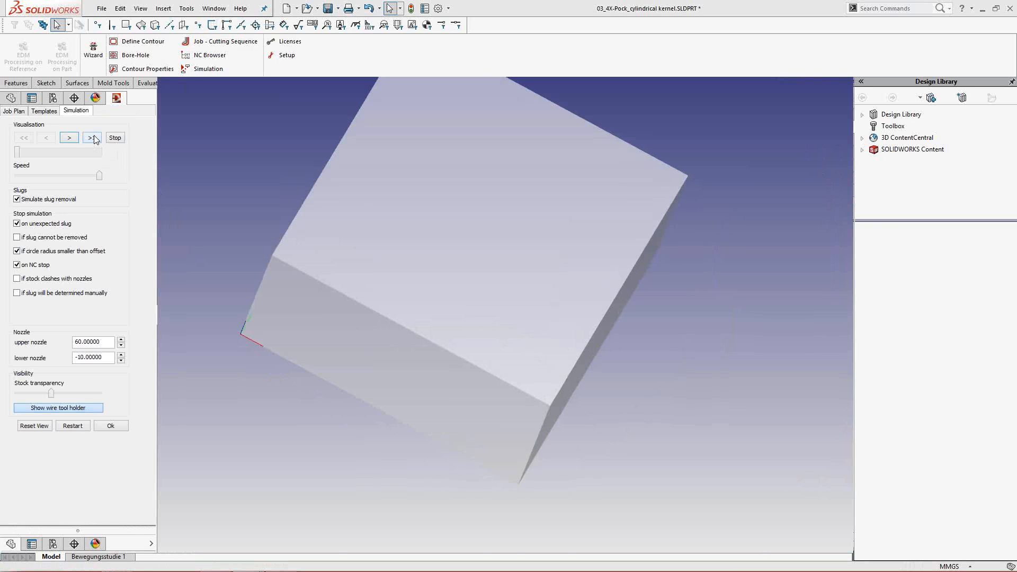
mouse_move(413, 312)
middle_mouse_down()
mouse_move(548, 239)
mouse_move(367, 412)
mouse_move(509, 367)
mouse_move(401, 336)
mouse_move(415, 324)
middle_mouse_up()
scroll(415, 324, "up", 1)
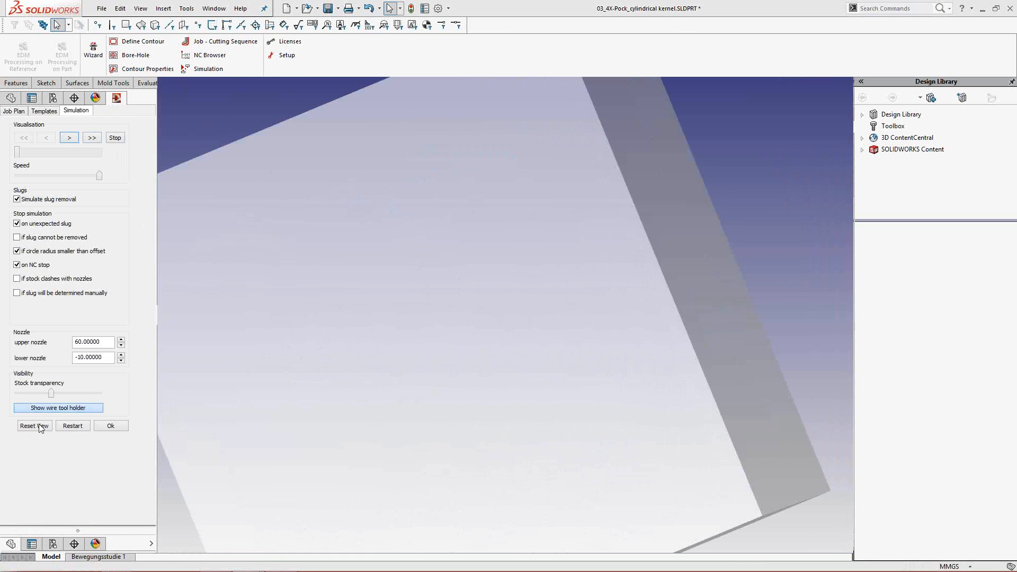
left_click_drag(52, 394, 58, 393)
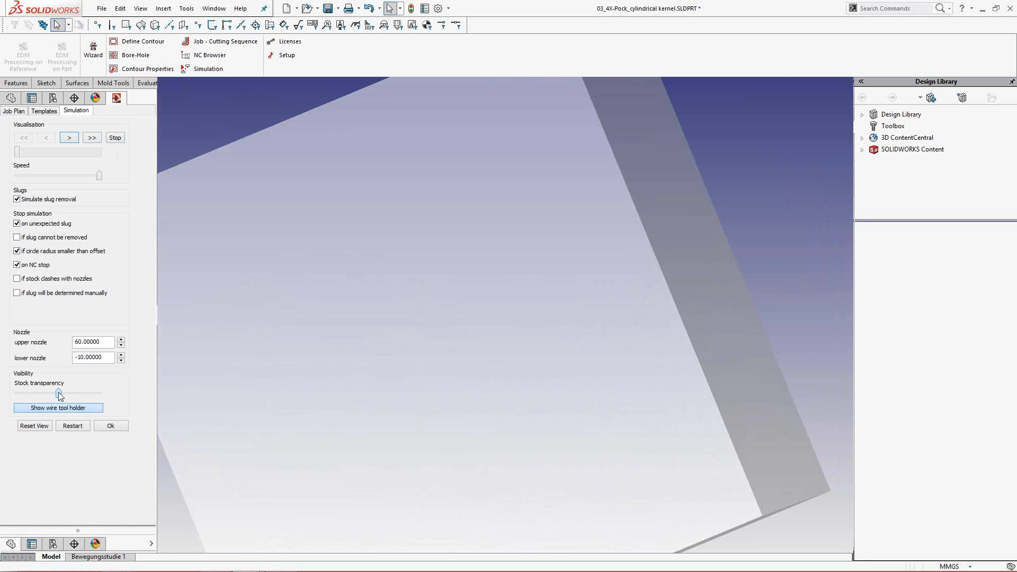
left_click(96, 141)
scroll(399, 368, "up", 2)
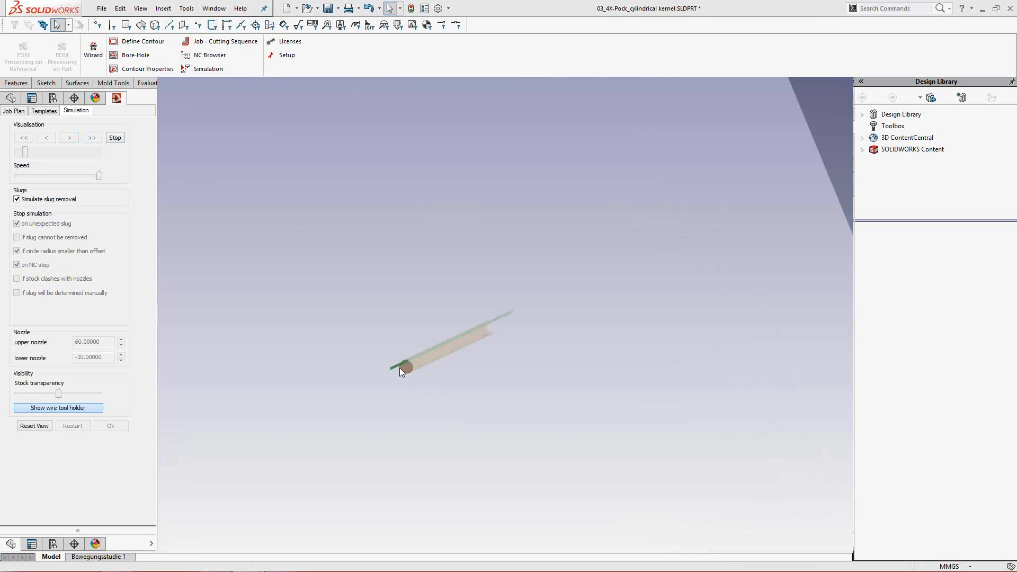
scroll(420, 374, "up", 4)
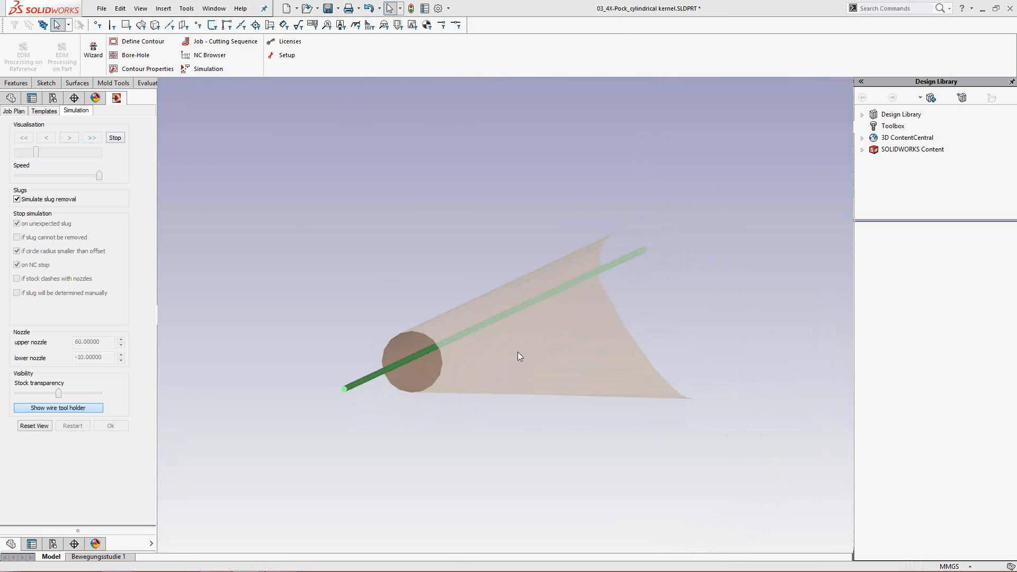
- Examine the simulated destruction from both ends of the lofted opening, stop the run and close the simulation
middle_click_drag(517, 352, 599, 364)
scroll(388, 290, "down", 4)
scroll(386, 291, "up", 1)
scroll(386, 290, "down", 5)
scroll(575, 341, "up", 6)
middle_click_drag(510, 325, 460, 324)
scroll(506, 333, "up", 4)
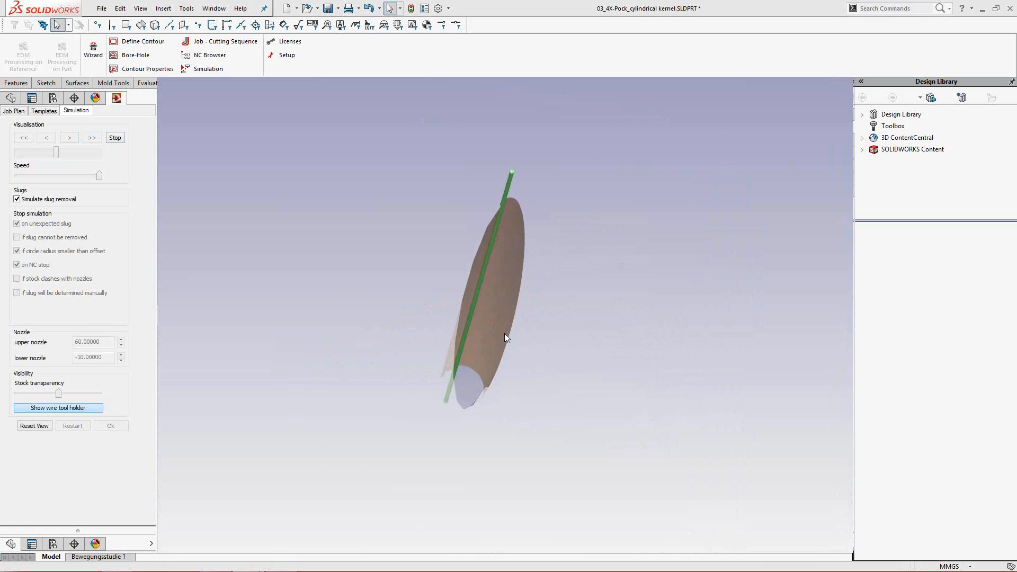
middle_click_drag(494, 317, 494, 323)
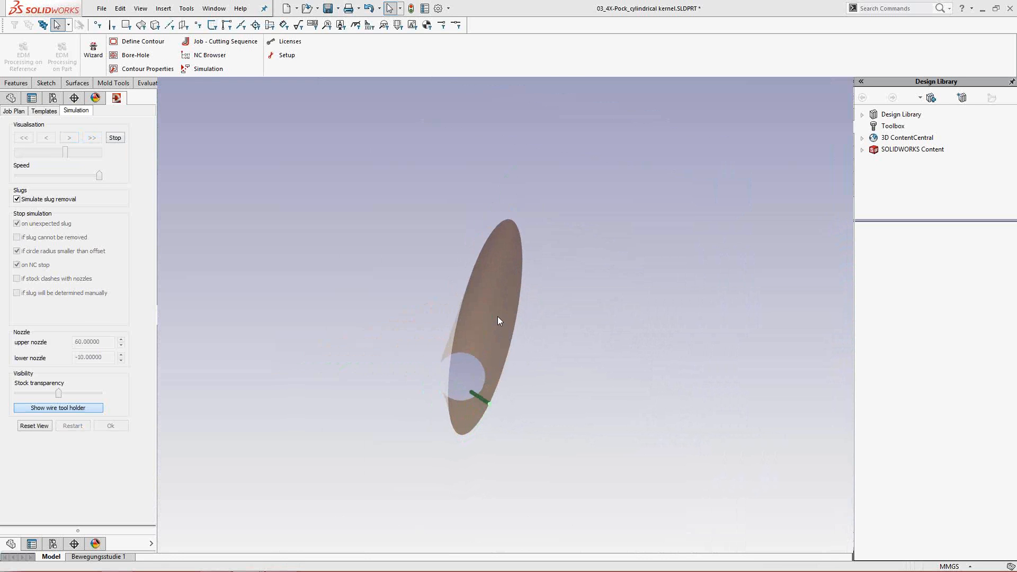
middle_click_drag(515, 320, 653, 381)
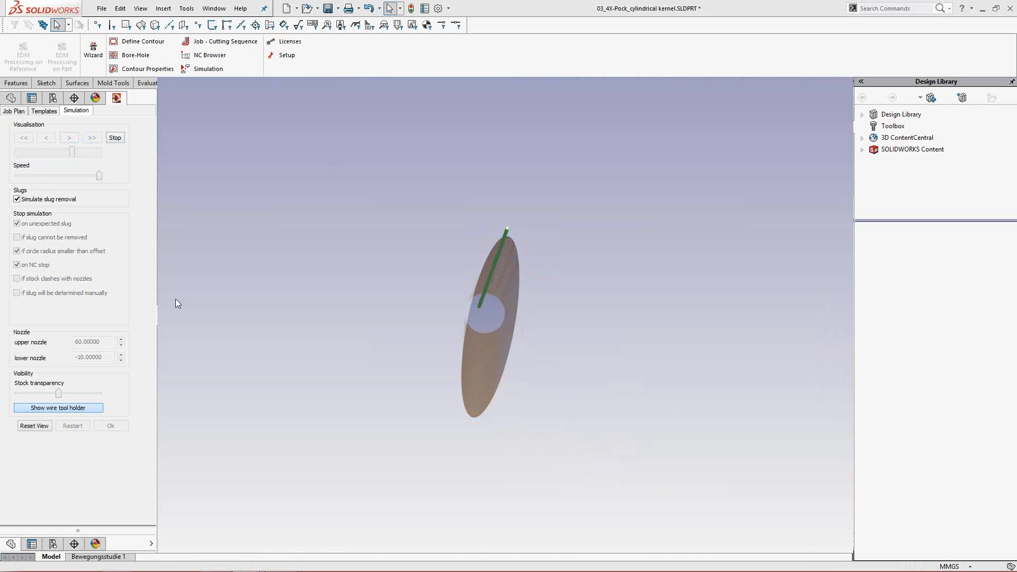
left_click(115, 138)
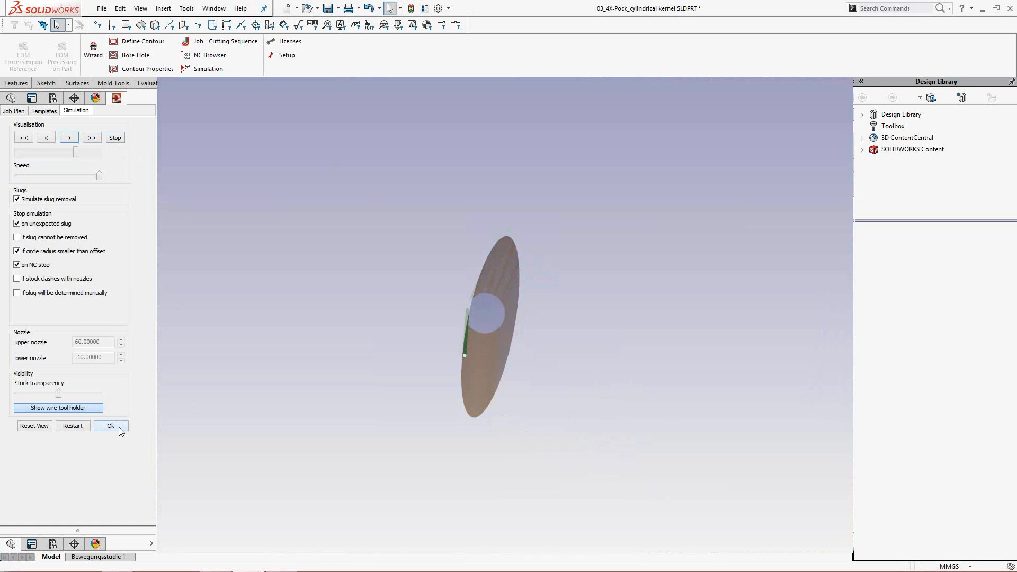
left_click(119, 427)
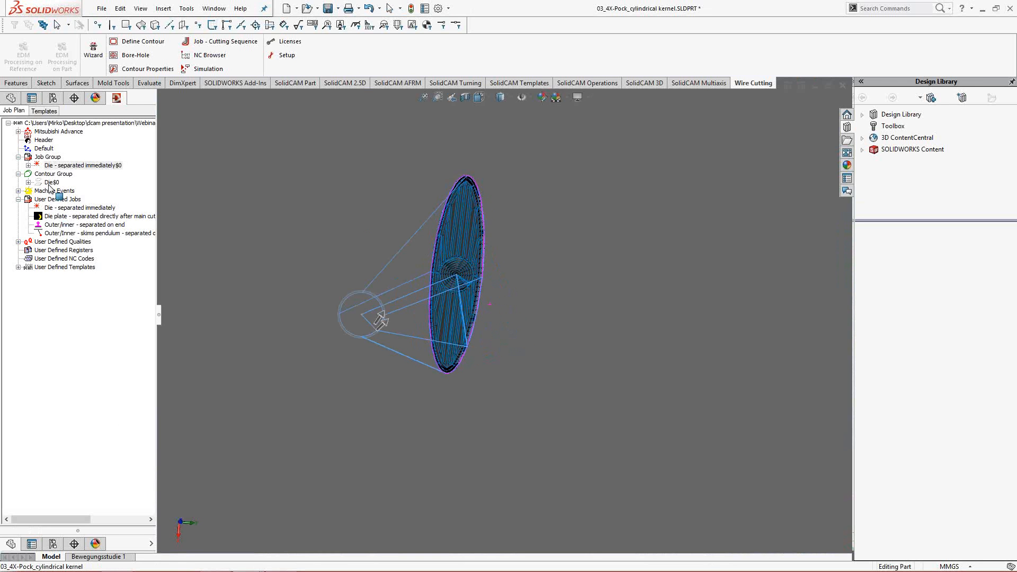
- Try the Spiral destruction algorithm for the Die contour, check its islands options and discard the changes
left_click(28, 183)
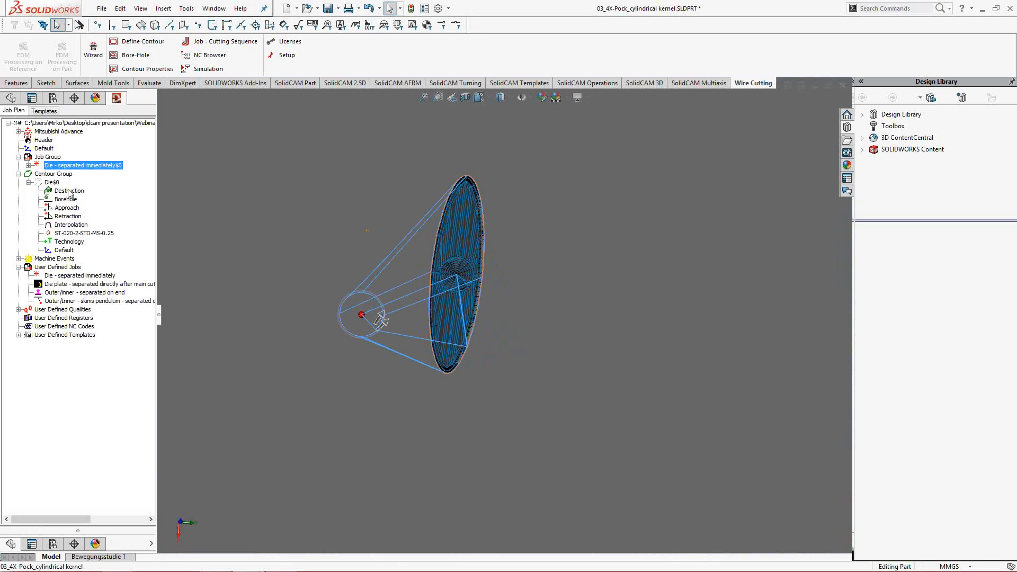
left_click(69, 191)
double_click(68, 192)
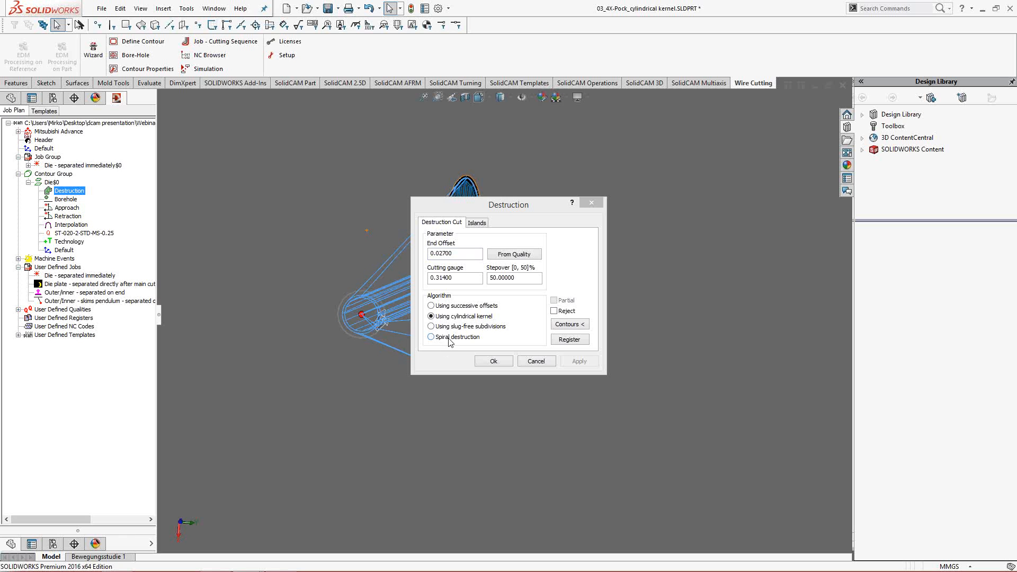
left_click(432, 337)
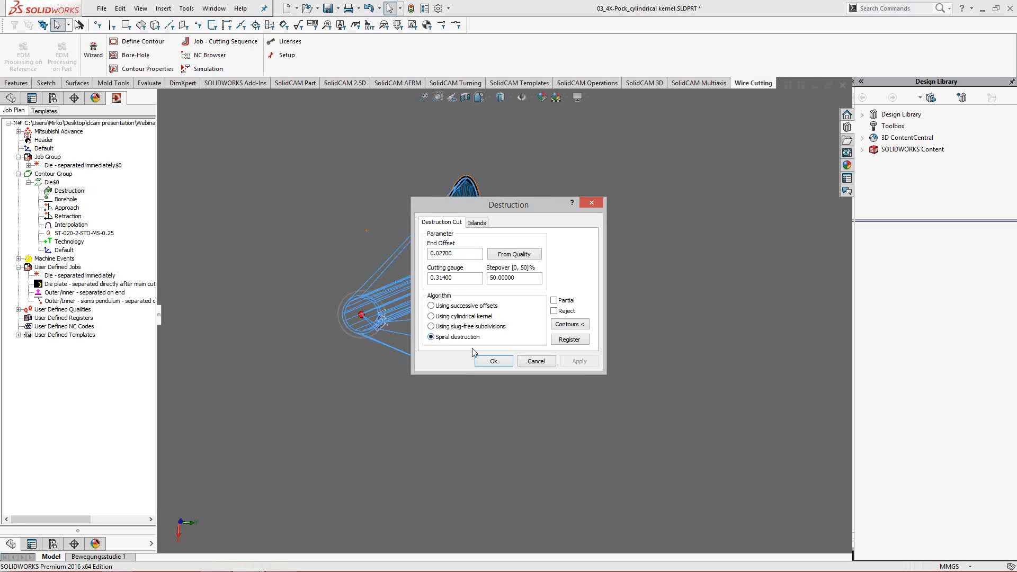
left_click(477, 223)
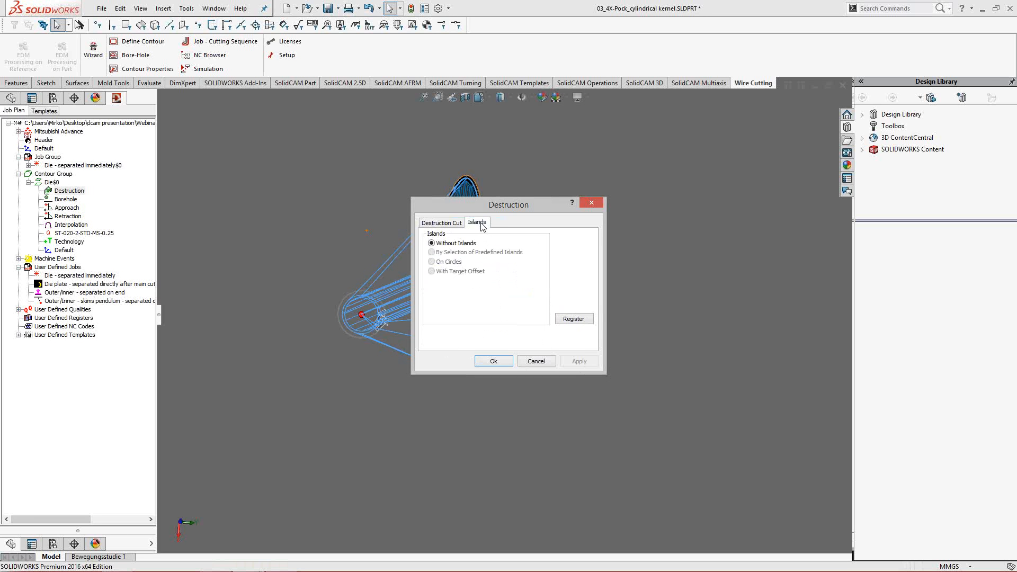
left_click(452, 224)
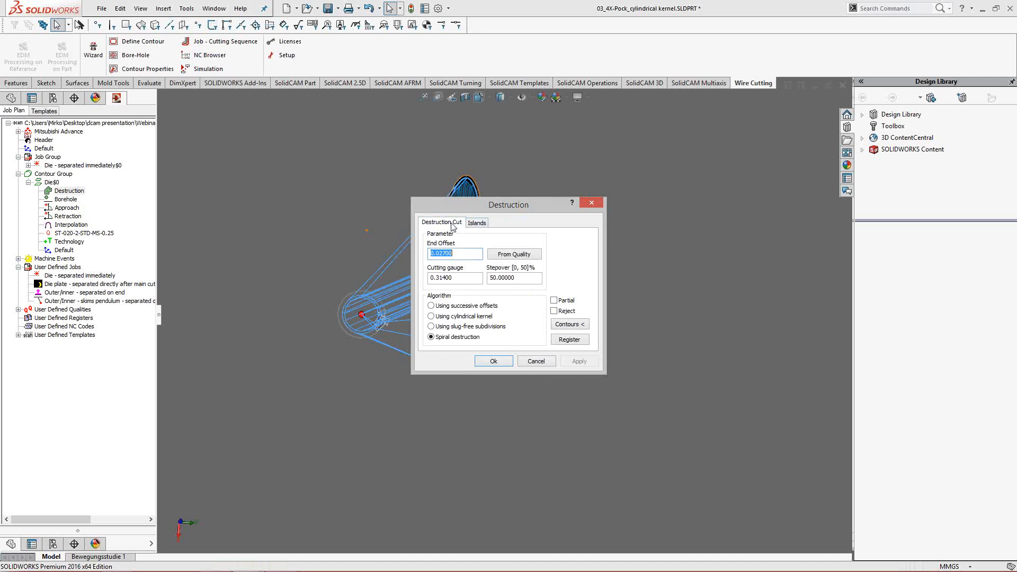
left_click(537, 361)
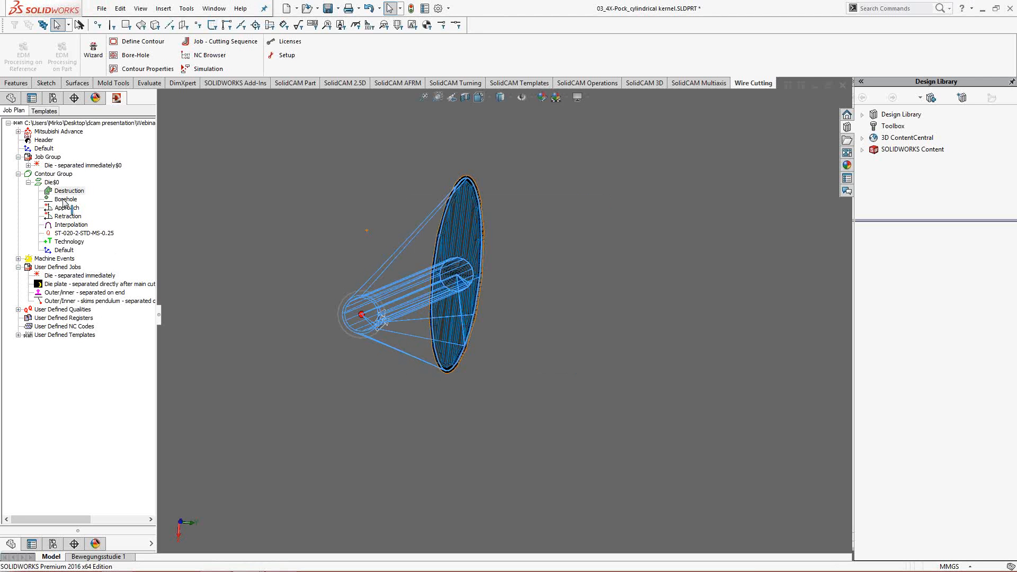
left_click(29, 183)
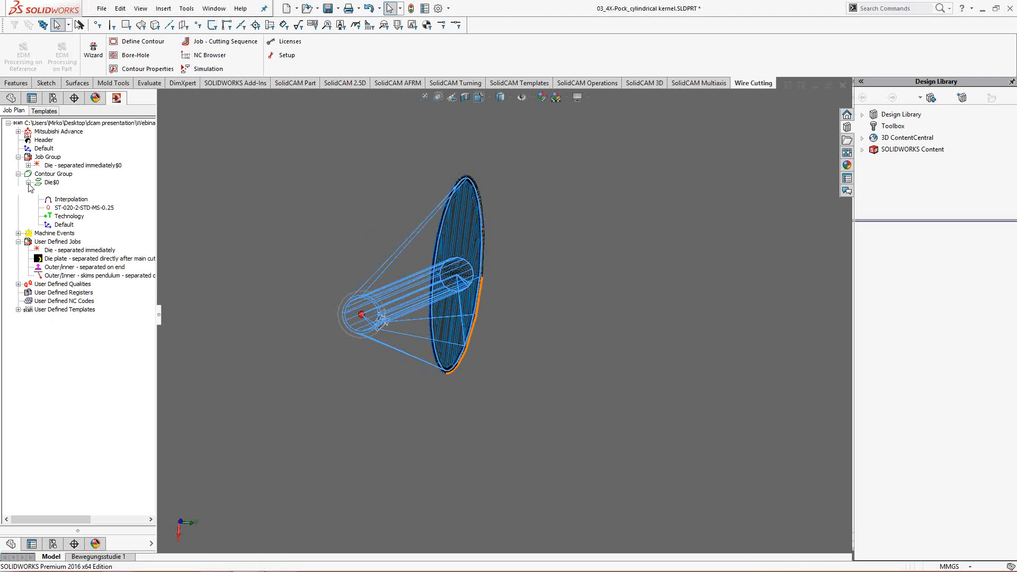
- Define another 4-axis contour from the Cut-Loft3 geometry with outer contours filtered out
right_click(64, 175)
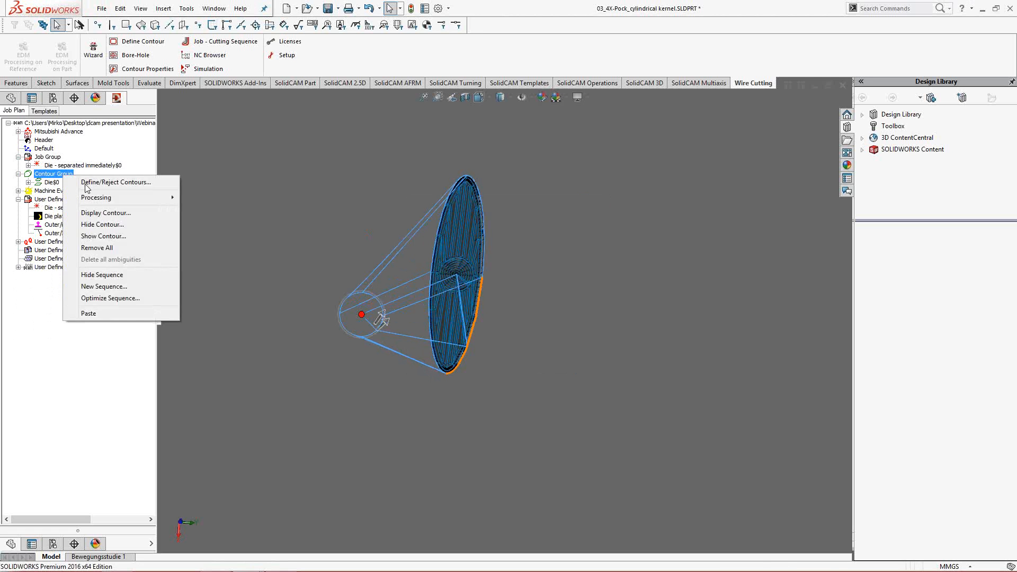
left_click(141, 187)
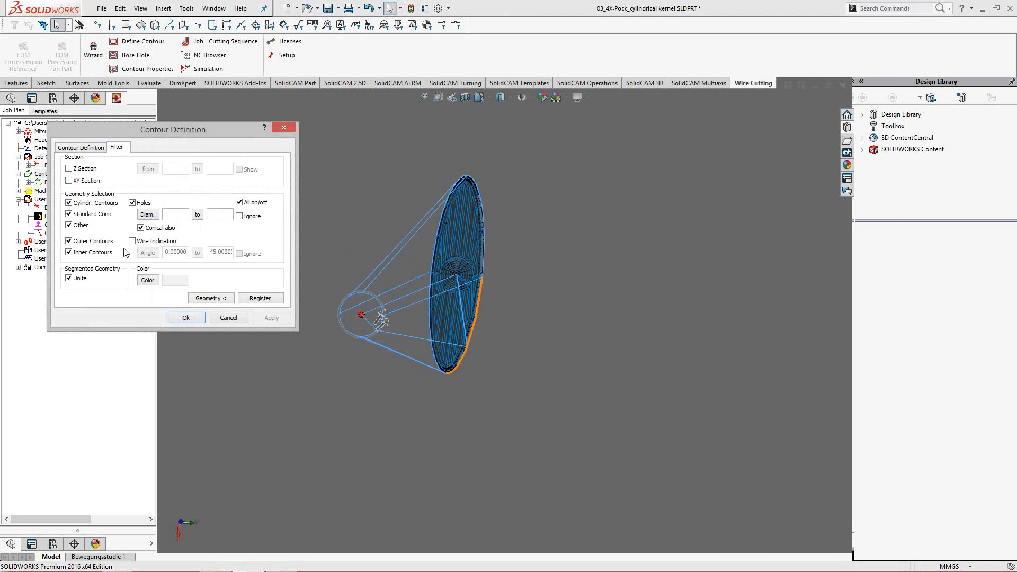
left_click(88, 243)
left_click(211, 300)
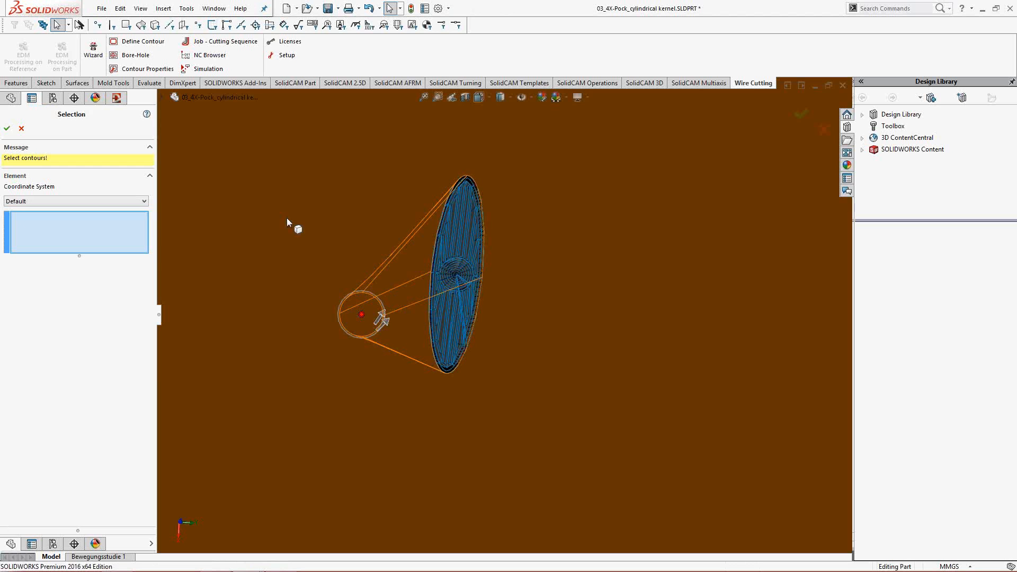
left_click(287, 219)
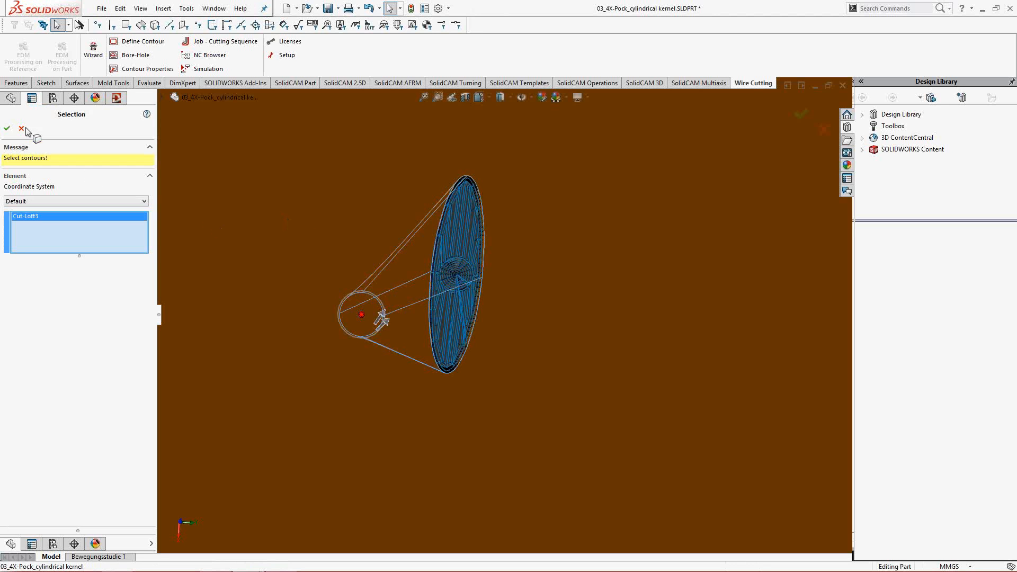
left_click(7, 129)
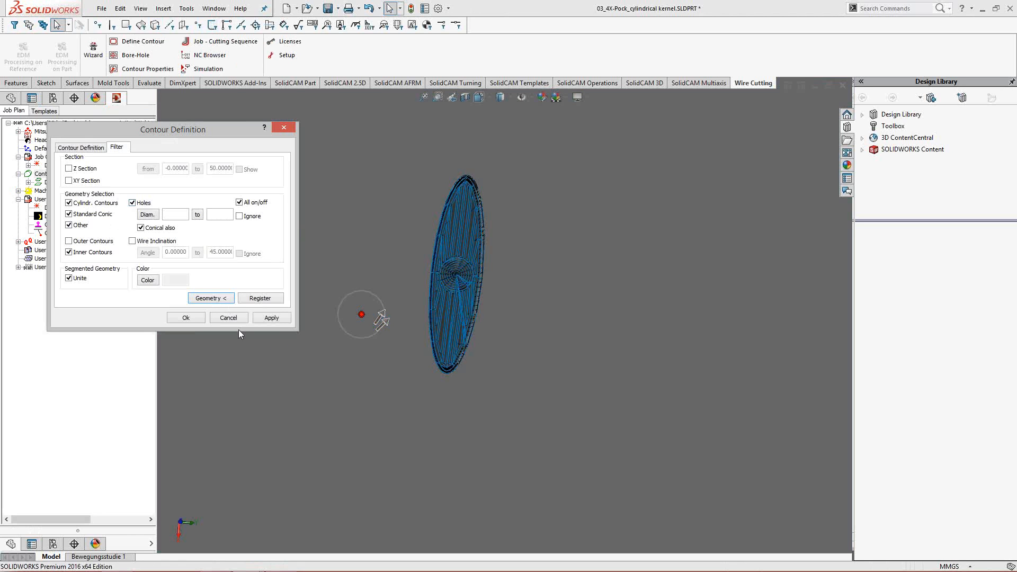
left_click(274, 318)
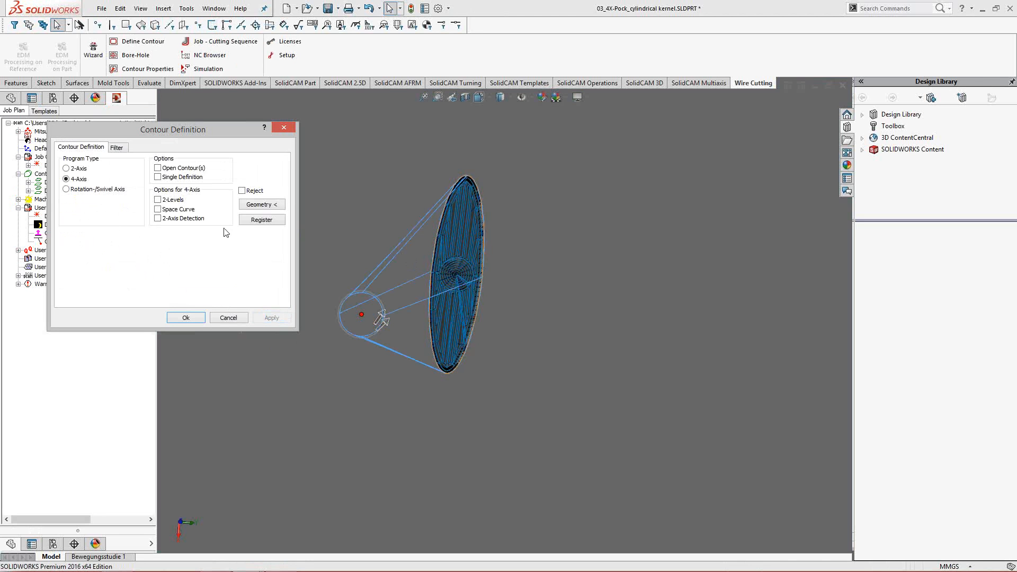
left_click(180, 317)
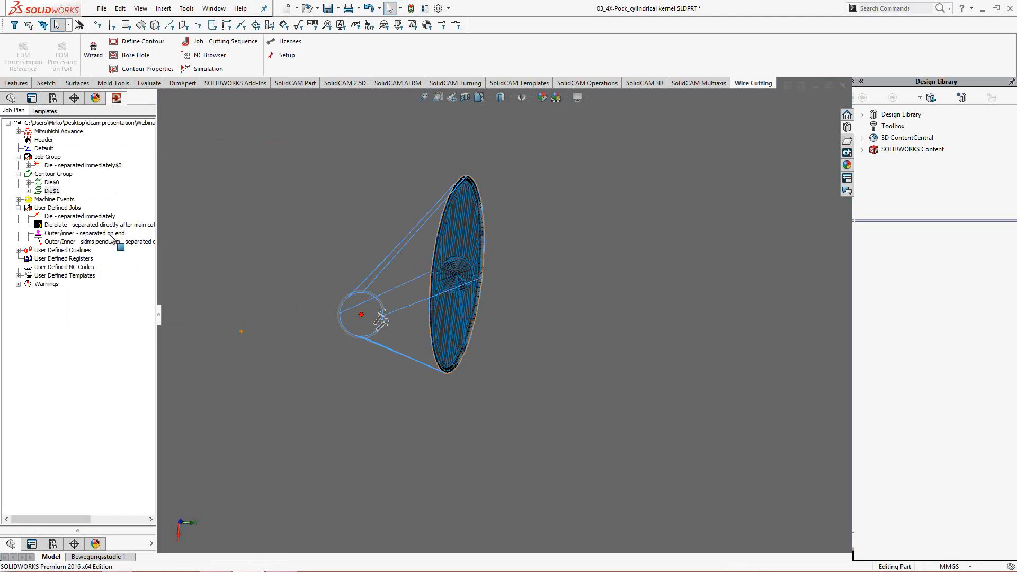
- Add a point borehole to the Die$1 contour using predefined borehole geometry, picking the circle at the opening's round end
right_click(56, 195)
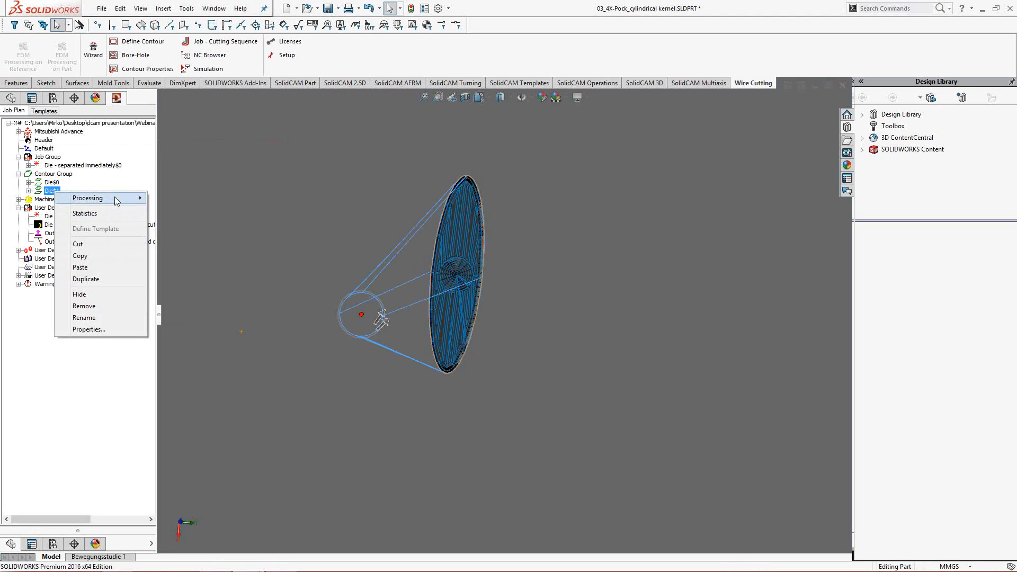
mouse_move(117, 199)
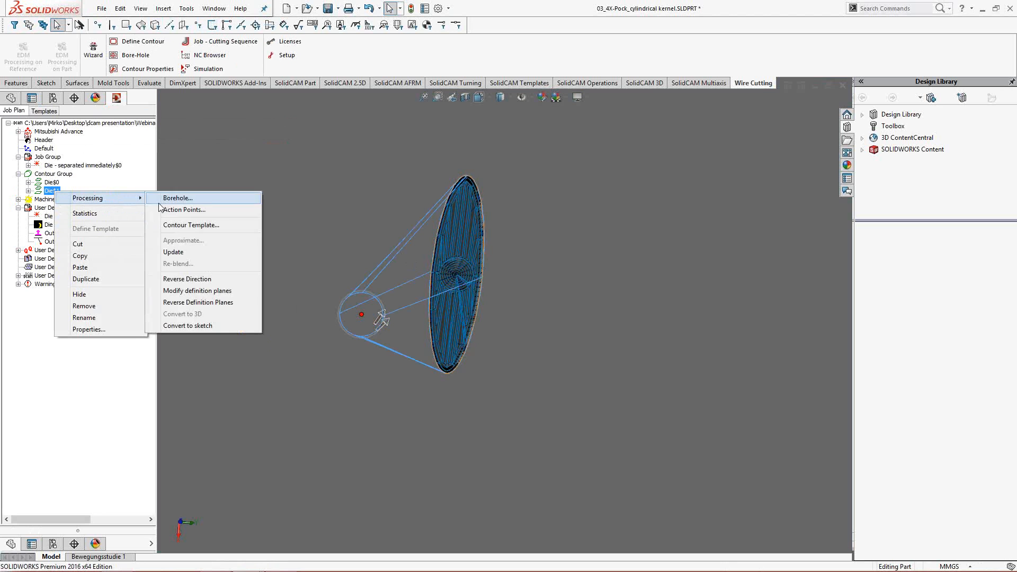
left_click(185, 200)
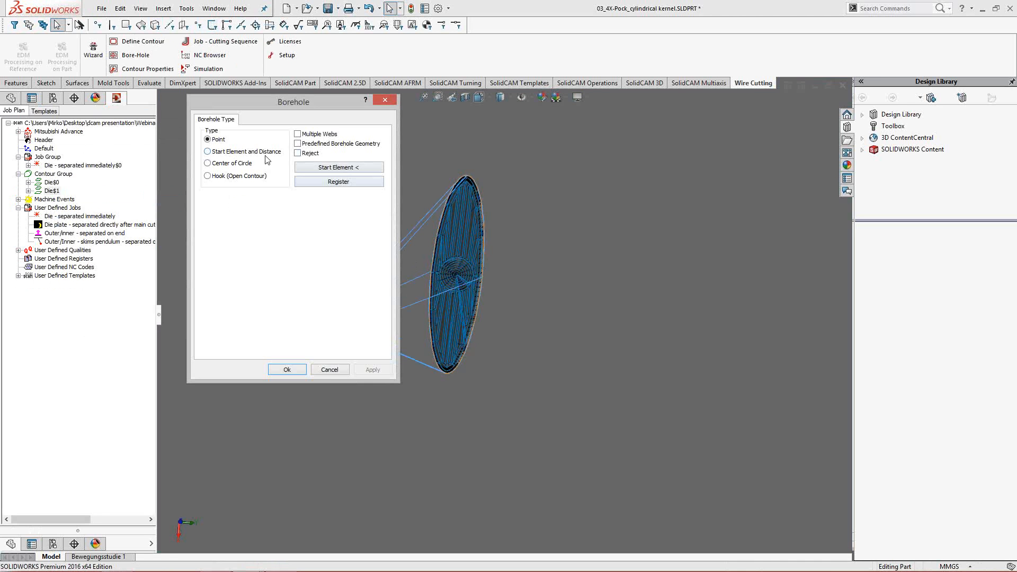
left_click(313, 145)
left_click(328, 167)
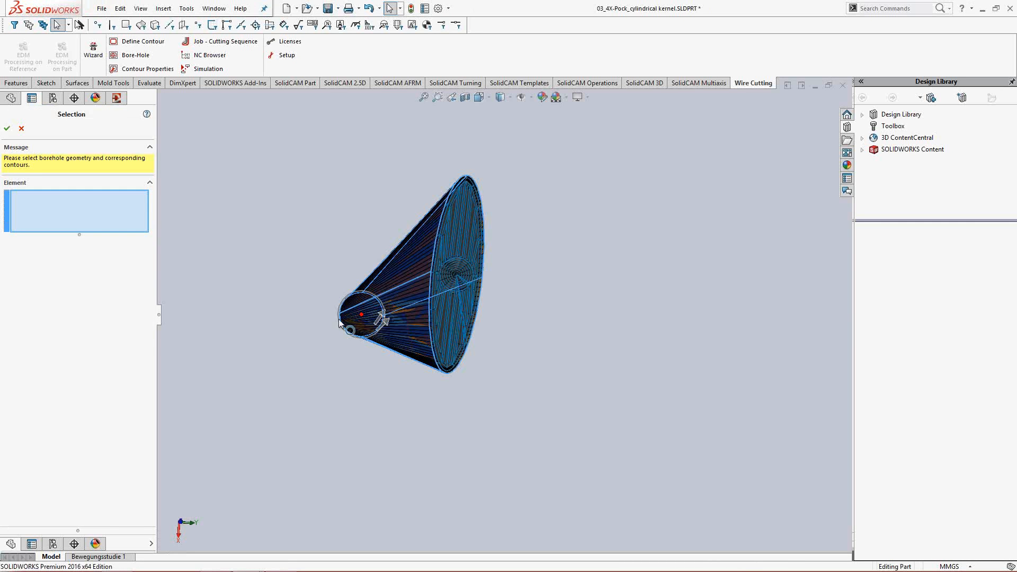
left_click(339, 320)
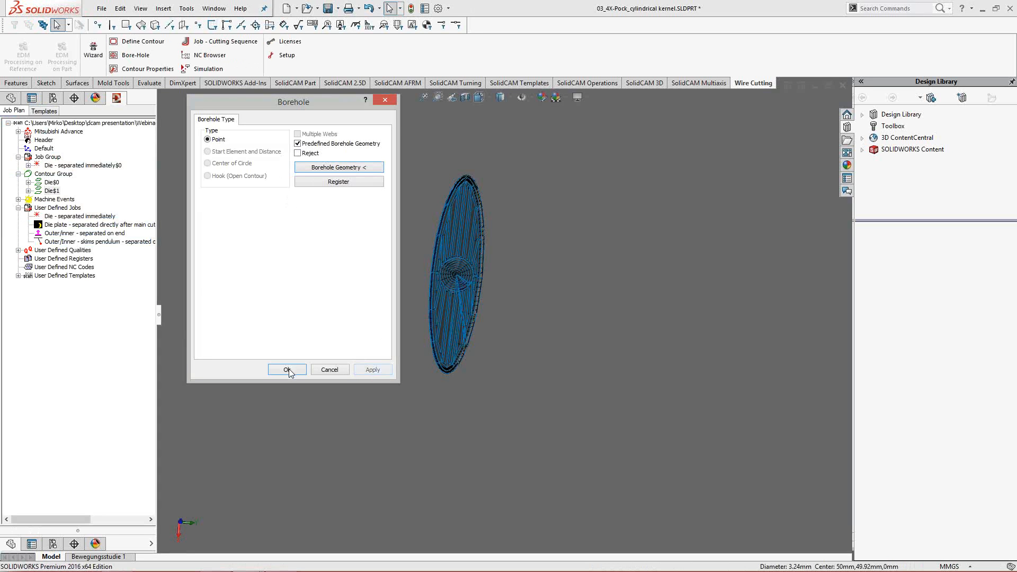
left_click(288, 370)
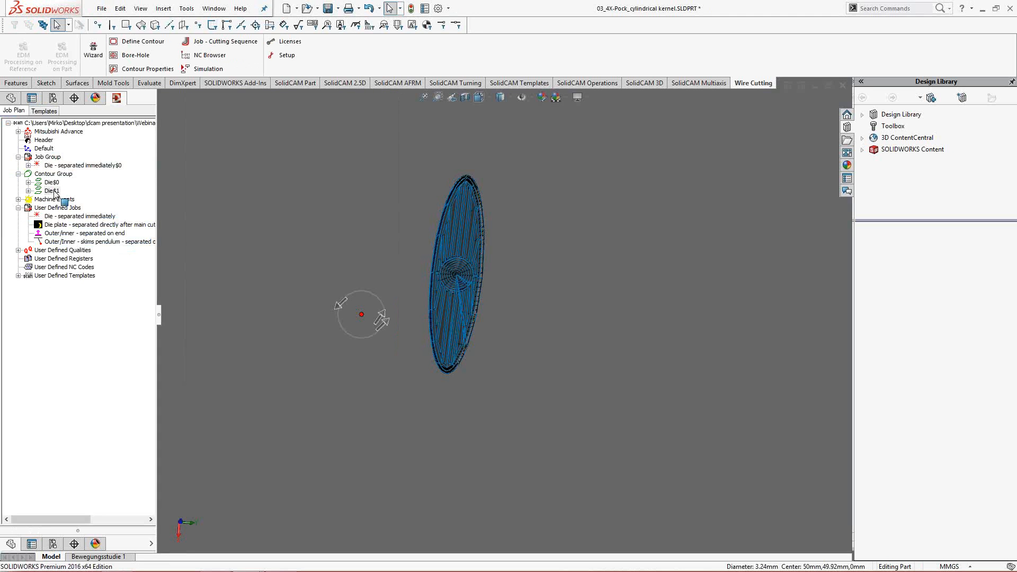
- Assign approach/retraction, interpolation, the ST-020-2-STD-MS-0.25 quality and technology properties to the Die$1 contour
right_click(54, 191)
mouse_move(75, 199)
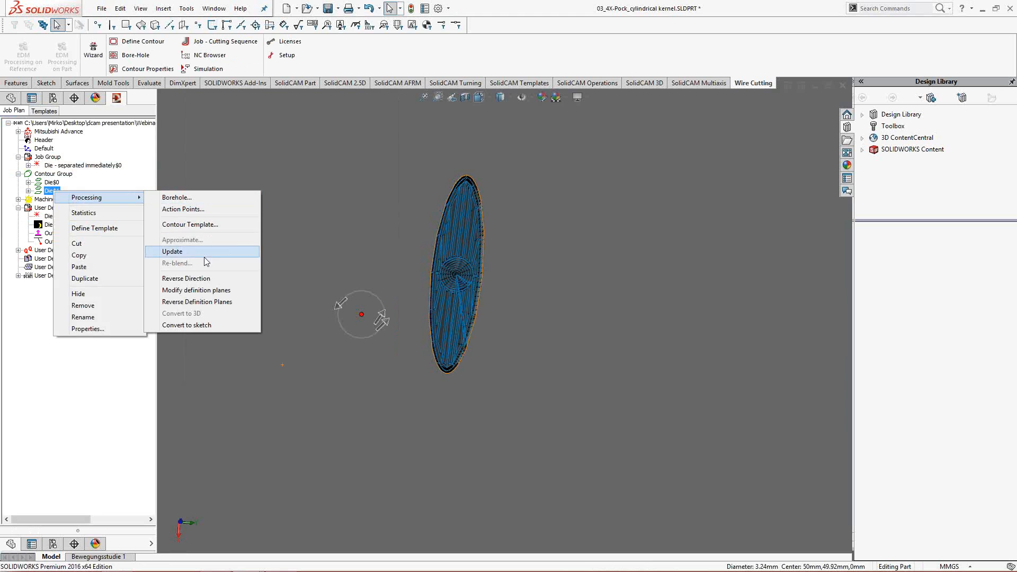
left_click(205, 226)
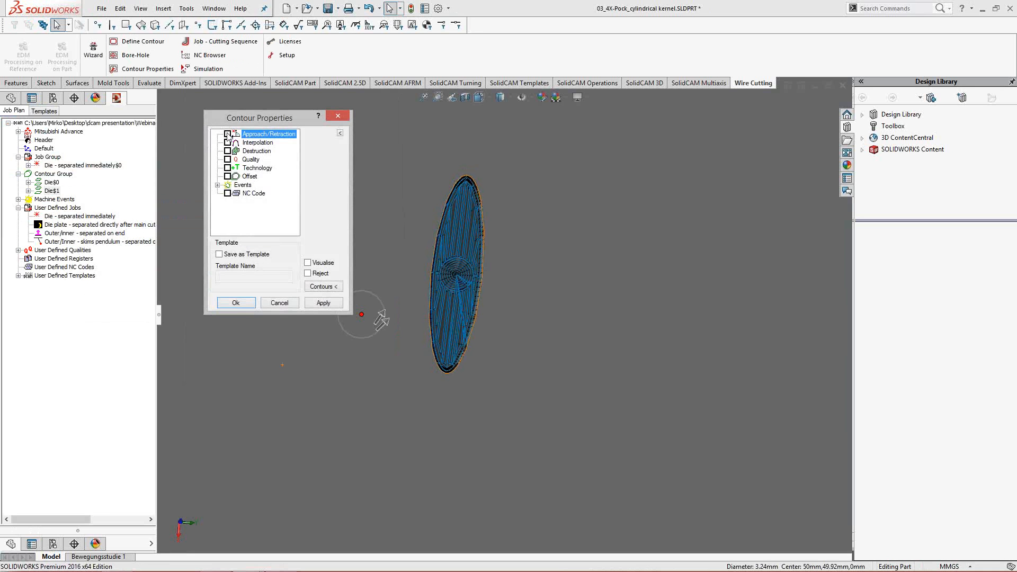
left_click(228, 135)
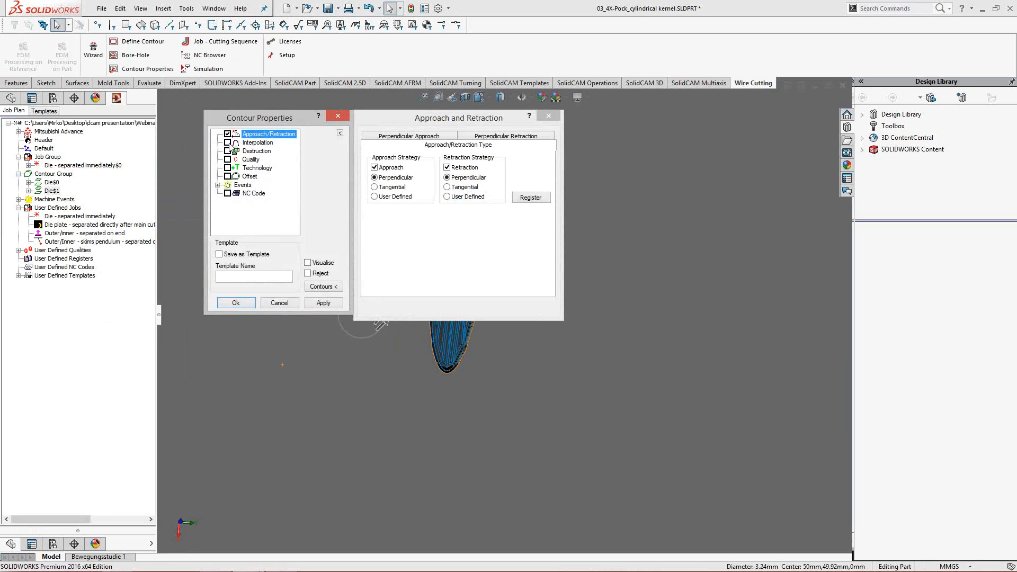
left_click(228, 143)
left_click(228, 160)
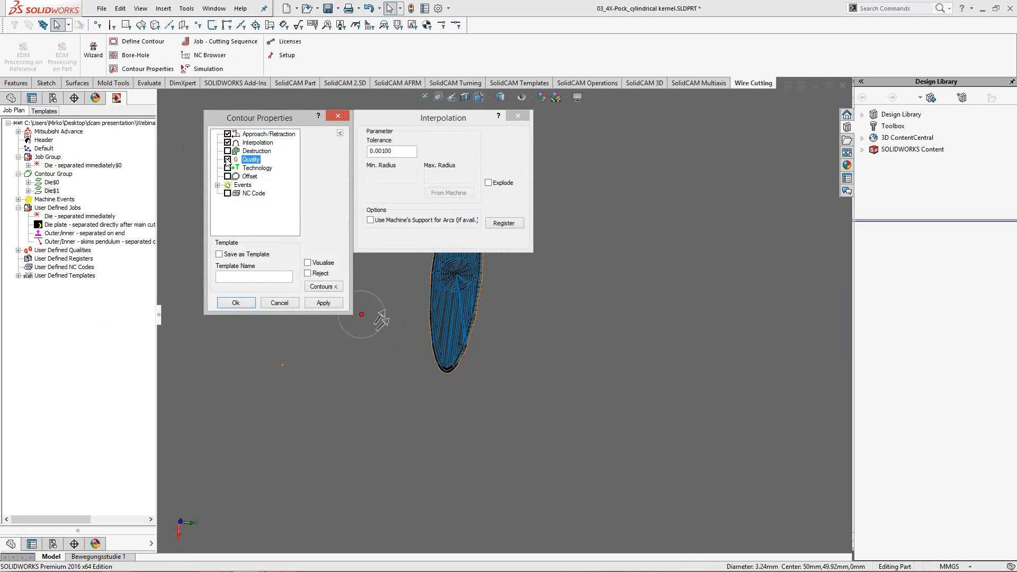
left_click(228, 168)
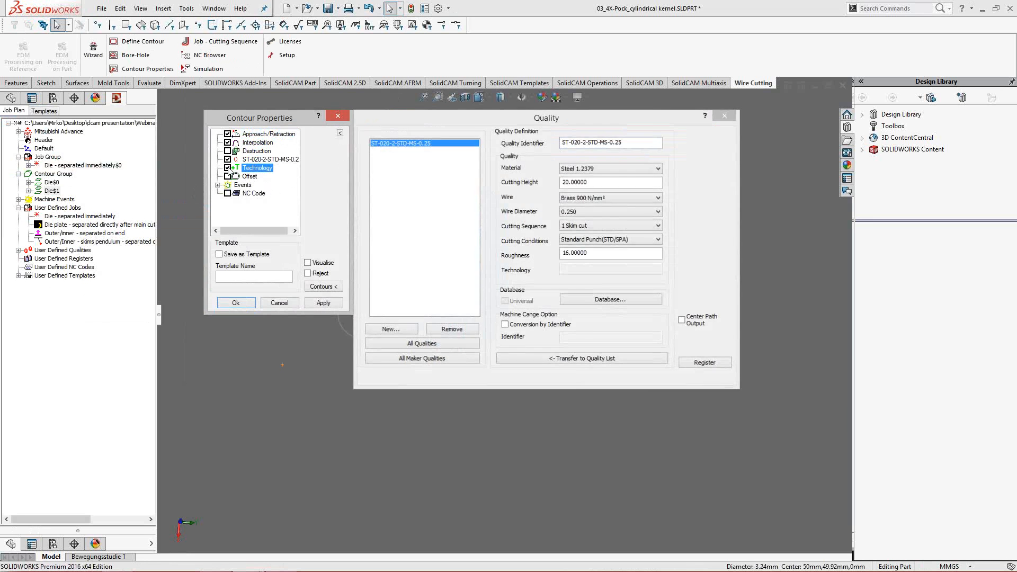
left_click(316, 303)
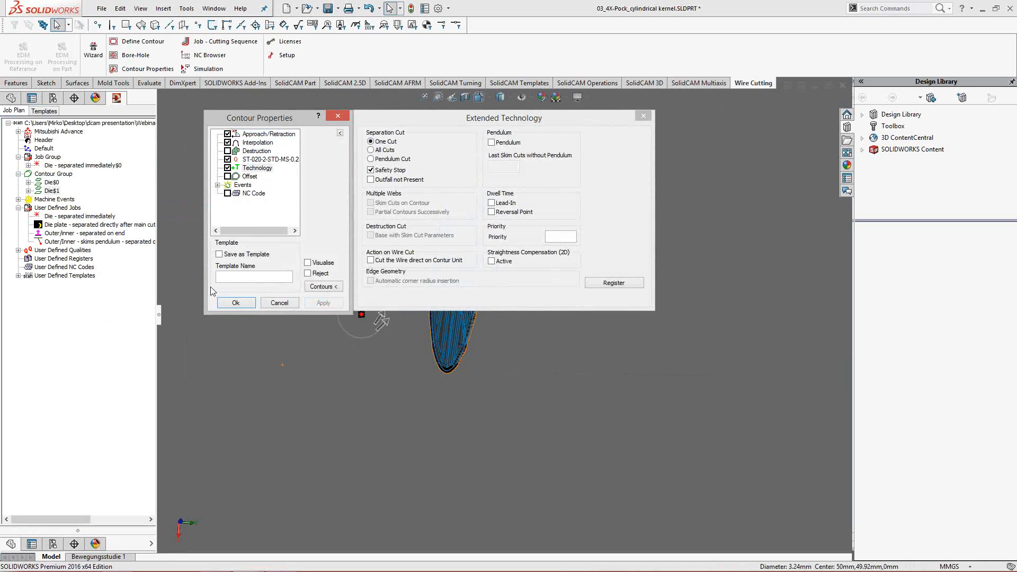
left_click(236, 302)
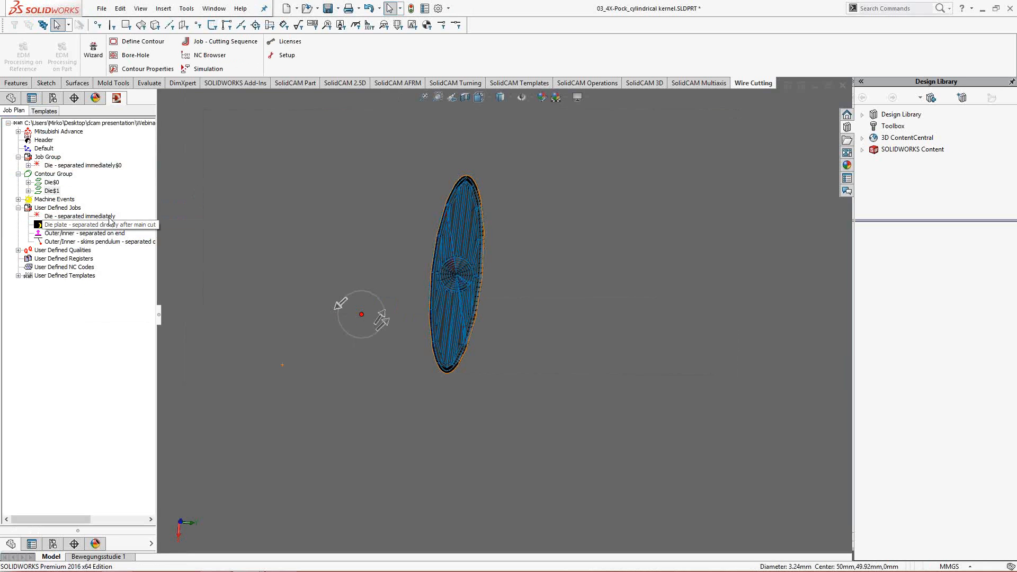
- Add a spiral destruction cut to the Die$1 contour, taking end offset, cutting gauge and stepover from the quality
right_click(57, 191)
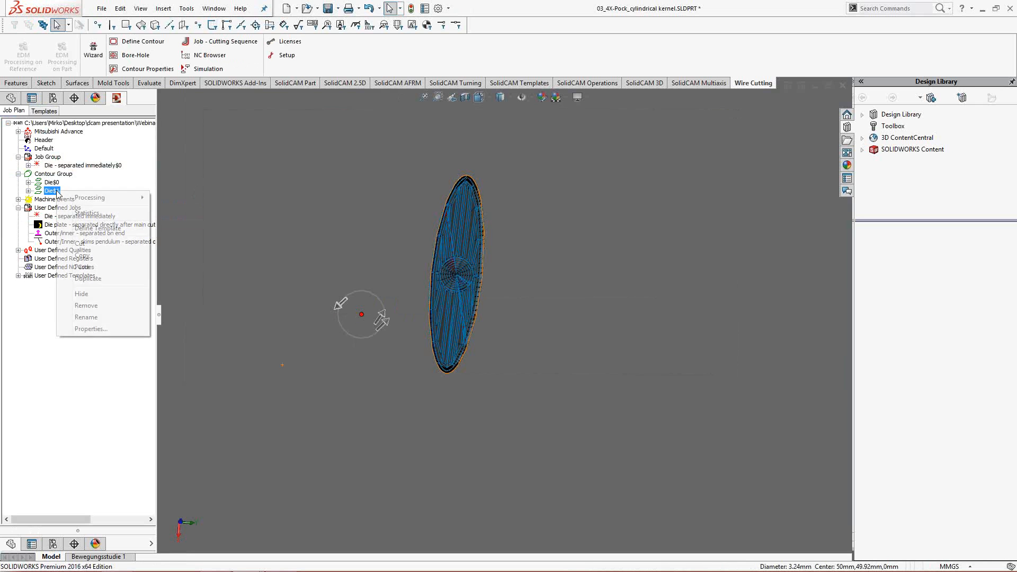
mouse_move(121, 197)
left_click(211, 225)
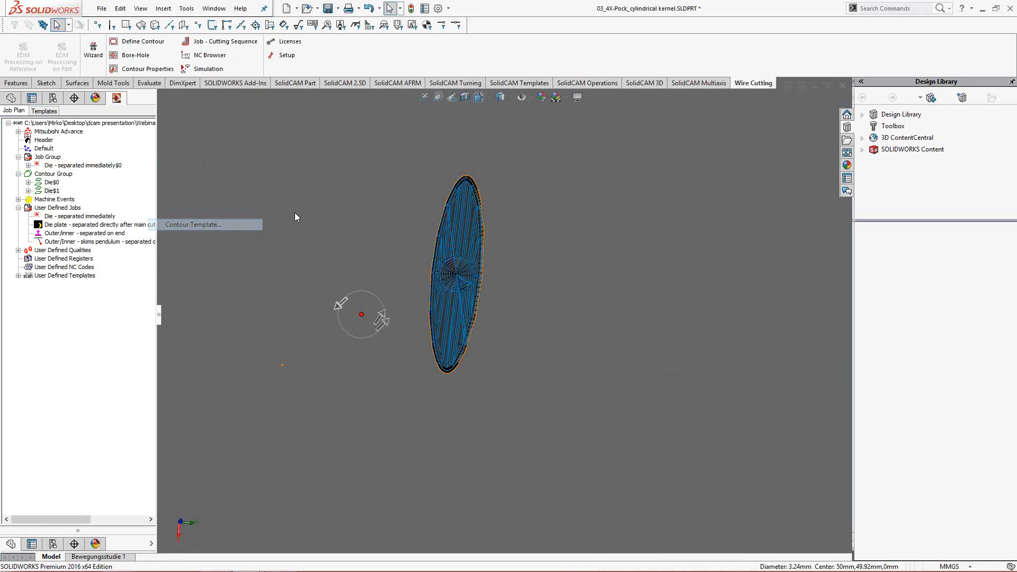
left_click(227, 152)
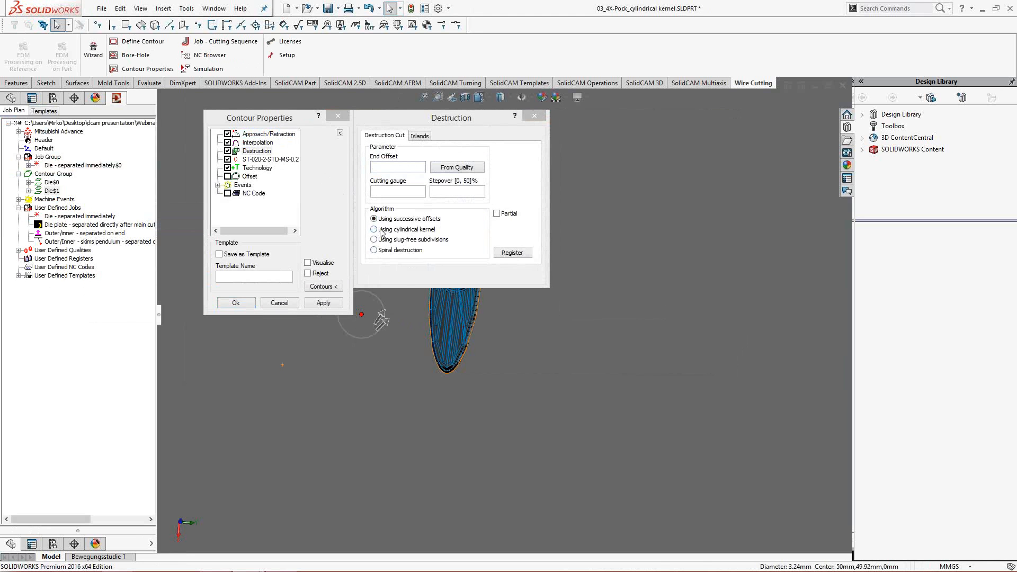
left_click(383, 253)
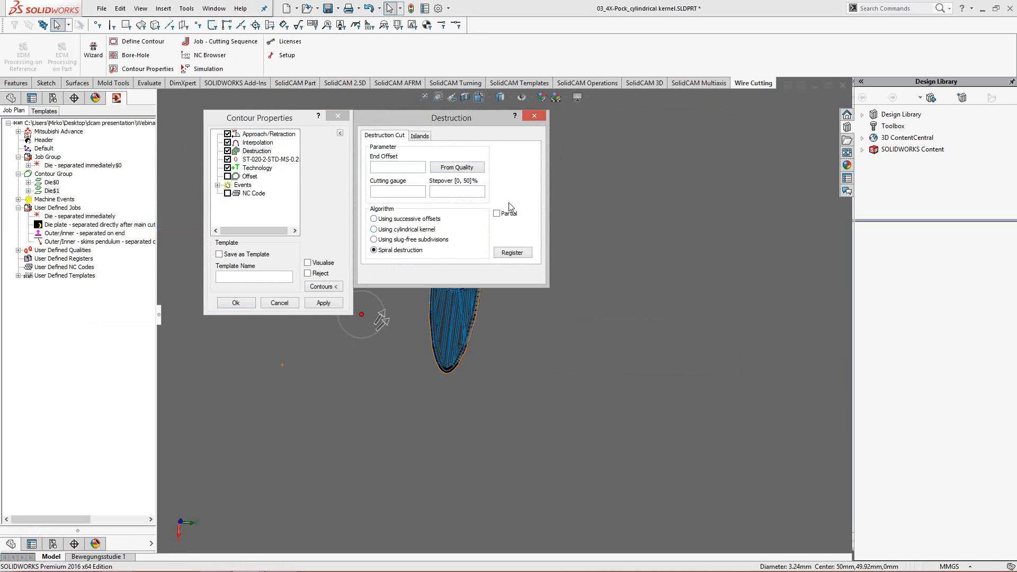
left_click(458, 168)
left_click(326, 304)
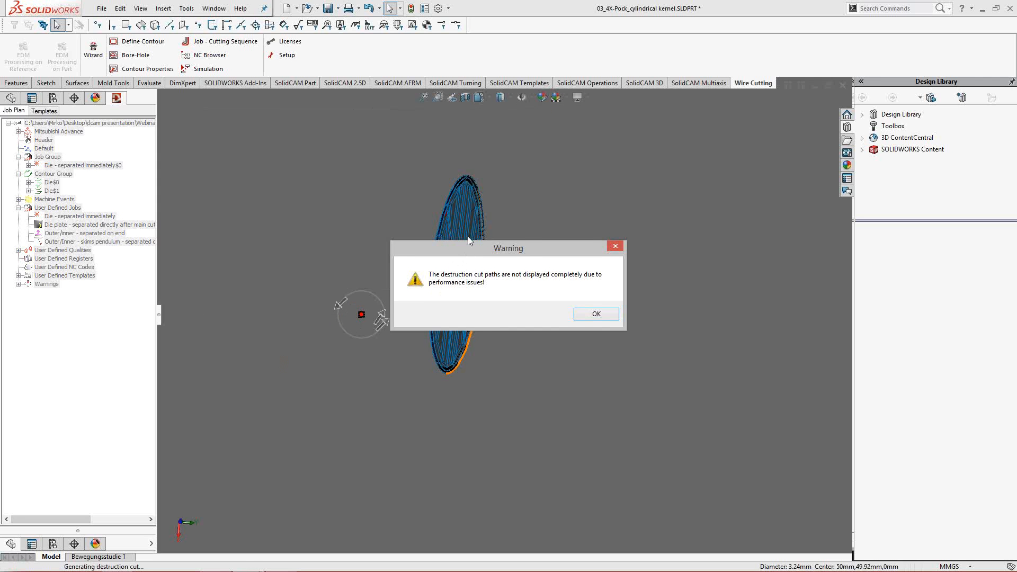
left_click_drag(468, 237, 572, 140)
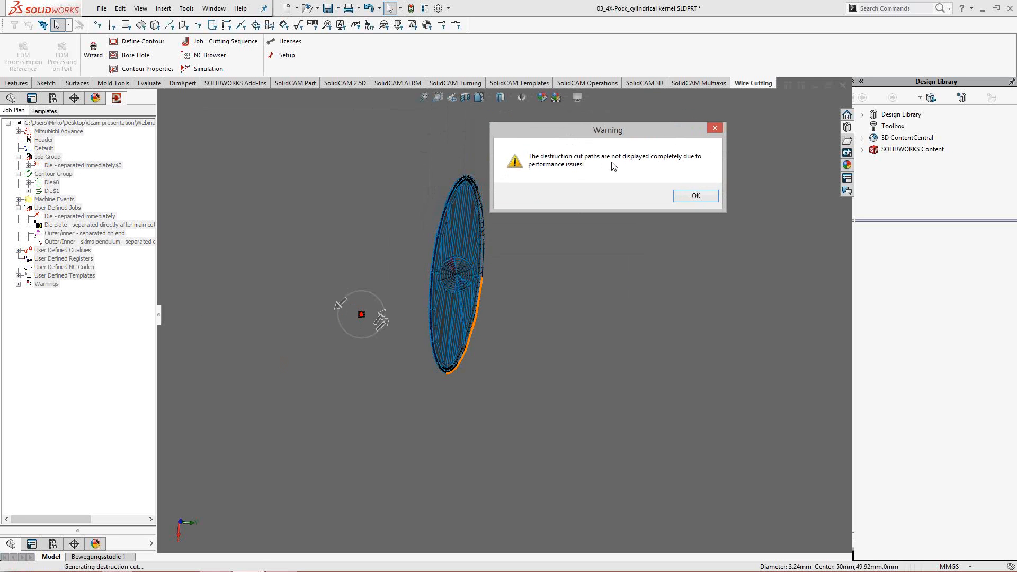
left_click(696, 196)
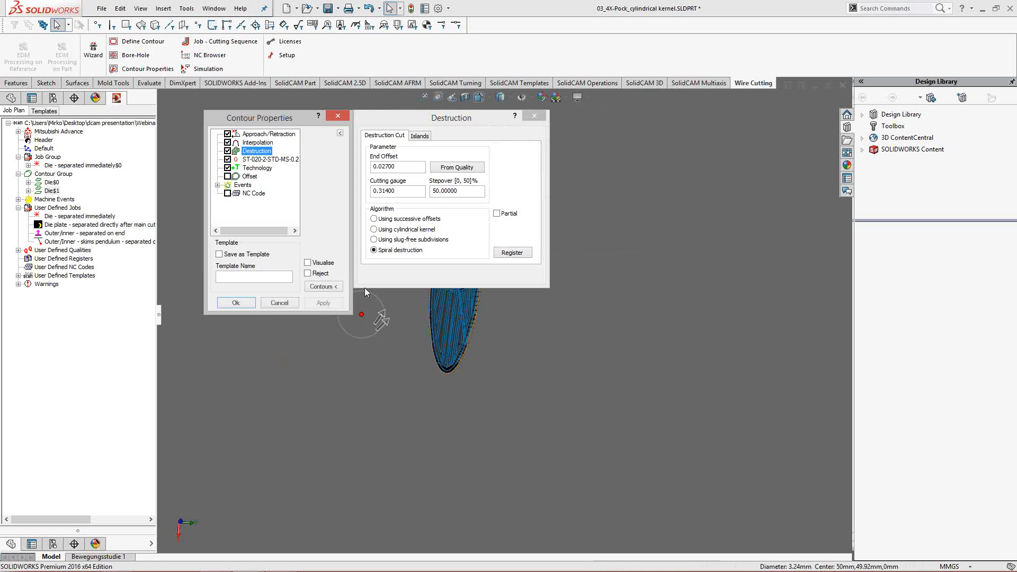
left_click(237, 303)
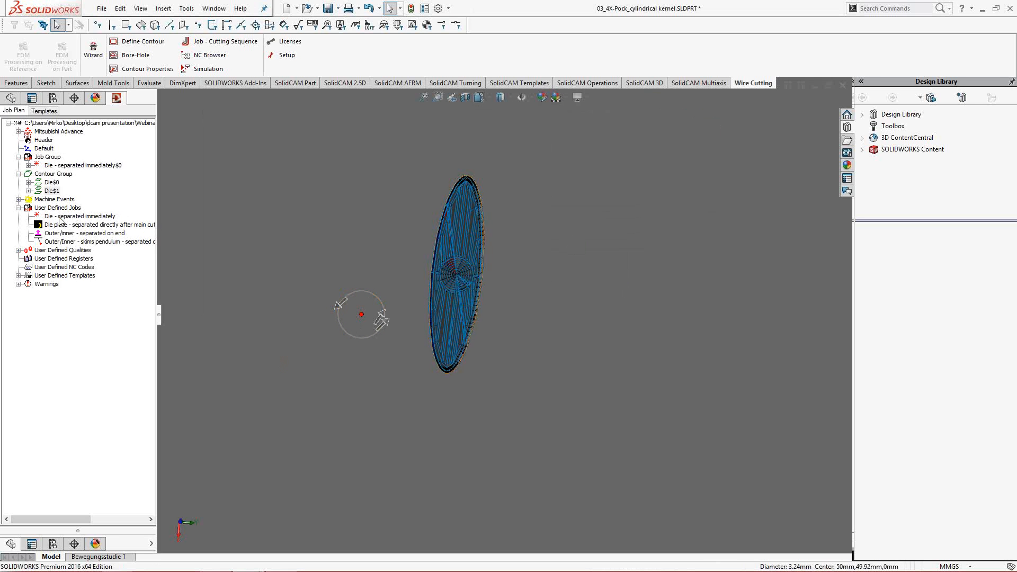
- Create a Die - separated immediately job for the Die$1 contour and start its simulation at reduced speed
left_click(82, 217)
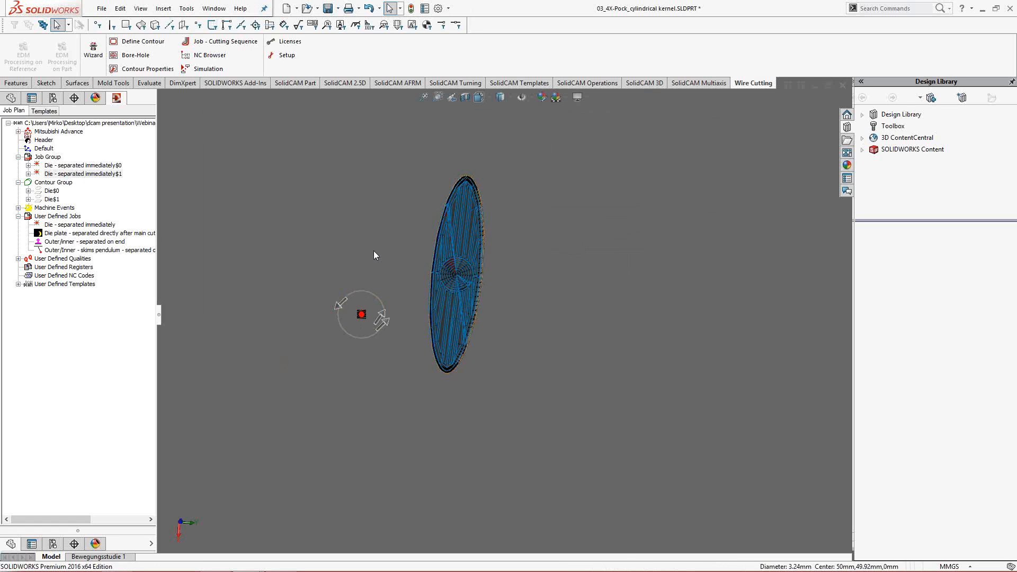
right_click(85, 175)
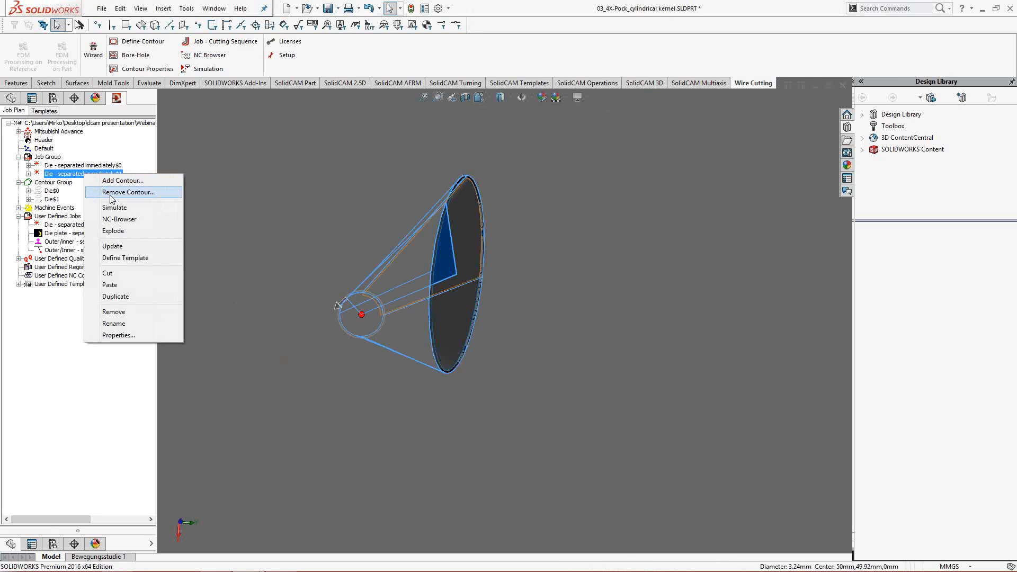
left_click(134, 209)
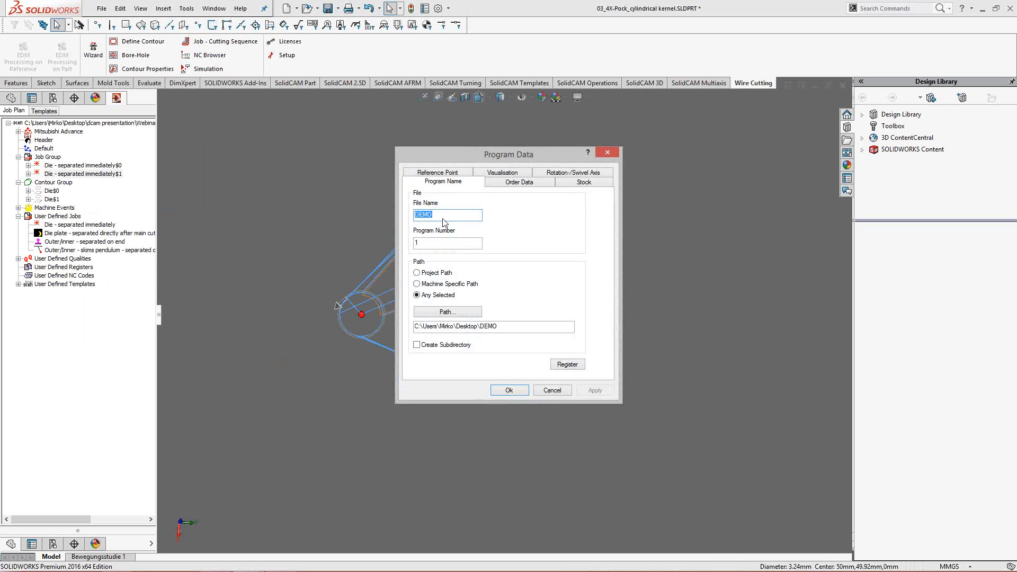
left_click(510, 390)
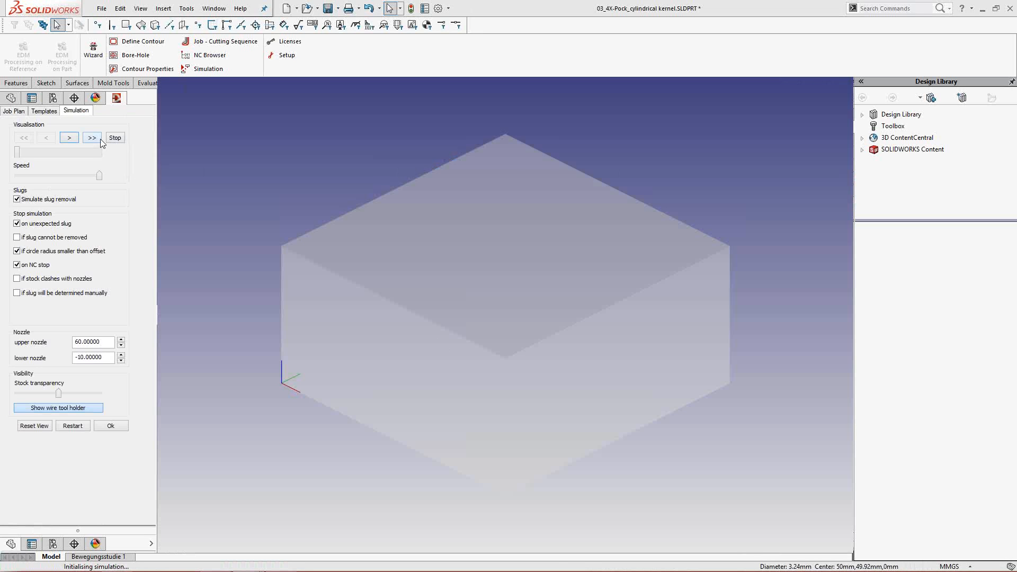
left_click_drag(98, 175, 44, 174)
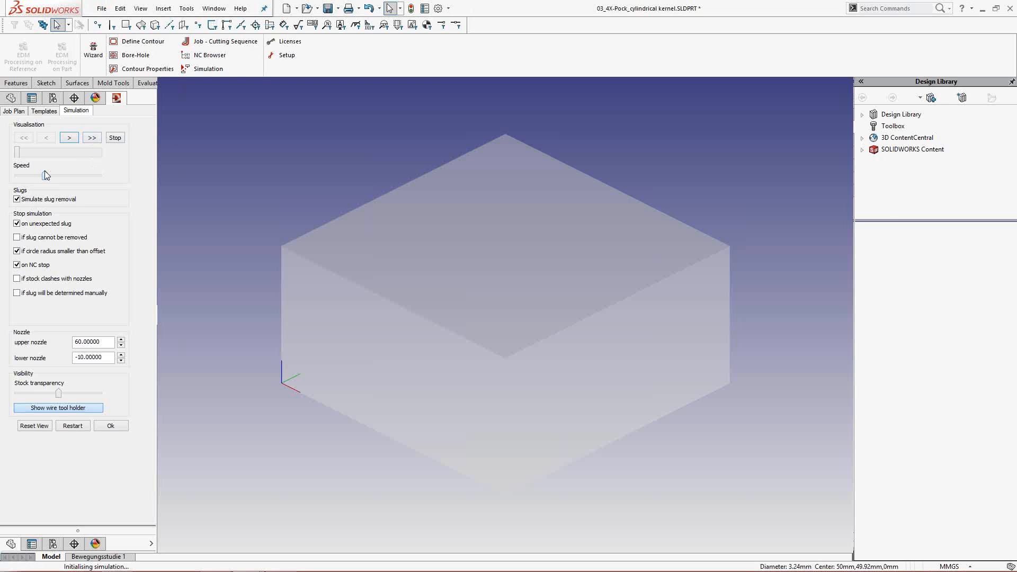
left_click(99, 141)
- Examine the start of the simulated spiral destruction at close range from the underside of the stock
middle_click_drag(533, 278, 523, 312)
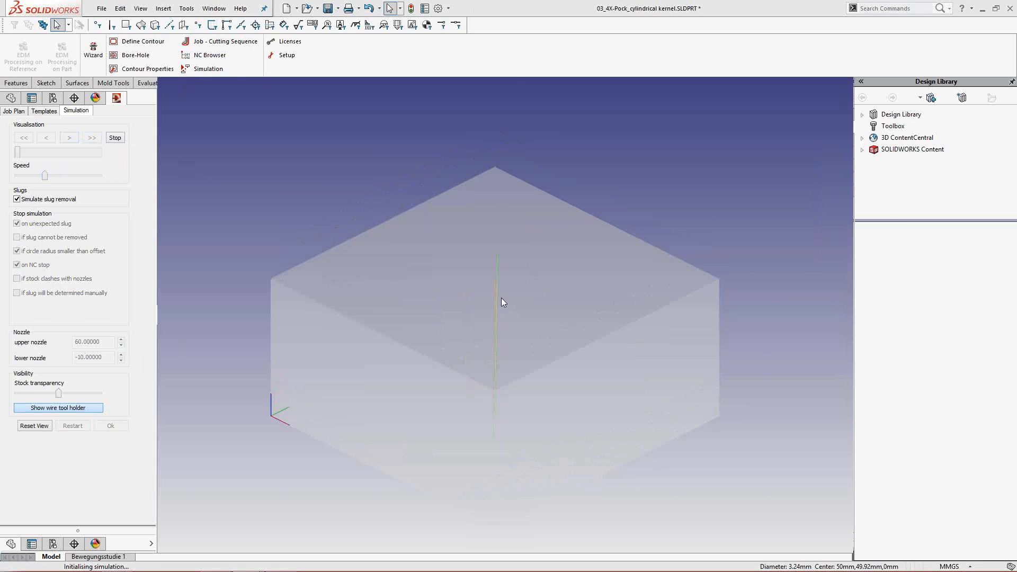
scroll(491, 295, "up", 3)
scroll(491, 295, "up", 3)
middle_click_drag(513, 276, 522, 346)
middle_click_drag(470, 312, 548, 199)
scroll(547, 198, "down", 8)
middle_click_drag(516, 339, 599, 185)
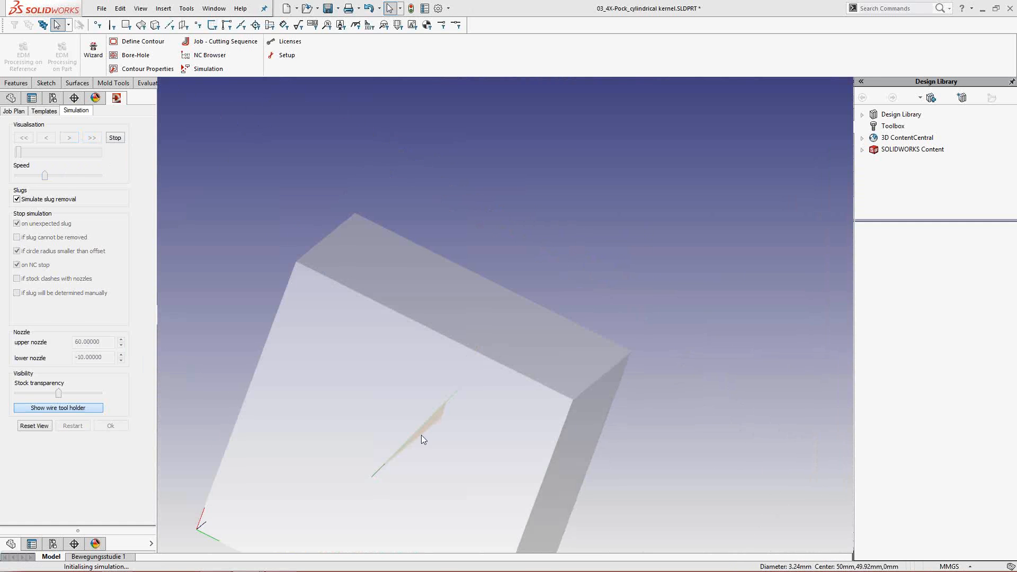
scroll(383, 460, "up", 3)
scroll(377, 482, "up", 2)
scroll(461, 380, "up", 5)
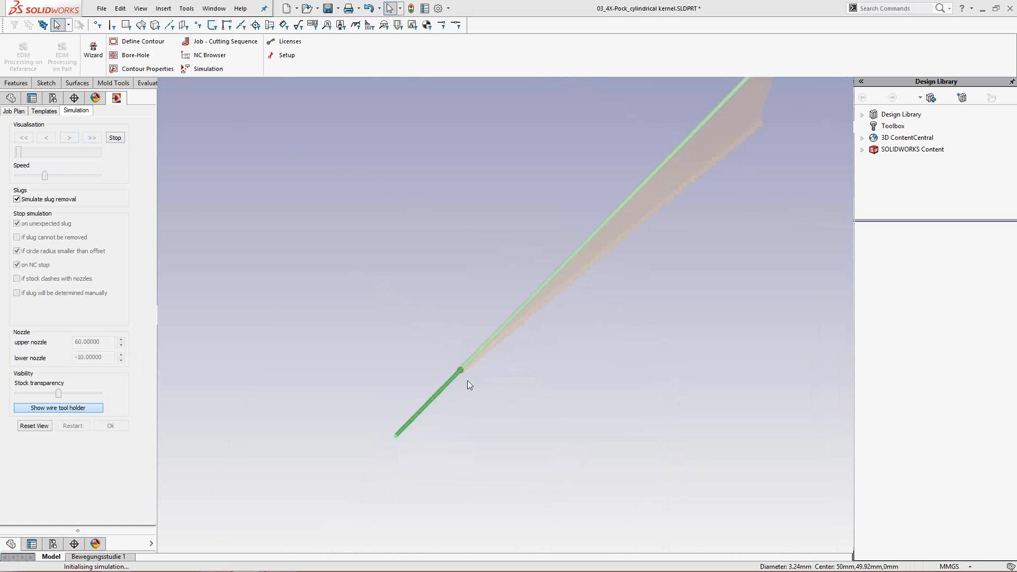
scroll(477, 365, "up", 2)
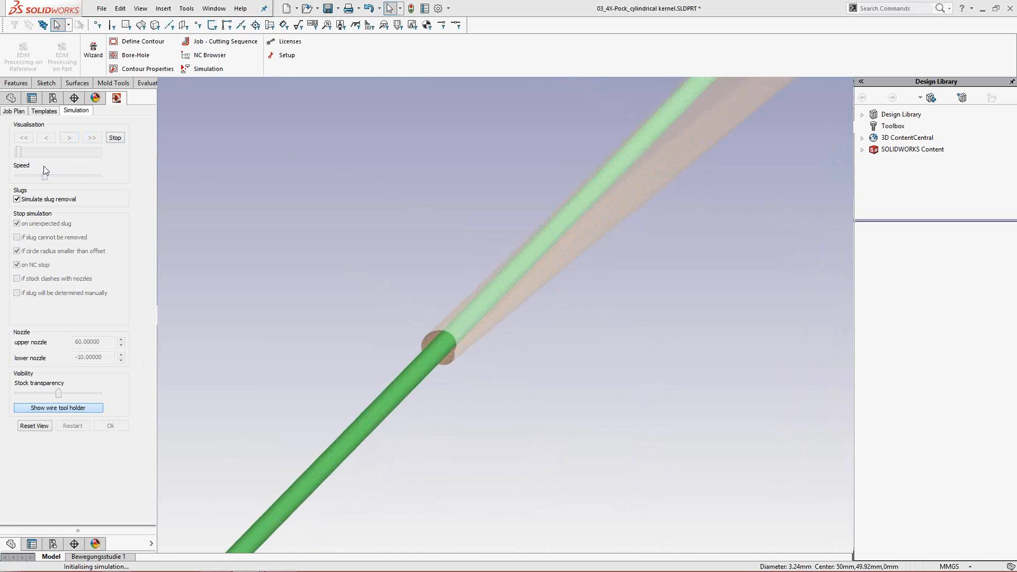
- Speed up the simulation and examine the wire path of the spiral destruction from the upper side of the stock
left_click_drag(45, 177, 92, 178)
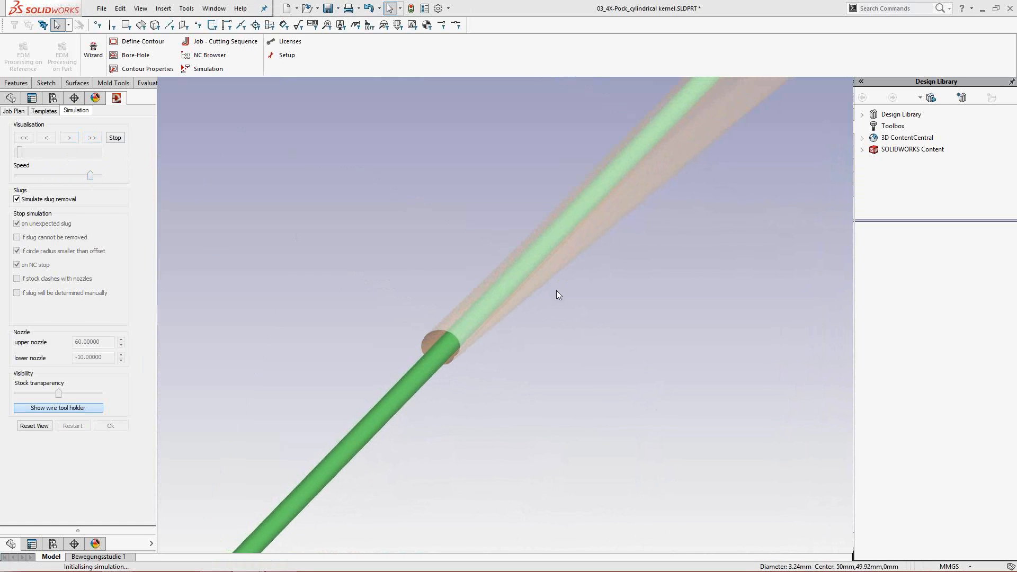
middle_click_drag(549, 294, 410, 367)
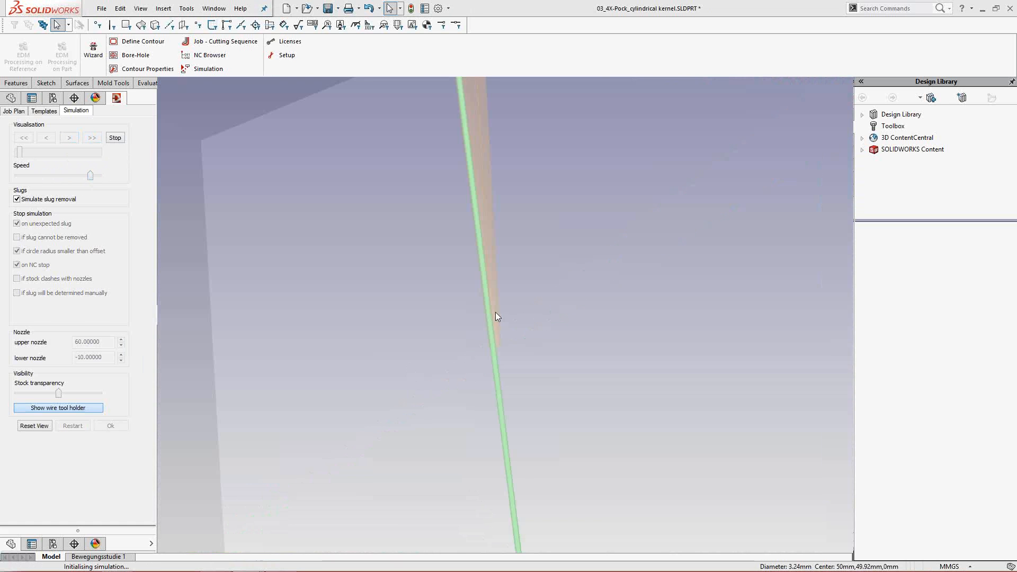
scroll(495, 313, "down", 5)
scroll(489, 216, "down", 2)
middle_click_drag(493, 218, 521, 418)
scroll(483, 237, "up", 5)
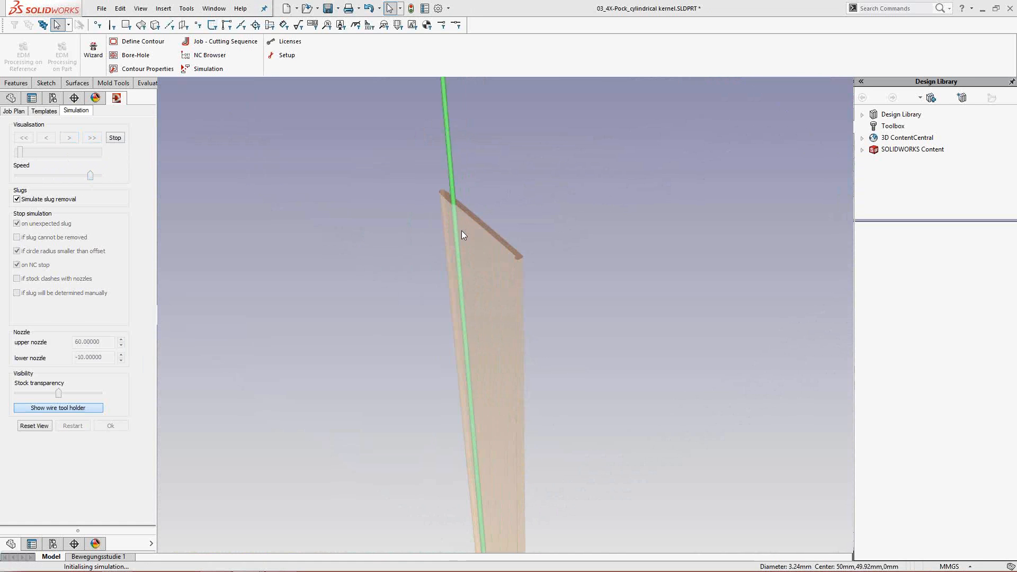
scroll(462, 230, "up", 1)
middle_click_drag(450, 203, 444, 231, "ctrl")
scroll(470, 258, "up", 3)
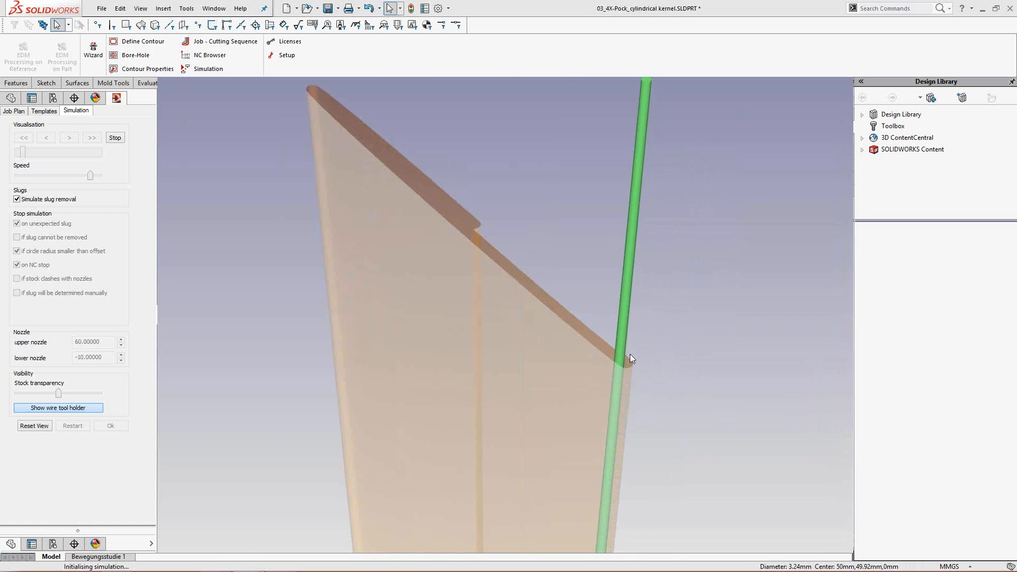
- Stop and close the simulation and switch to the DCAM CUT webinar slides in Google Chrome
left_click(121, 140)
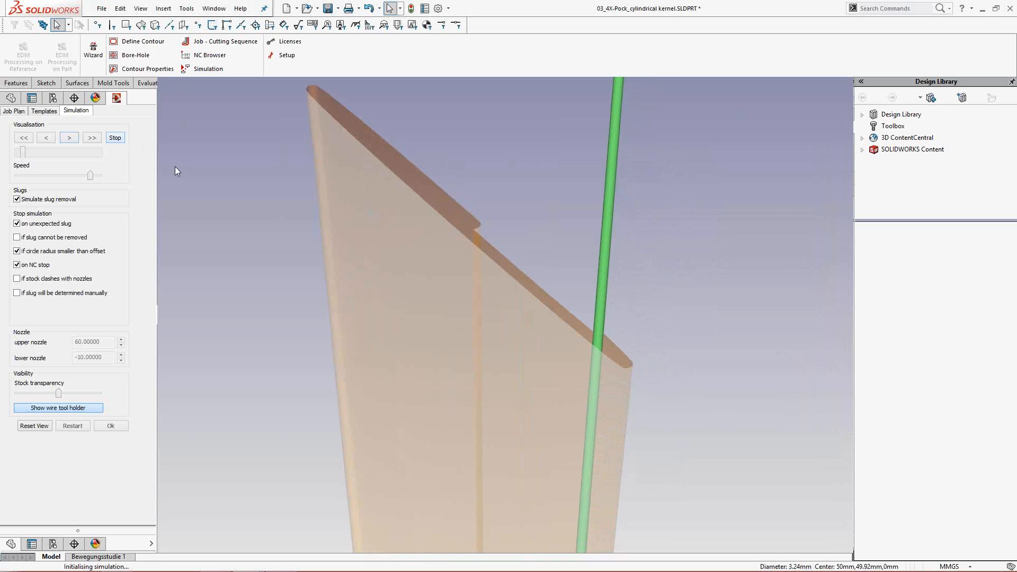
left_click(119, 426)
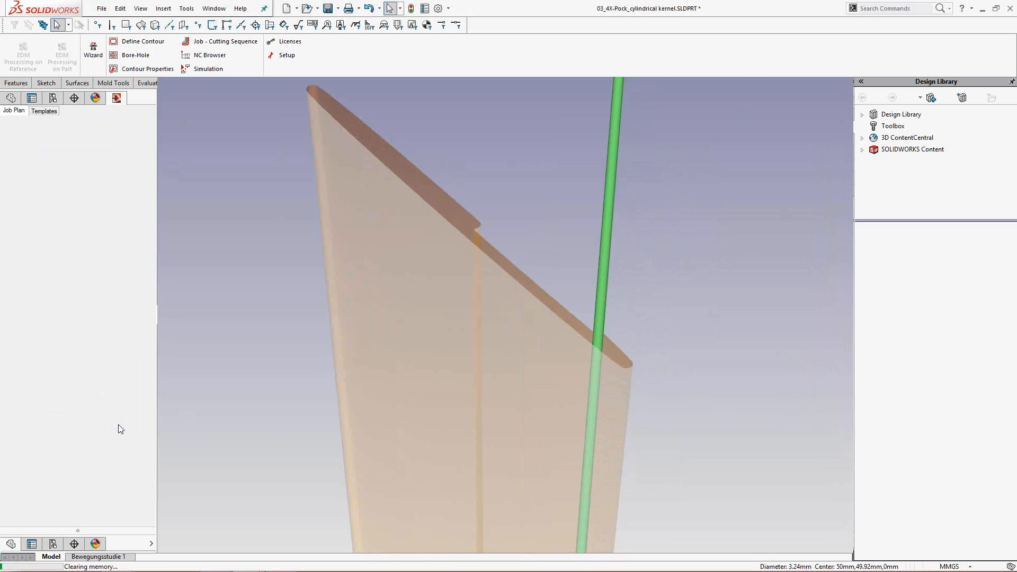
key("alt+Tab")
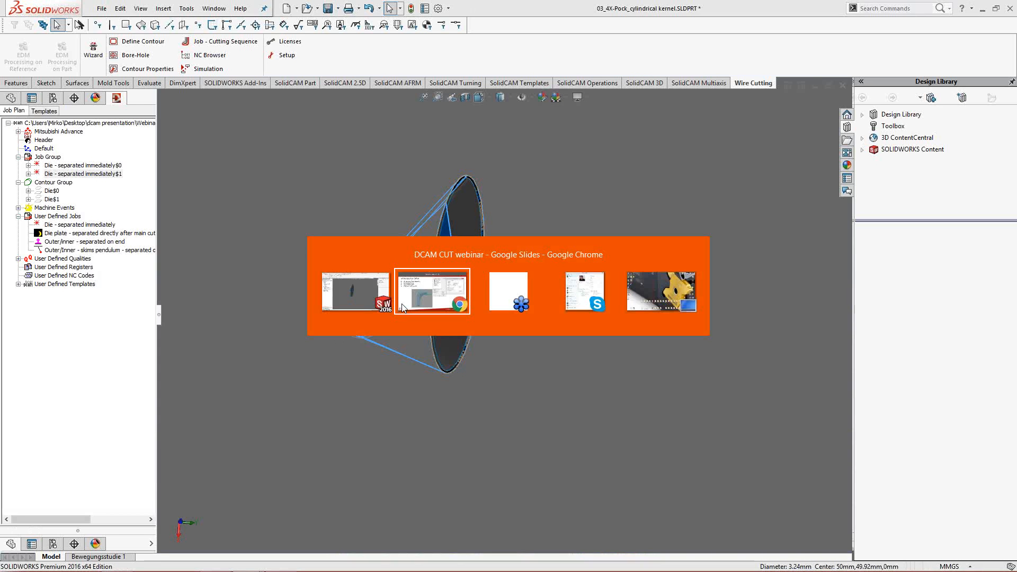
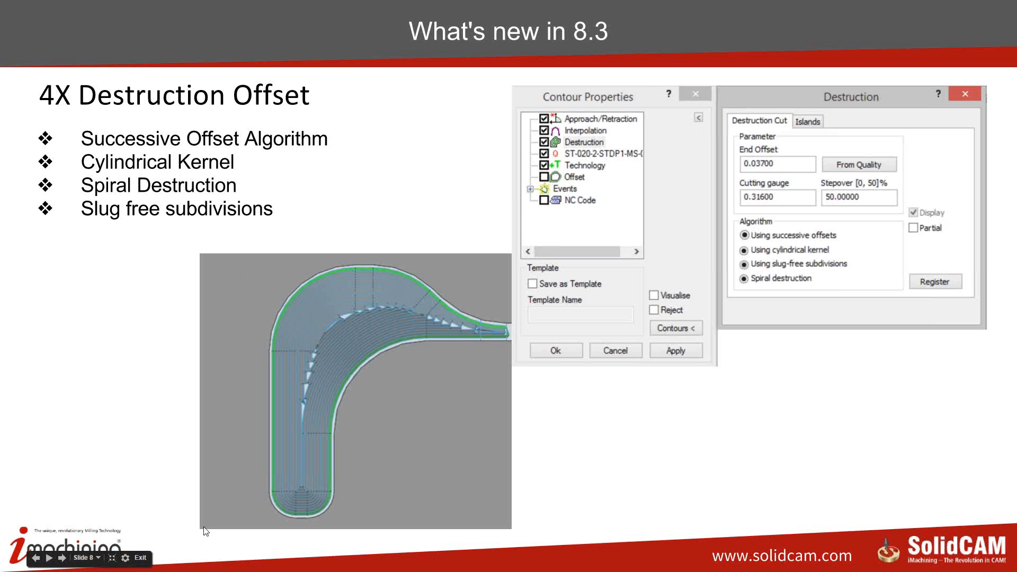
- Switch to SOLIDWORKS, open the recent part 04_4X-Pock_Partial.SLDPRT and examine its pocket opening
key("alt+Tab")
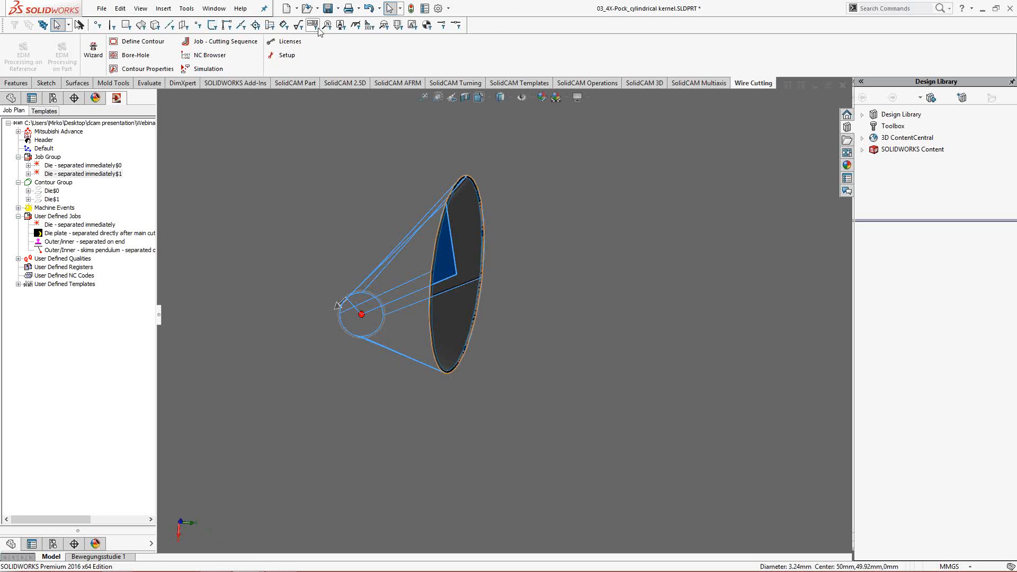
left_click(317, 8)
left_click(331, 35)
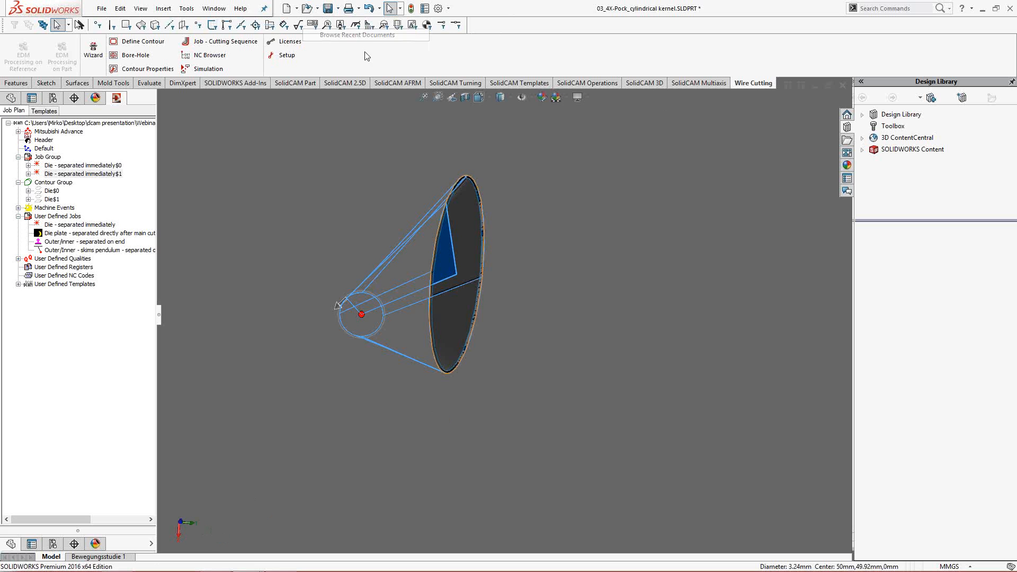
left_click(596, 180)
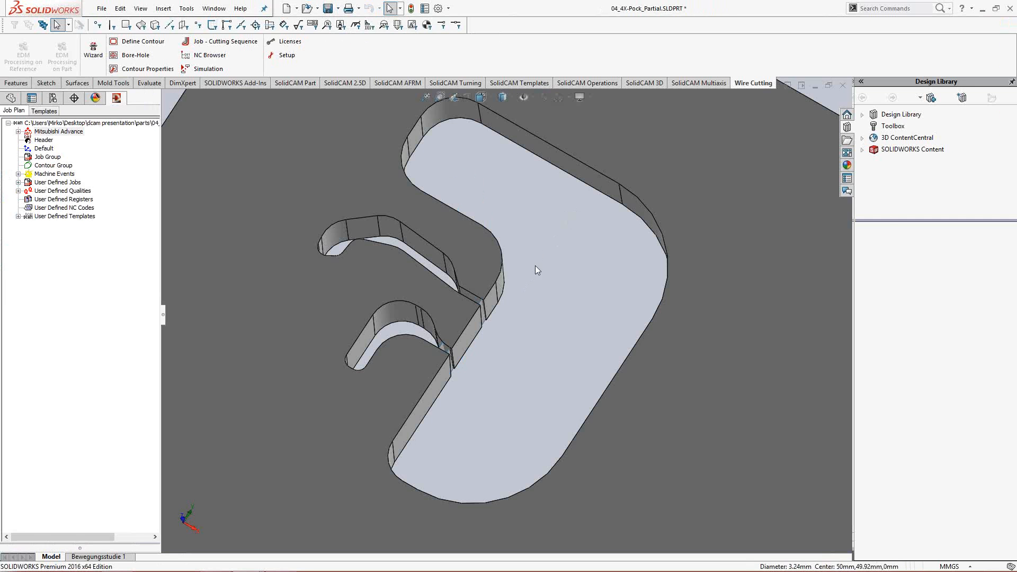
middle_click_drag(541, 248, 529, 332)
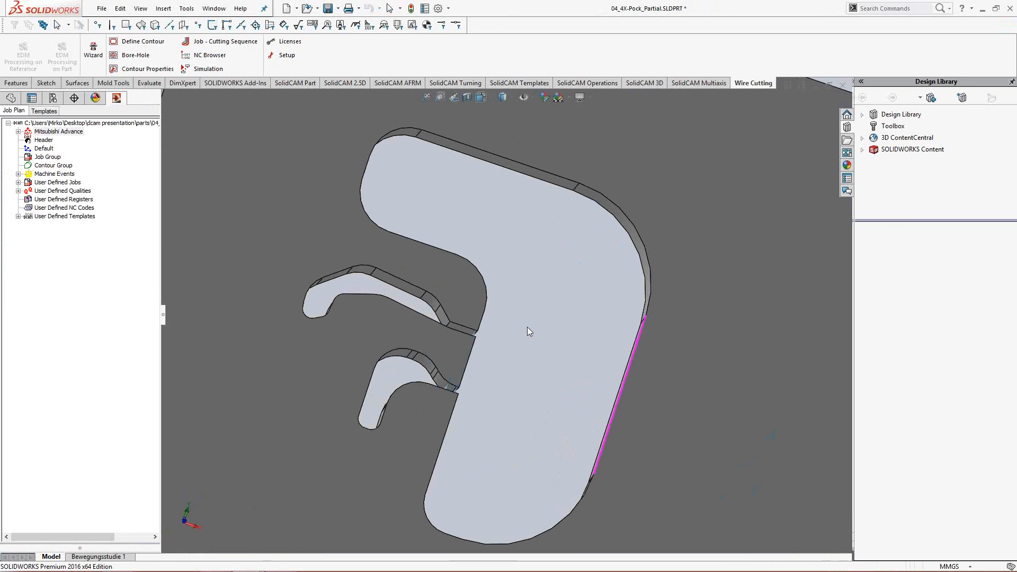
middle_click_drag(532, 281, 531, 282)
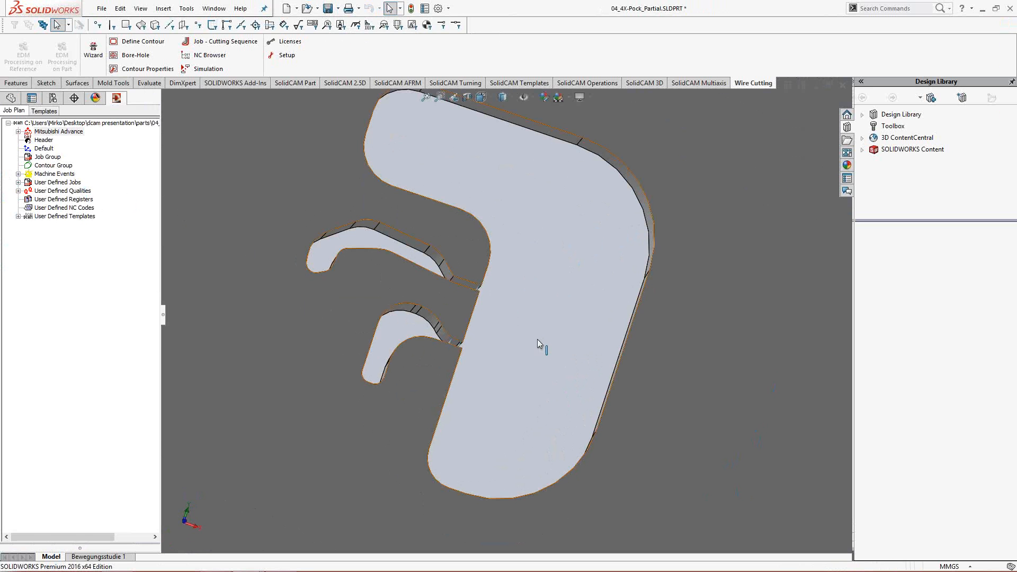
middle_click_drag(527, 352, 527, 339)
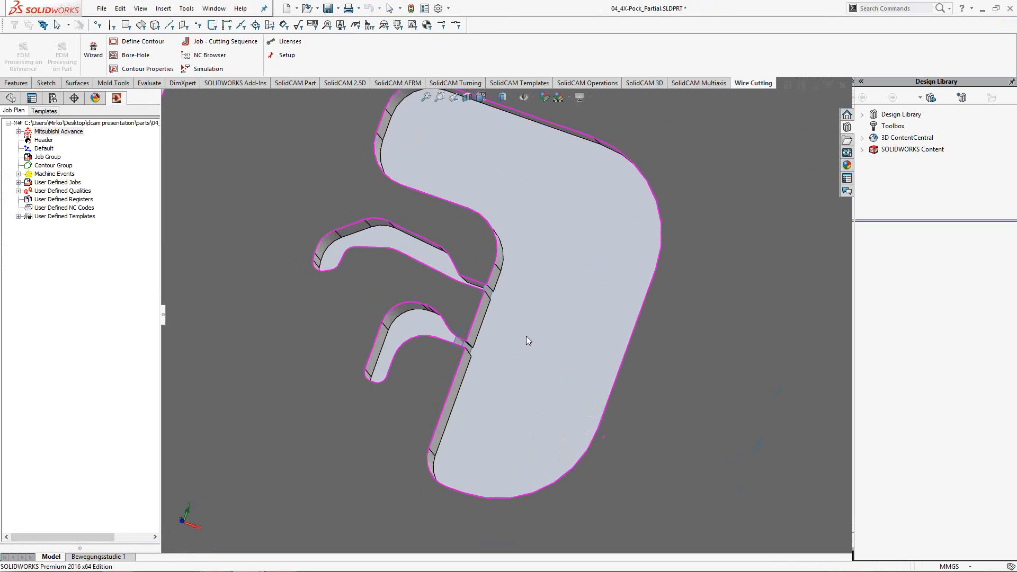
- Define a 4-axis contour from the part body in the Contour Group, with outer contours filtered out
right_click(62, 167)
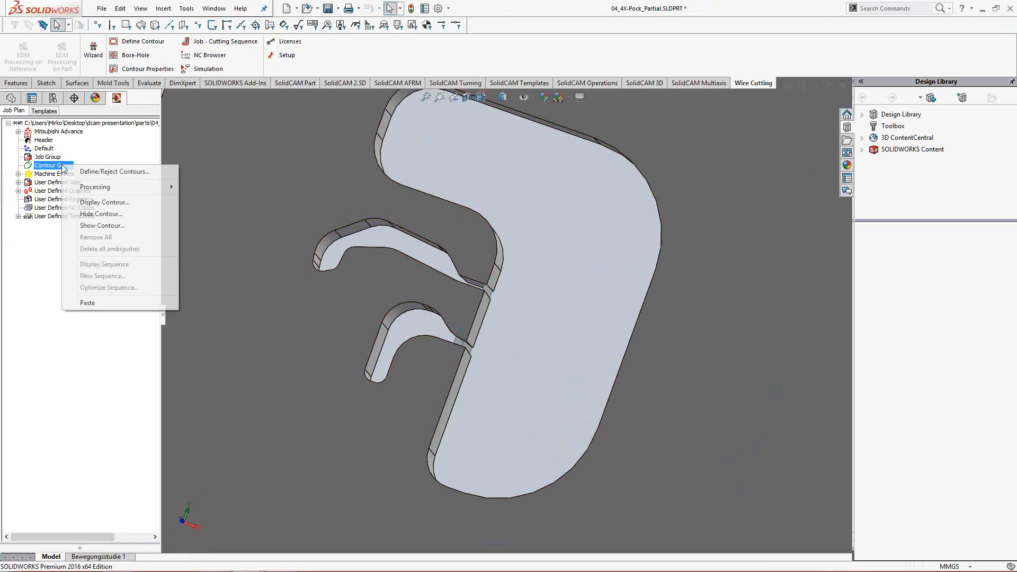
left_click(84, 171)
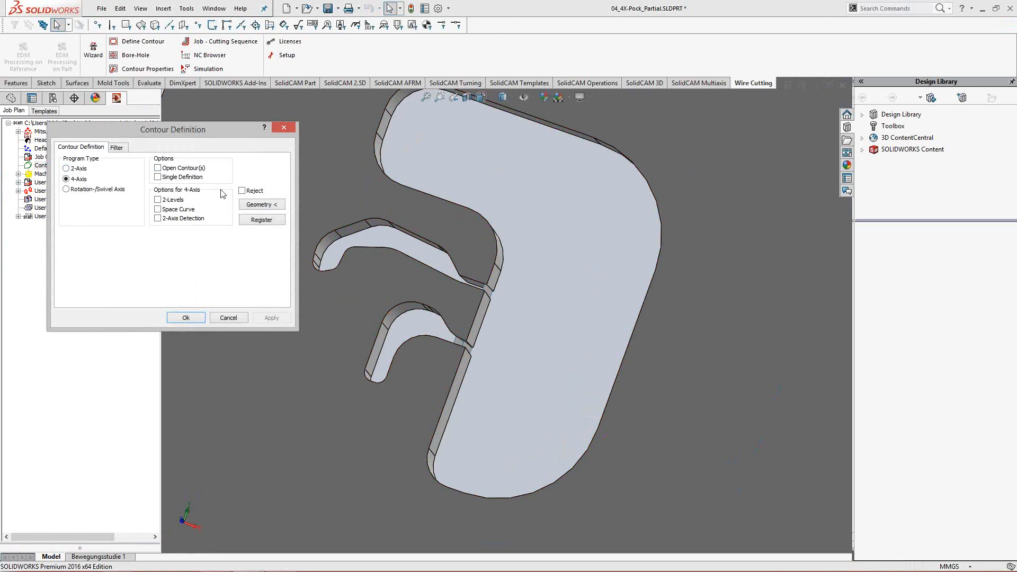
left_click(116, 148)
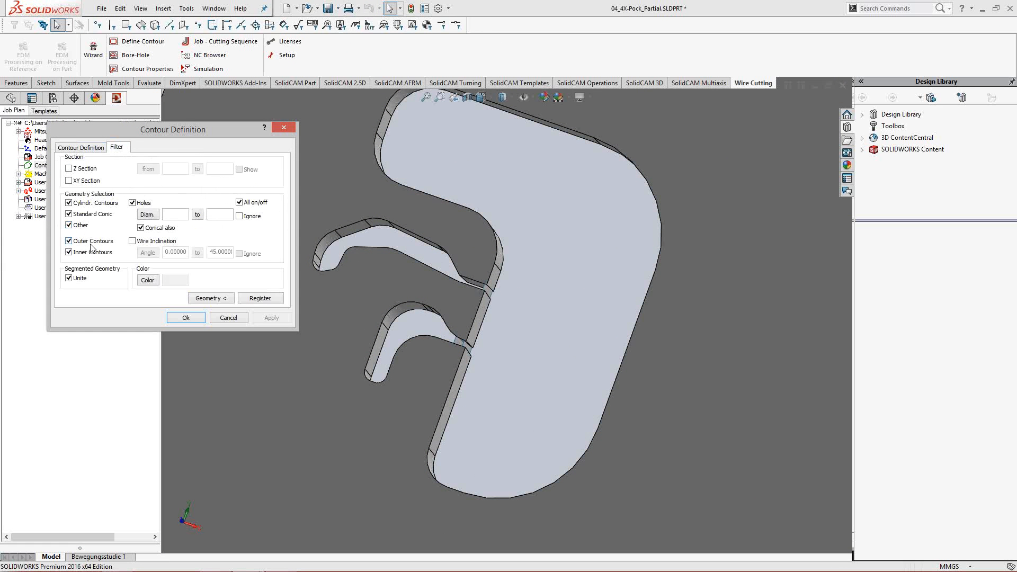
left_click(91, 243)
left_click(211, 298)
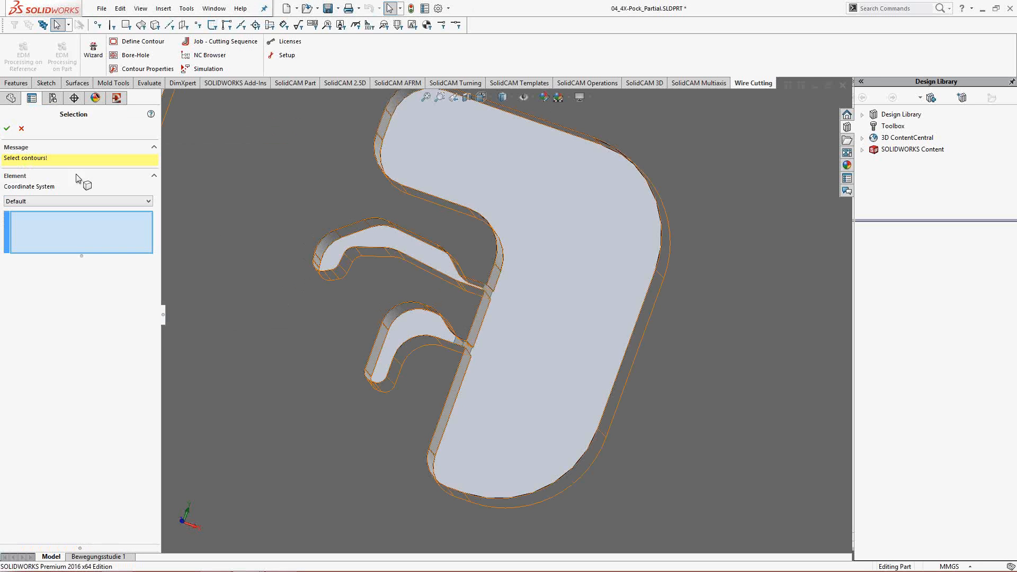
left_click(389, 235)
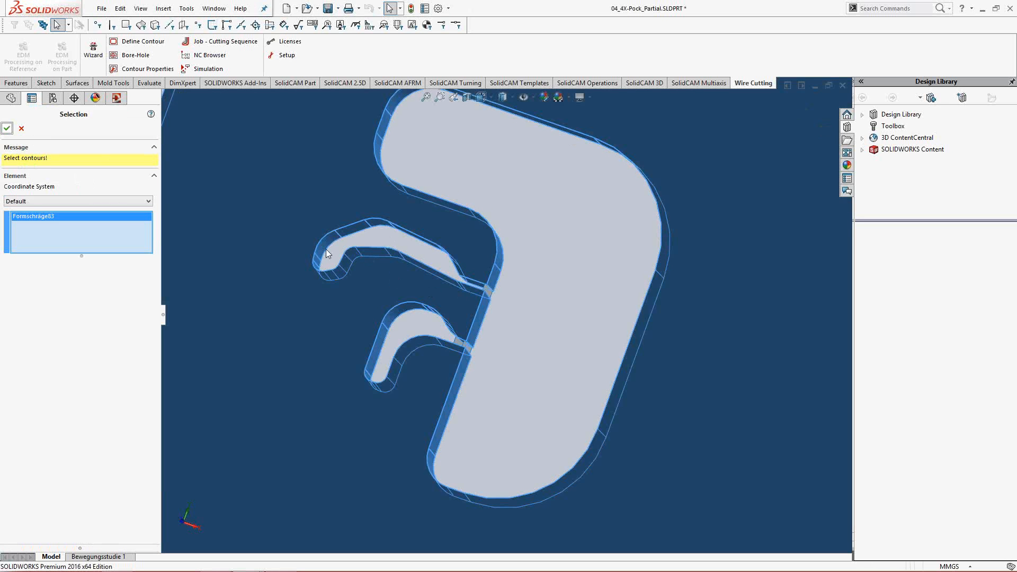
left_click(7, 129)
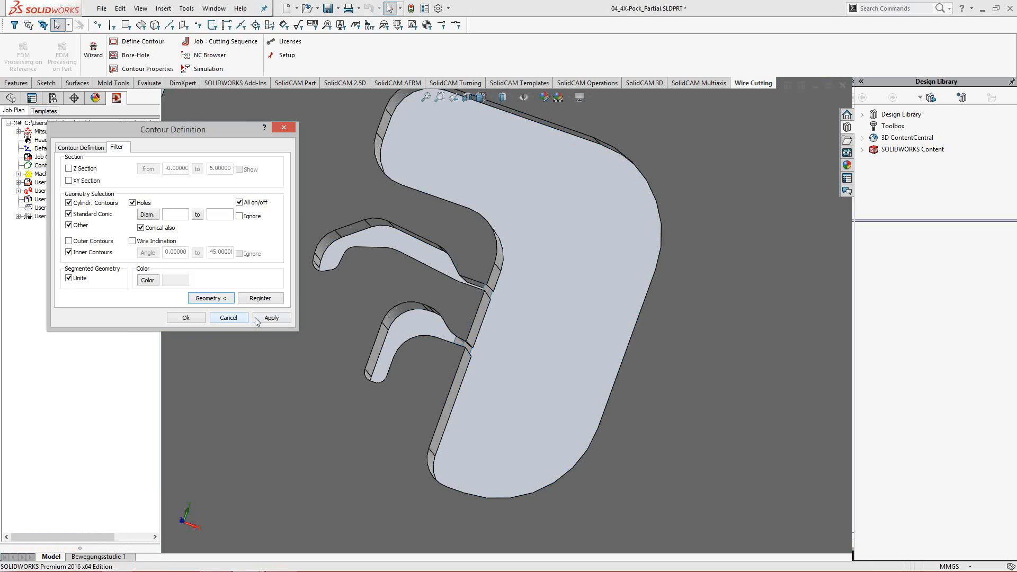
left_click(278, 319)
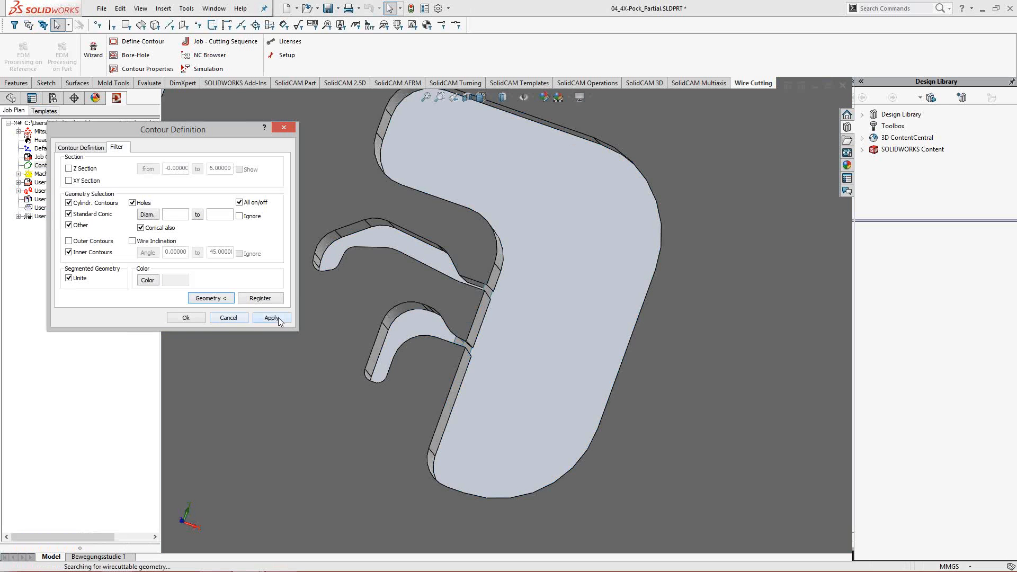
left_click(192, 320)
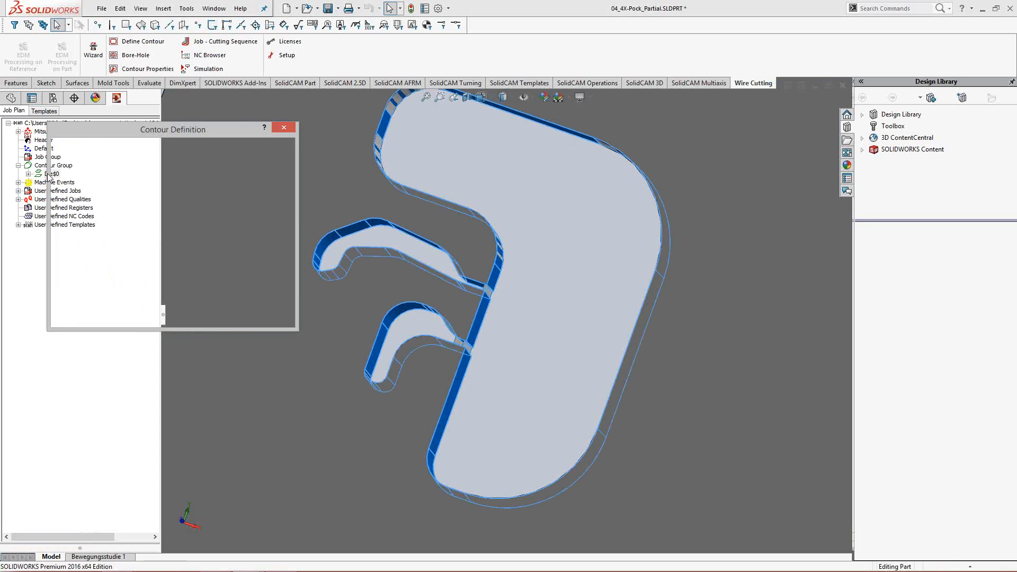
- Start a Start Element and Distance borehole for the Die$0 contour, using the large pocket's long upper straight edge as approach element
right_click(52, 175)
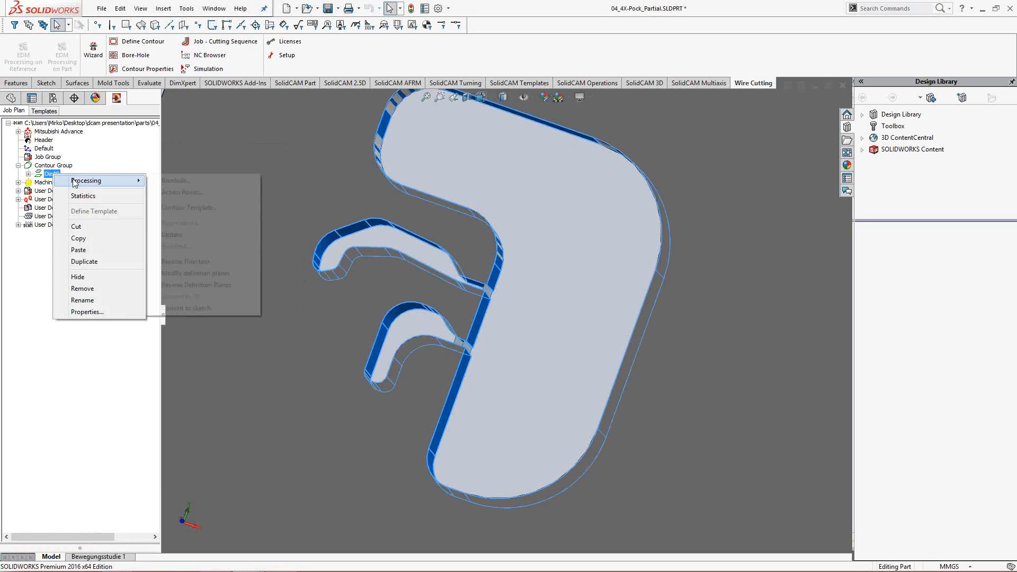
mouse_move(122, 178)
left_click(203, 181)
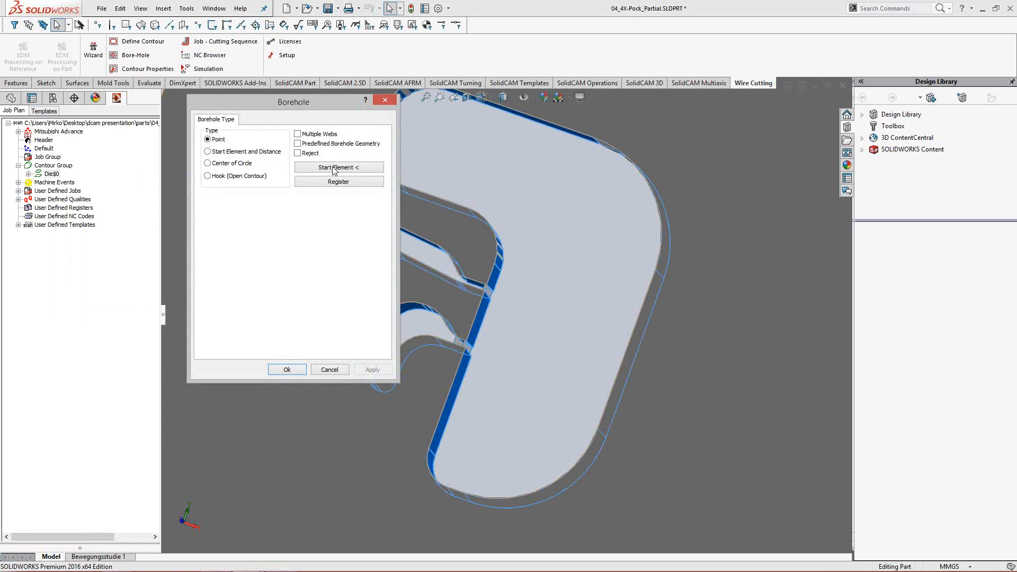
left_click(246, 152)
left_click(339, 167)
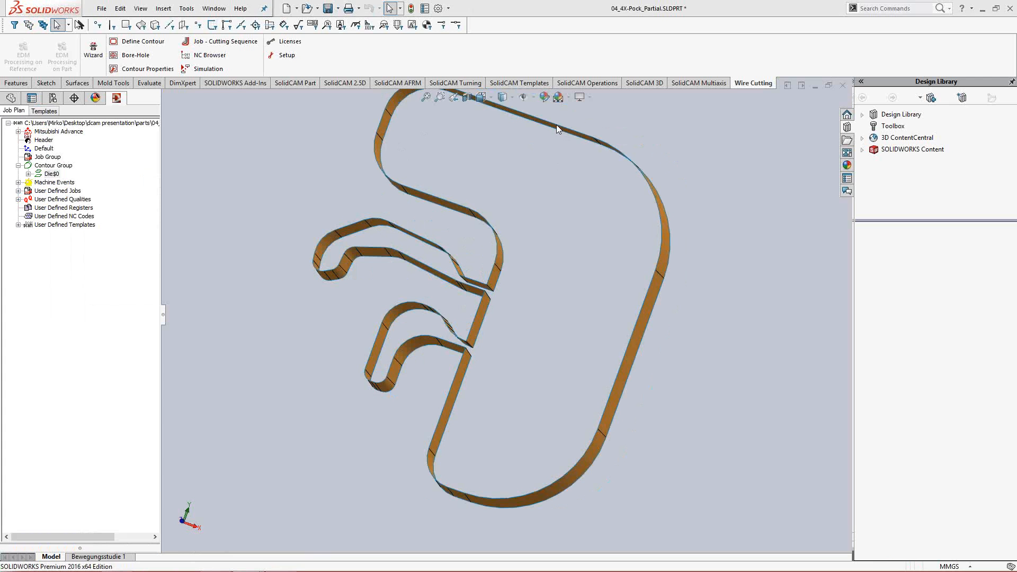
left_click(557, 125)
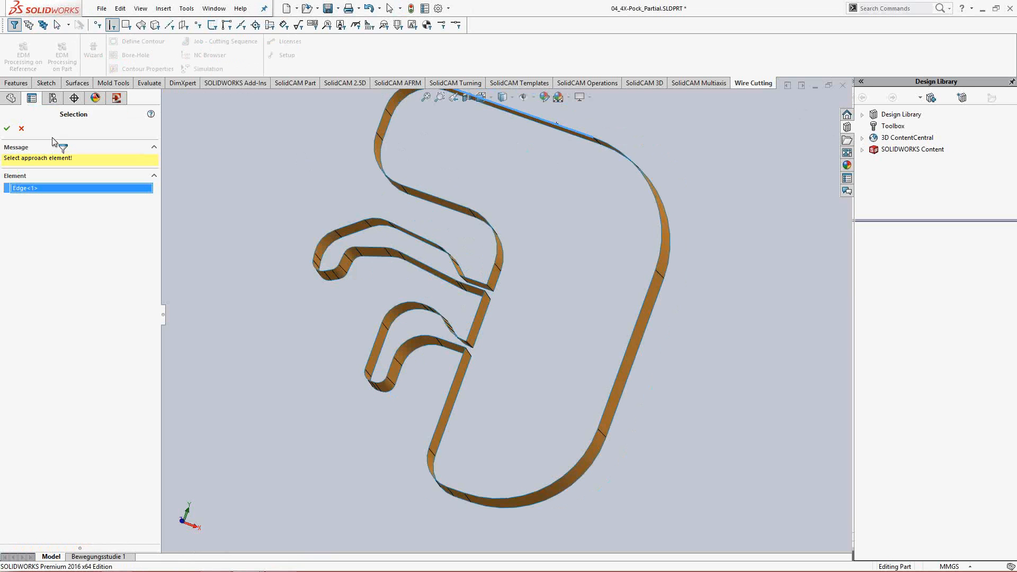
left_click(7, 129)
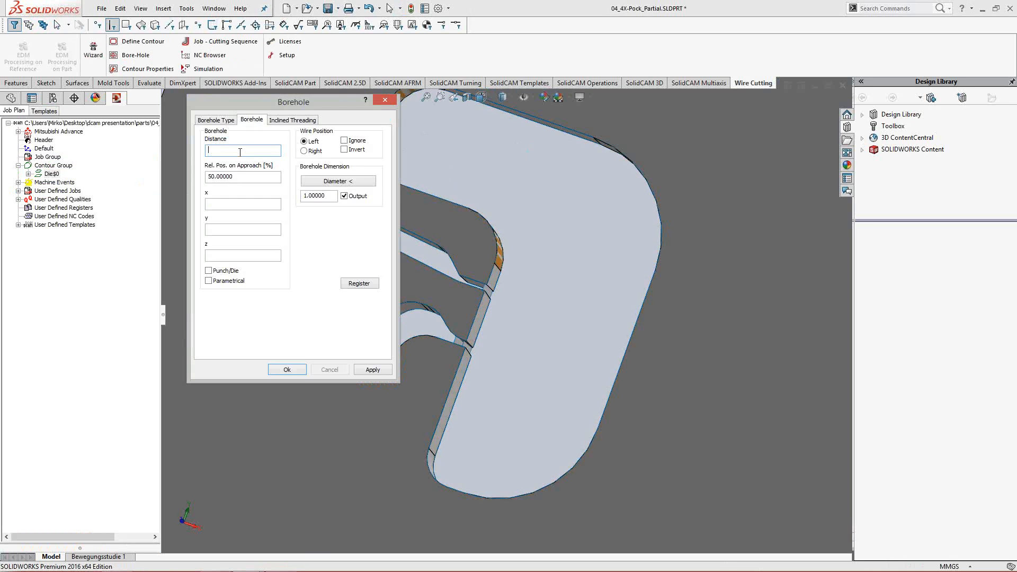
- Set the borehole distance to 5 and create the borehole for the Die$0 contour
type("5")
left_click(257, 178)
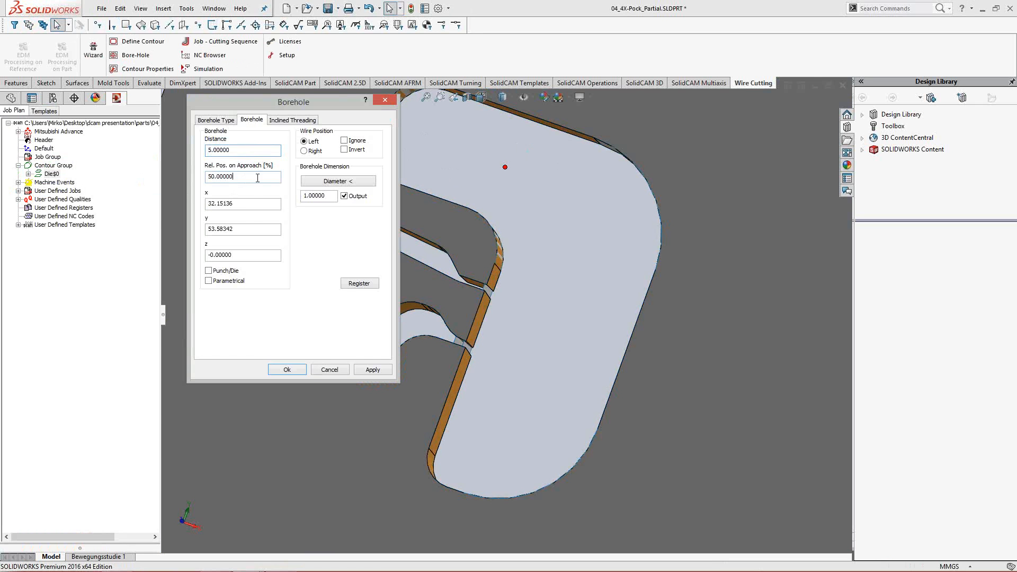
left_click(376, 372)
left_click(300, 371)
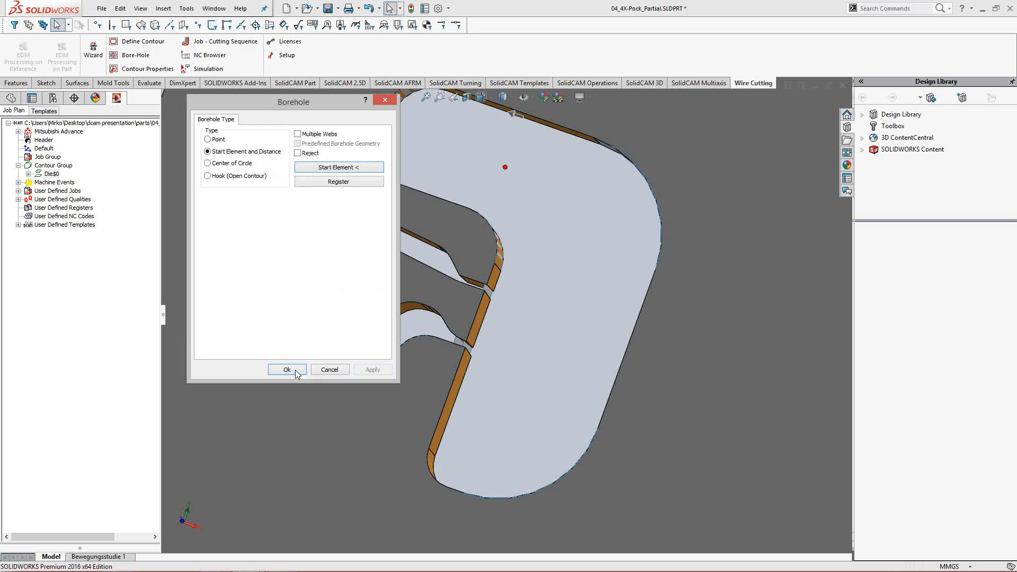
left_click(297, 371)
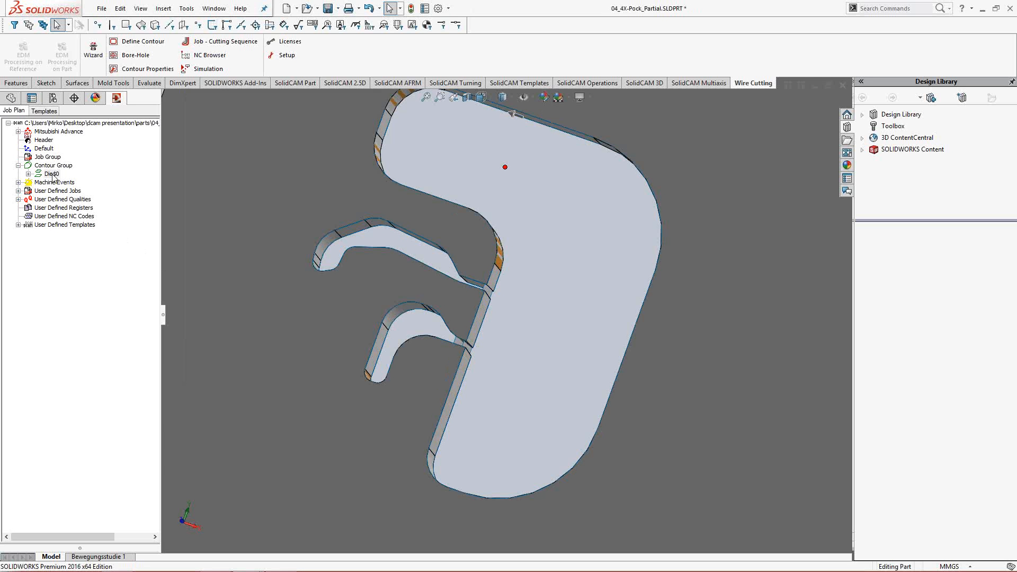
- Apply Approach/Retraction, Interpolation, quality ST-020-2-STDP1-MS-0.25 and Technology to the Die$0 contour
right_click(53, 175)
mouse_move(82, 182)
left_click(201, 207)
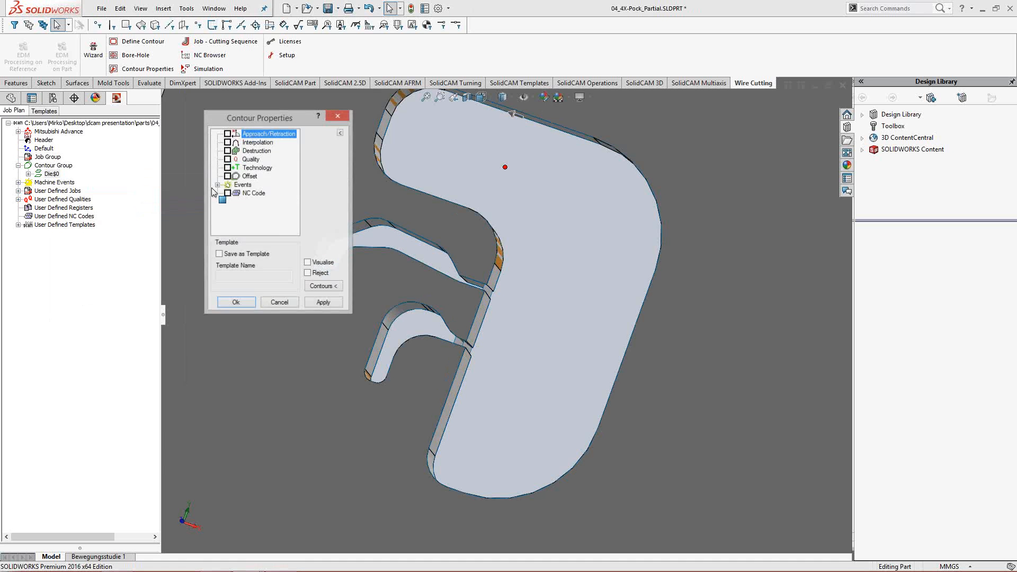
left_click(228, 133)
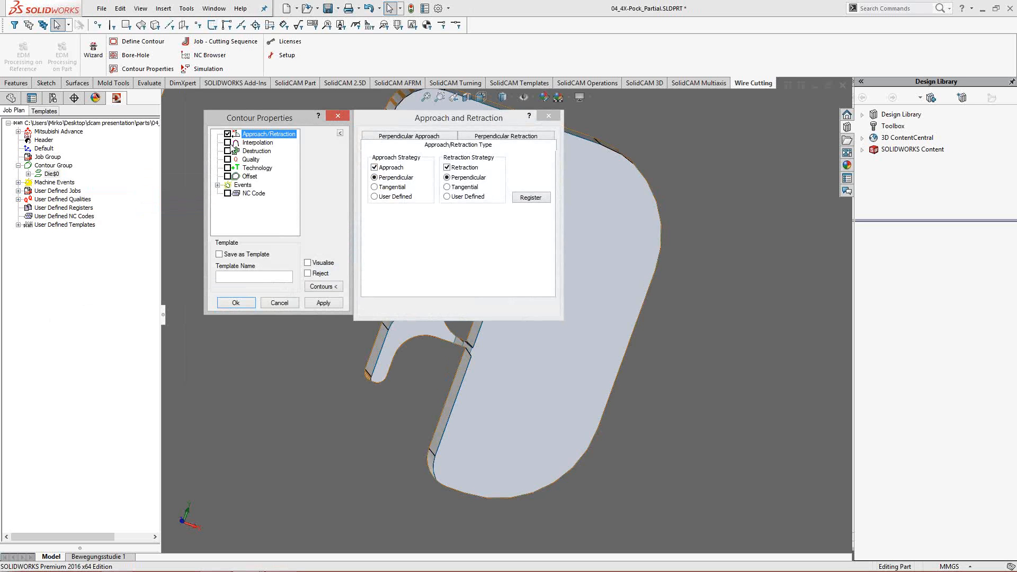
left_click(228, 142)
left_click(228, 159)
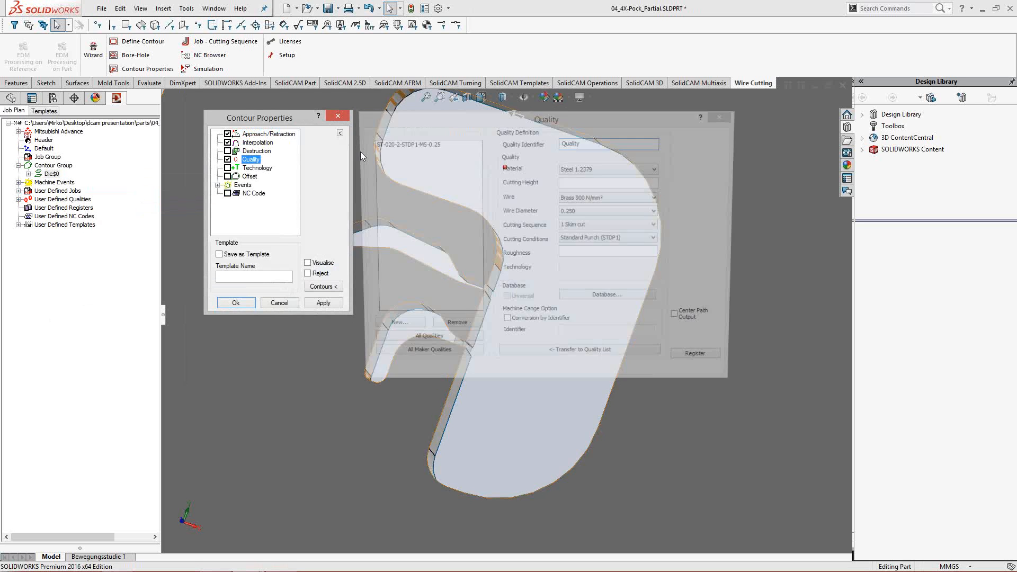
left_click(228, 167)
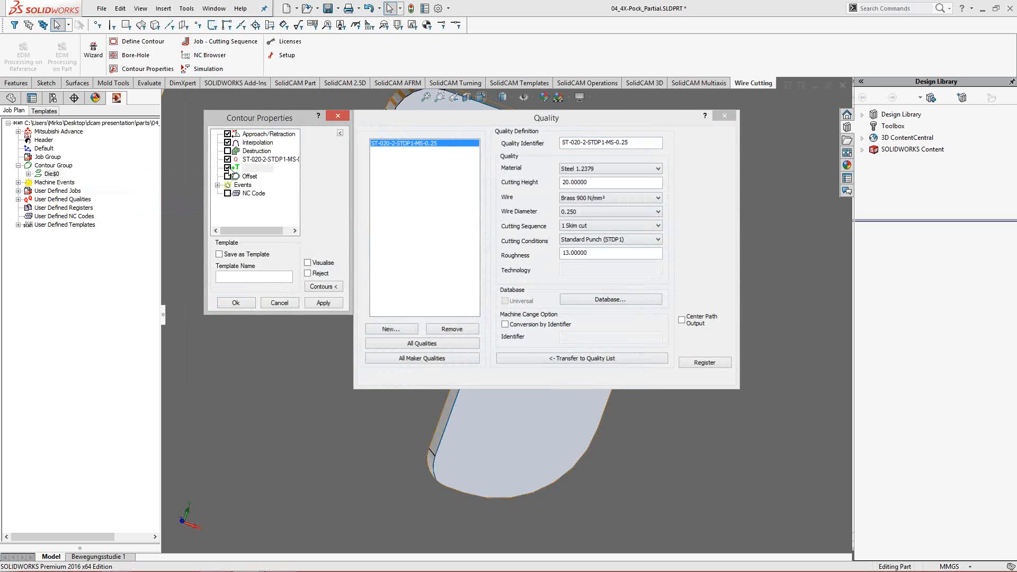
left_click(326, 306)
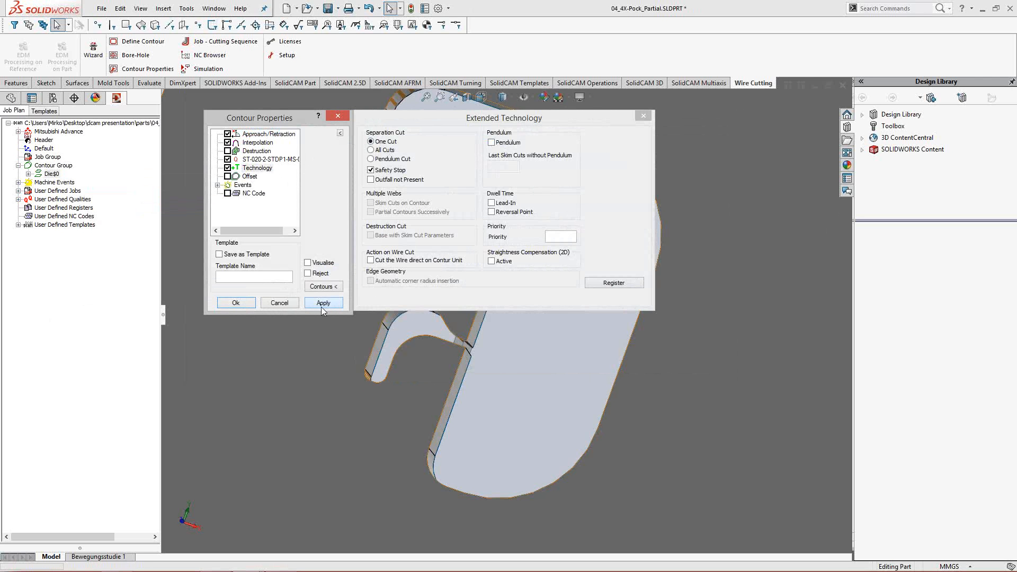
left_click(245, 304)
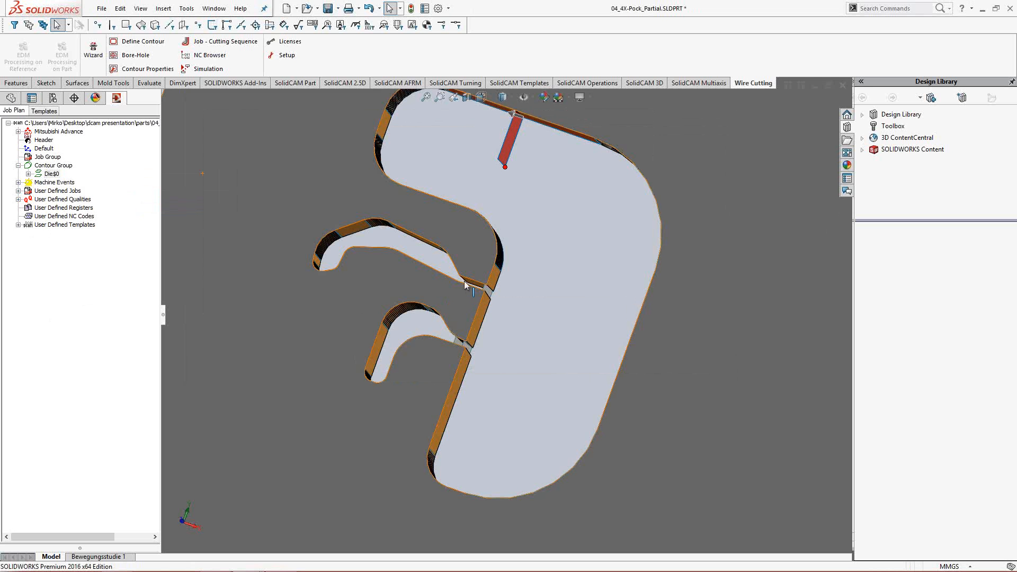
- Add Destruction with slug-free subdivisions to the Die$0 contour template, taking its end offset and cutting gauge from the quality
mouse_move(473, 260)
middle_mouse_down()
mouse_move(474, 245)
mouse_move(472, 258)
middle_mouse_up()
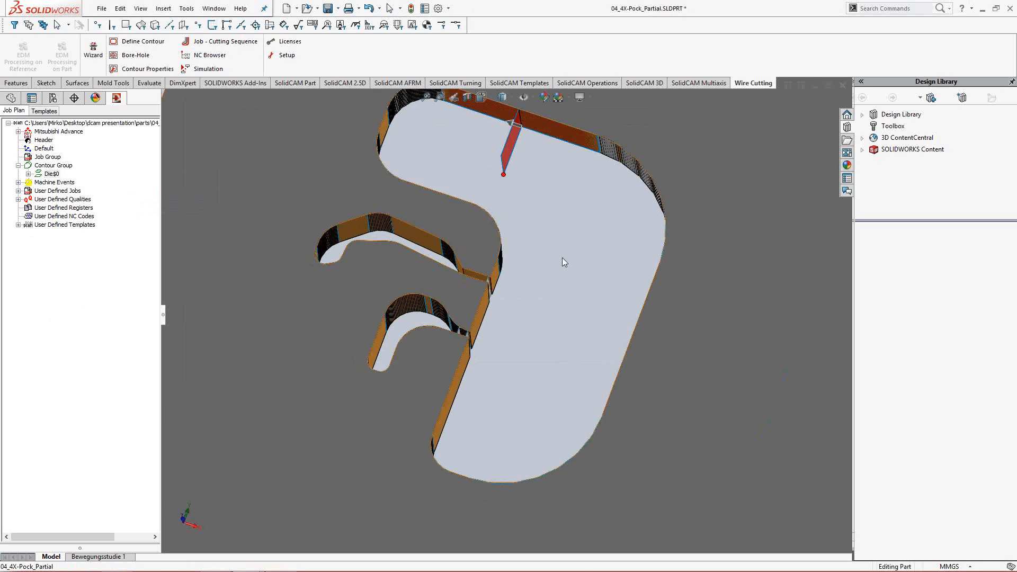
middle_click_drag(545, 234, 575, 271, "ctrl")
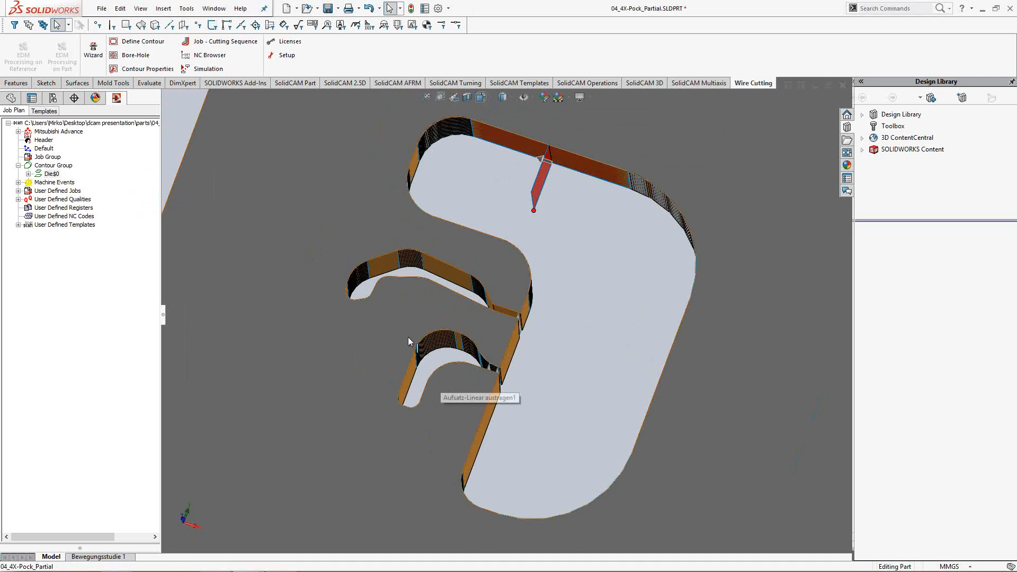
right_click(53, 175)
mouse_move(74, 178)
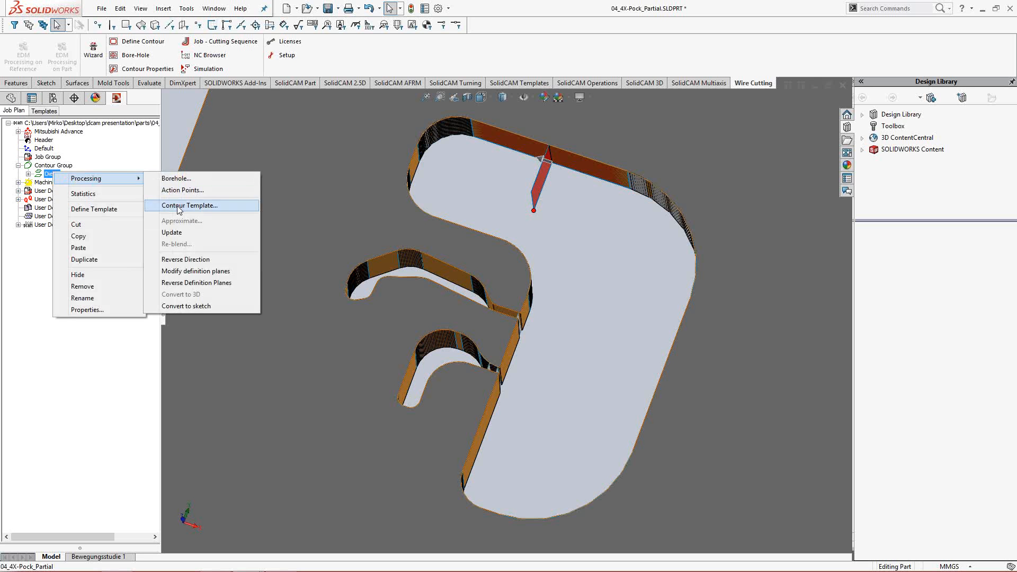
left_click(201, 205)
left_click(257, 151)
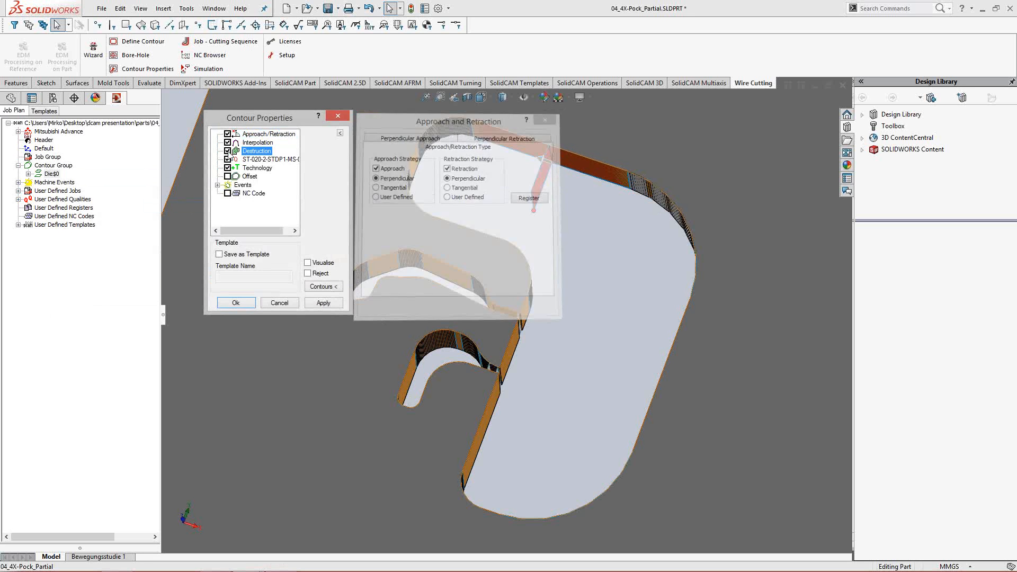
left_click(457, 169)
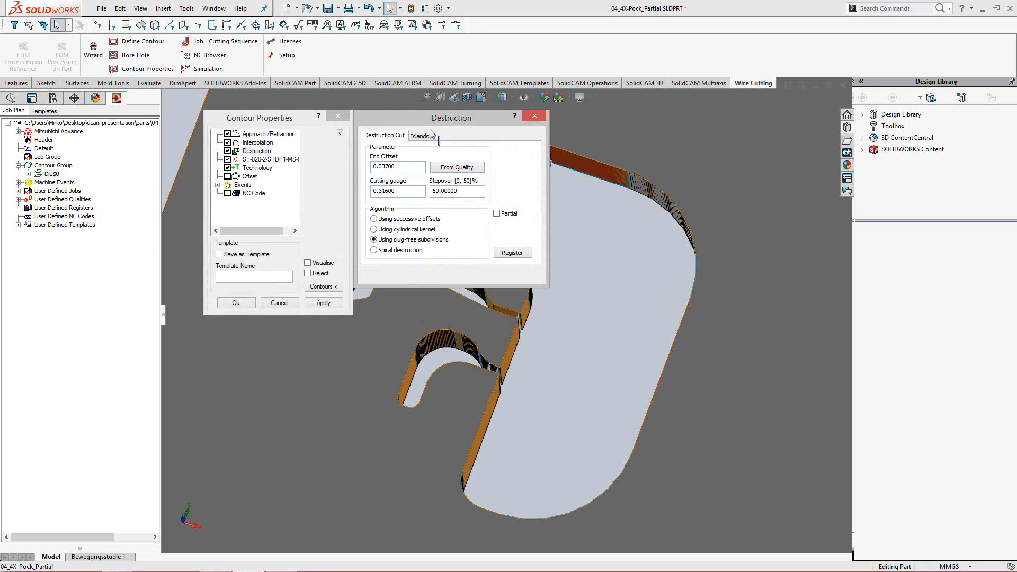
- Enable Partial destruction for the contour and set the destruction regions to be chosen with Select regions
left_click_drag(438, 123, 609, 75)
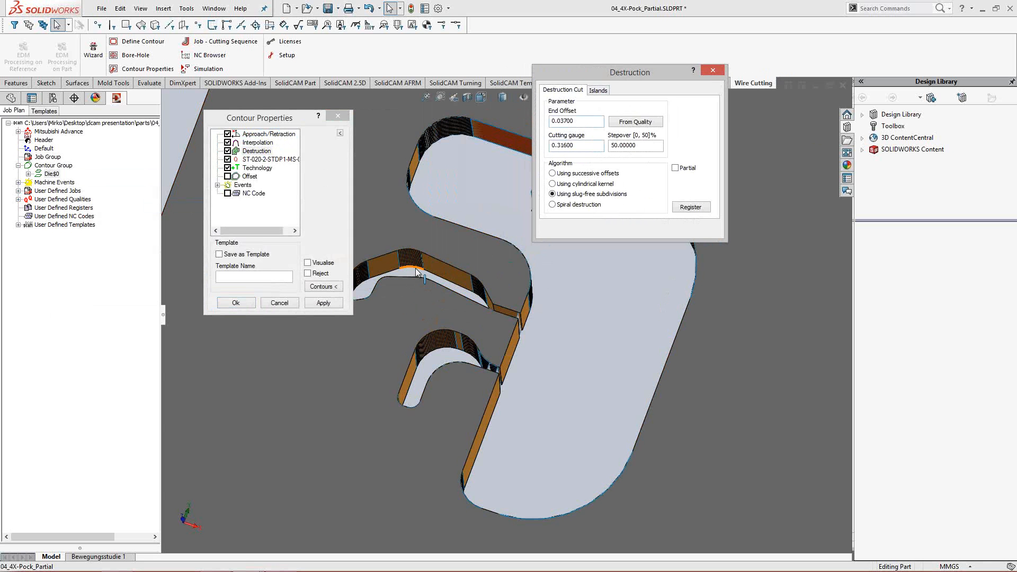
left_click(676, 168)
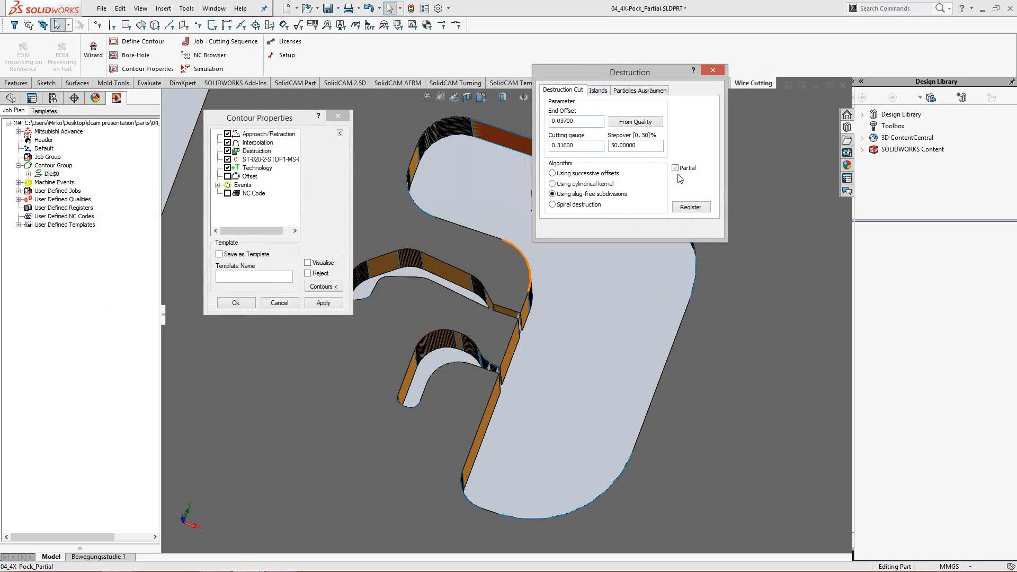
left_click(631, 90)
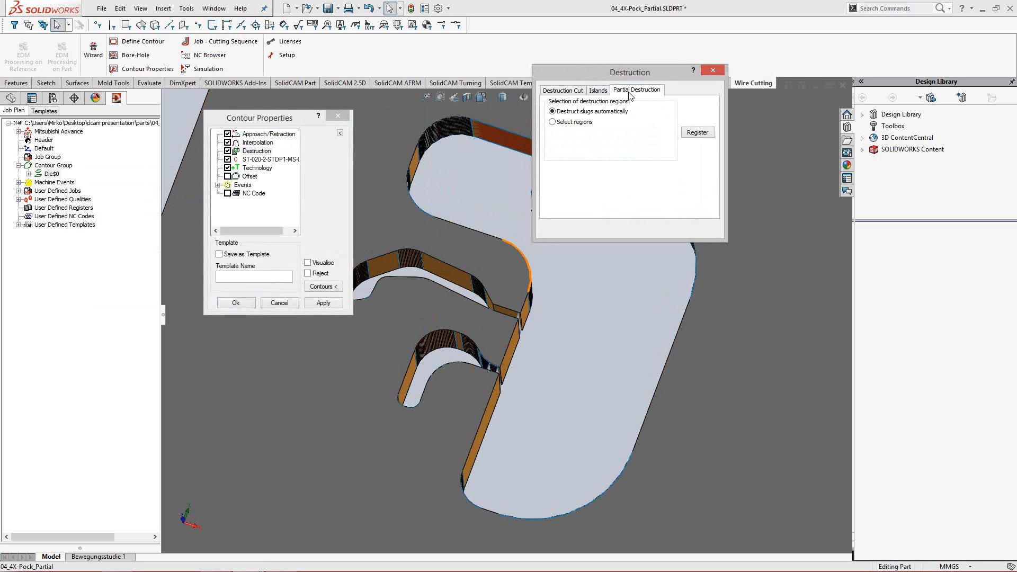
left_click(586, 123)
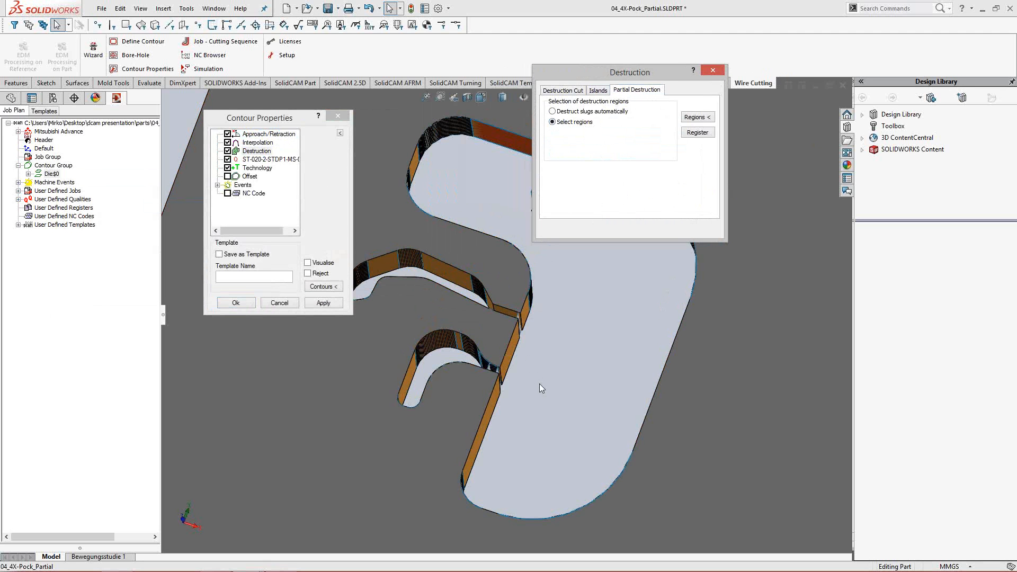
- Pick the two narrow surfaces separating the small pockets from the large pocket as destruction regions and apply the contour properties
middle_click_drag(509, 385, 546, 369)
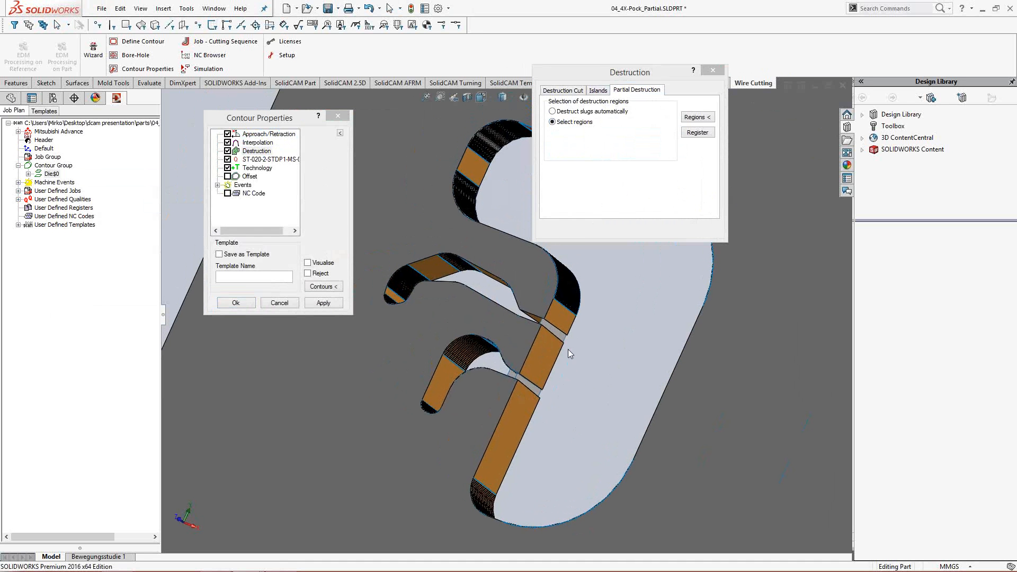
left_click(698, 131)
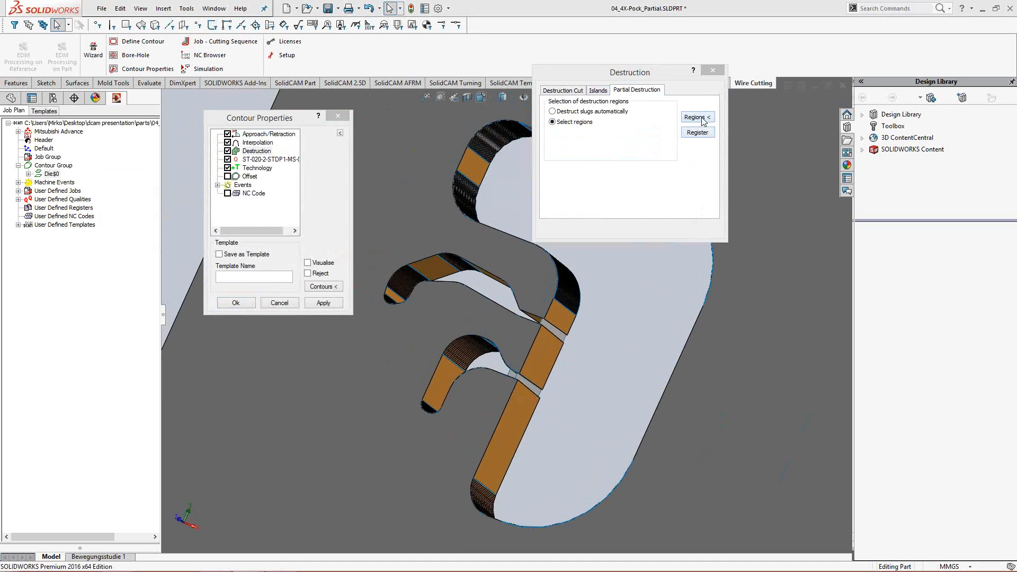
left_click(558, 335)
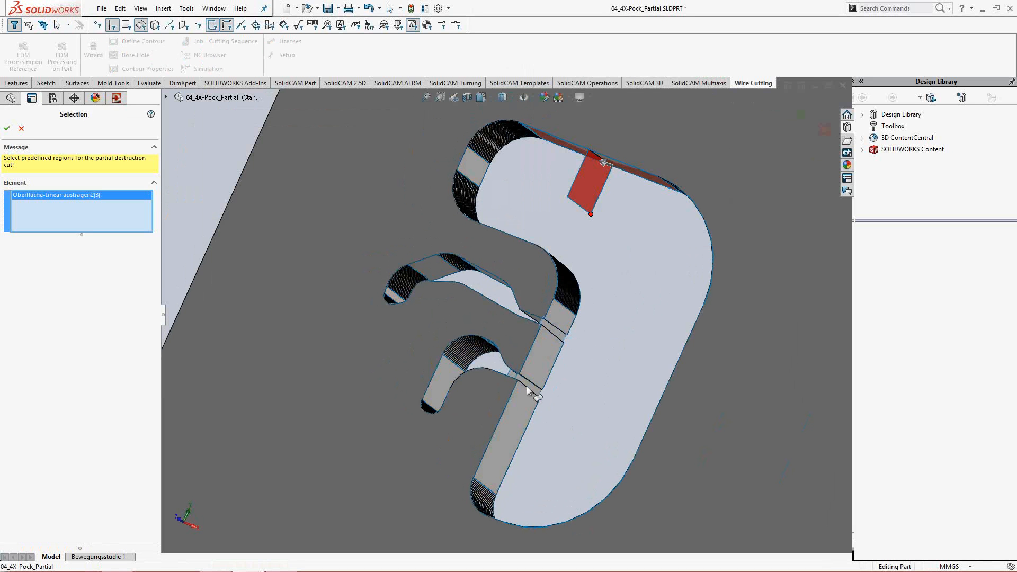
left_click(530, 390)
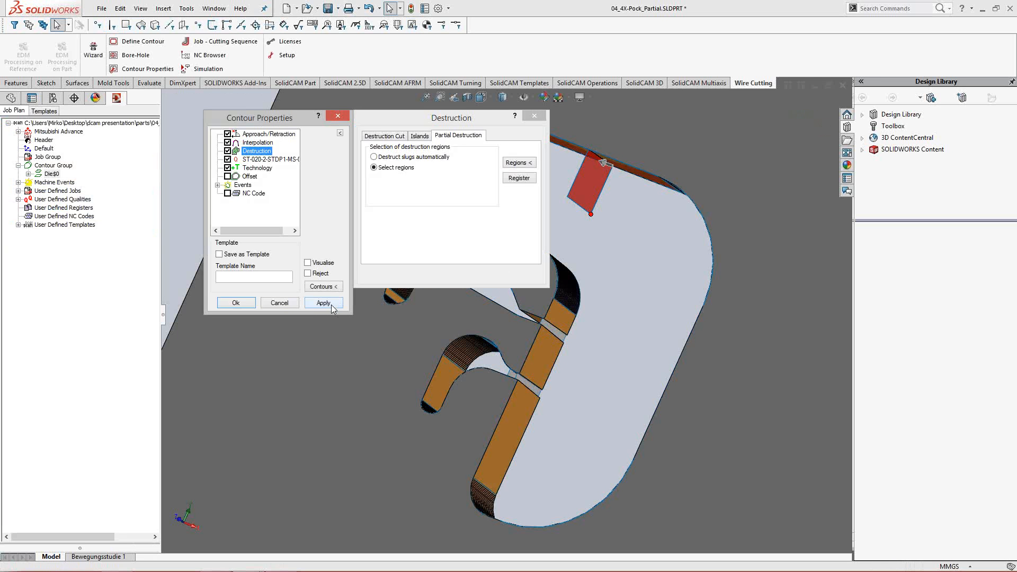
left_click(332, 307)
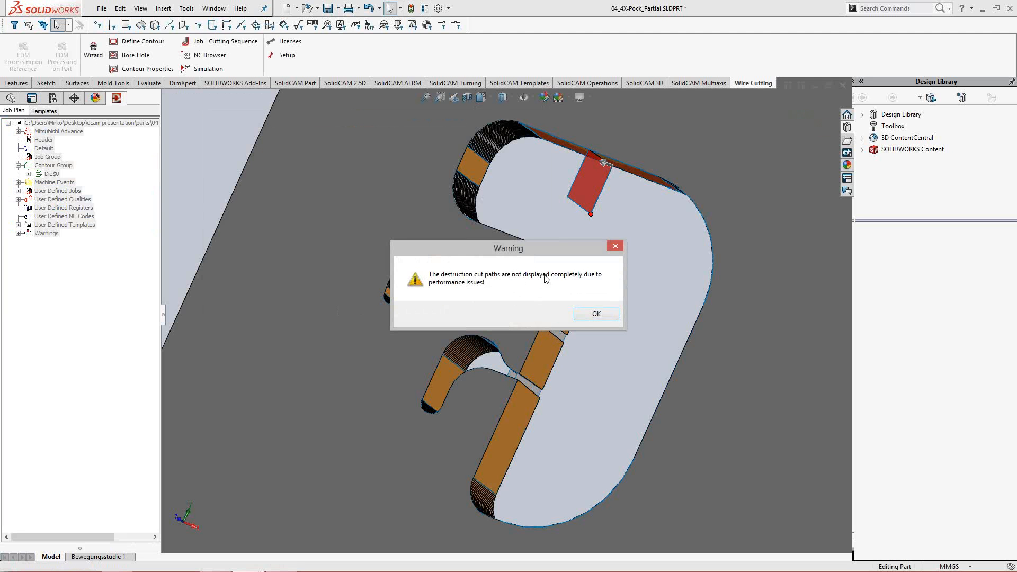
left_click(597, 315)
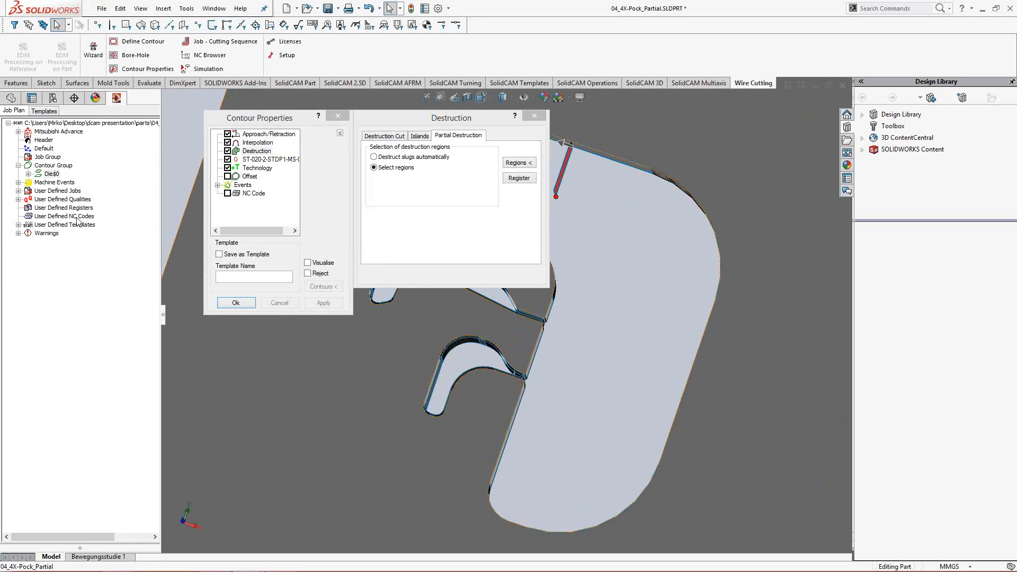
left_click(252, 303)
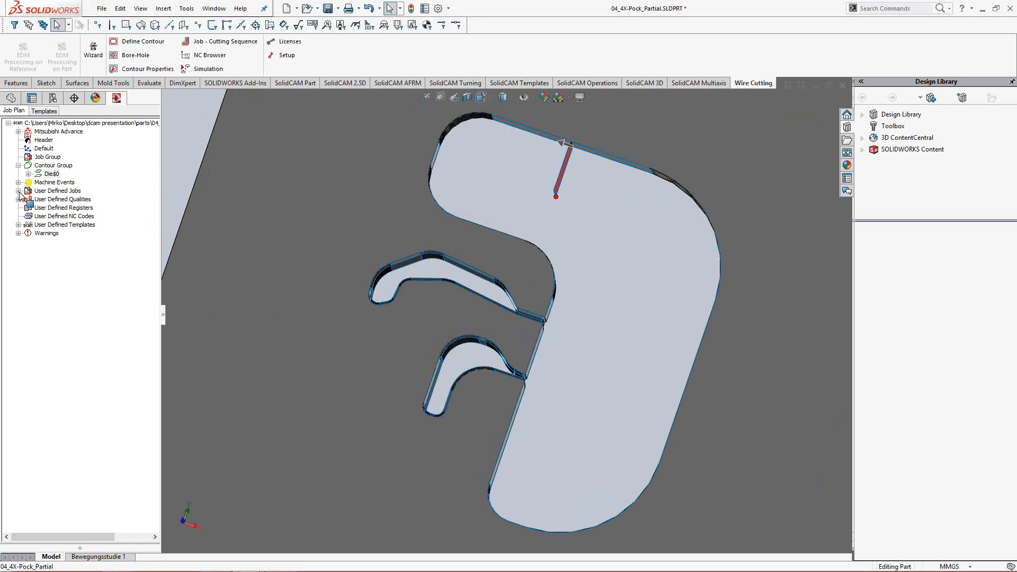
- Create a Die - separated immediately job for the Die$0 contour and start simulating it
left_click(18, 191)
left_click(57, 200)
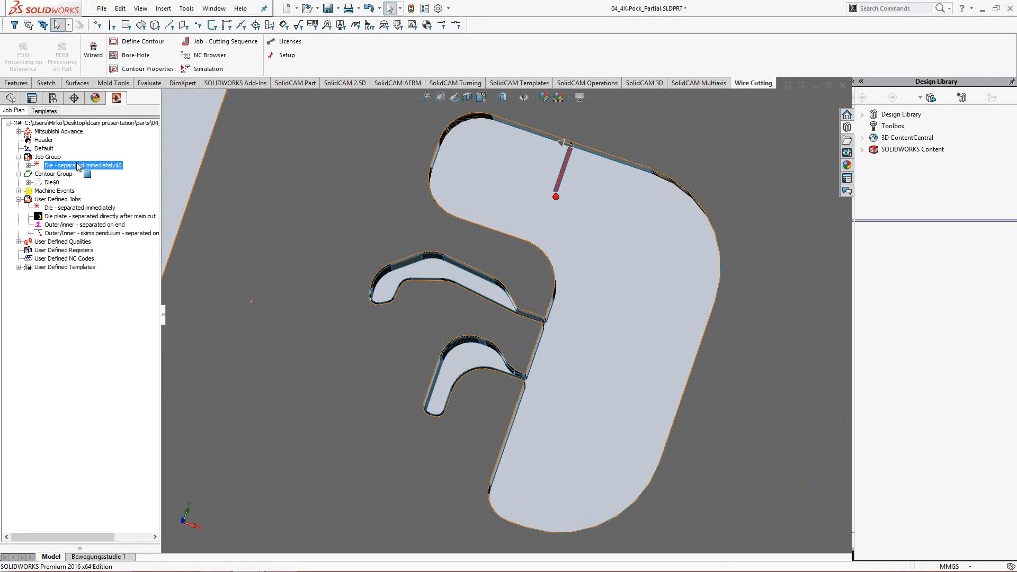
right_click(78, 166)
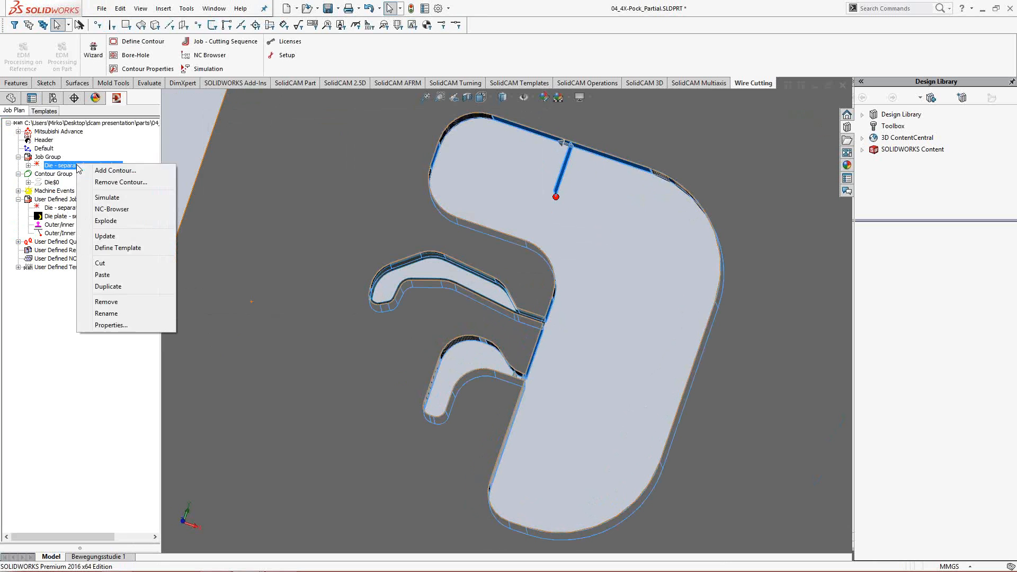
left_click(102, 199)
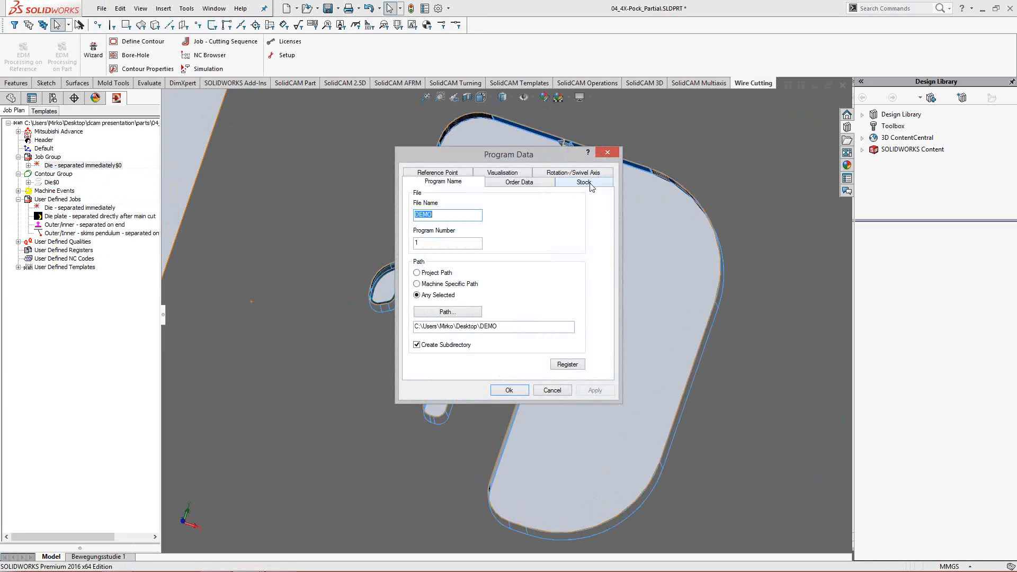
- Examine the destruction paths around the two small pockets and accept the DEMO program data for the simulation
left_click_drag(555, 158, 381, 138)
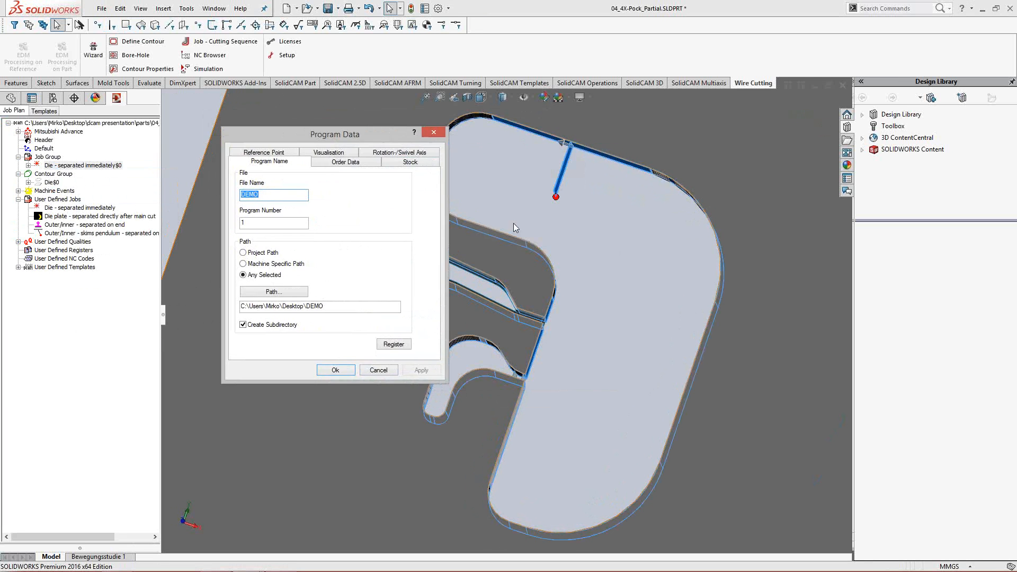
middle_click_drag(568, 235, 617, 241, "ctrl")
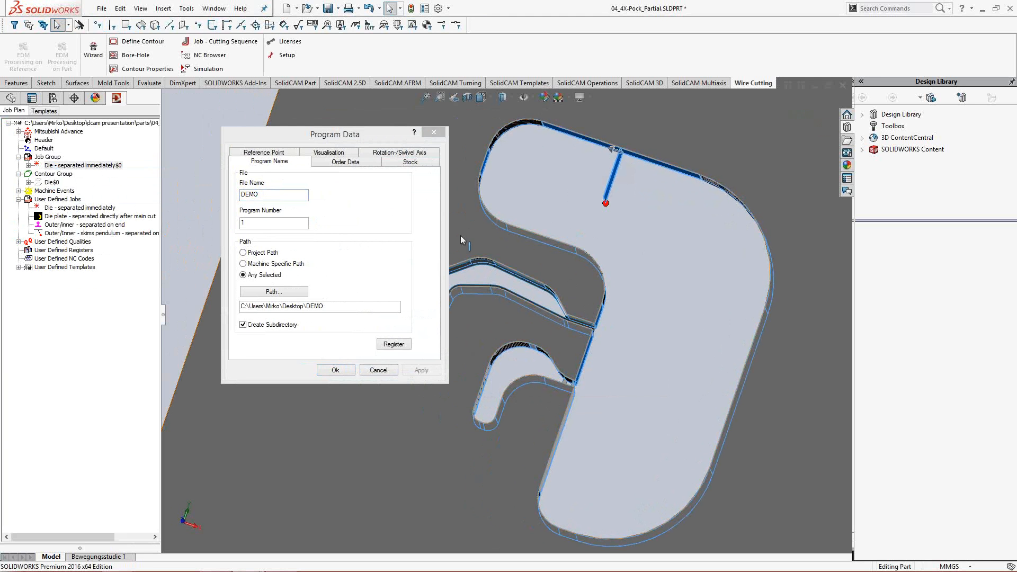
middle_click(585, 322)
middle_click_drag(584, 322, 586, 327)
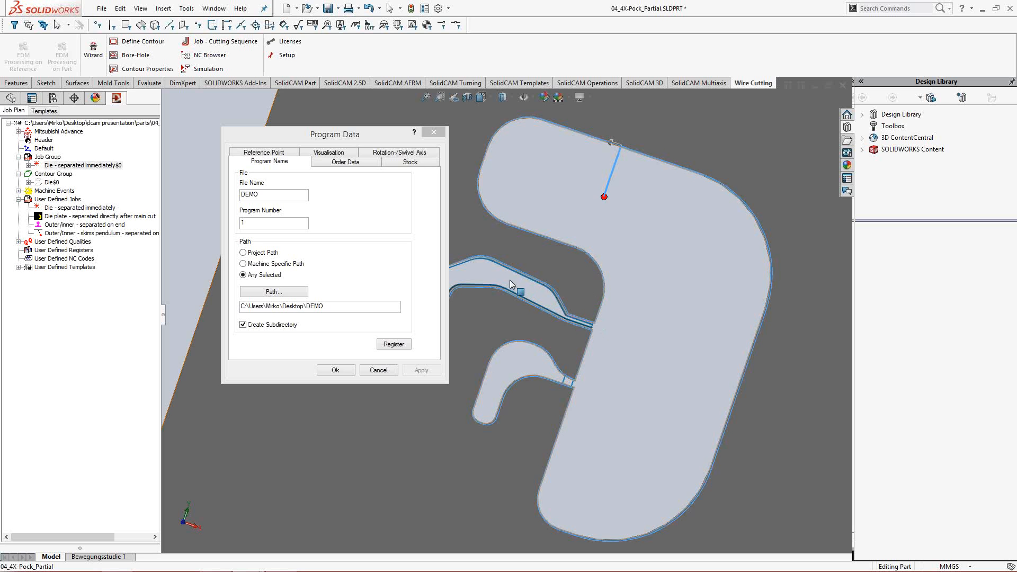
scroll(601, 328, "down", 2)
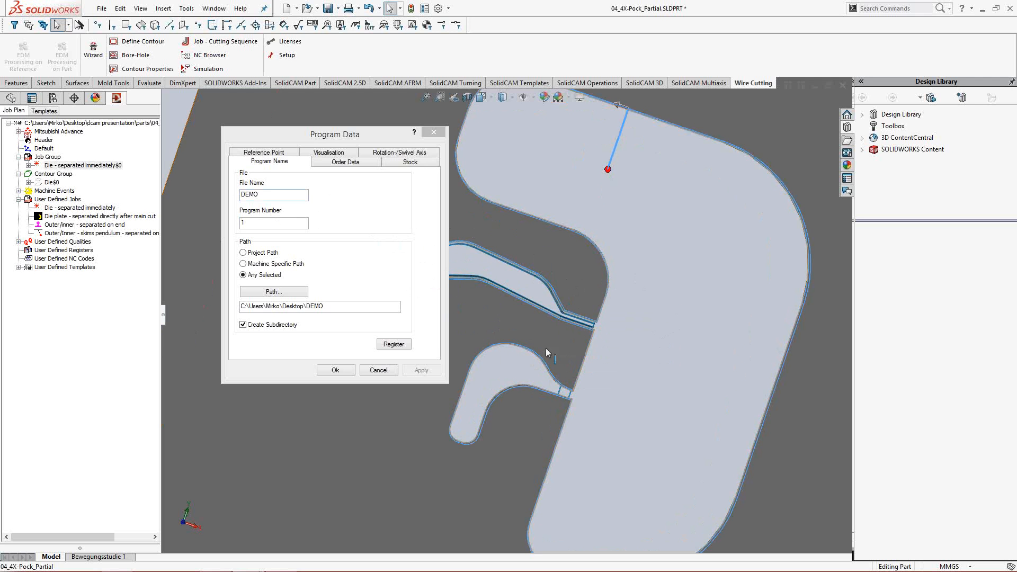
left_click(345, 371)
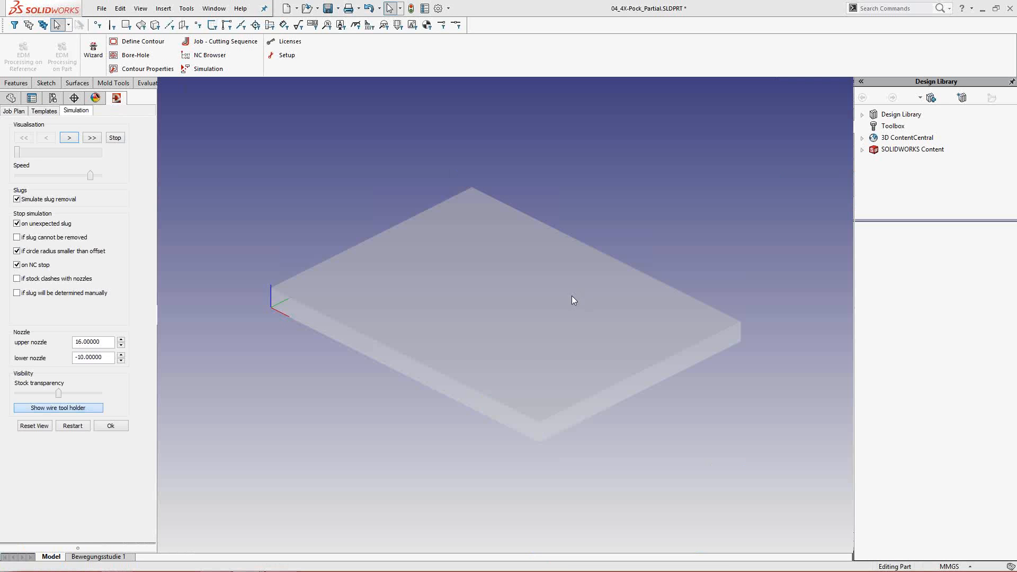
- Play the wire-cutting simulation at increased speed, following the wire around the pocket contour, and stop it after the full cut
scroll(503, 288, "up", 3)
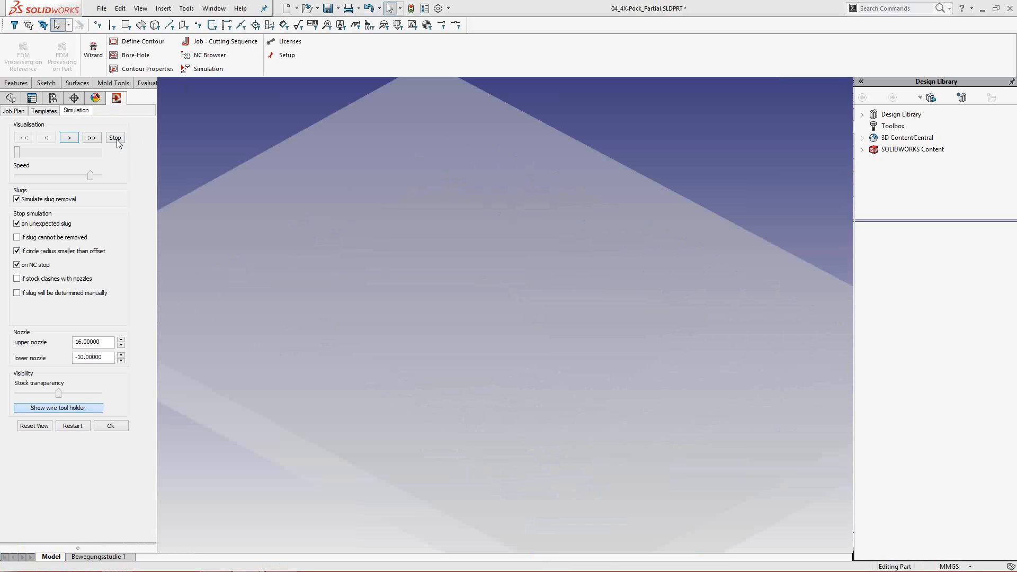
left_click(93, 137)
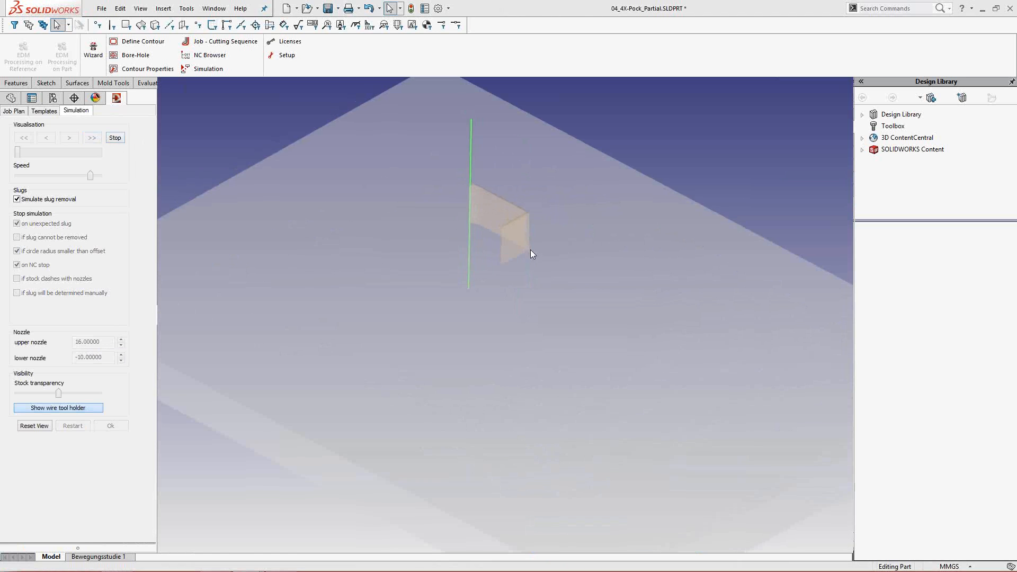
scroll(504, 245, "up", 3)
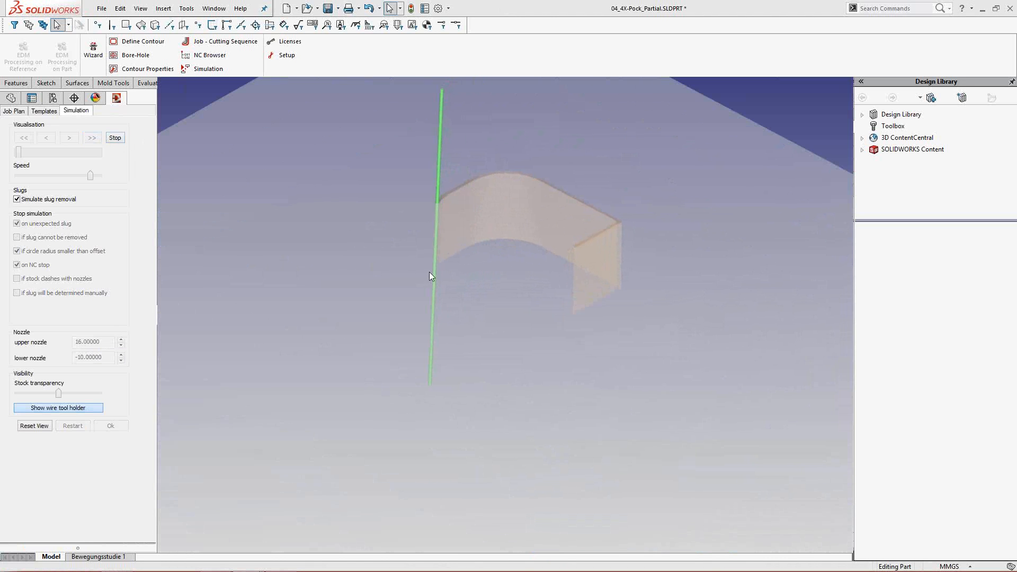
middle_click_drag(439, 273, 476, 222)
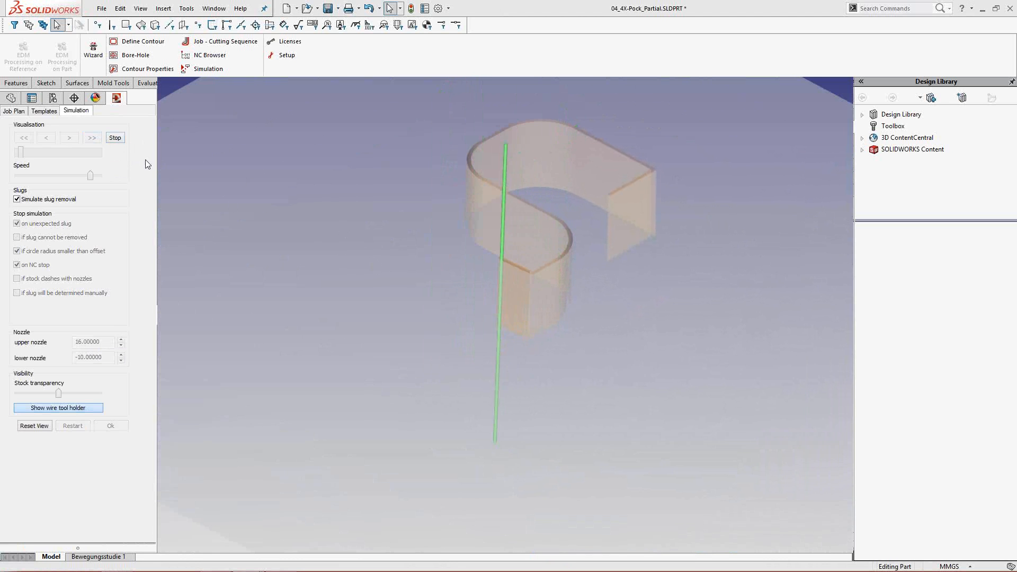
left_click_drag(91, 175, 129, 177)
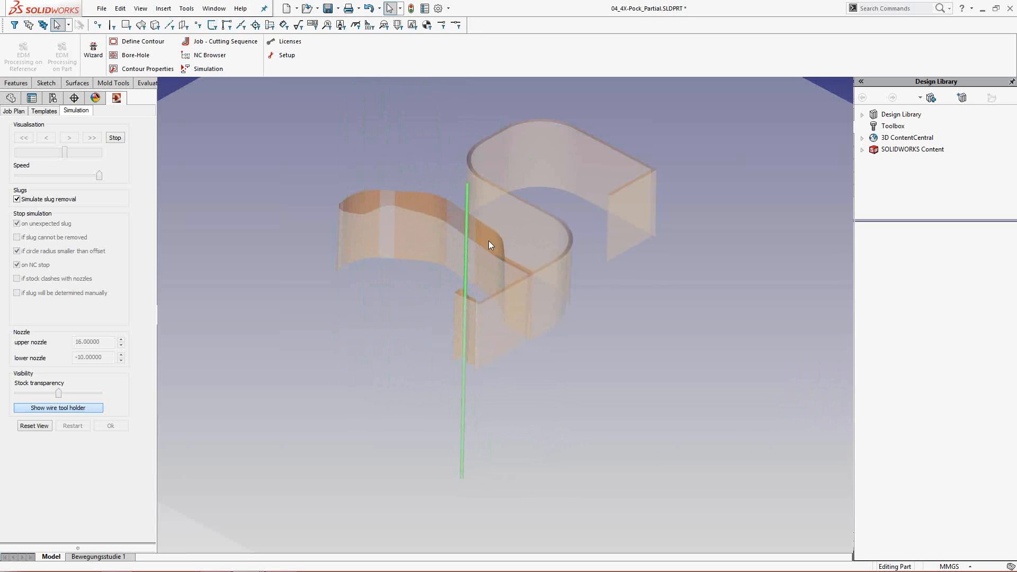
middle_click_drag(504, 240, 502, 252)
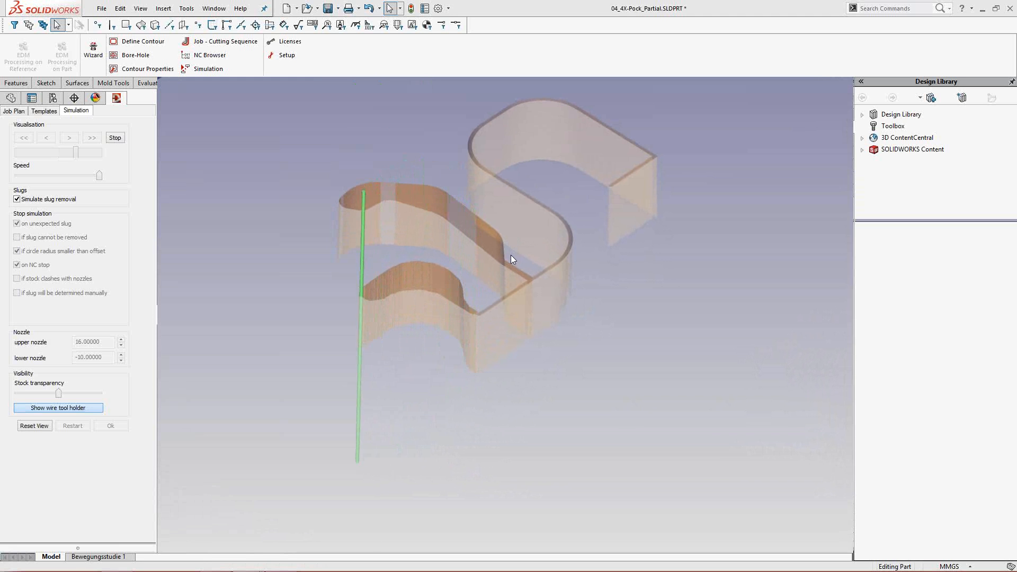
middle_click_drag(536, 288, 493, 243, "ctrl")
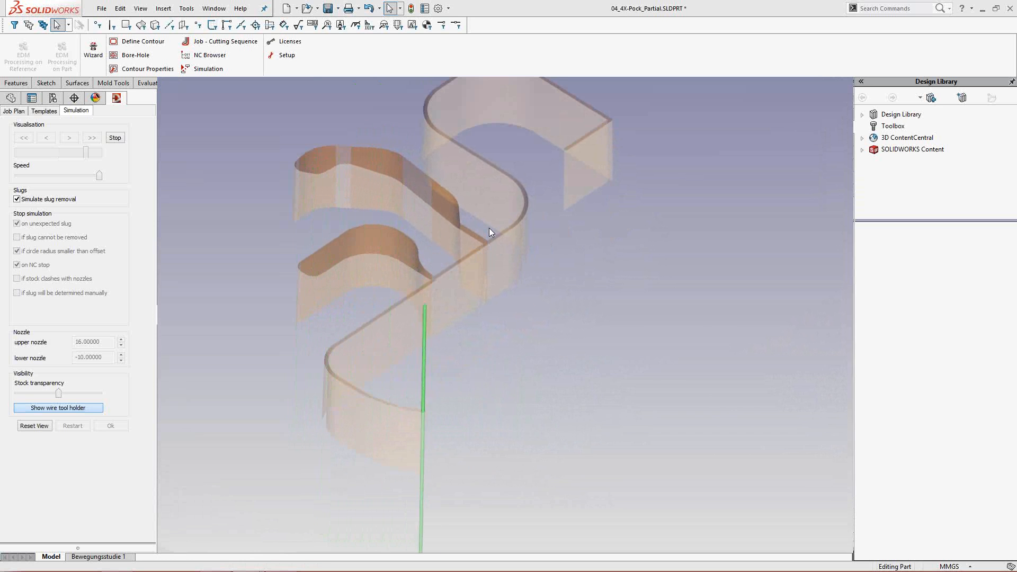
left_click(118, 137)
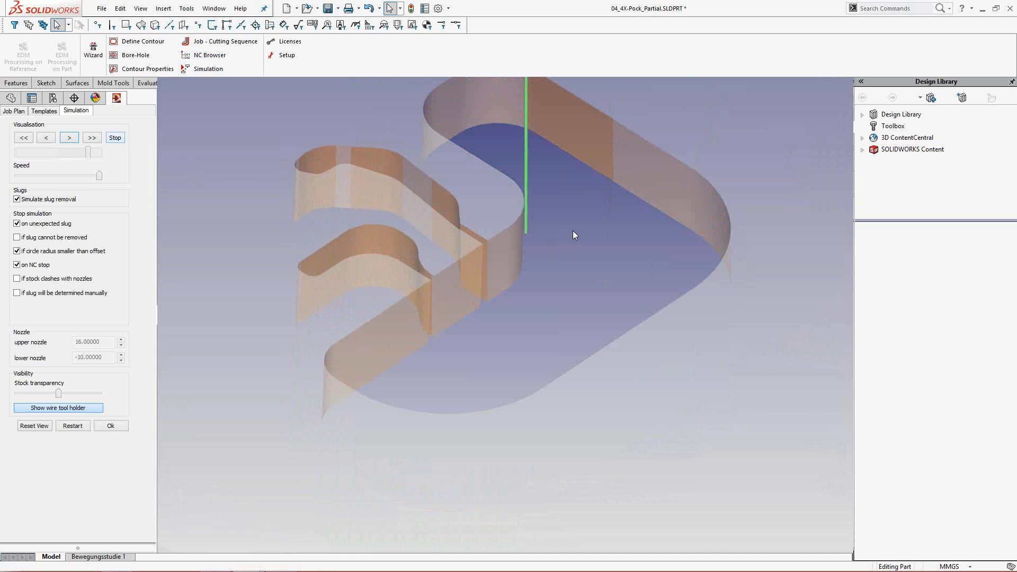
- Examine the large pocket's slug from several angles and close the simulation
middle_click_drag(573, 231, 590, 240)
scroll(588, 245, "down", 10)
middle_click_drag(395, 393, 488, 354)
scroll(488, 354, "up", 4)
scroll(456, 356, "up", 5)
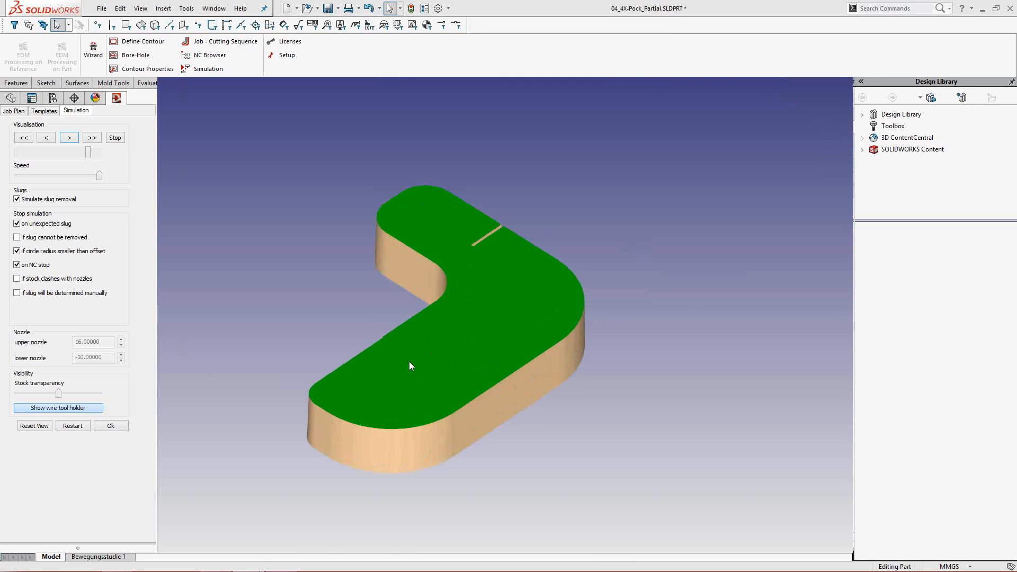
middle_click_drag(409, 362, 500, 447)
scroll(422, 293, "down", 5)
middle_click_drag(421, 292, 497, 265)
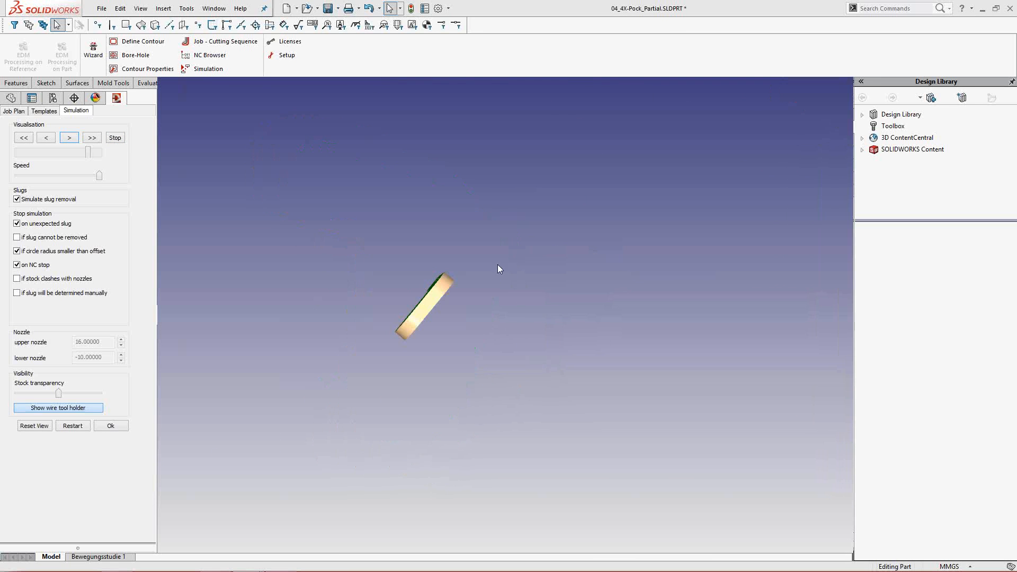
scroll(516, 262, "down", 3)
left_click(111, 426)
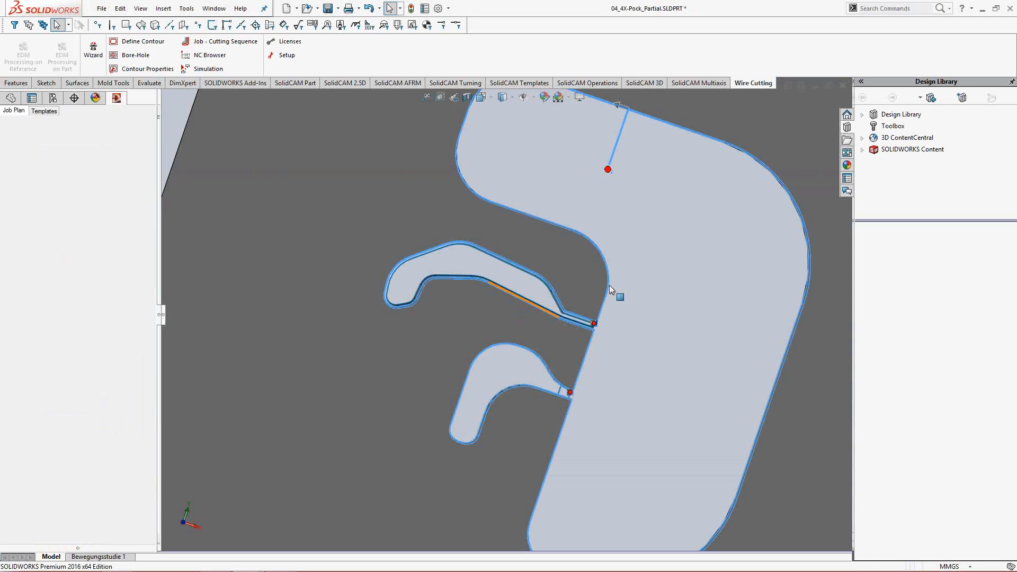
- Switch to the What's new in 8.3 presentation and advance to the Bore List slide
key("alt+Tab")
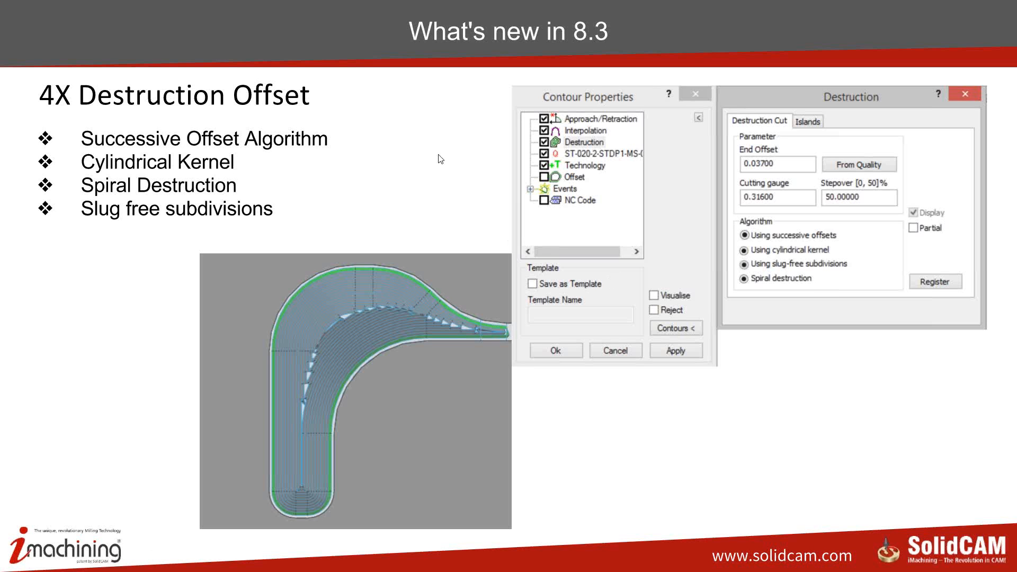
key("Right")
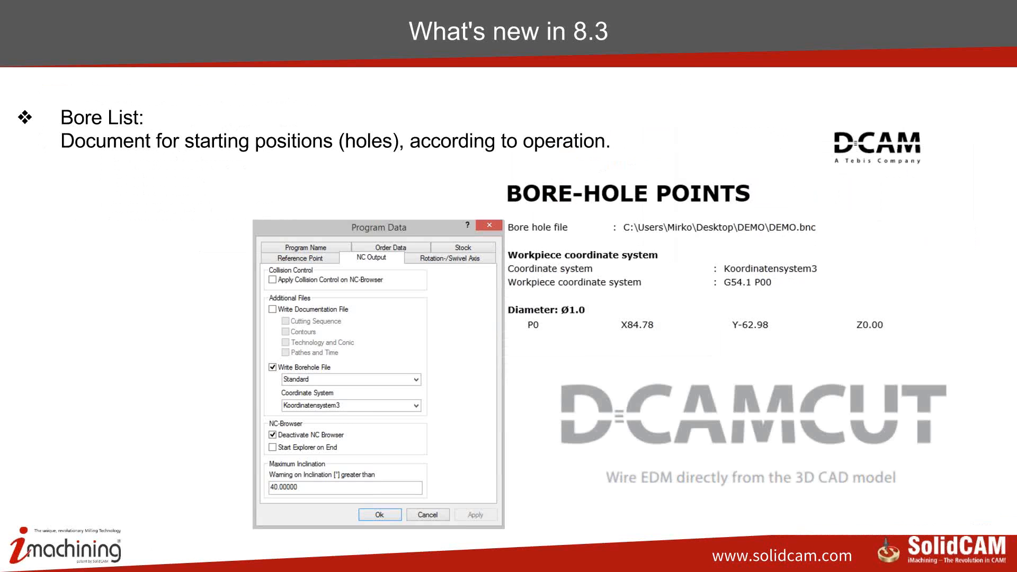